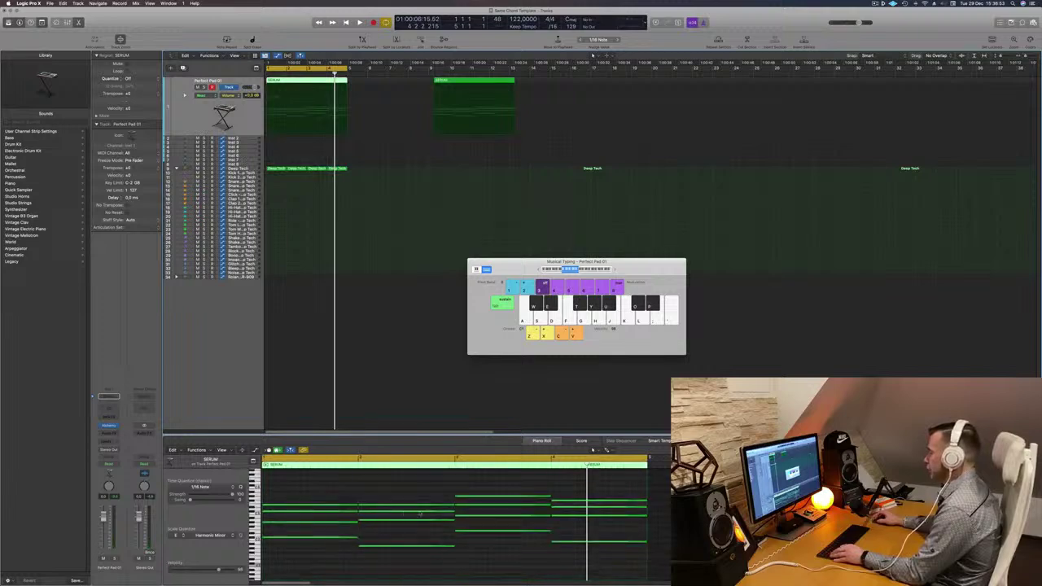
left_click_drag(419, 485, 408, 567)
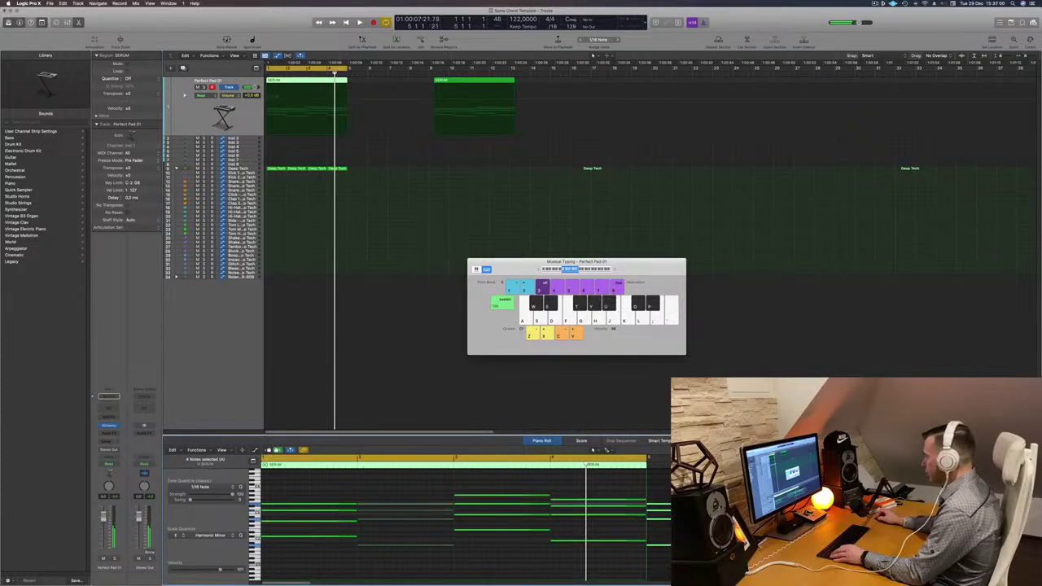
left_click_drag(608, 488, 597, 575)
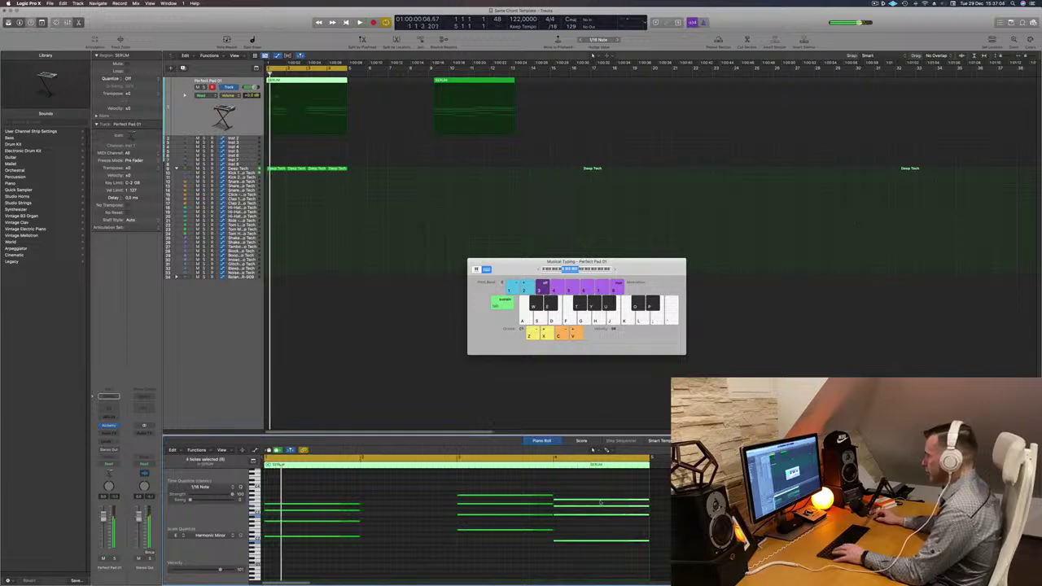
left_click_drag(603, 501, 528, 496)
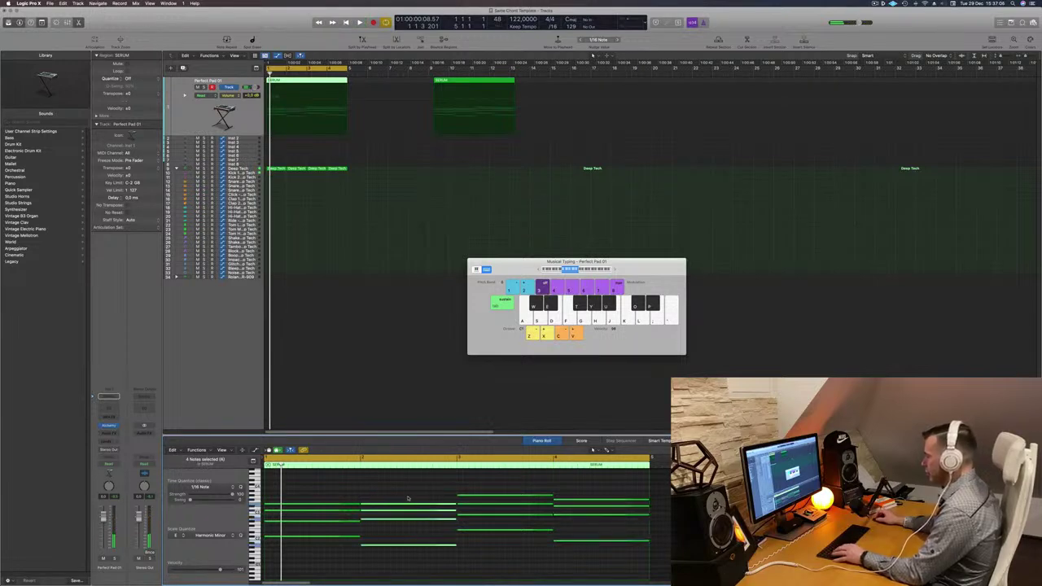
Extend the first SERUM region to bar 9 and move its bar 2 chord to bar 5
left_click_drag(654, 494, 1037, 495)
left_click_drag(408, 488, 402, 579)
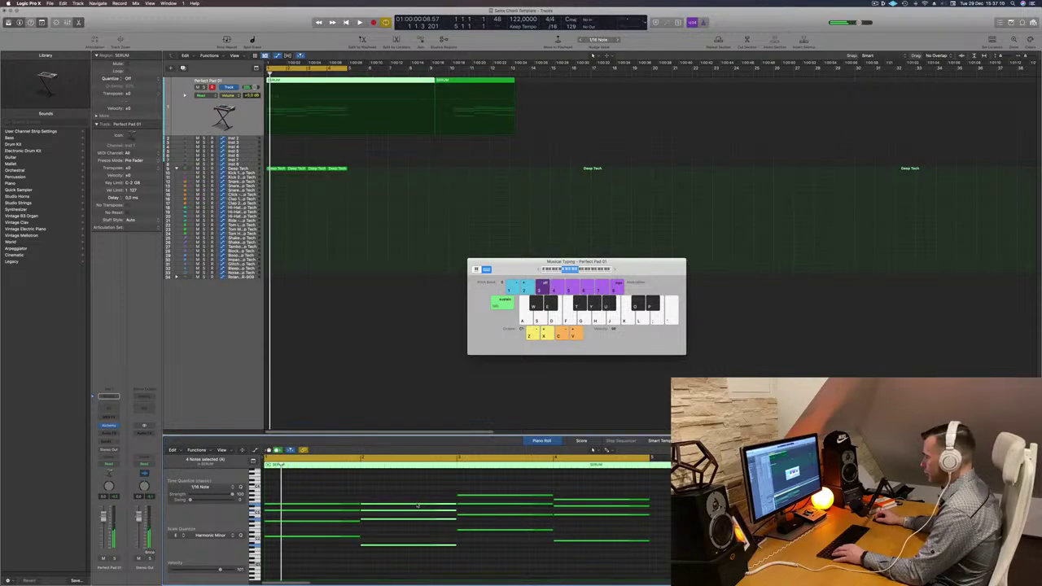
left_click_drag(417, 505, 688, 505)
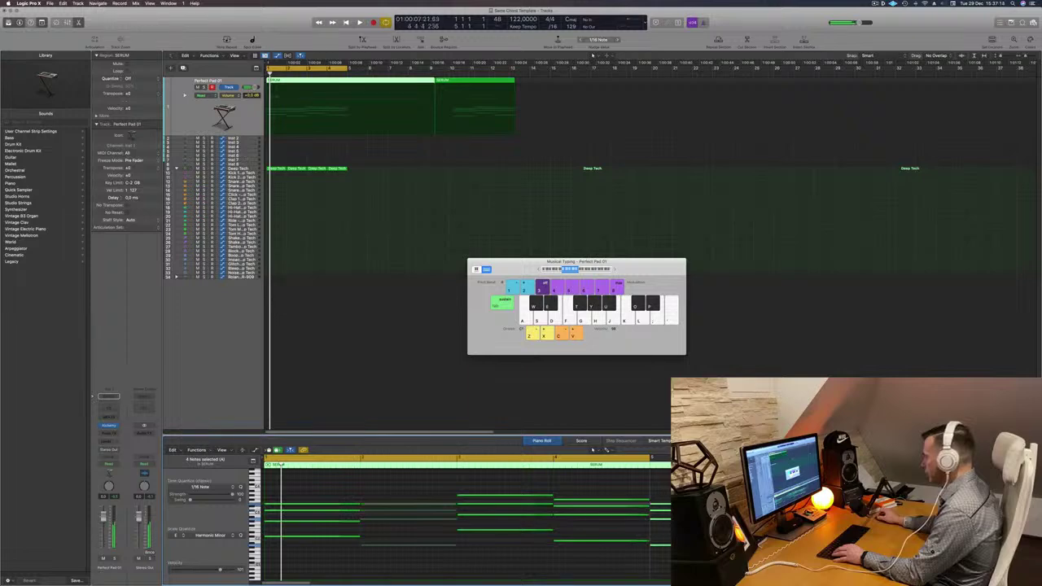
Swap the chords by moving the bar 4 chord to bar 2 and the bar 5 chord to bar 4, and play the progression
left_click_drag(687, 505, 389, 502)
key("space")
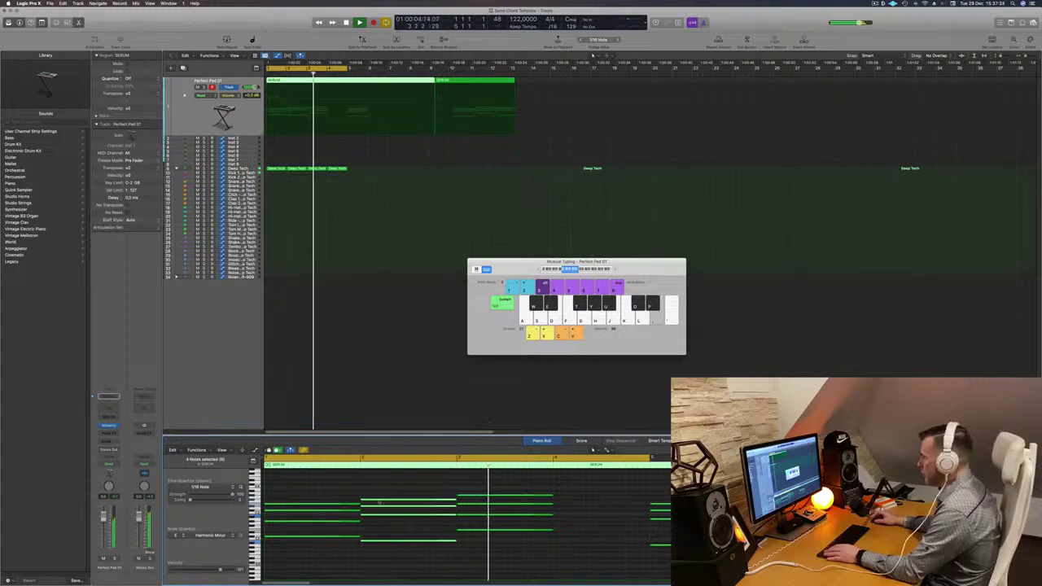
left_click(621, 497)
key("space")
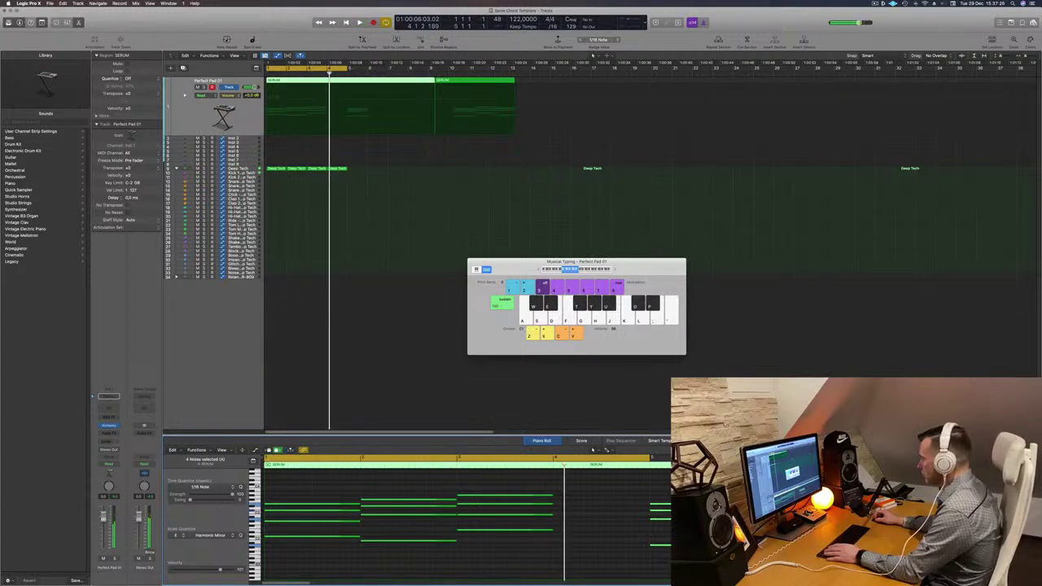
left_click_drag(675, 509, 579, 509)
left_click(411, 543)
key("space")
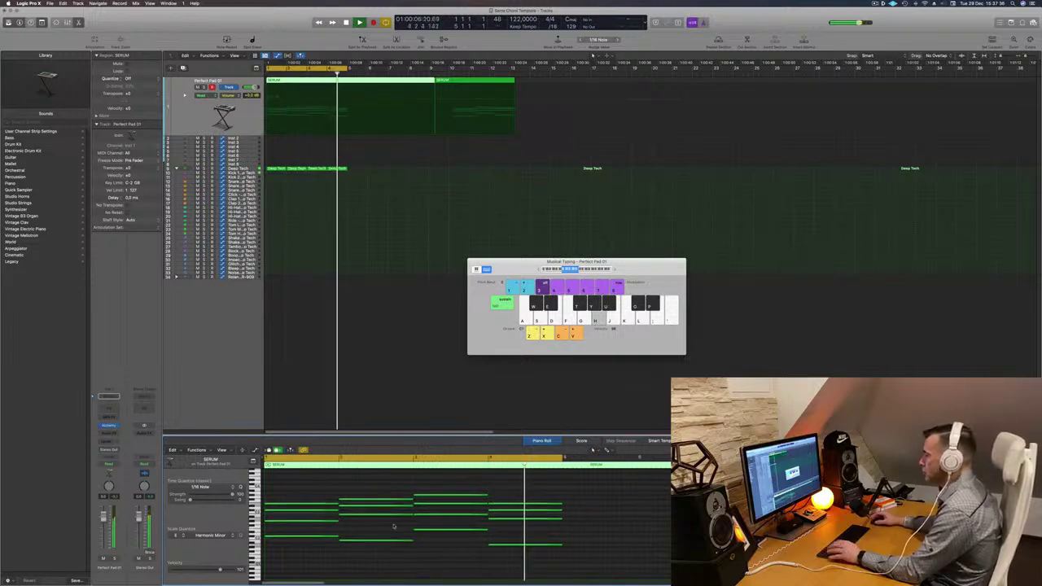
Split the extended region at bar 5, and delete its empty remainder and the separate SERUM region at bar 9
left_click(350, 82, "super")
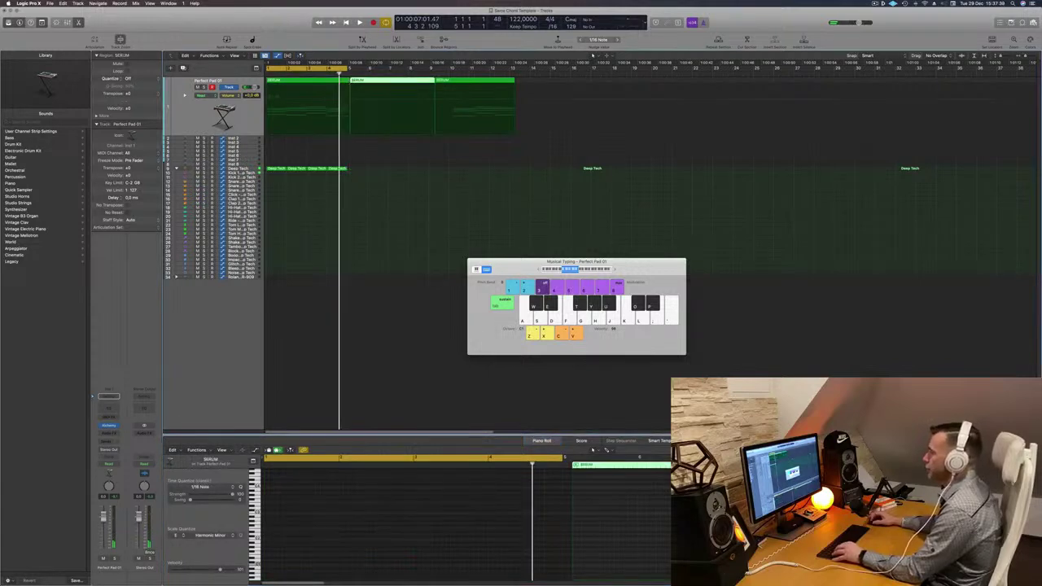
left_click(347, 82, "super")
left_click(401, 80)
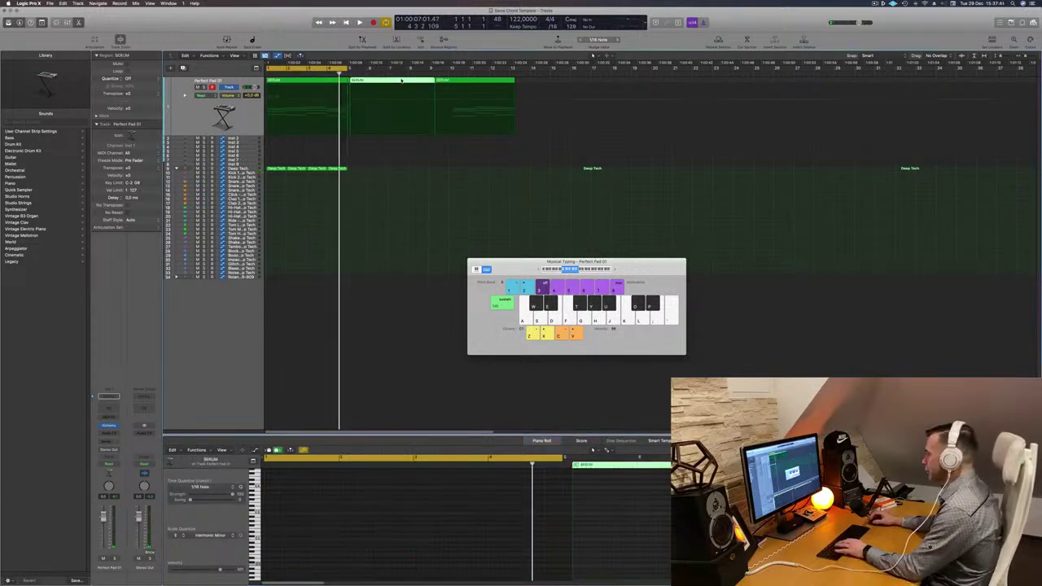
key("Delete")
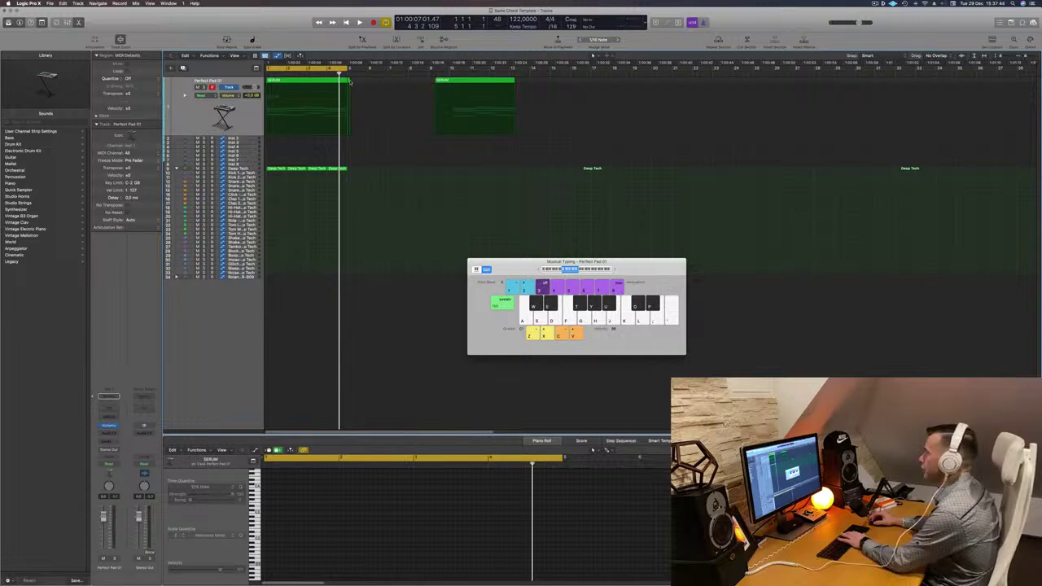
left_click(456, 82)
key("Delete")
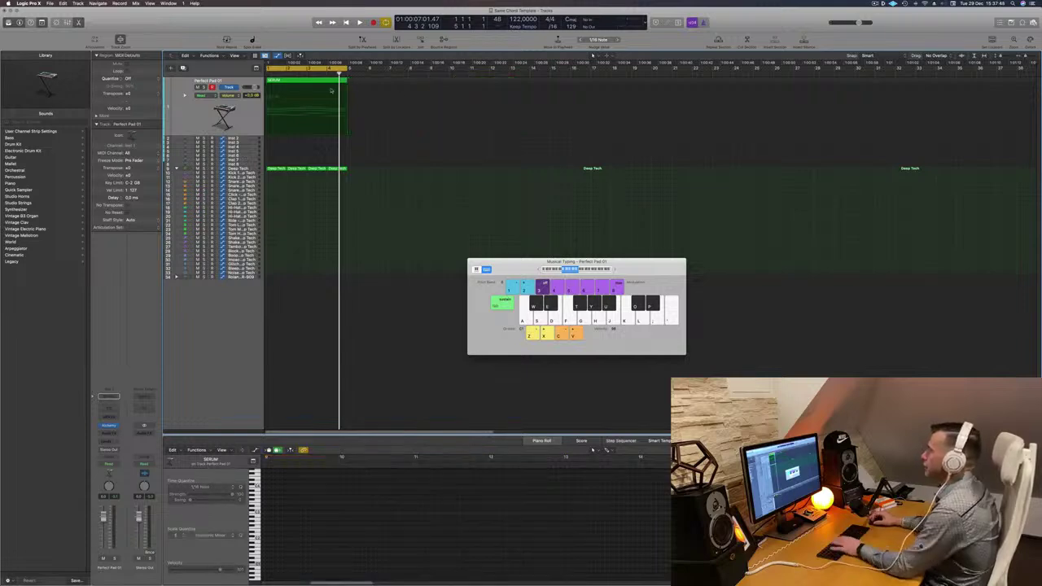
Play the remaining four-bar SERUM region from the start
left_click(332, 89)
key("Return")
key("space")
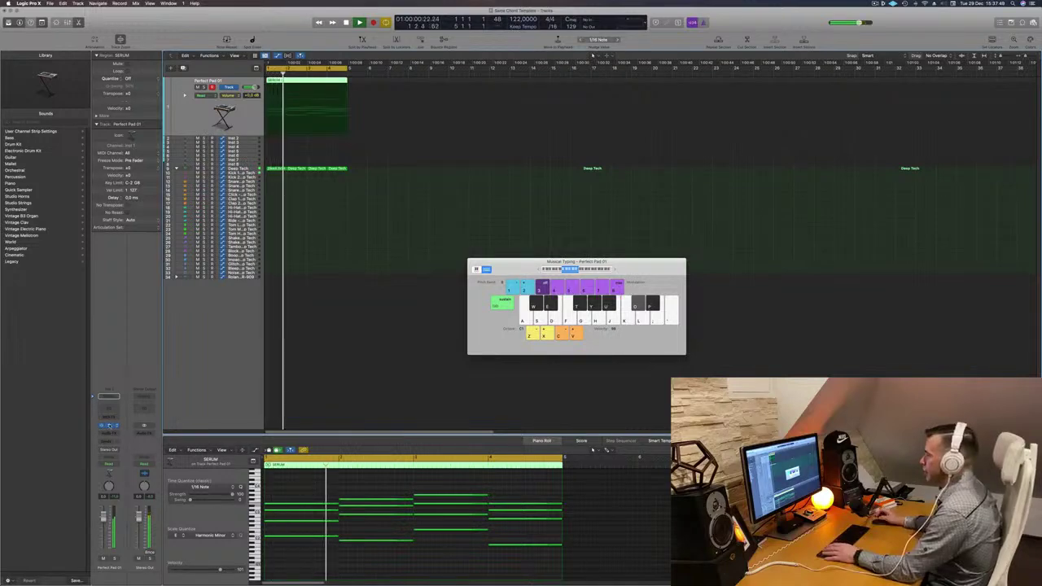
Open the track's Alchemy synth and audition the presets 12 String Split and 12 Strings against the chords
key("v")
left_click_drag(585, 94, 456, 148)
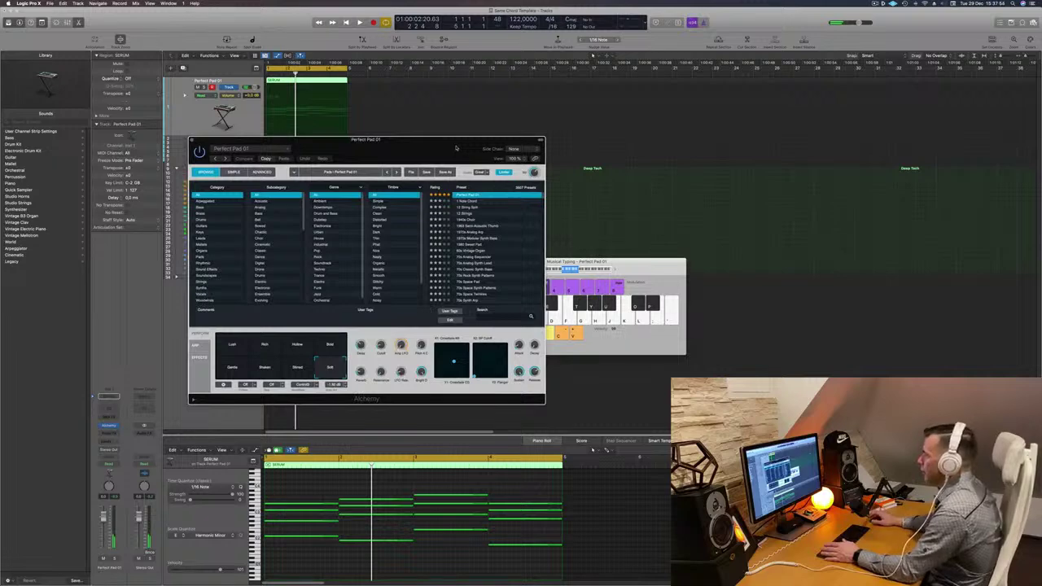
left_click_drag(455, 149, 517, 153)
left_click(561, 206)
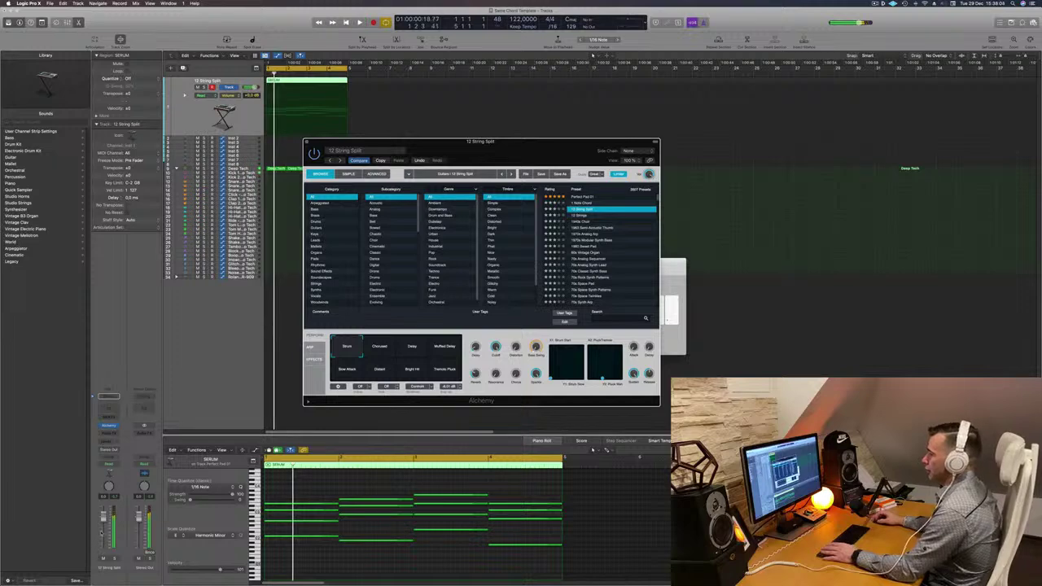
key("space")
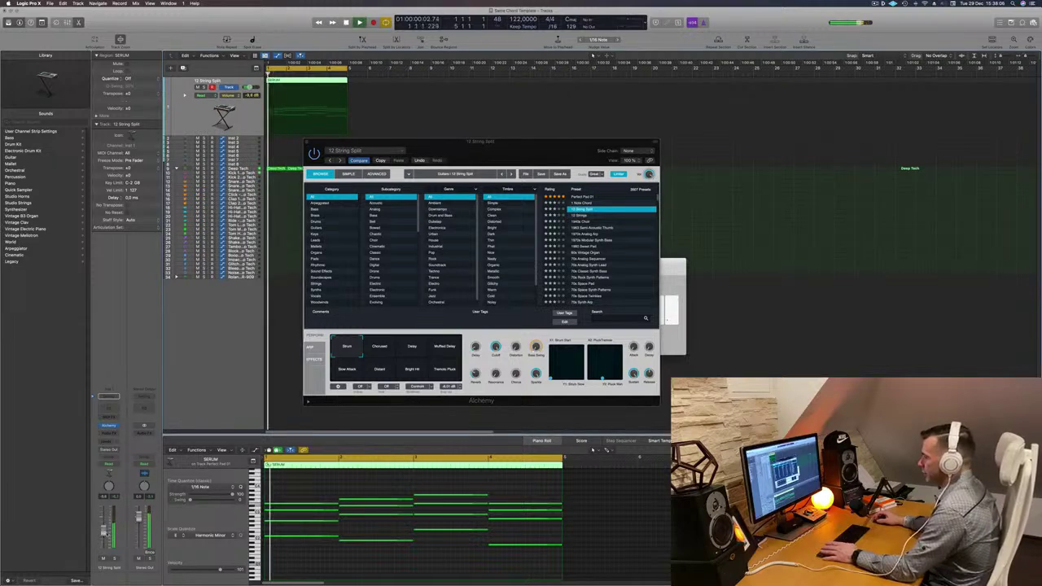
left_click_drag(561, 158, 568, 135)
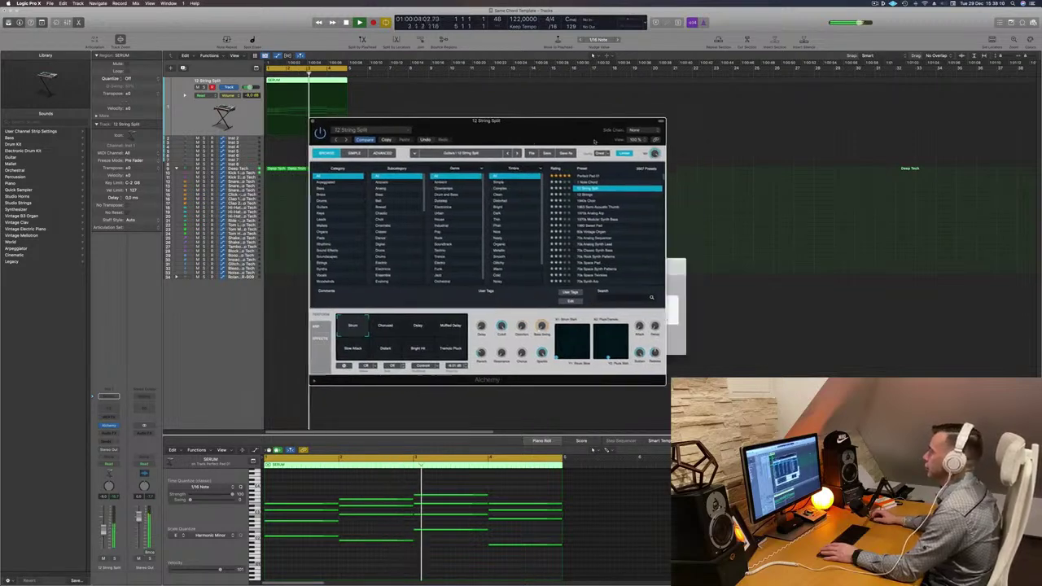
left_click(585, 196)
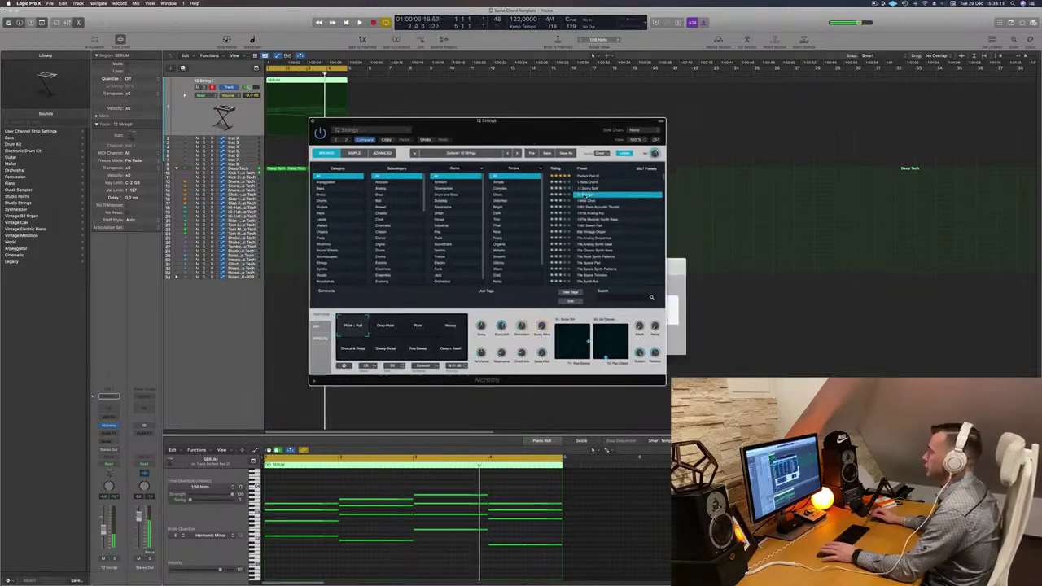
left_click_drag(546, 126, 550, 124)
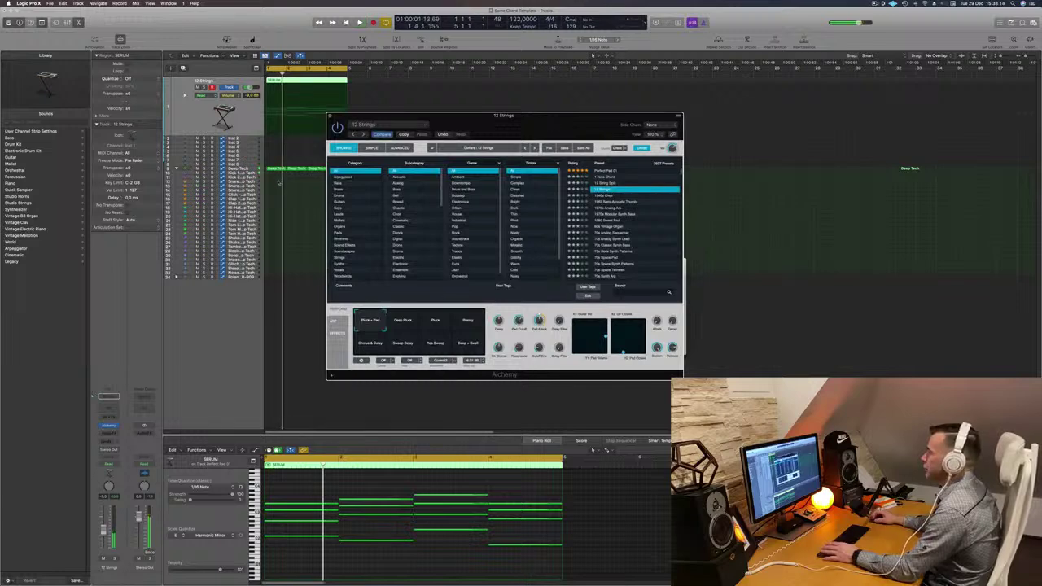
Filter the Alchemy presets to the Pads category and load Additive Sustain
left_click(341, 234)
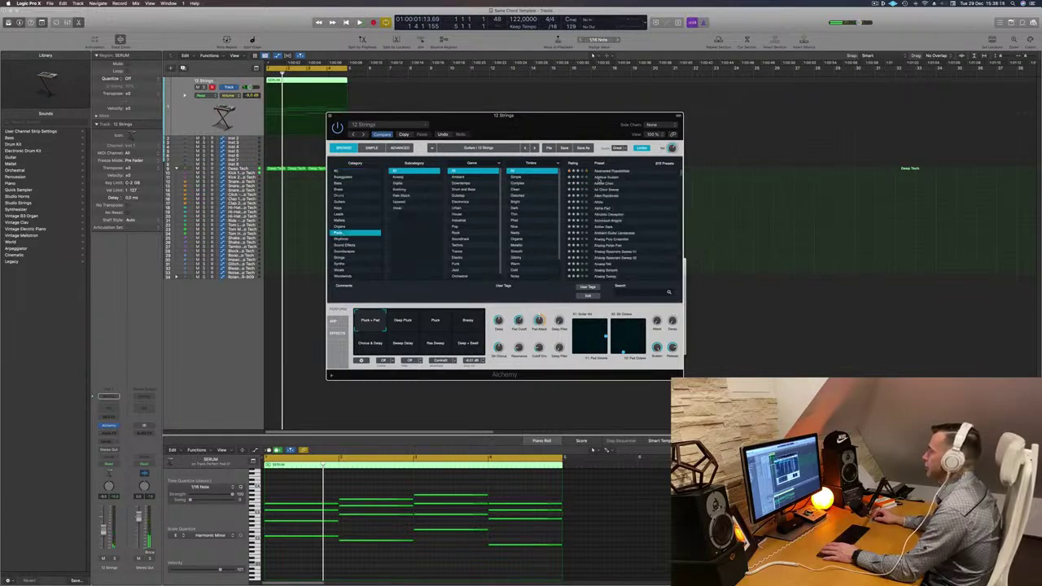
left_click(611, 178)
left_click_drag(488, 115, 560, 99)
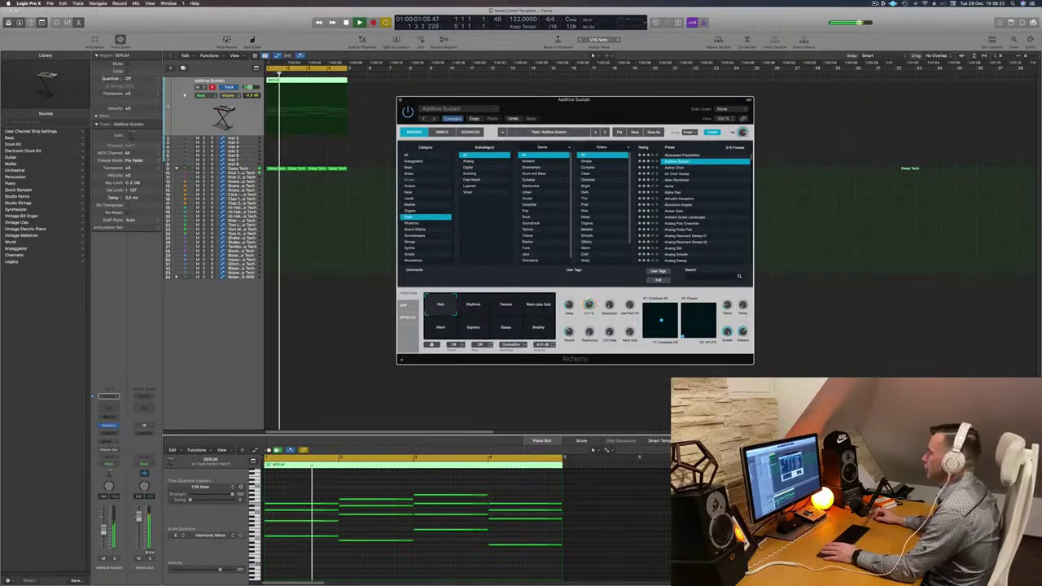
Audition Additive Sustain's Rhythmic, Tremolo, Warm plus Cold, Warm, Soprano, Glassy and Breathy performance variations, and return to Warm
left_click(476, 305)
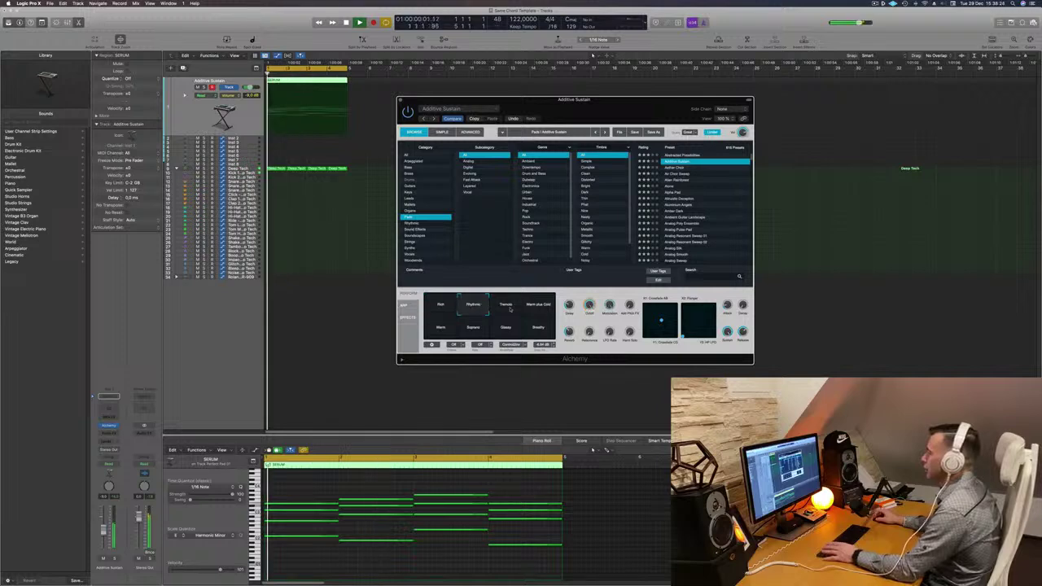
left_click(508, 308)
left_click(539, 307)
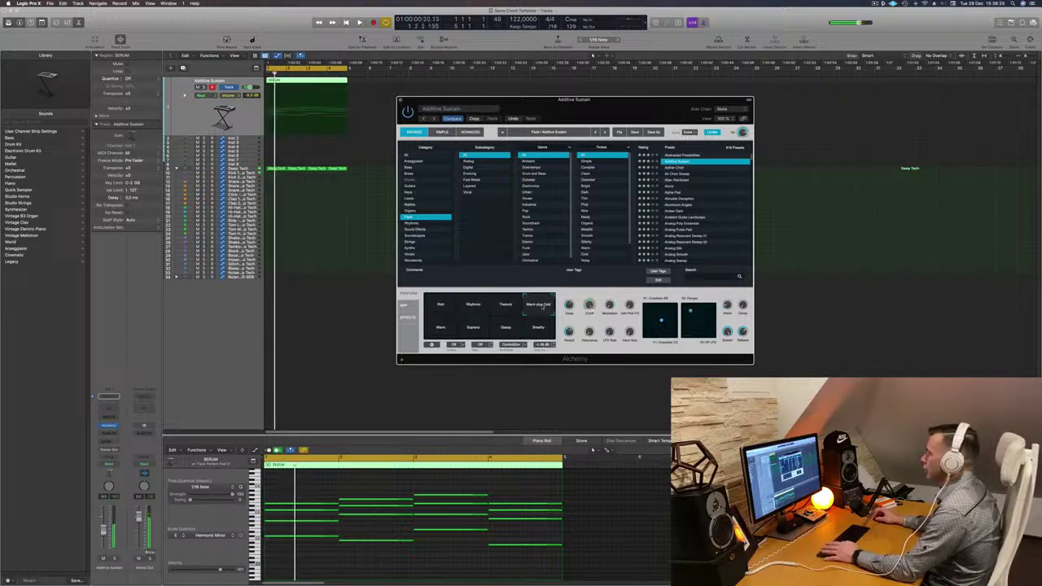
left_click(443, 329)
left_click(472, 330)
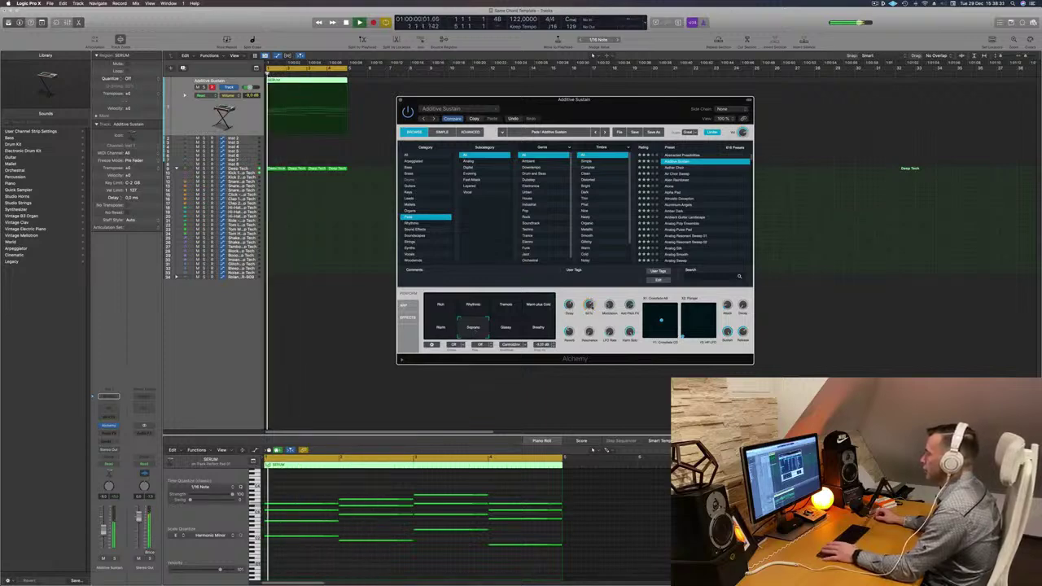
left_click(516, 334)
left_click(537, 330)
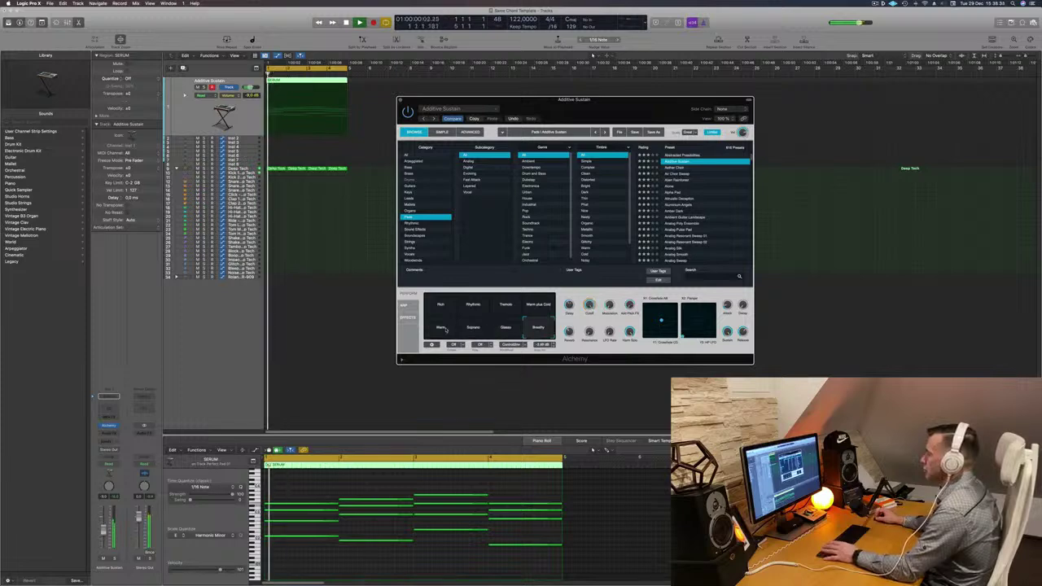
left_click(440, 328)
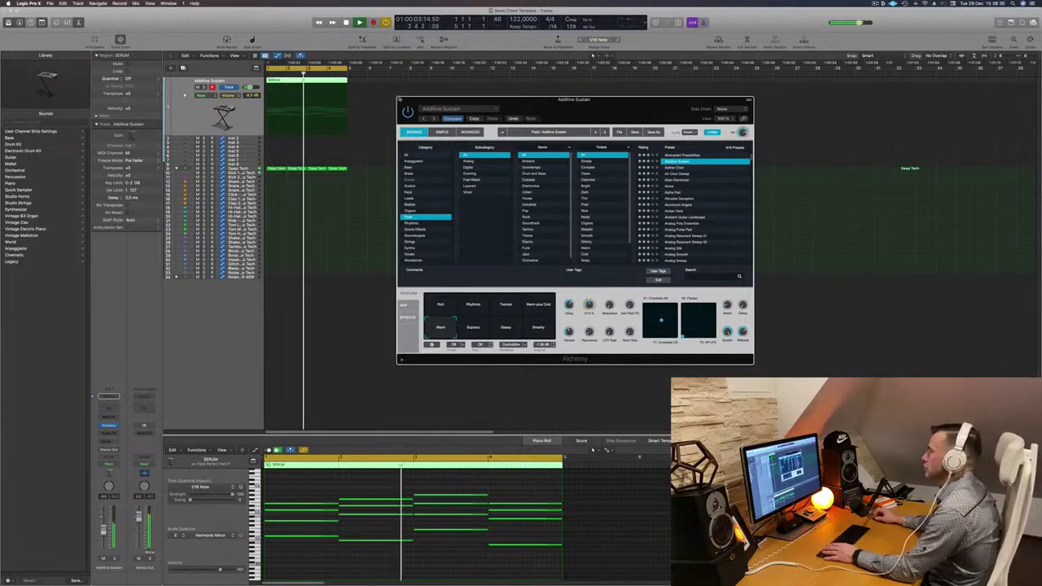
key("super+w")
key("super+k")
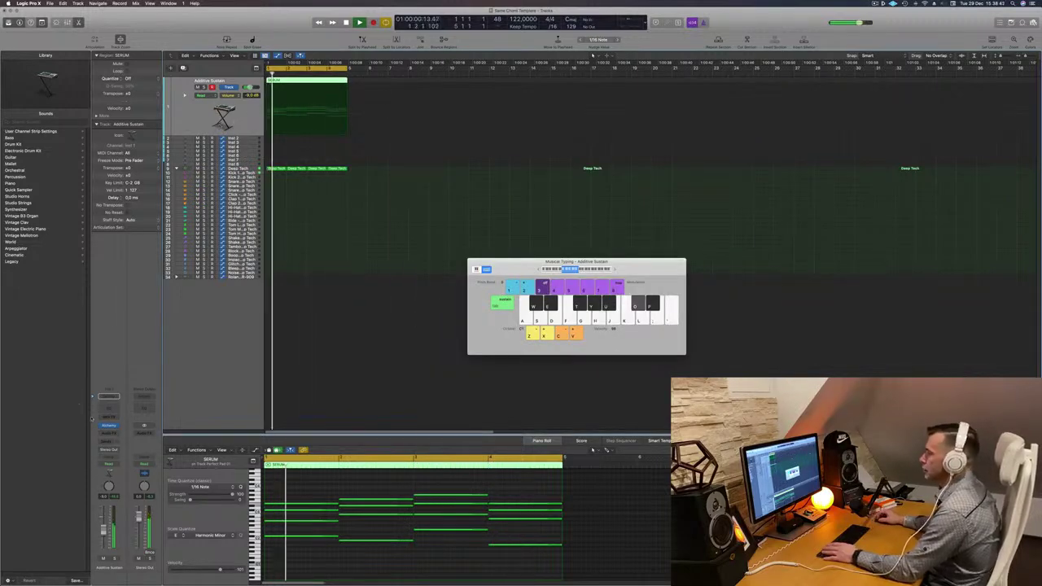
left_click(108, 425)
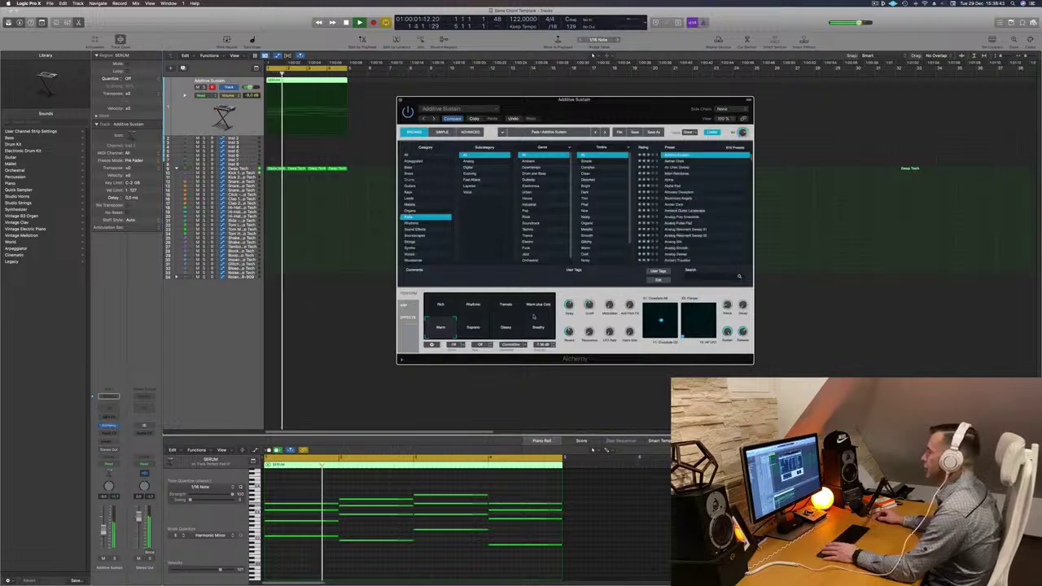
Audition the pad presets Aether Choir, Alien Rainforest, Alpha Pad and Altruistic Deception, and load Amber Dark
left_click(678, 162)
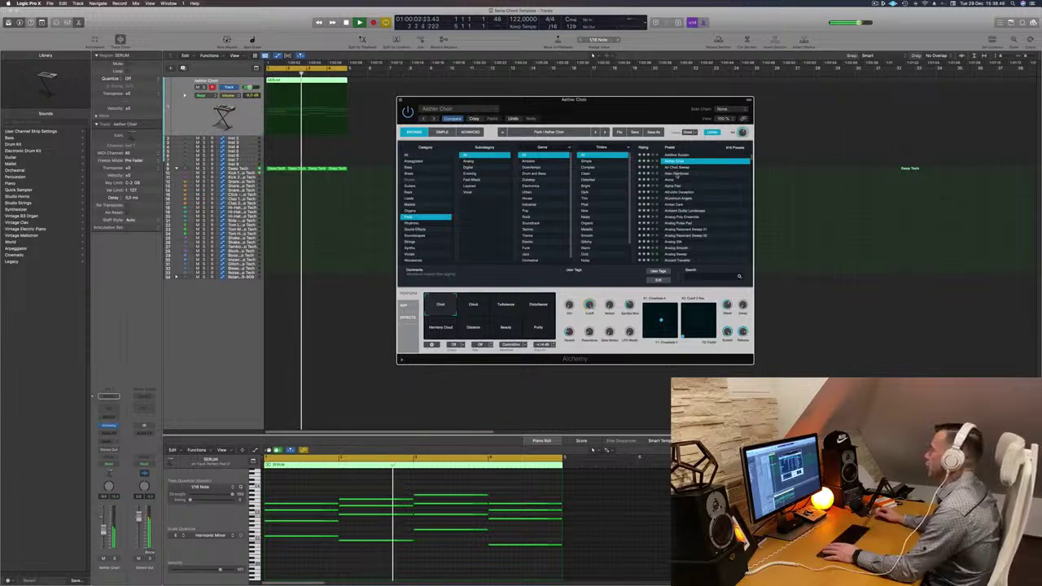
left_click(677, 174)
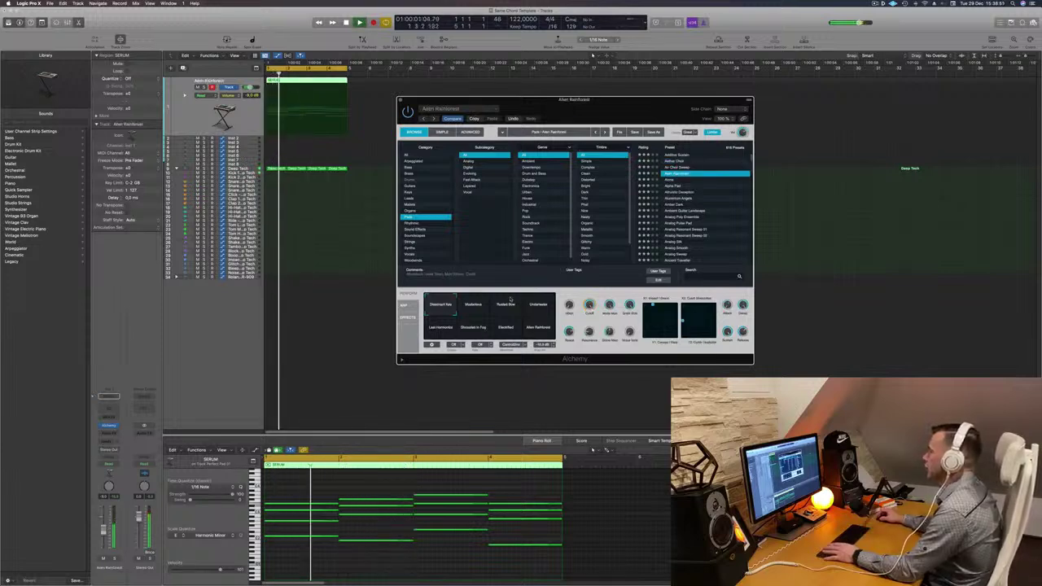
left_click(677, 186)
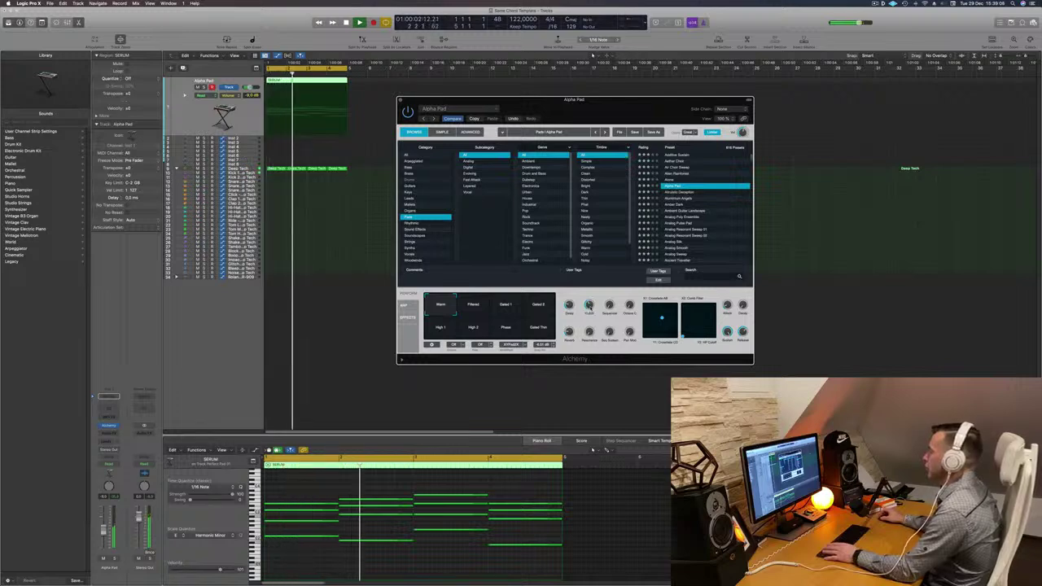
left_click(680, 193)
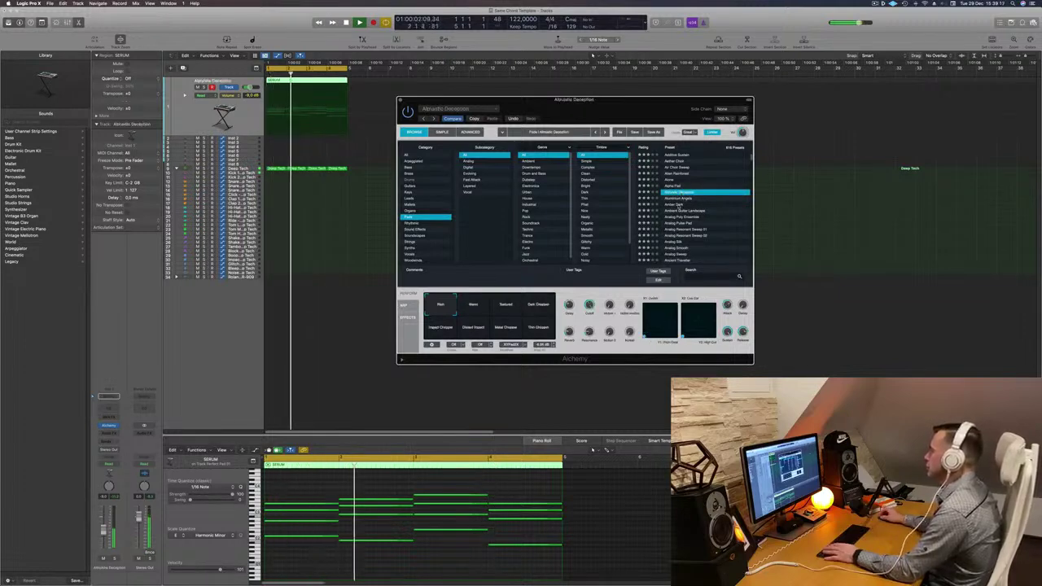
left_click(679, 205)
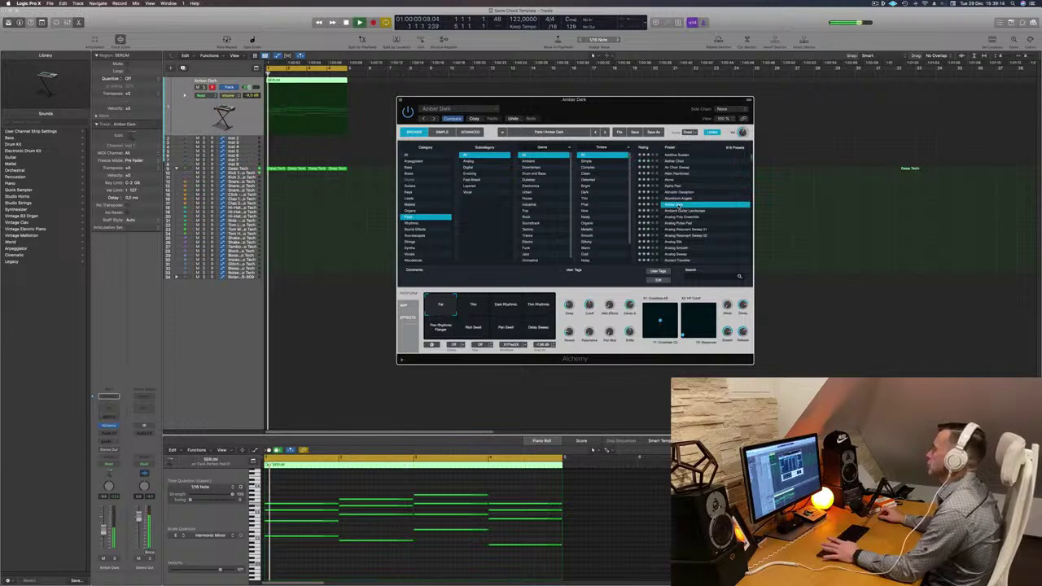
Audition Amber Dark's Dark Rhythmic and Thin Rhythmic variations and select the Thin variation
left_click(505, 306)
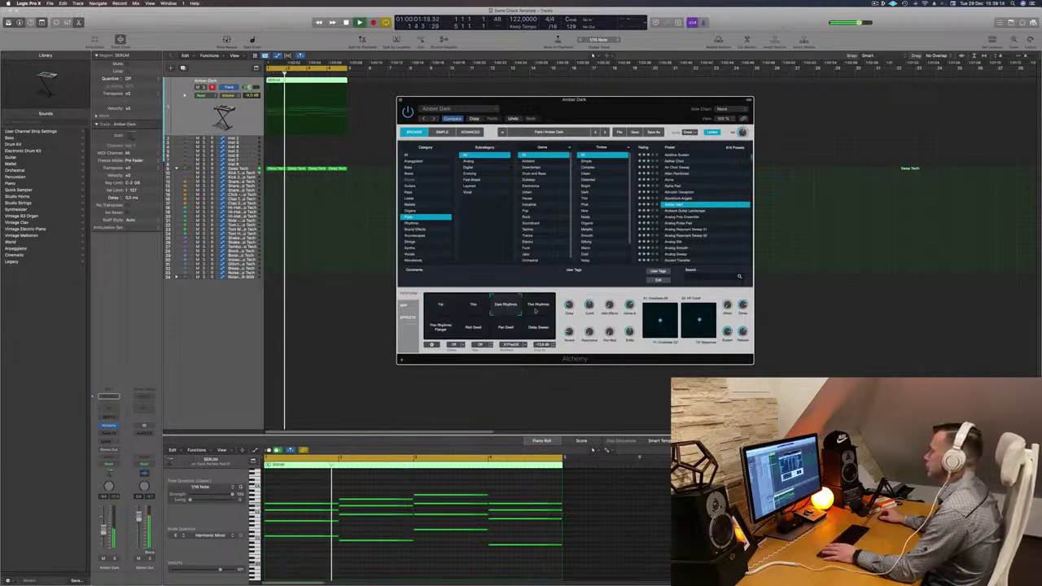
left_click(535, 309)
left_click(484, 311)
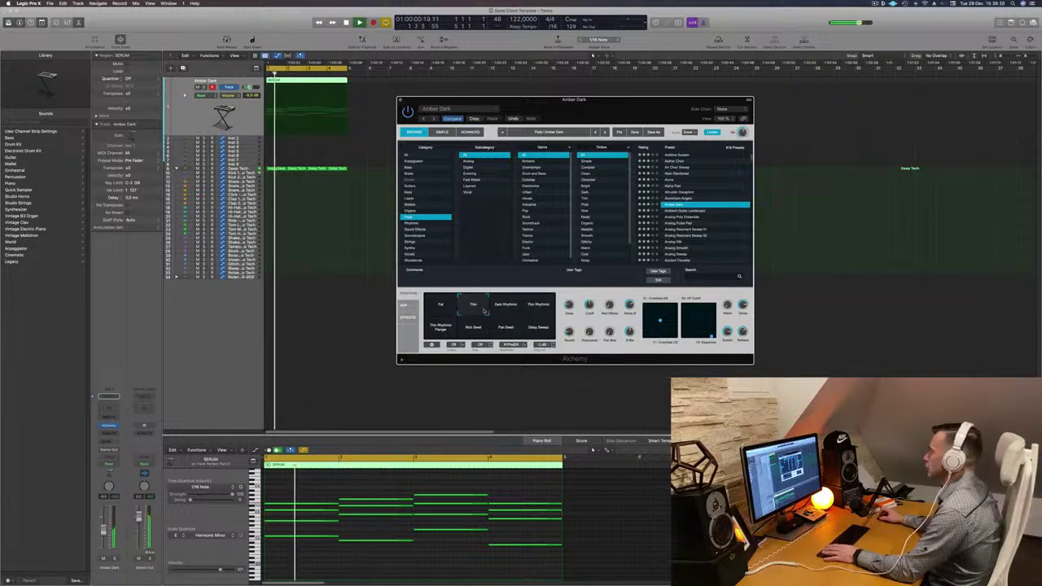
Audition Amber Dark's Rich Swell, Pan Swell, Delay Sweep and Thin Rhythmic variations
left_click(482, 332)
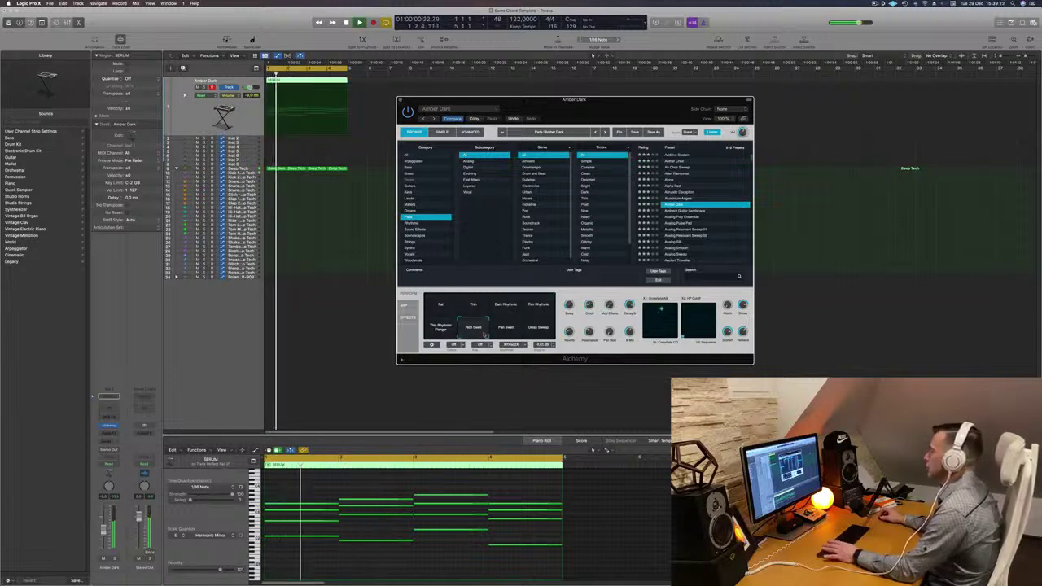
left_click(506, 329)
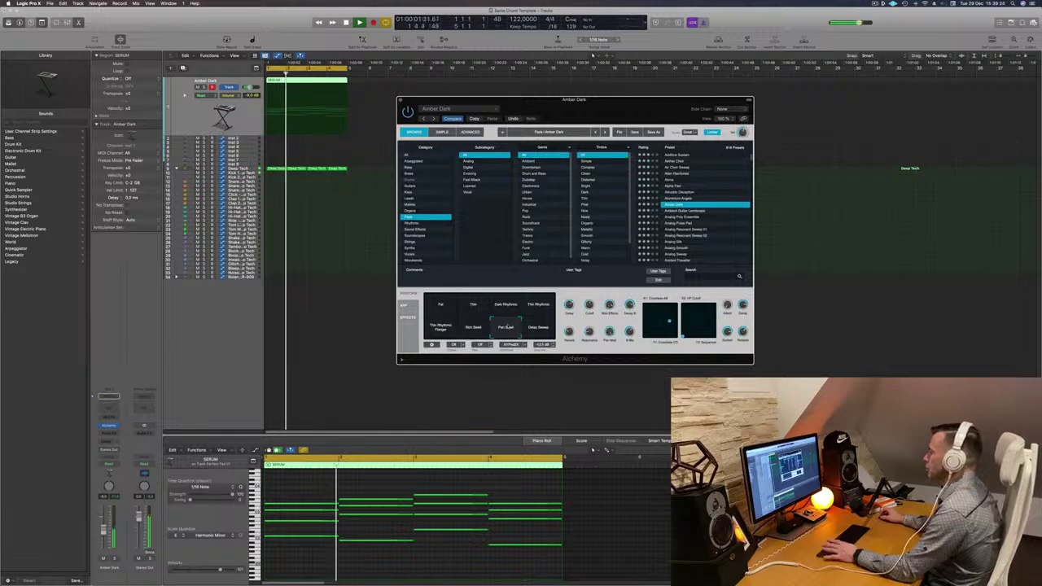
left_click(534, 332)
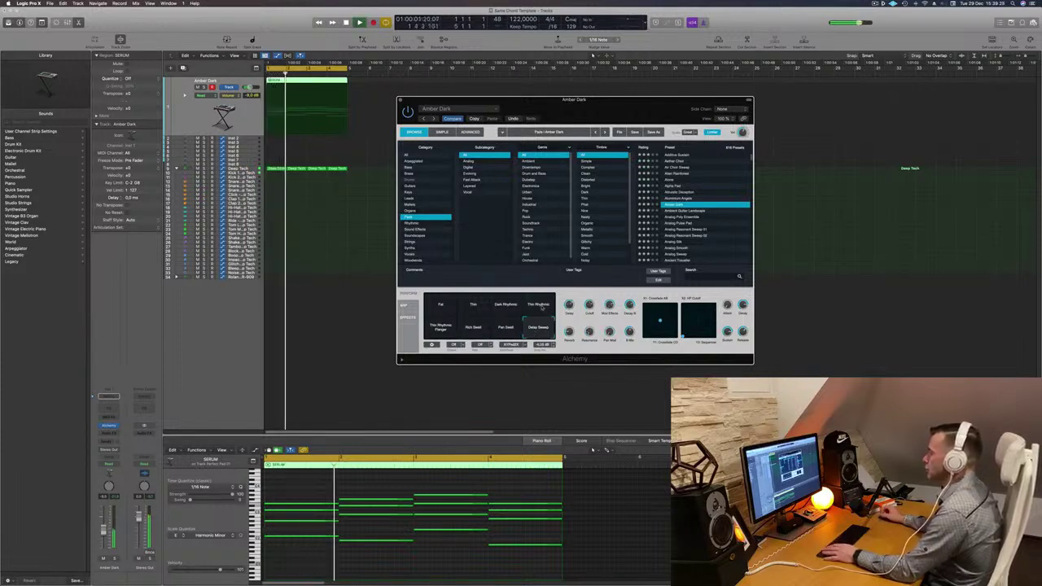
left_click(539, 305)
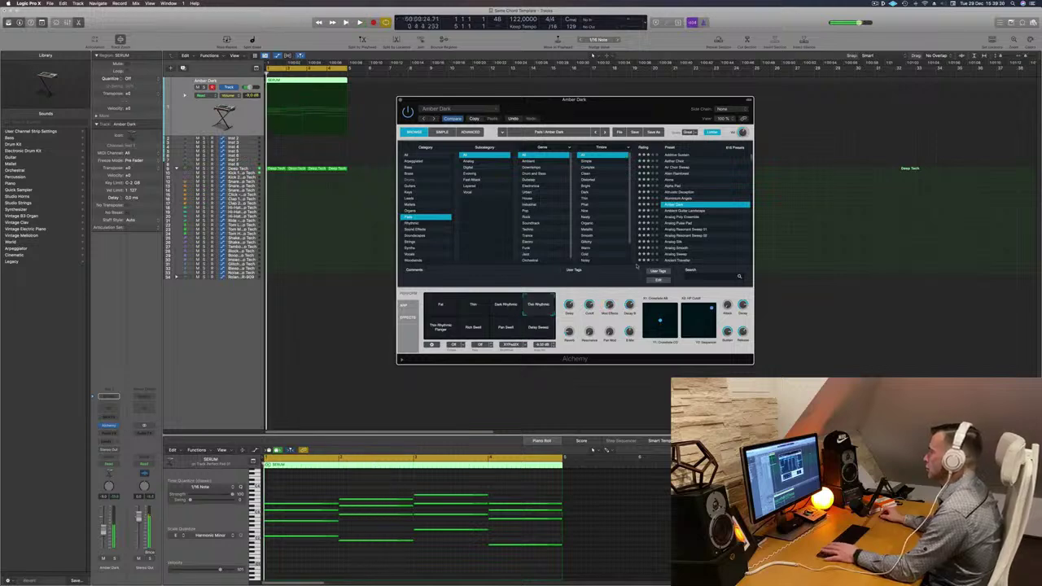
Audition Ambient Guitar Landscape, Analog Poly Ensemble and Analog Pulse Pad, and load Analog Resonant Sweep 01 to play the chords with it
left_click(682, 211)
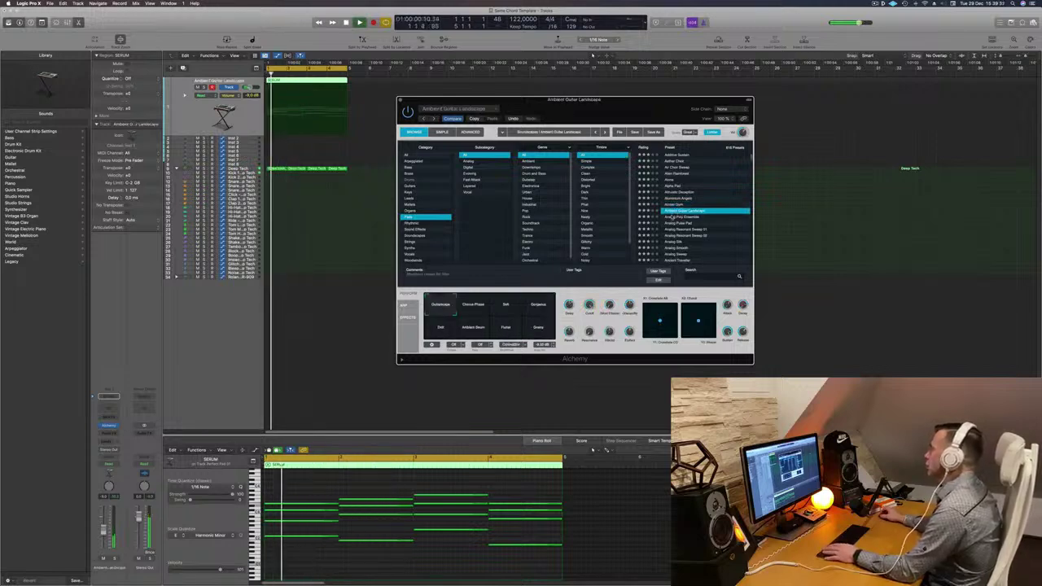
key("Down")
key("Down")
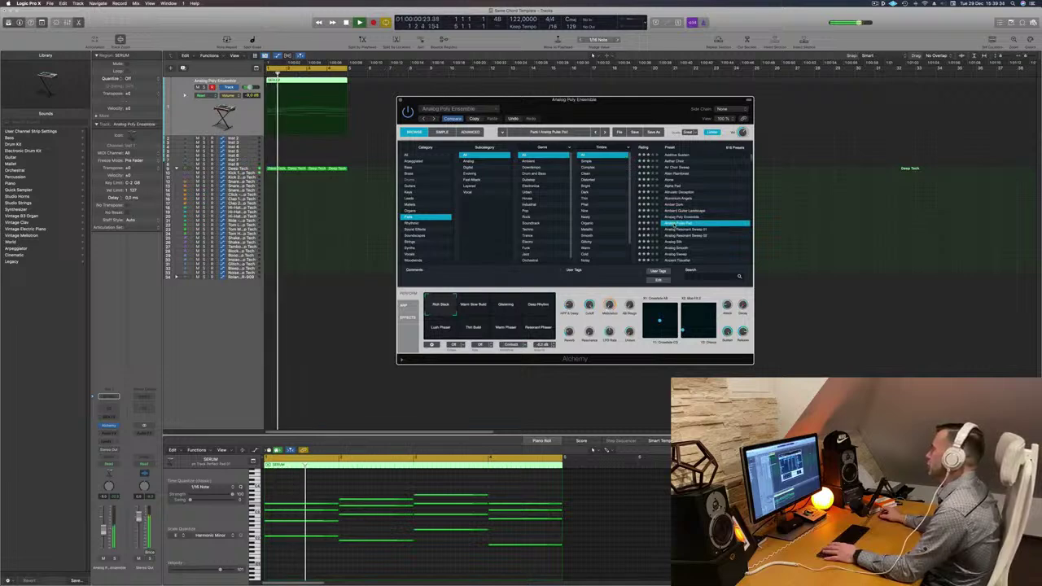
key("Down")
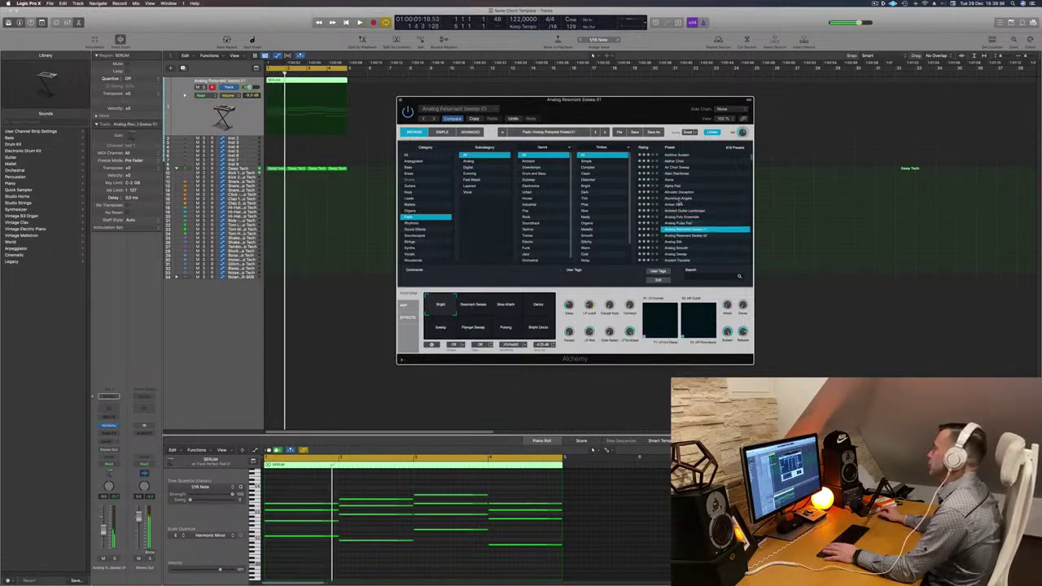
key("space")
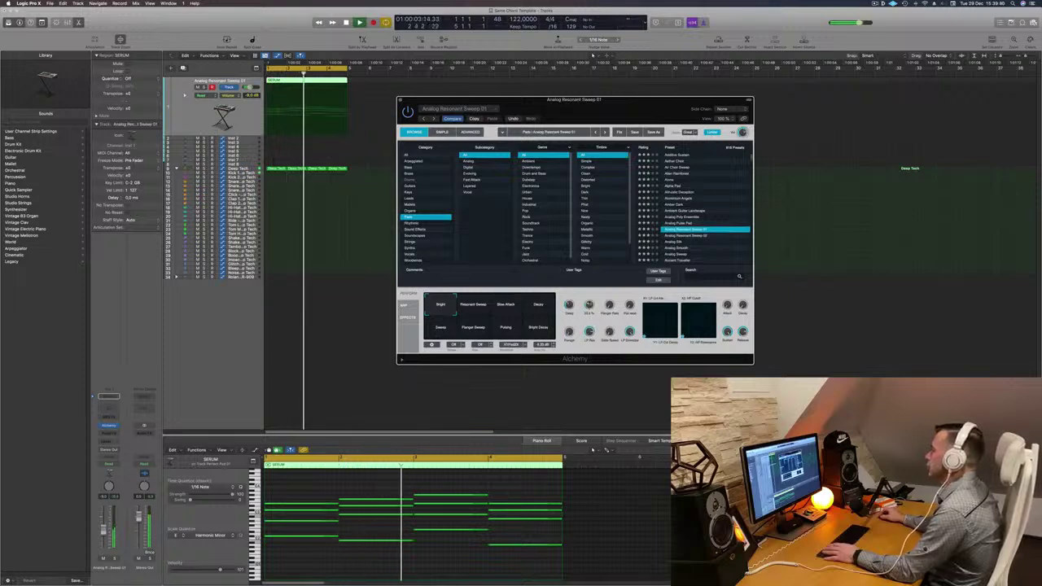
key("space")
key("space")
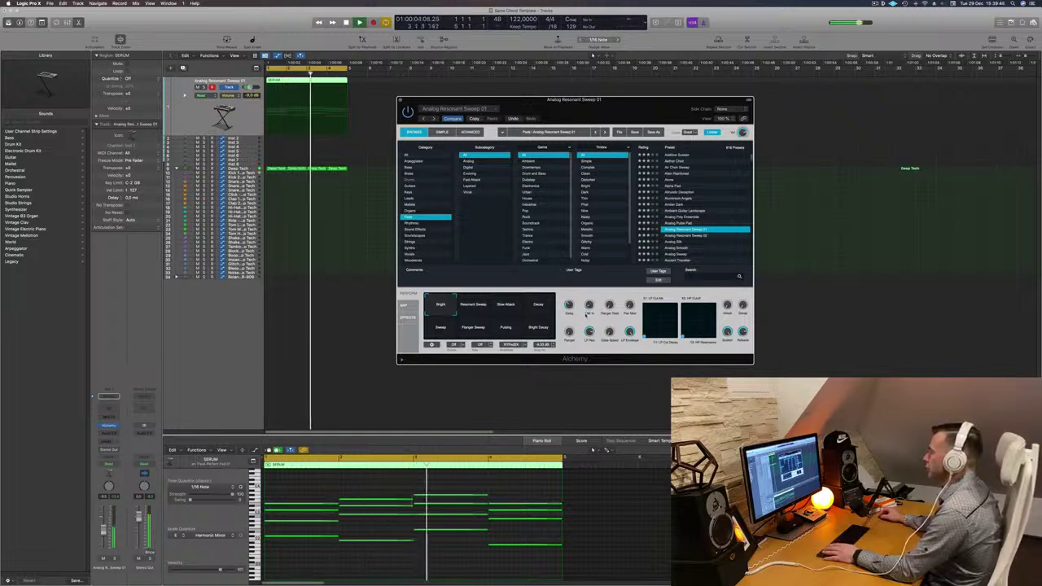
key("space")
key("space")
Audition Analog Resonant Sweep 01's Resonant Sweep, Slow Attack, Decay, Sweep, Flanger Sweep, Pulsing and Bright Decay variations, and return to Bright
left_click(474, 306)
left_click(506, 307)
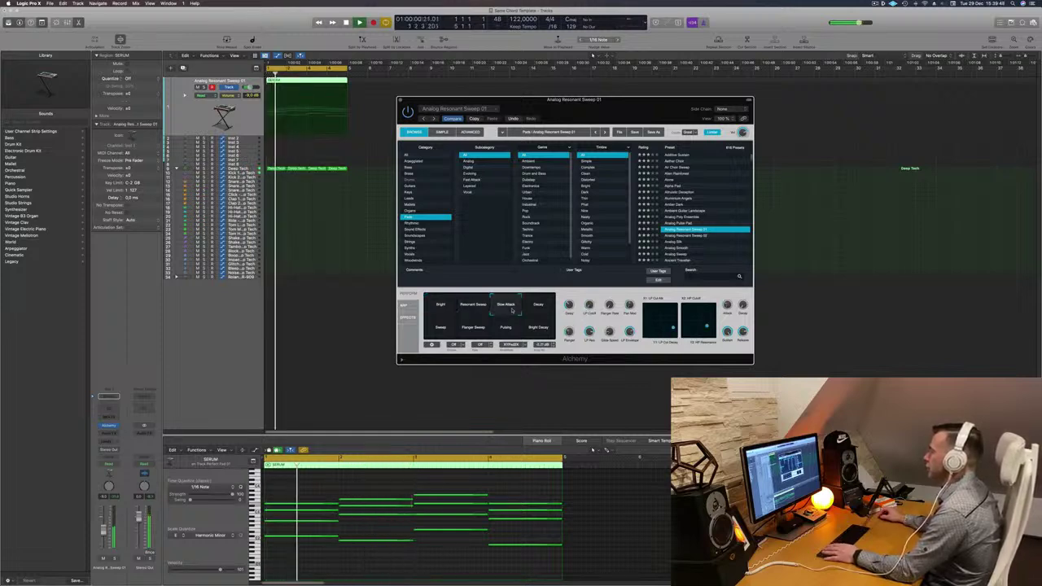
left_click(536, 307)
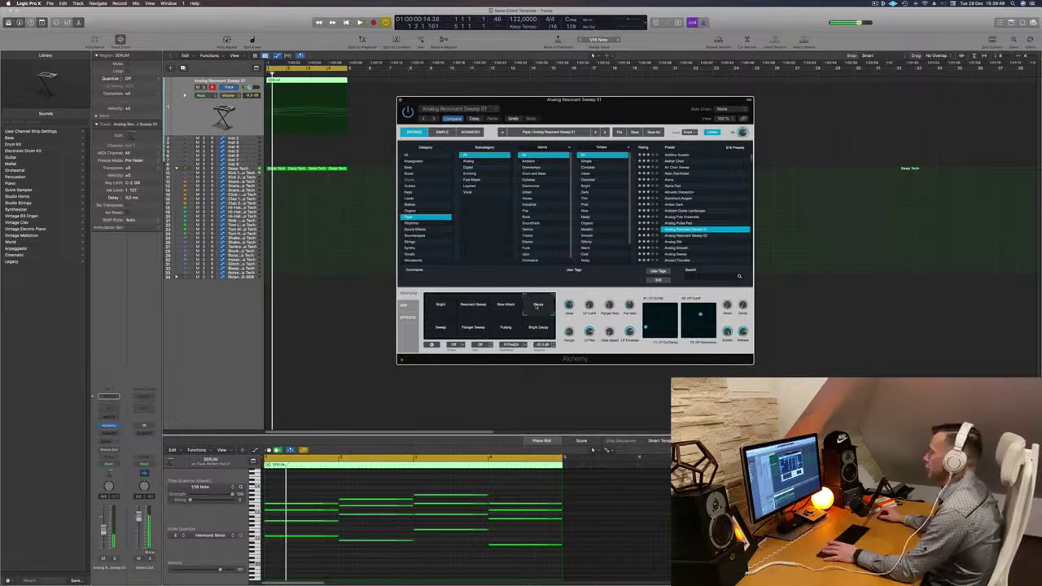
left_click(437, 330)
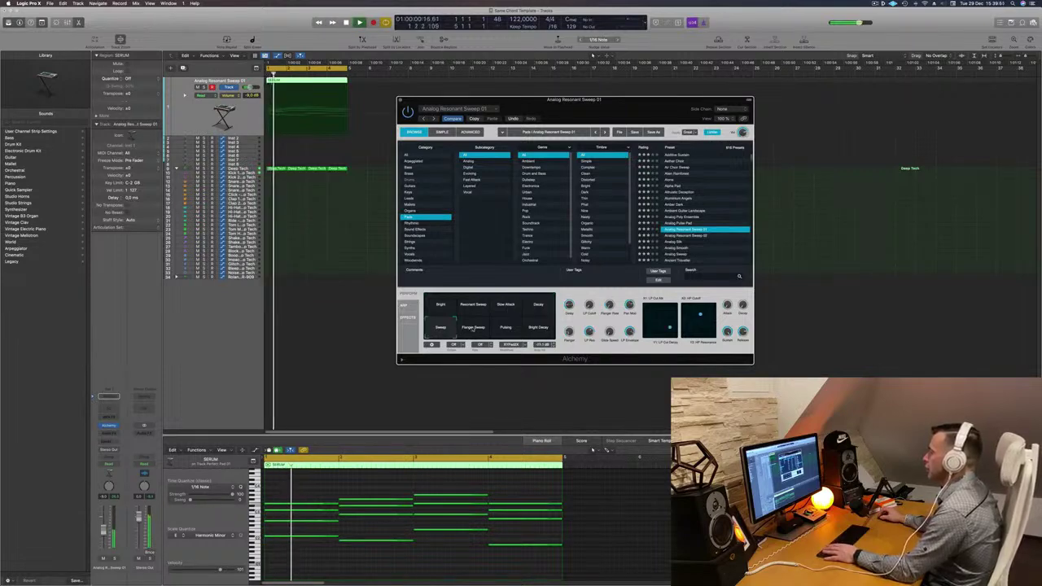
left_click(488, 329)
left_click(505, 329)
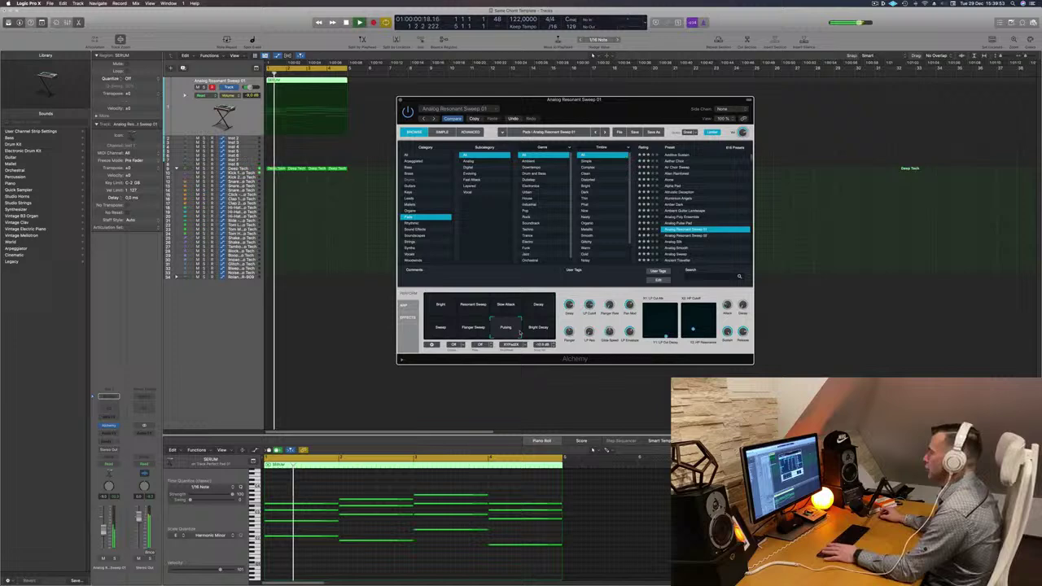
left_click(535, 327)
key("space")
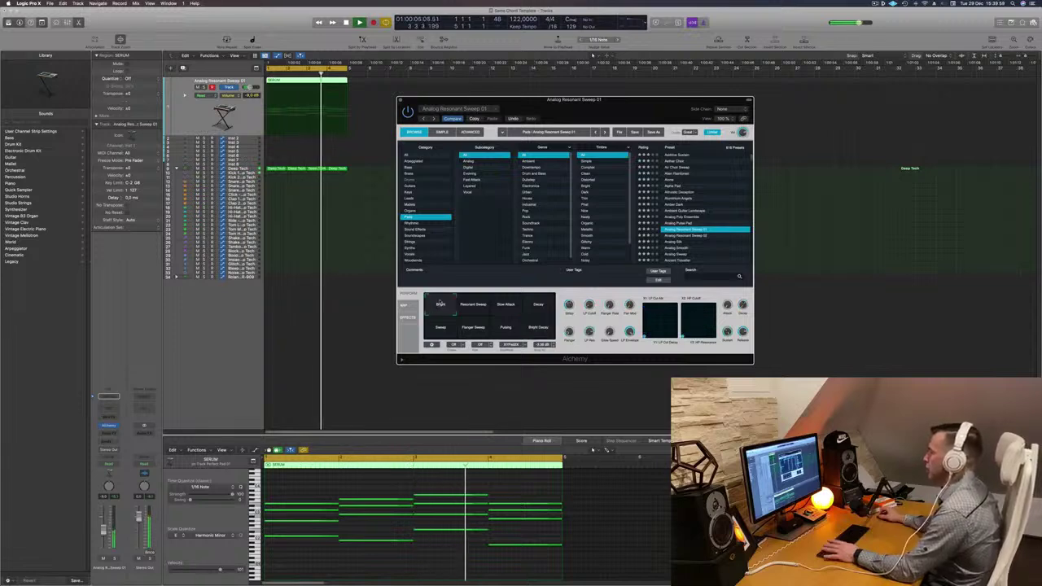
Duplicate the Analog Resonant Sweep 01 track and place the four-bar chord region on the new track
left_click_drag(604, 109, 656, 116)
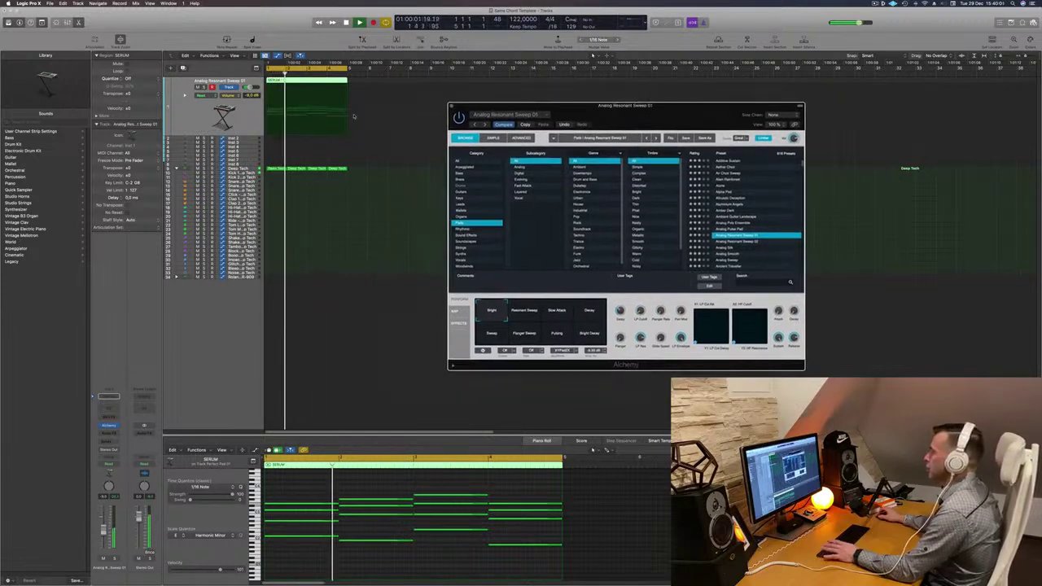
left_click(181, 68)
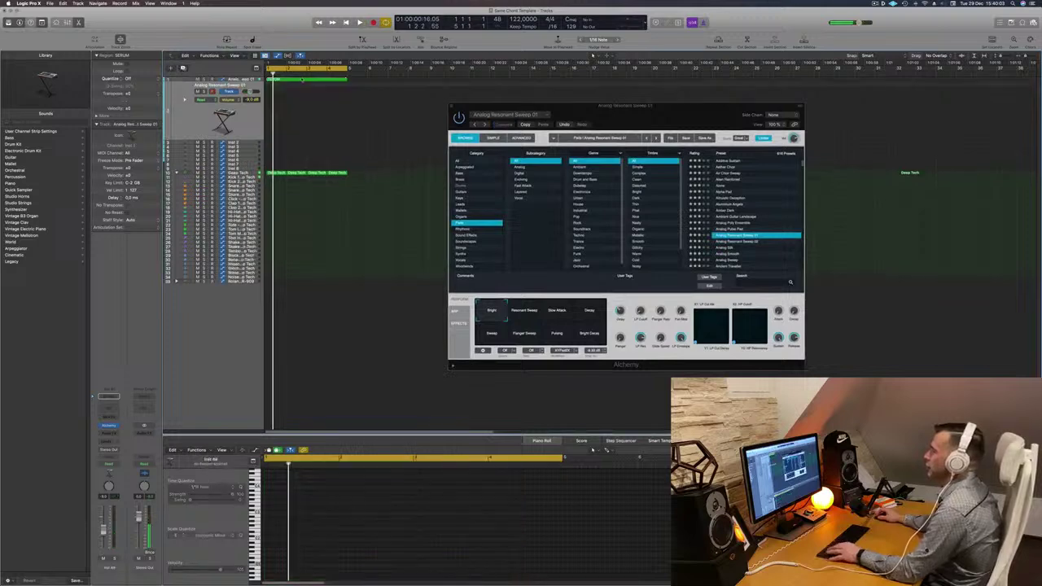
left_click_drag(309, 79, 309, 110)
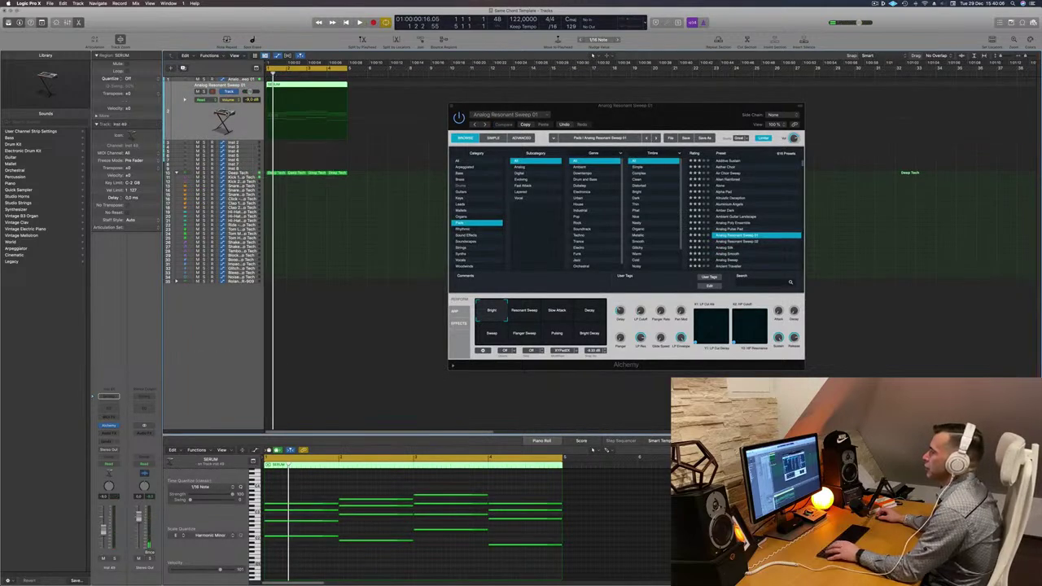
key("space")
key("space")
key("space")
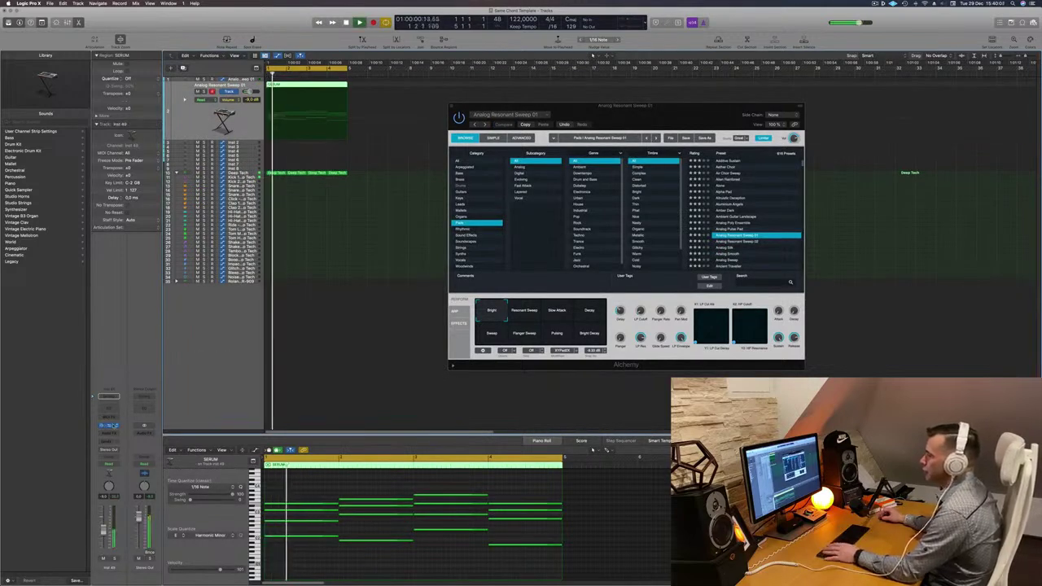
Open the duplicated track's Alchemy, audition its Pulsing, Sweep and Flanger Sweep variations, and select Bright Decay
left_click(109, 425)
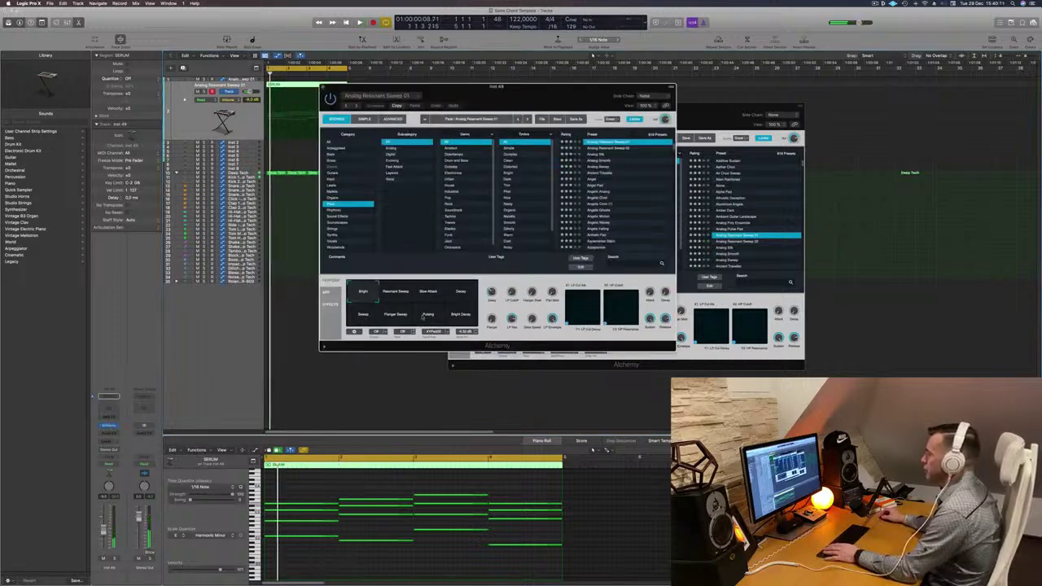
left_click(427, 318)
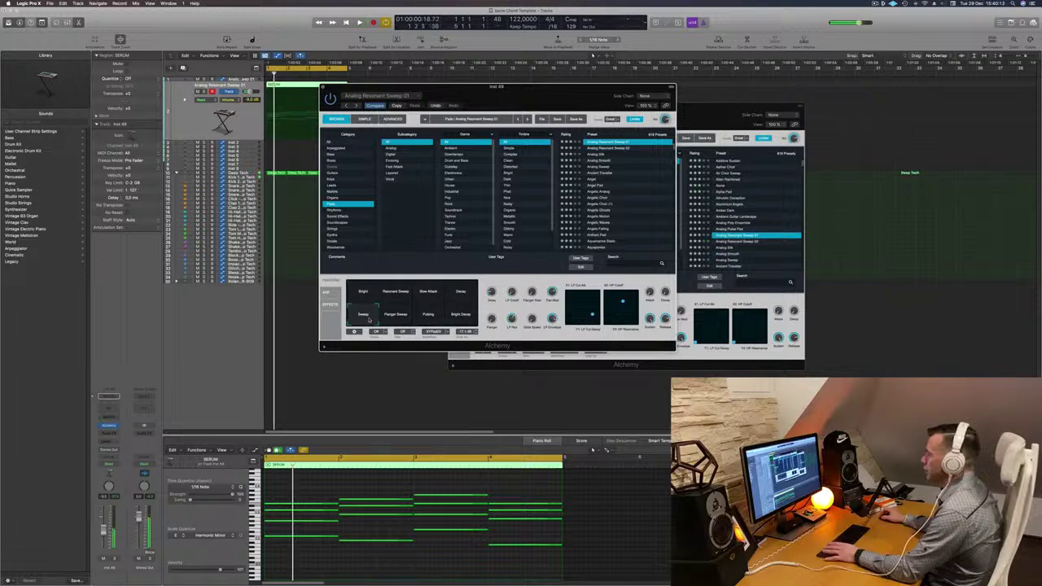
left_click(396, 314)
left_click(462, 315)
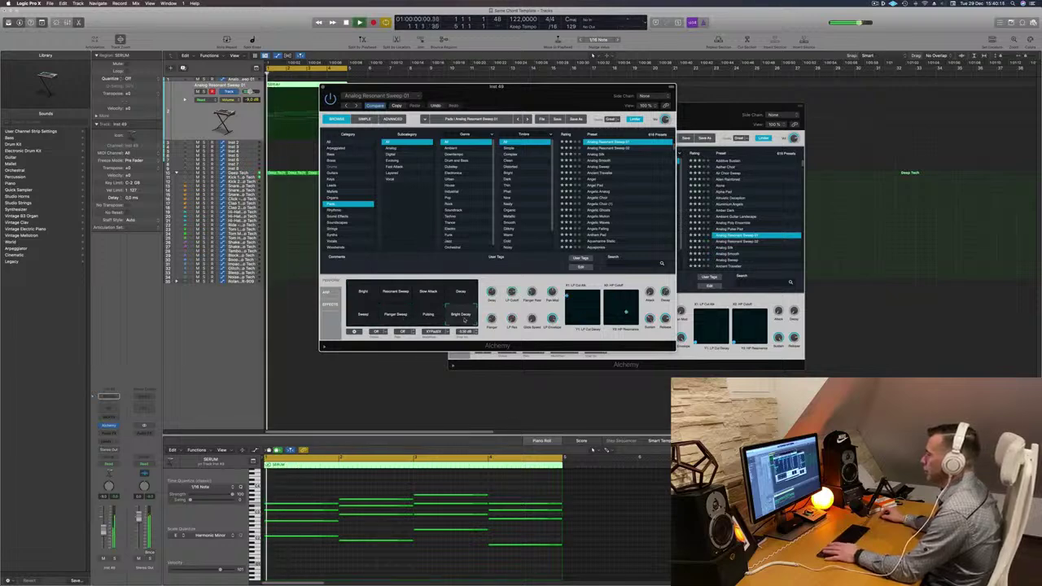
left_click_drag(535, 104, 893, 275)
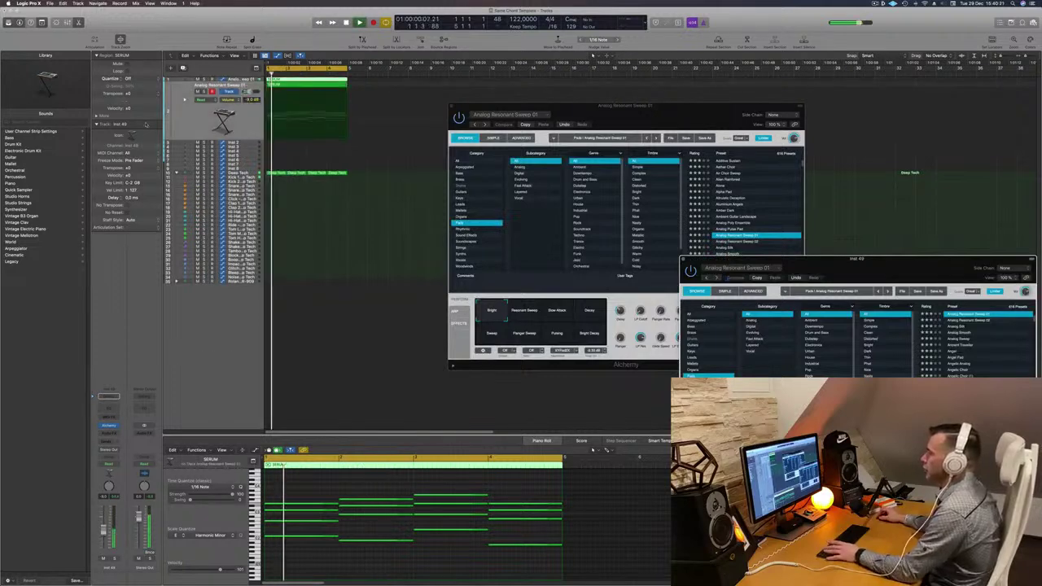
Close the first track's Alchemy window and balance the volumes of the two layered pad tracks during playback
left_click_drag(570, 105, 452, 165)
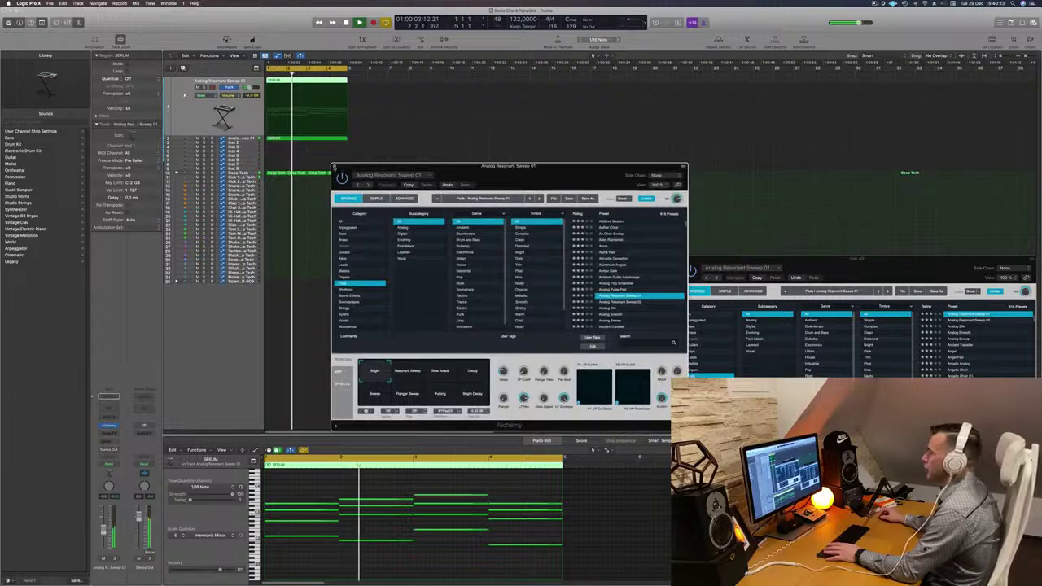
left_click(334, 166)
left_click_drag(717, 259, 622, 141)
key("space")
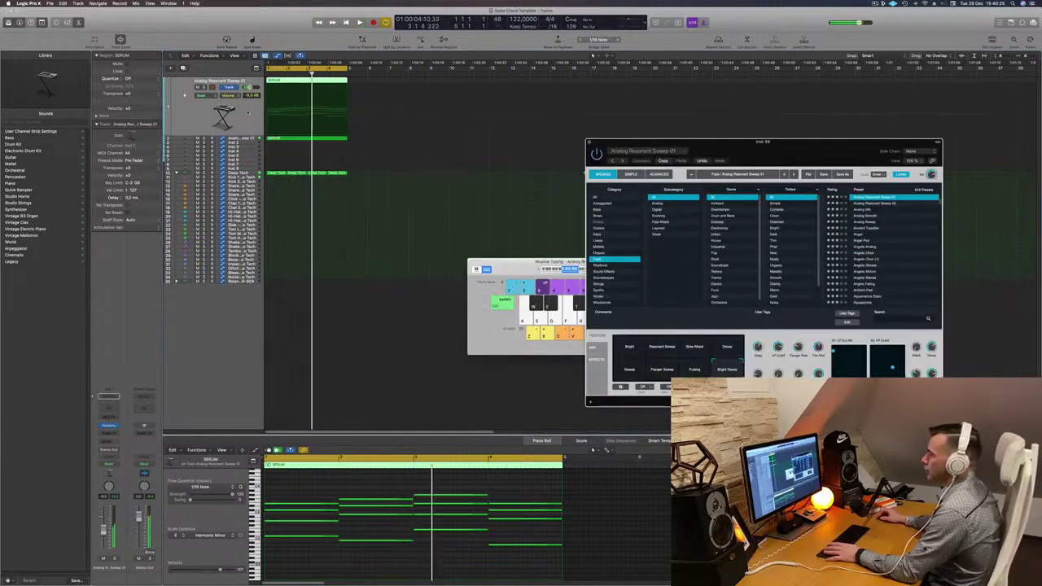
key("space")
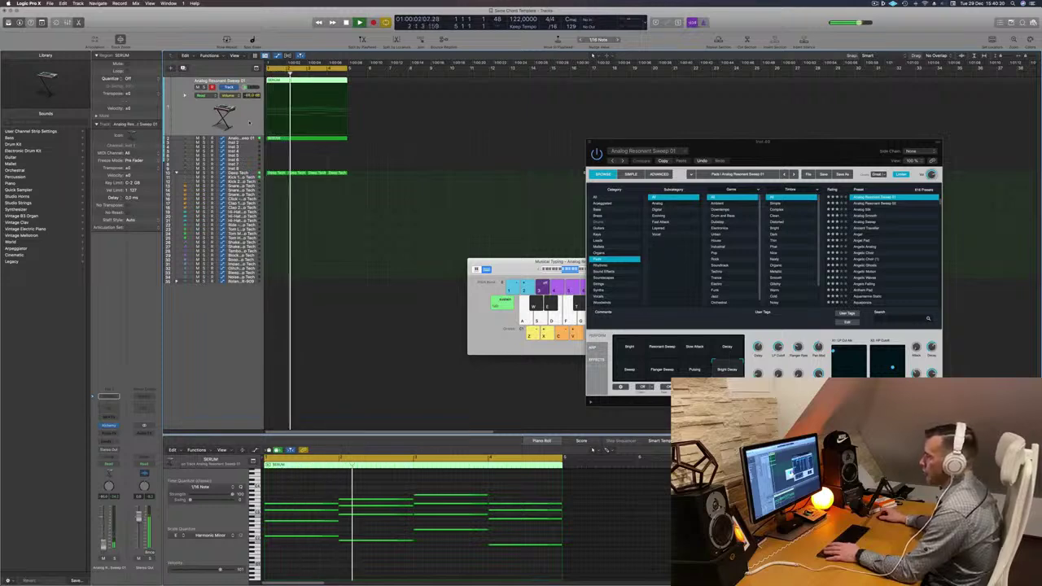
key("Down")
key("Return")
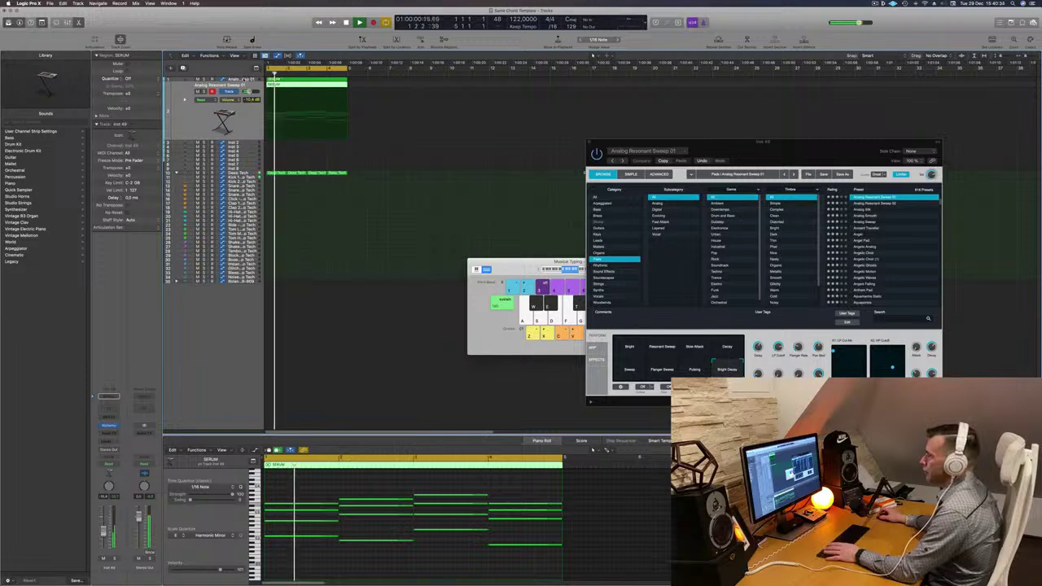
key("Up")
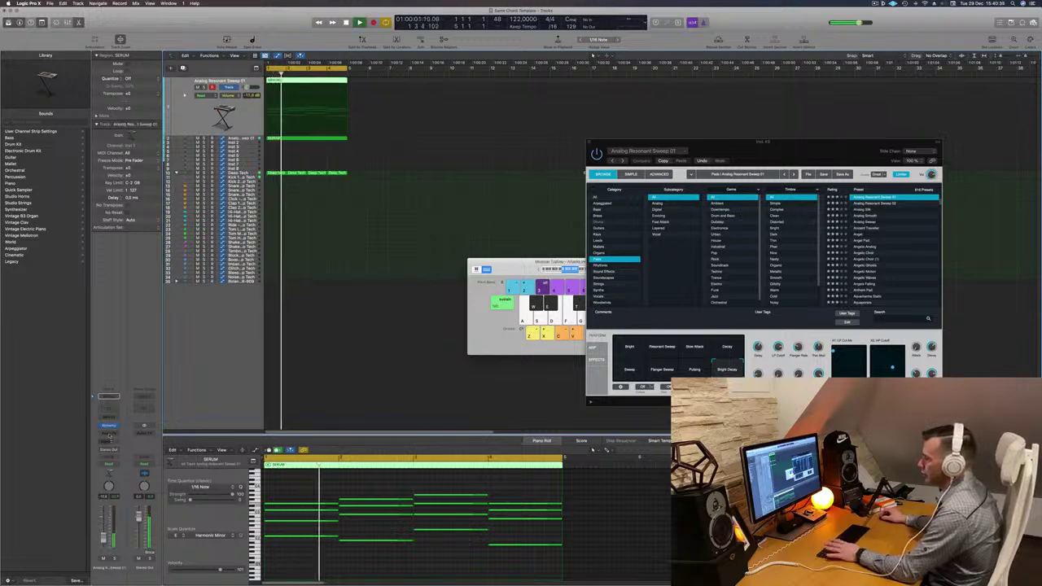
Adjust the LP Cutoff of the Bright variation in the first track's Alchemy, and close both Alchemy windows
left_click(108, 426)
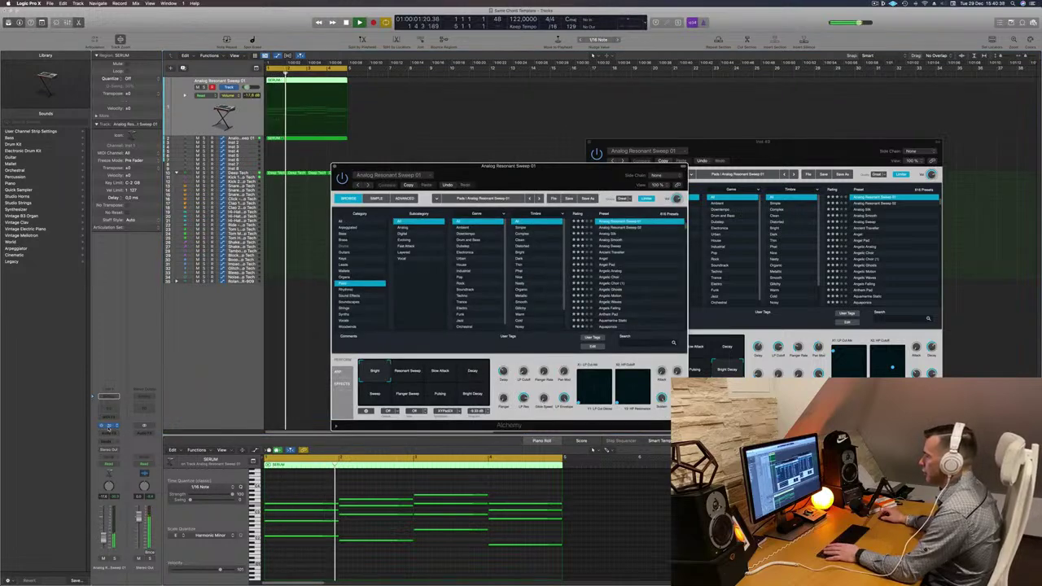
left_click(378, 372)
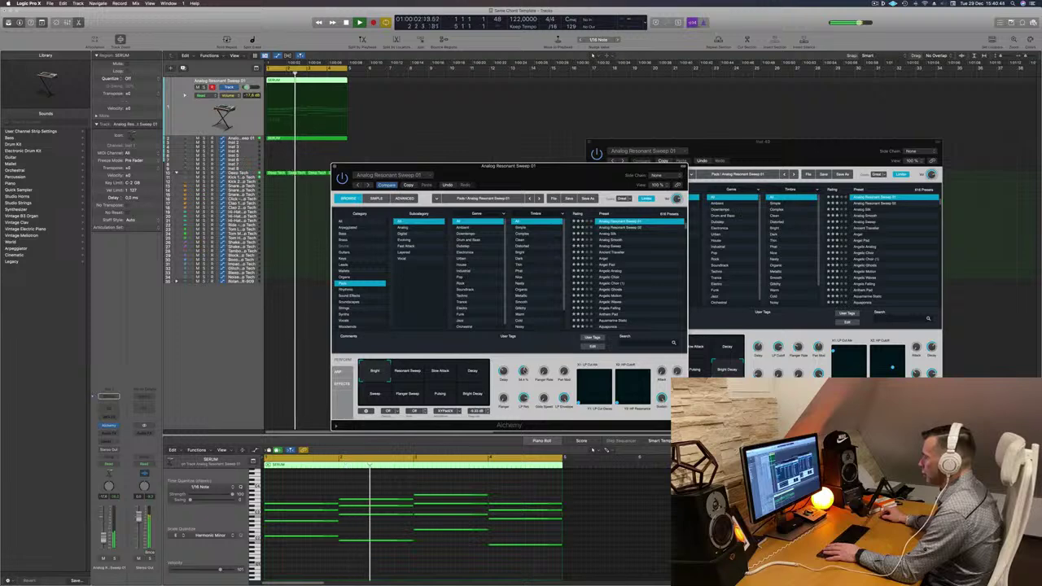
left_click_drag(550, 186, 776, 200)
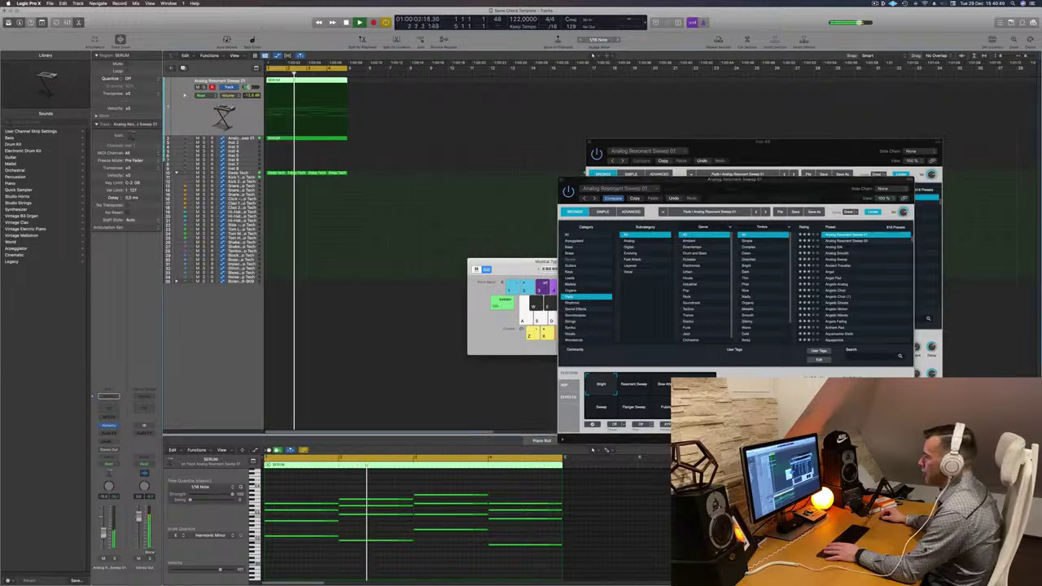
left_click_drag(773, 182, 455, 256)
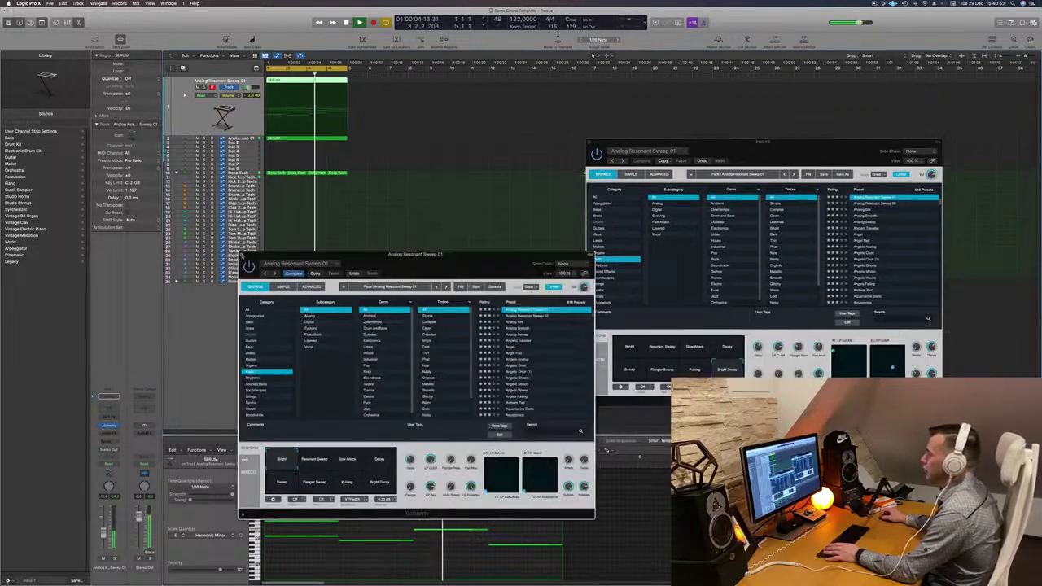
left_click(241, 255)
left_click_drag(760, 143, 715, 138)
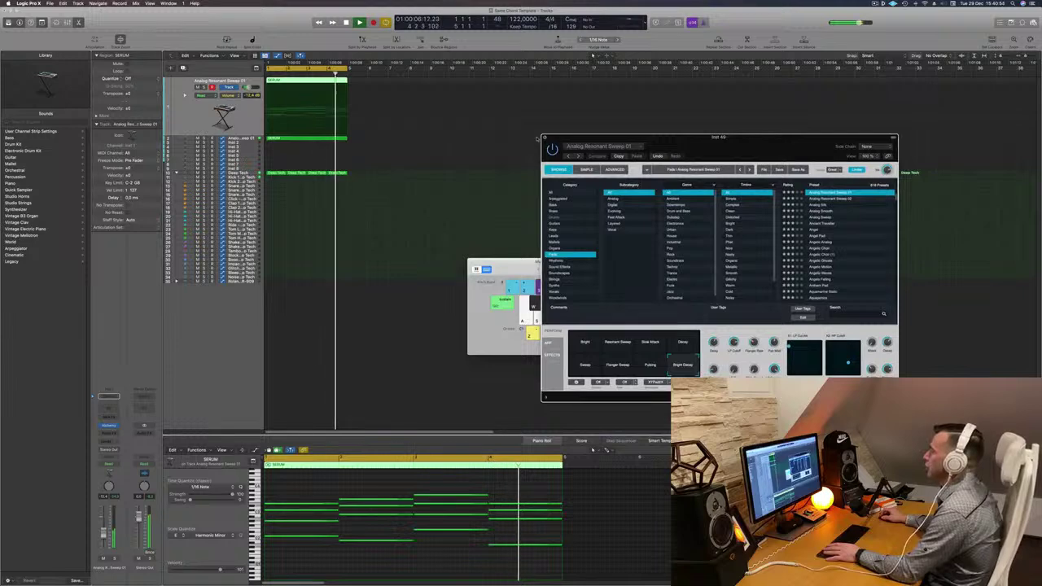
left_click(545, 137)
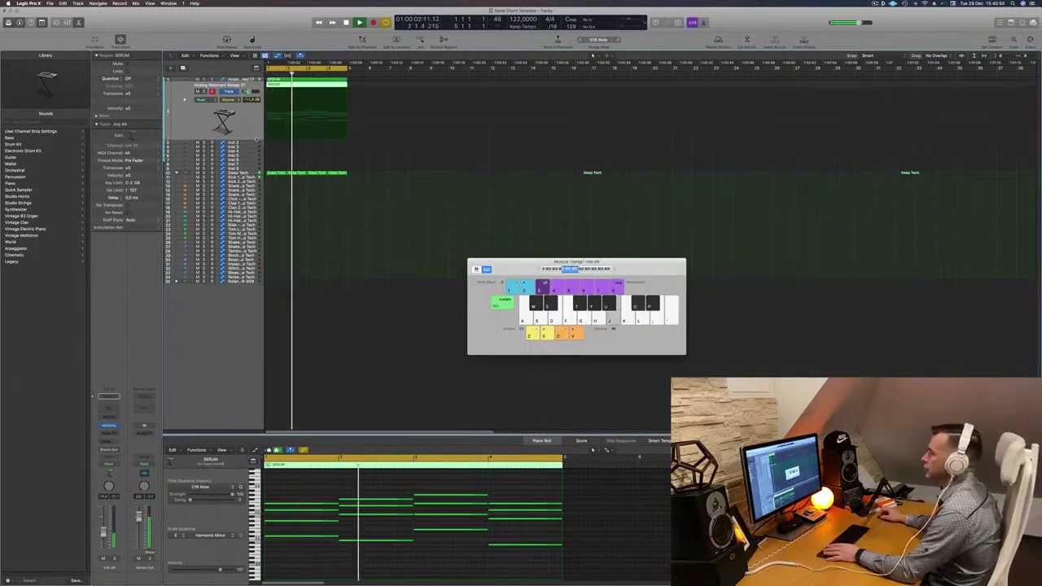
Copy the four-bar chord region from the first track onto the Inst 2 track
left_click(256, 143)
left_click(297, 79)
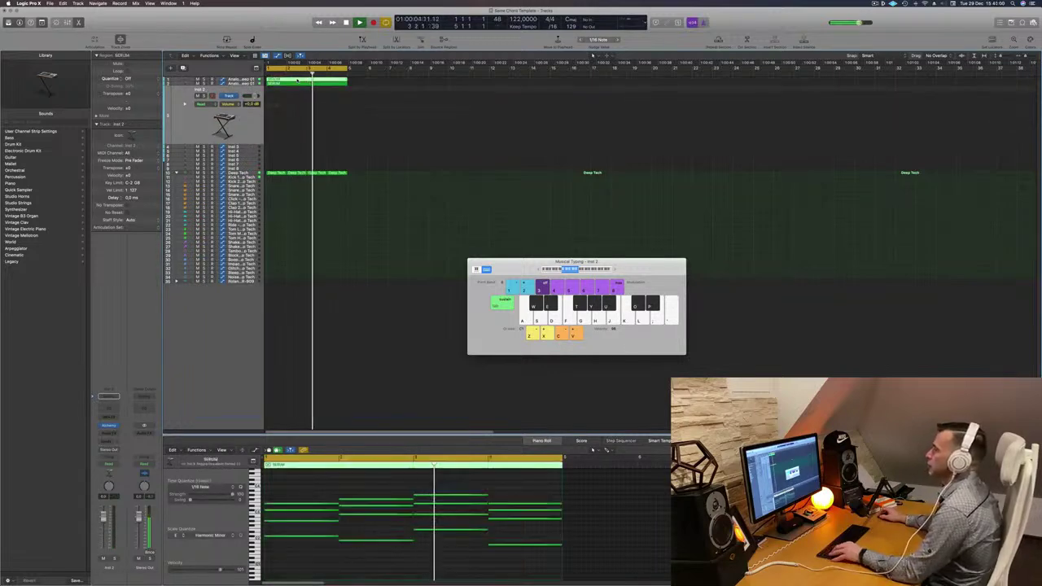
left_click_drag(297, 80, 296, 116)
key("space")
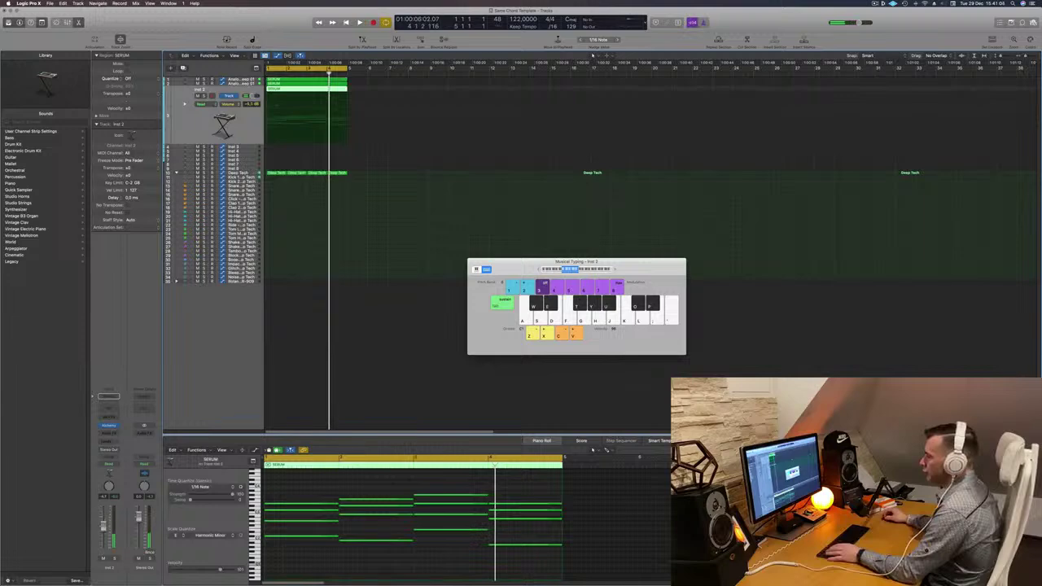
Delete all but the lowest note of each chord in the Inst 2 region and shorten the four remaining notes to brief bass hits
left_click_drag(286, 489, 542, 525)
key("Delete")
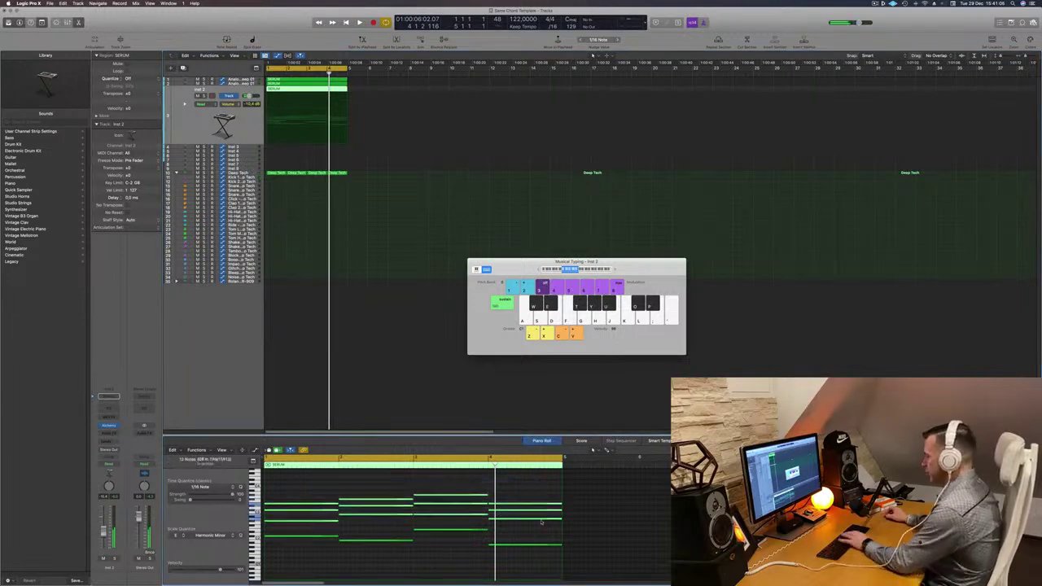
key("super+a")
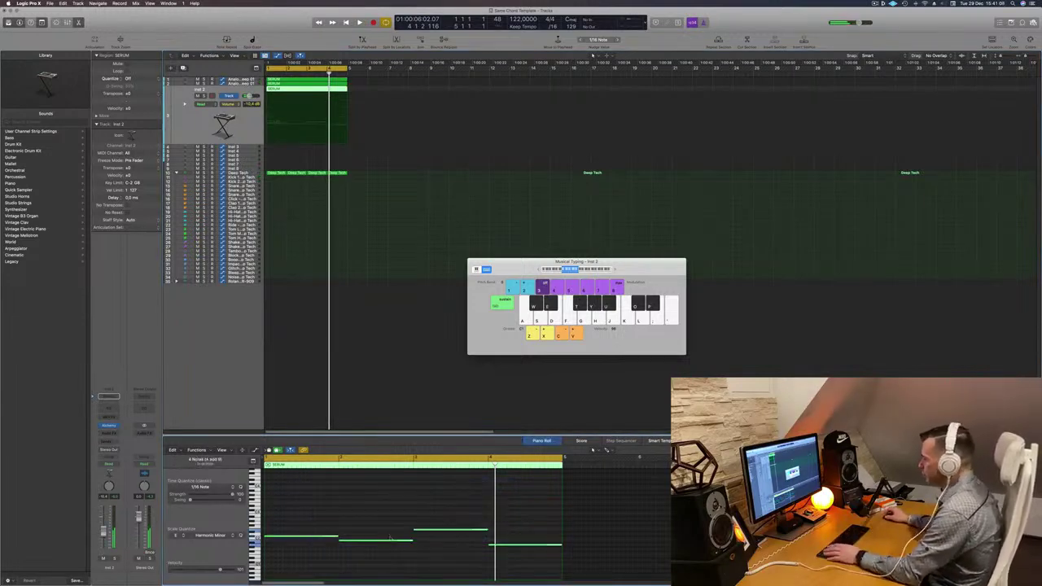
left_click_drag(411, 541, 343, 548)
scroll(367, 556, "up", 4)
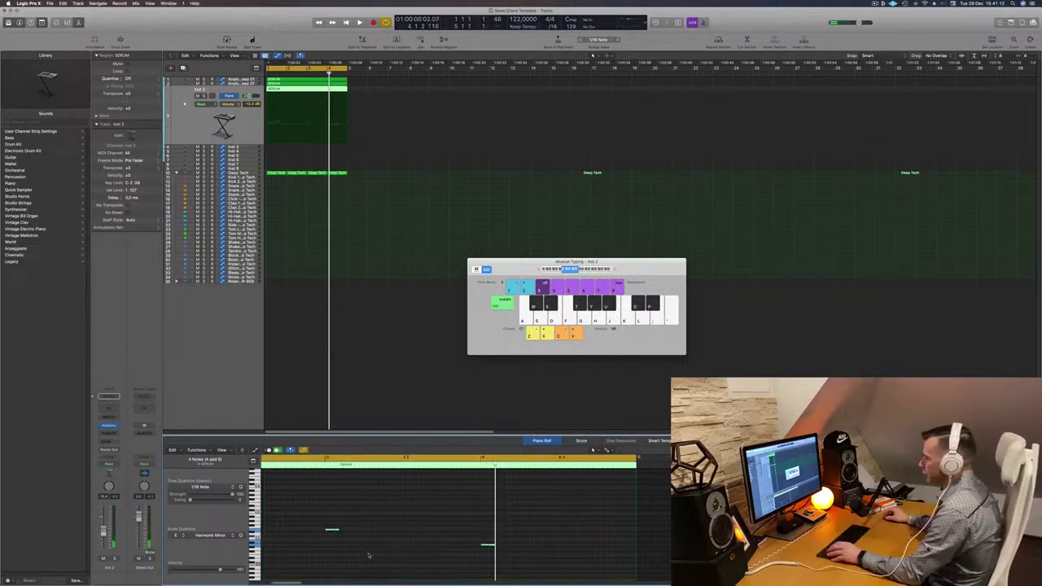
scroll(378, 538, "left", 4)
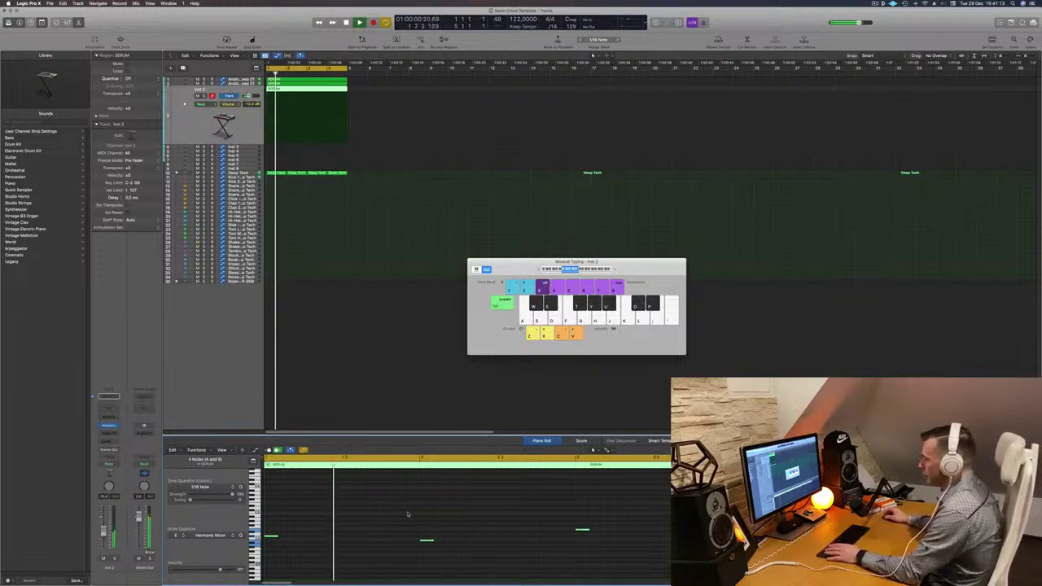
Shift the four bass notes about one and a half beats later and copy them about one beat further on
left_click_drag(270, 537, 326, 539)
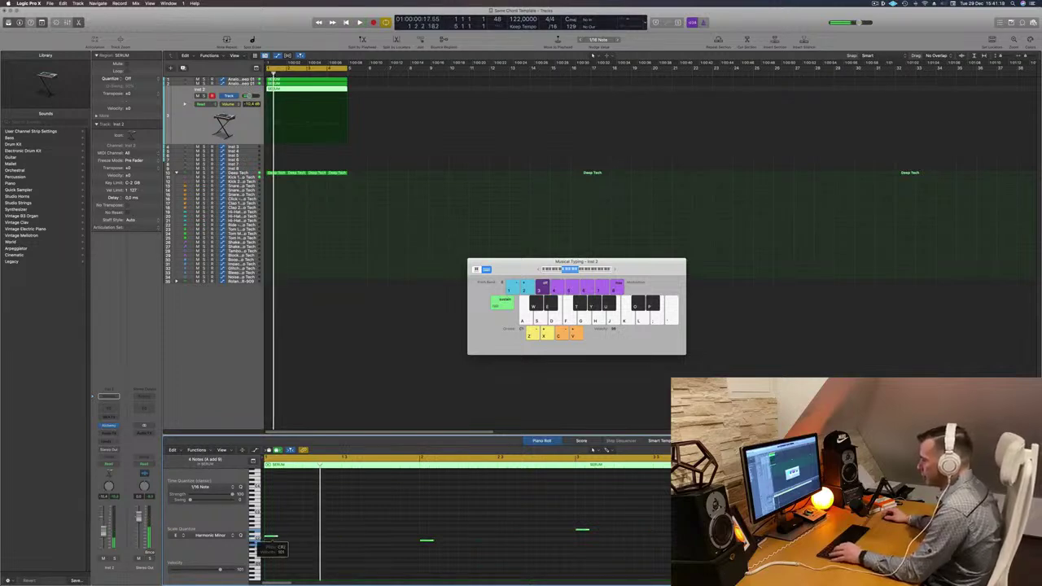
left_click_drag(272, 537, 330, 537)
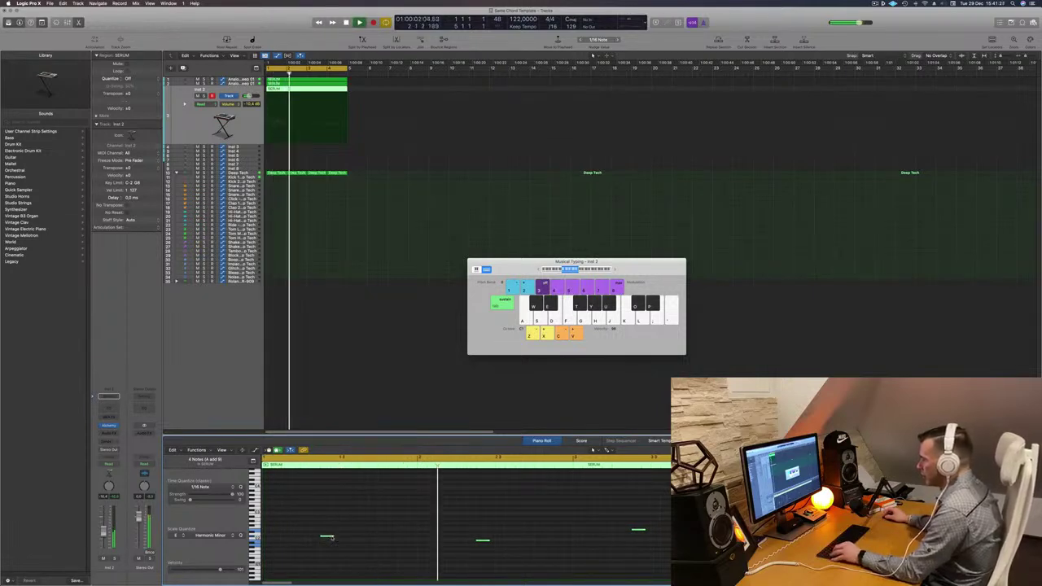
left_click_drag(332, 538, 365, 537)
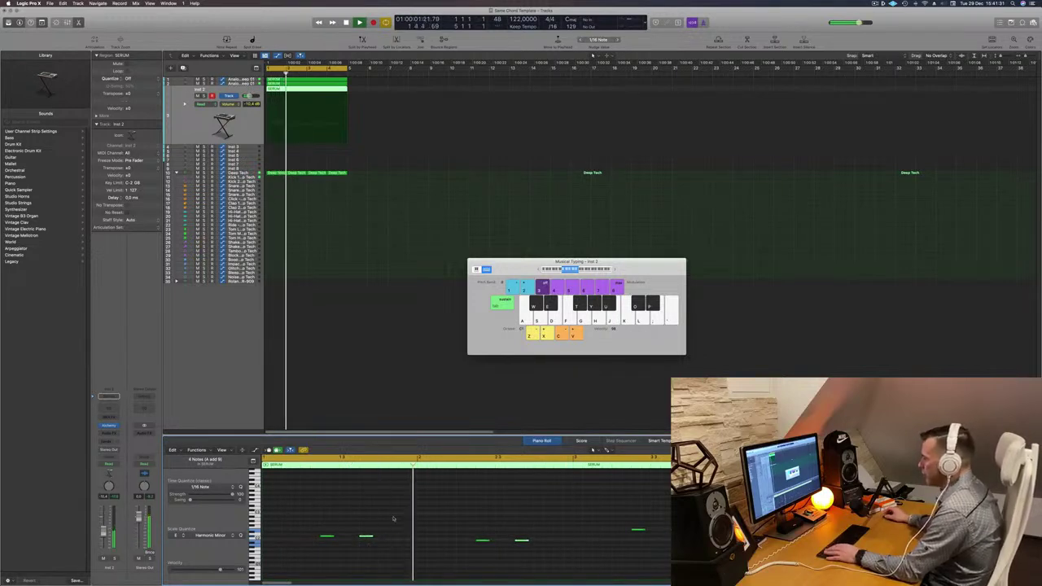
Load the 70s Classic Synth Bass preset in the Inst 2 track's Alchemy, audition it, and close the instrument window
left_click(292, 175)
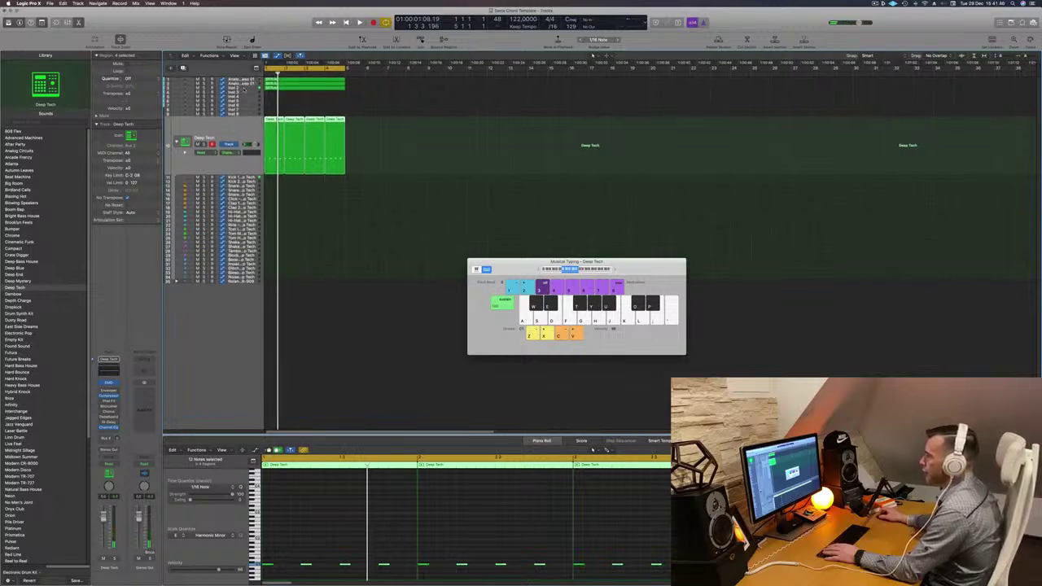
left_click(232, 87)
key("space")
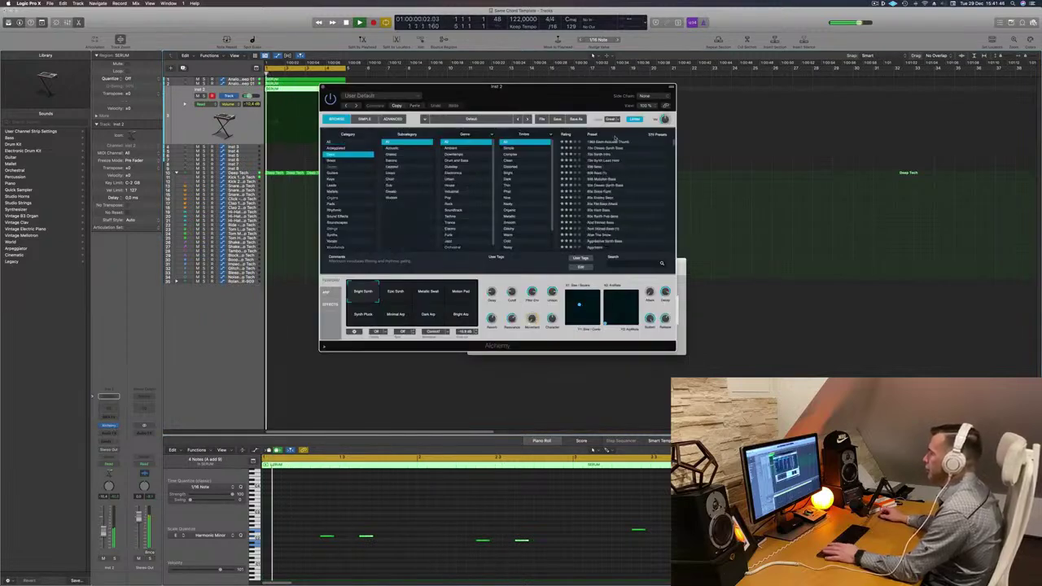
left_click(612, 141)
left_click_drag(587, 87, 605, 102)
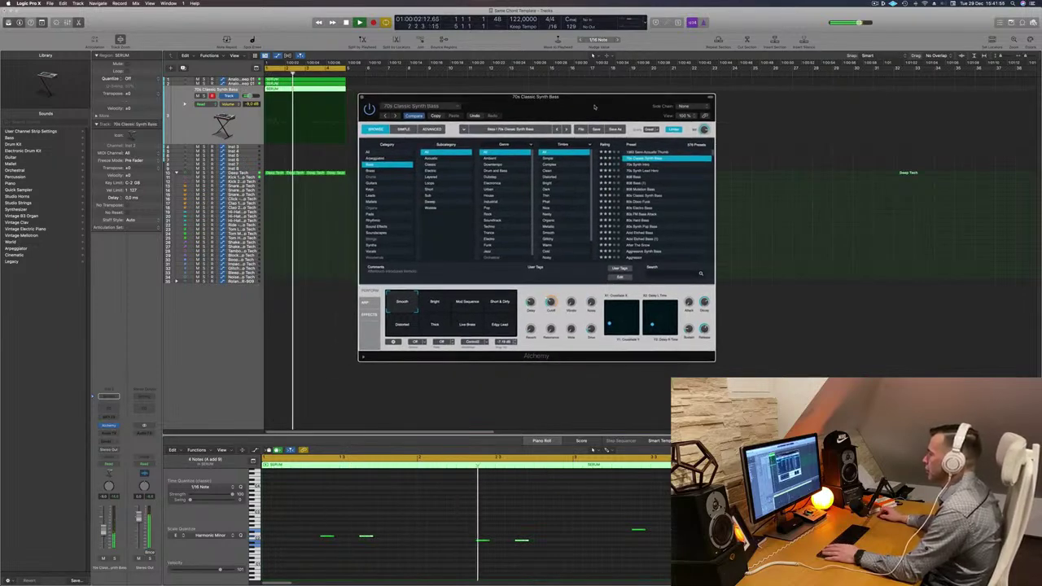
left_click_drag(605, 103, 570, 112)
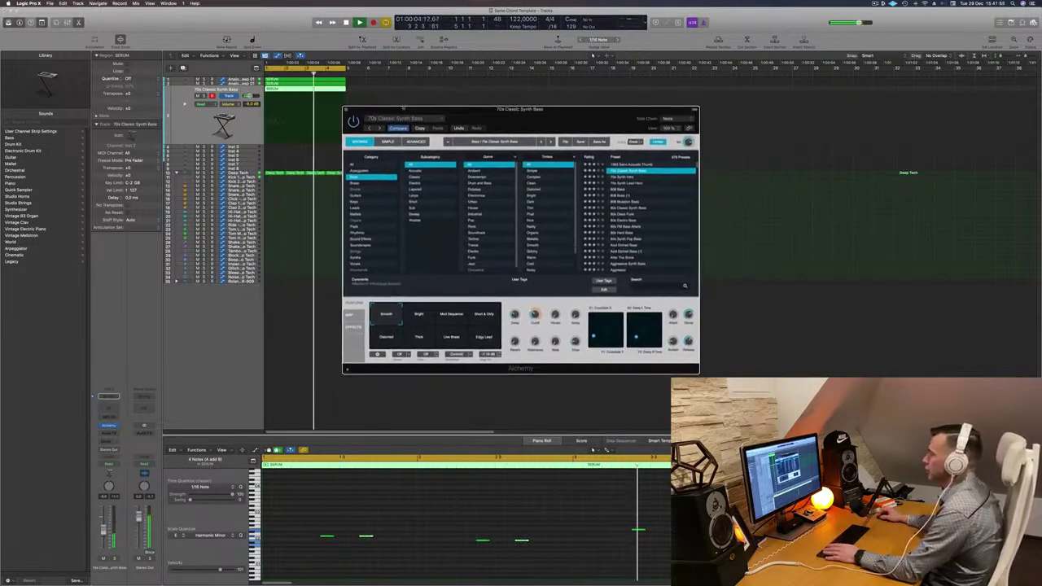
left_click(346, 109)
key("h")
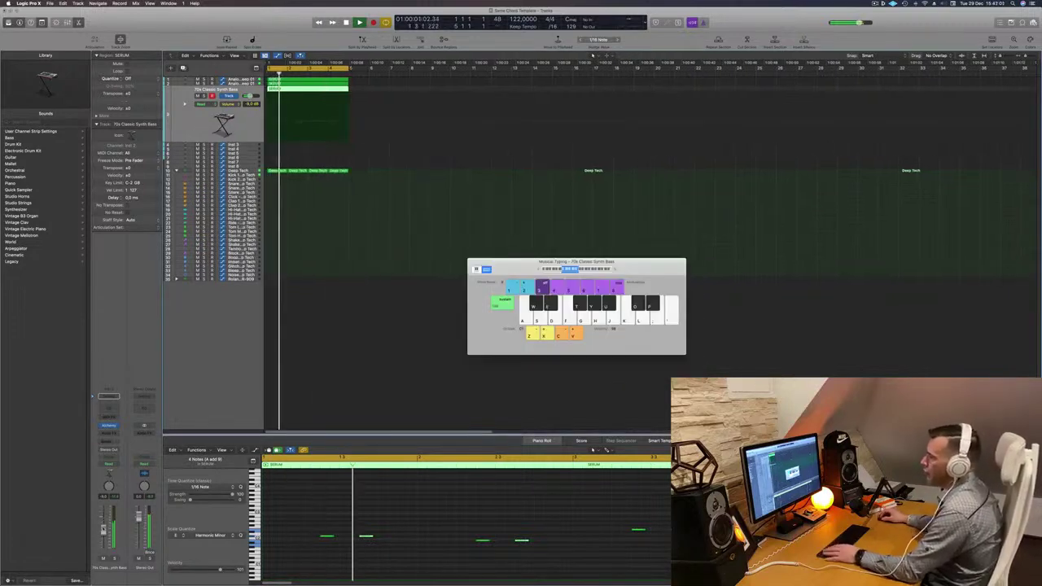
Raise the 75 Hz low shelf to +5.4 dB in the Deep Tech track's Channel EQ, and close the EQ window
left_click(236, 170)
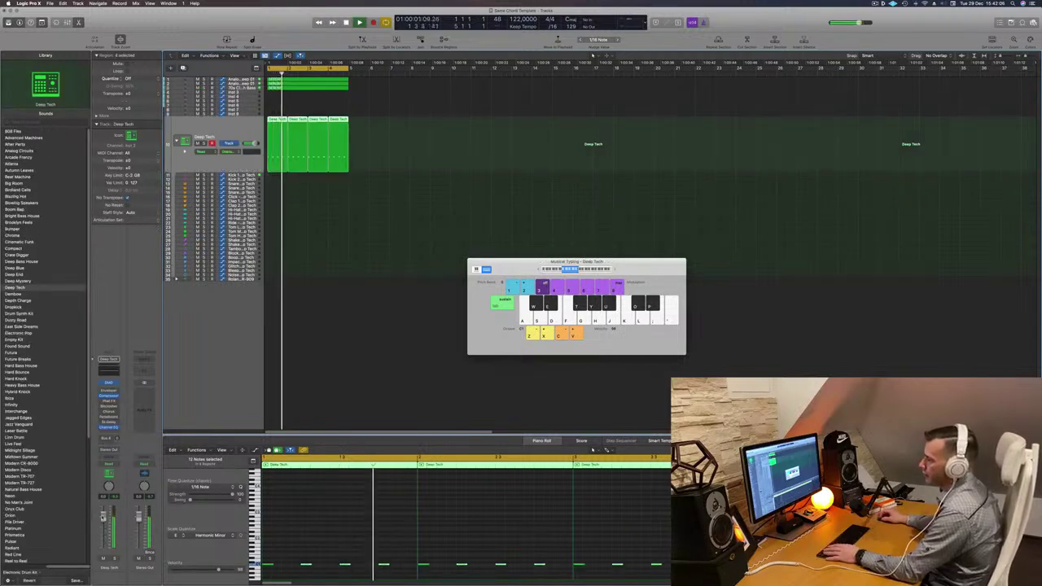
key("a")
key("a")
key("a")
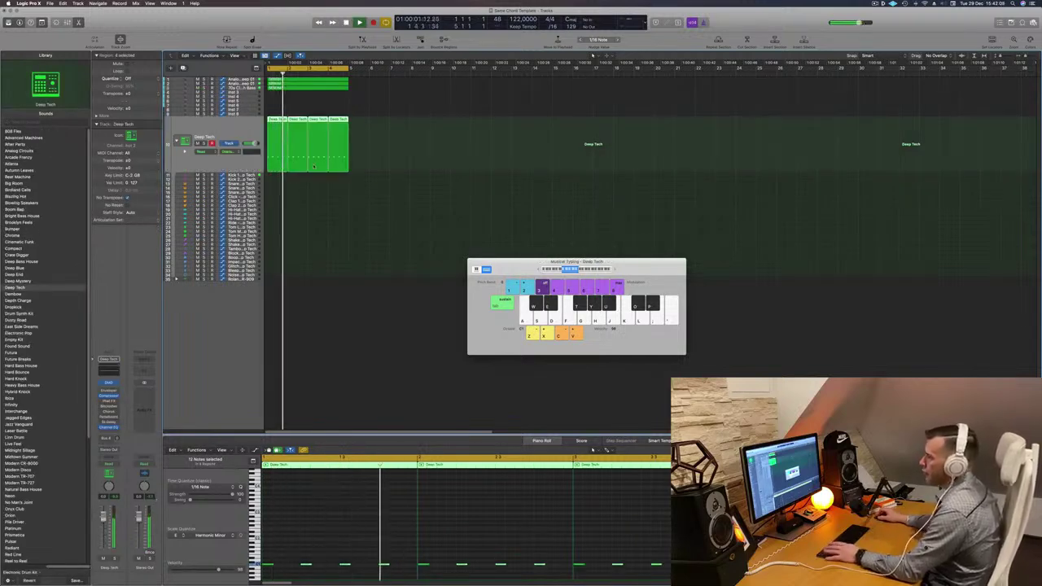
key("a")
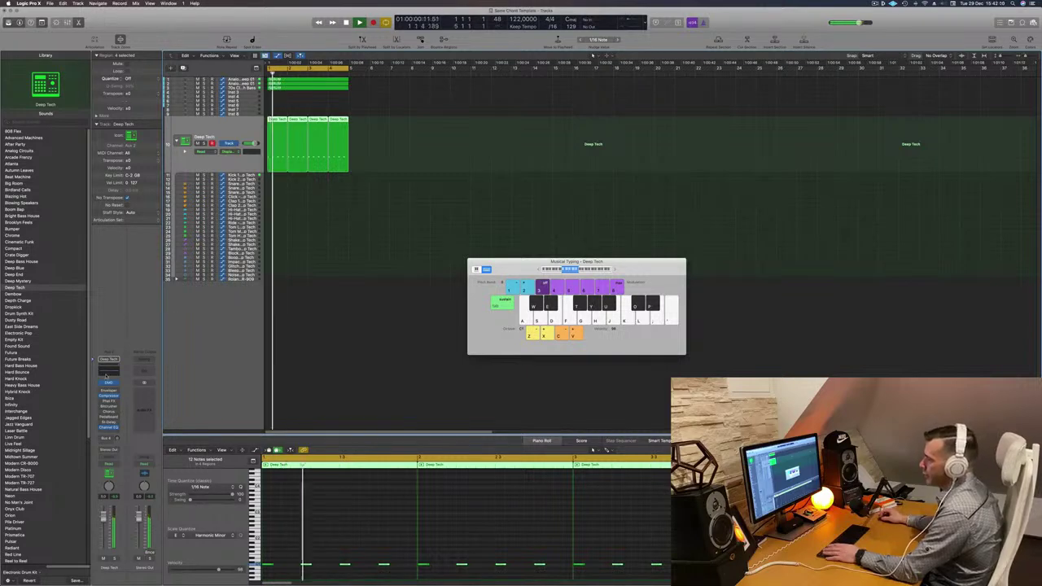
left_click(108, 428)
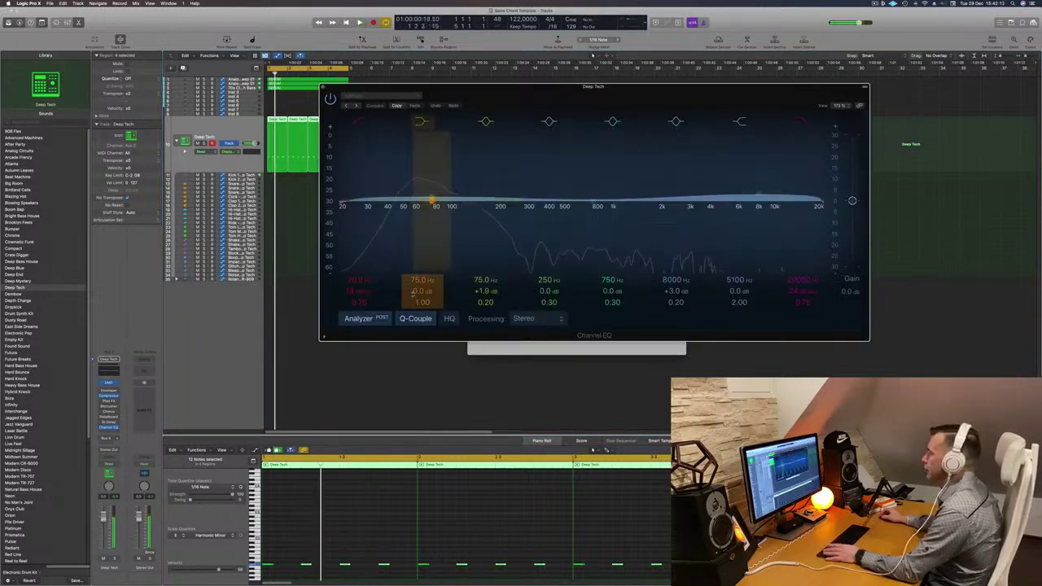
left_click_drag(431, 203, 431, 196)
left_click_drag(419, 294, 420, 296)
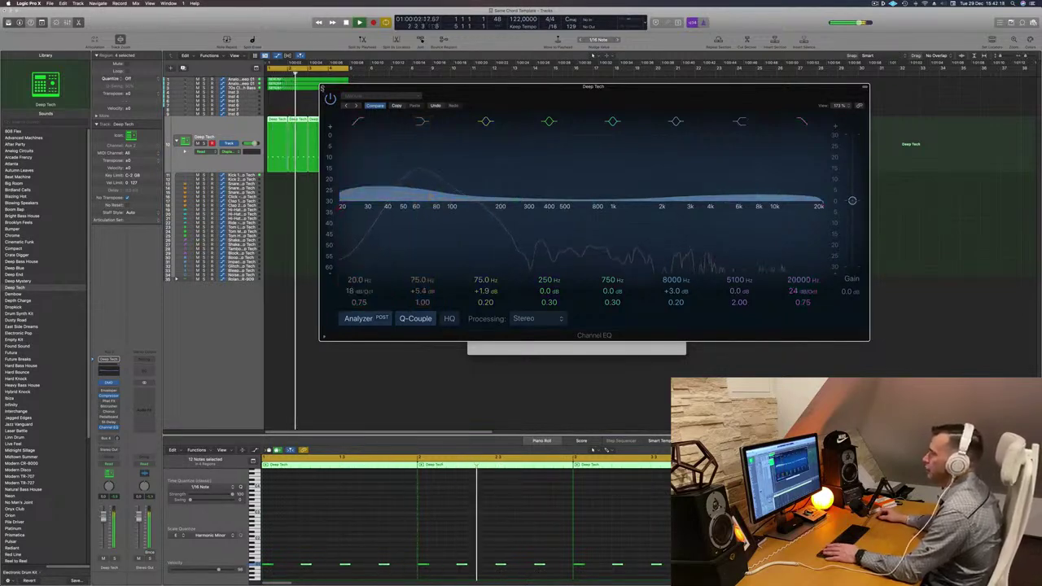
key("super+w")
key("super+k")
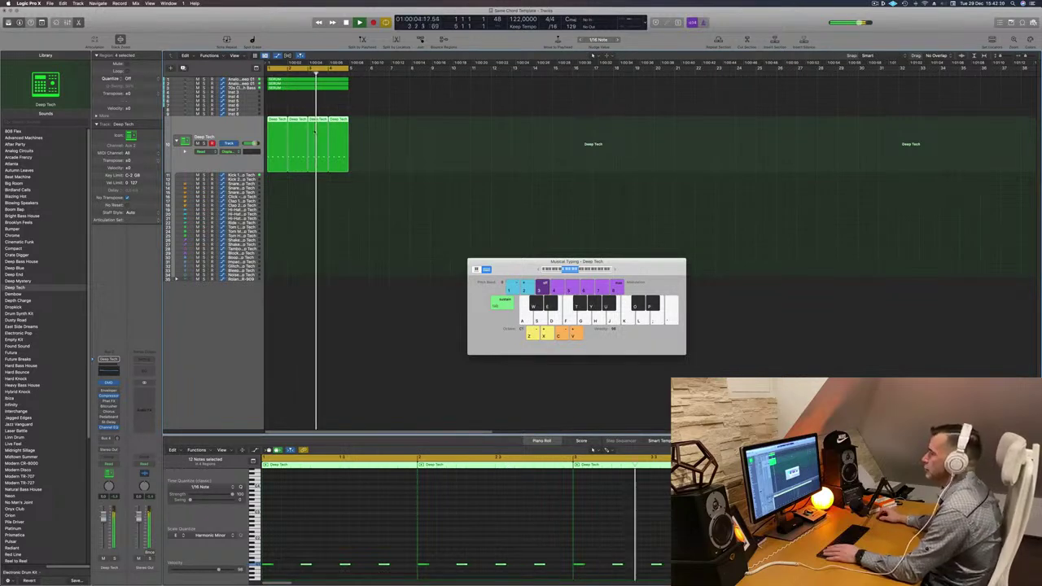
Duplicate the first Analog Resonant Sweep 01 track and copy its four-bar chord region onto the new track
key("Up")
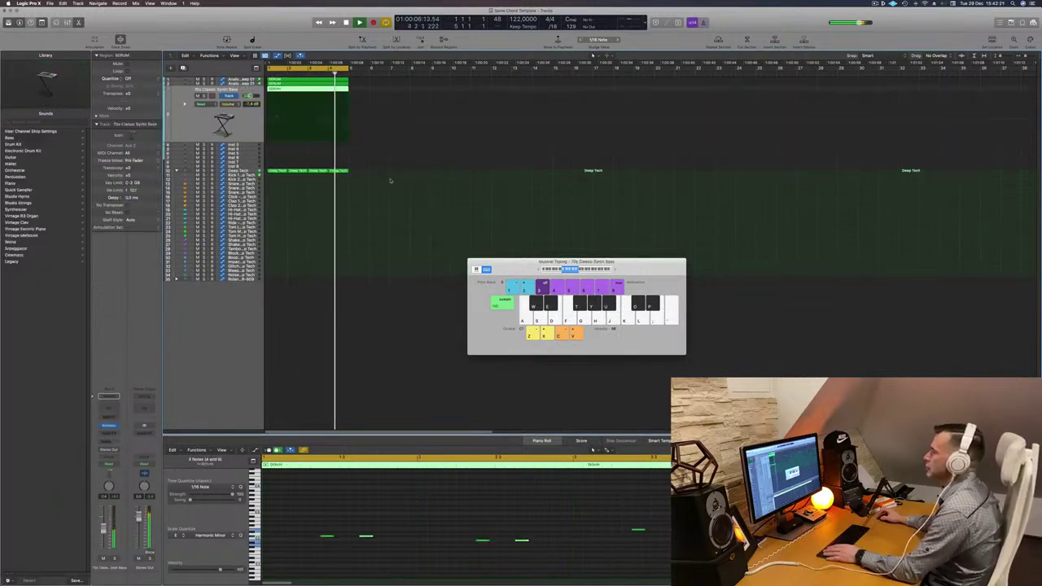
key("Up")
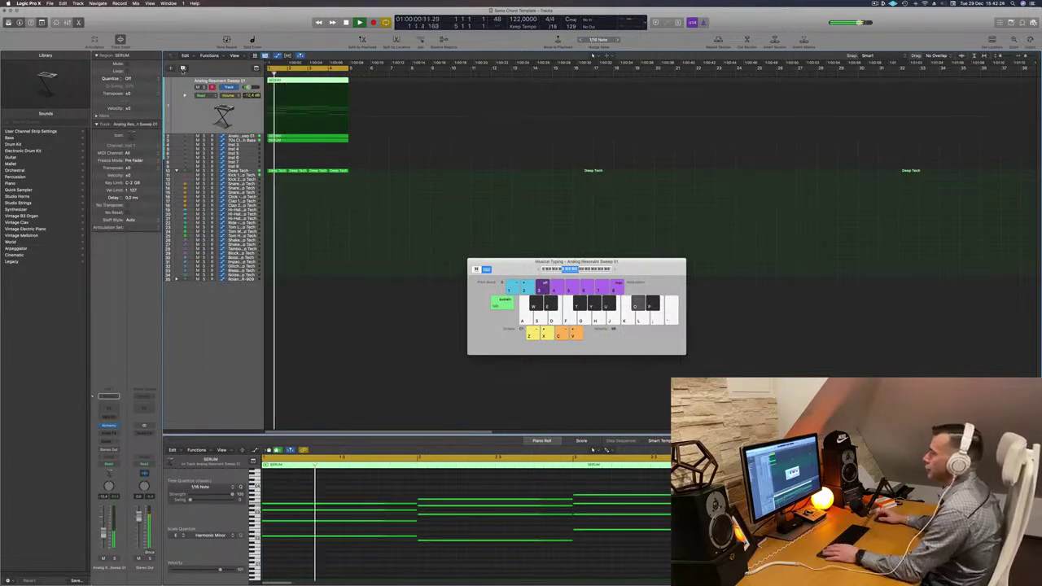
left_click(184, 69)
left_click(299, 80)
key("space")
left_click_drag(299, 80, 298, 101)
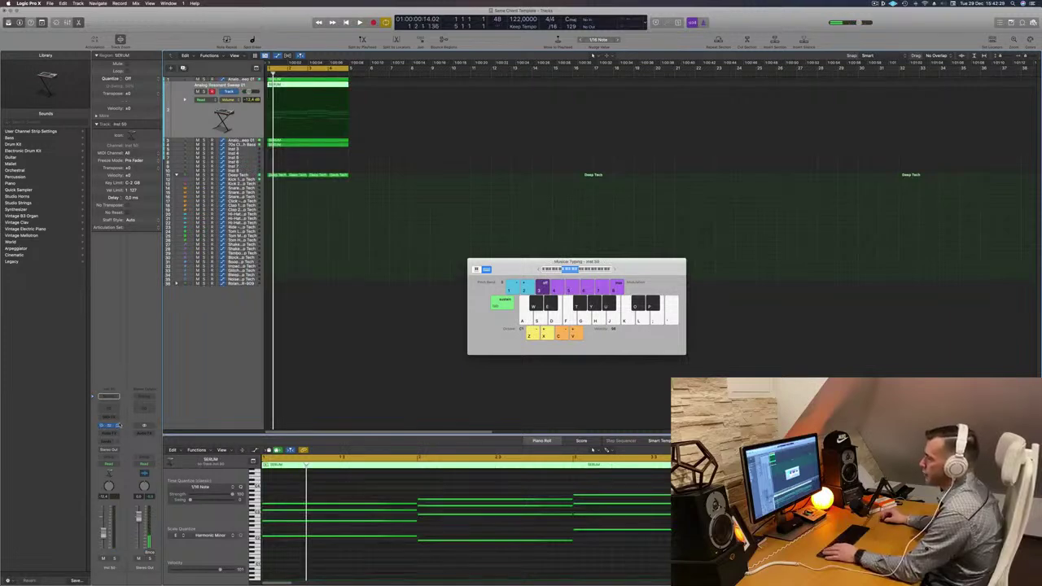
Load Retro Synth as the instrument on the new duplicated track
left_click(118, 425)
mouse_move(130, 416)
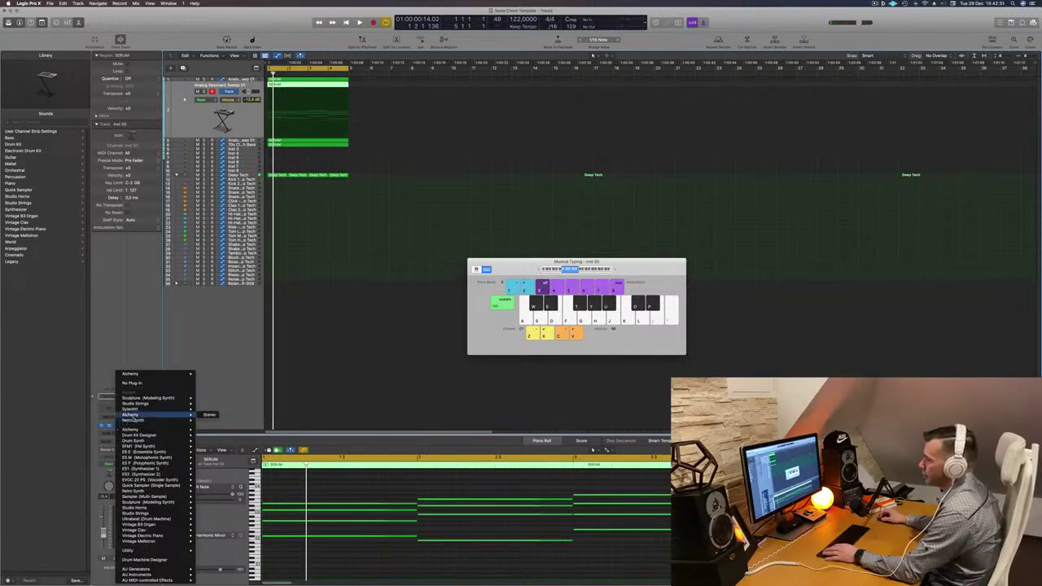
left_click(209, 420)
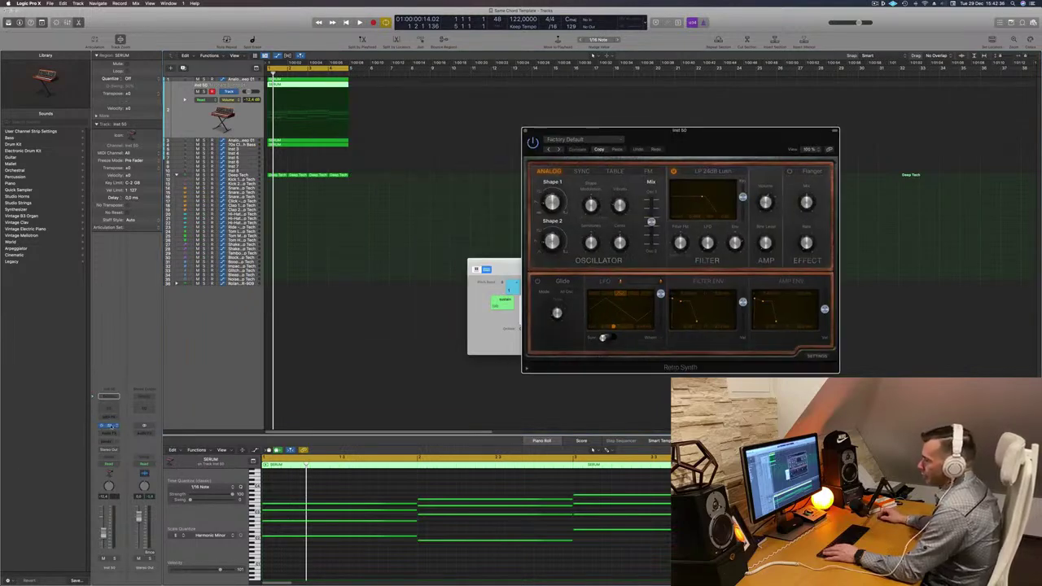
Insert an Arpeggiator on the Retro Synth track, play back the chords, and move its window clear of the arrangement
left_click(112, 416)
left_click(112, 425)
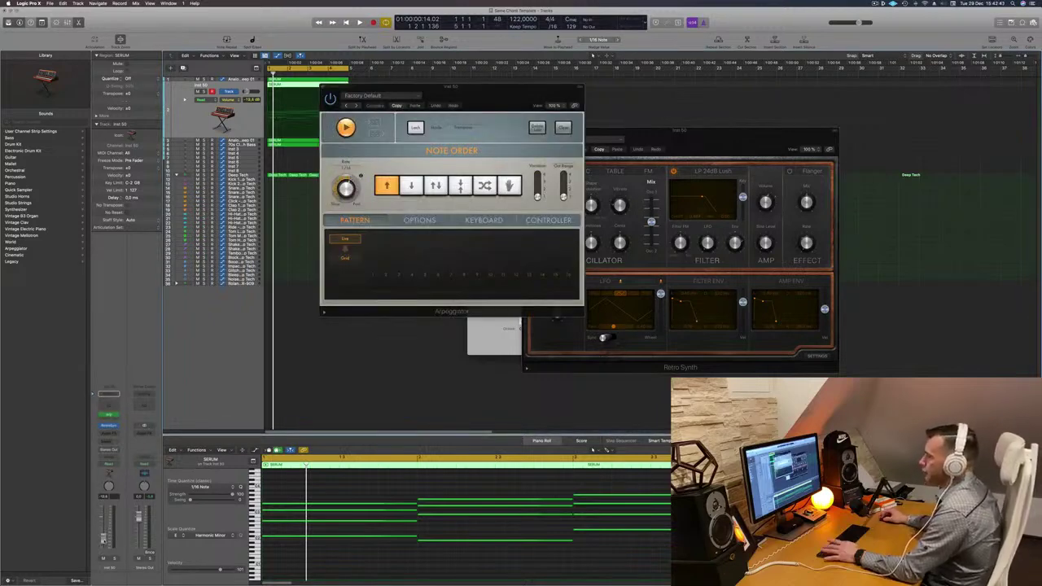
key("space")
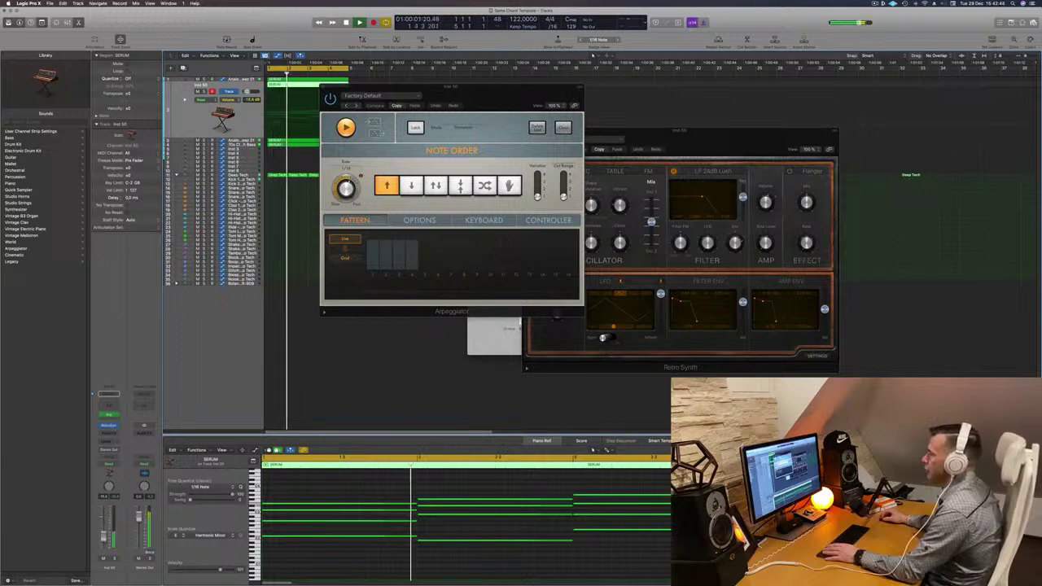
left_click_drag(452, 87, 800, 174)
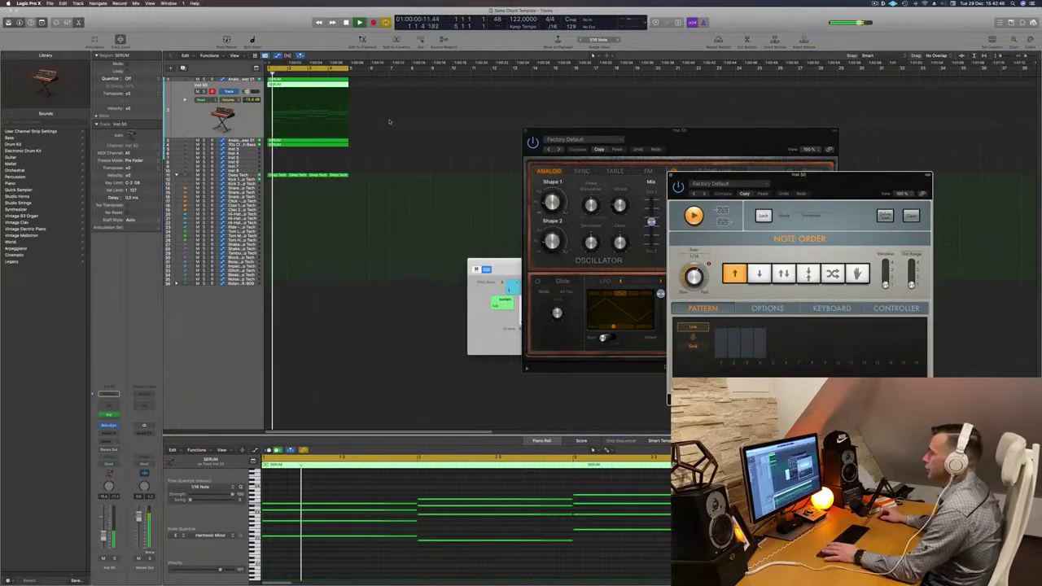
Add a Channel EQ to the Retro Synth track with a low cut at 94 Hz and a high cut at 340 Hz, and close it
left_click(109, 404)
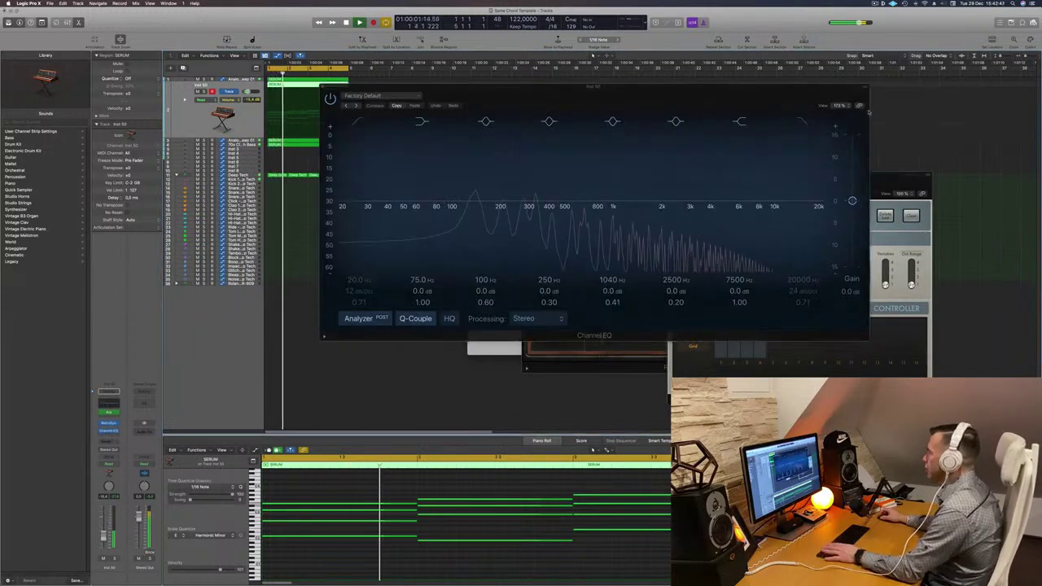
left_click_drag(818, 209, 555, 213)
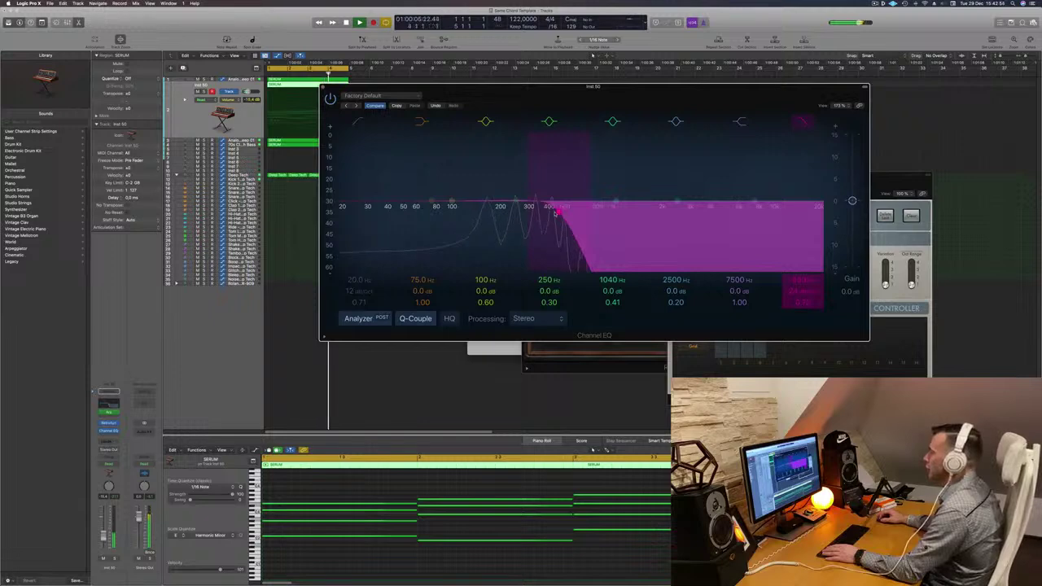
left_click_drag(370, 143, 478, 142)
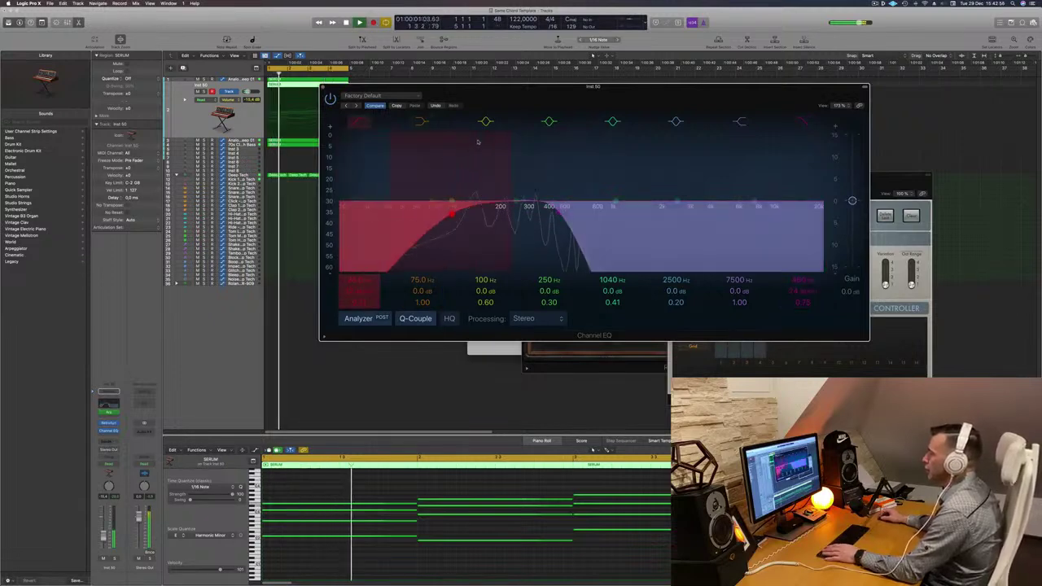
left_click_drag(453, 210, 467, 213)
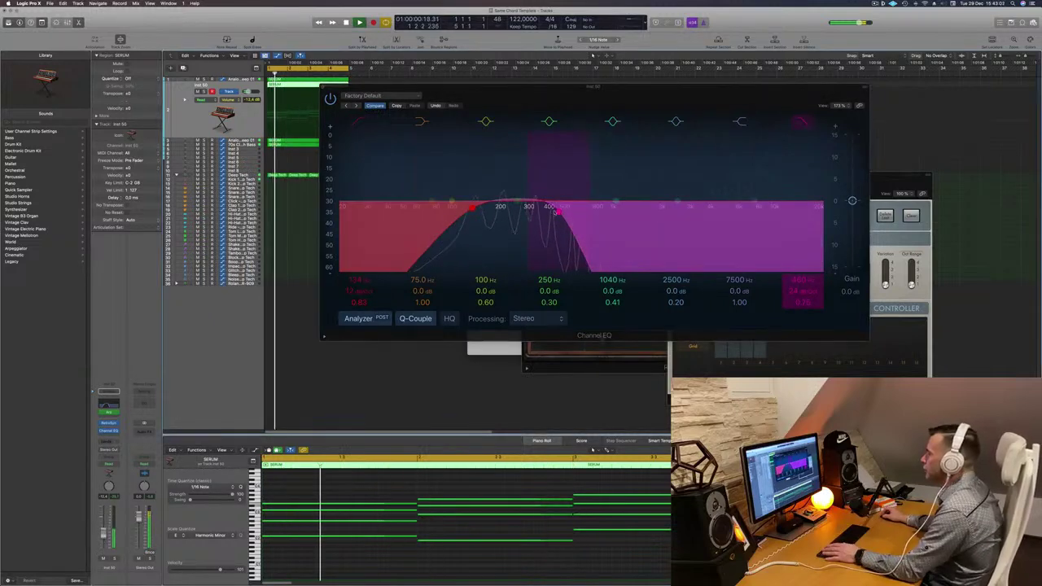
left_click_drag(568, 205, 538, 212)
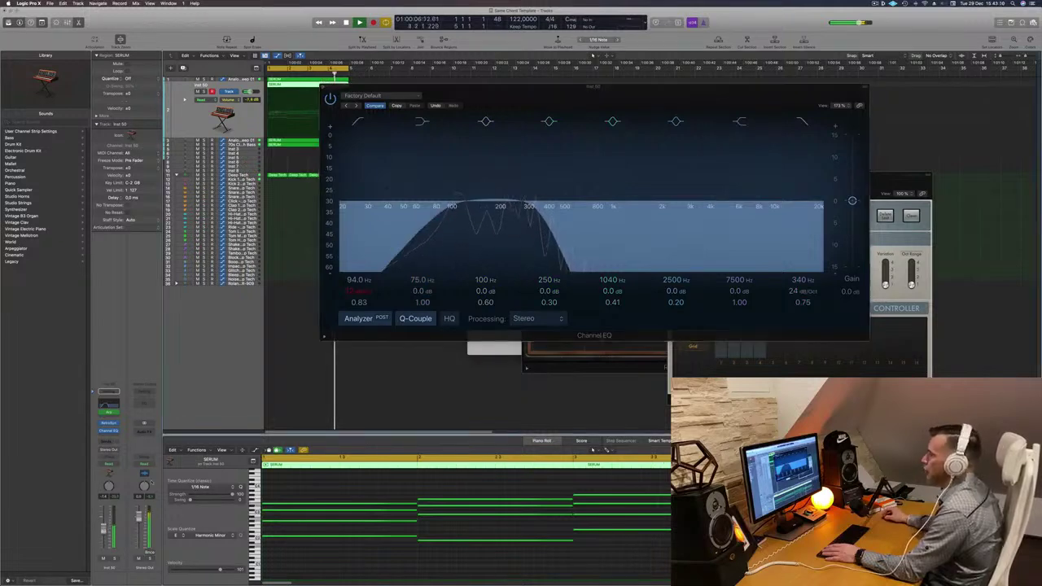
left_click(322, 88)
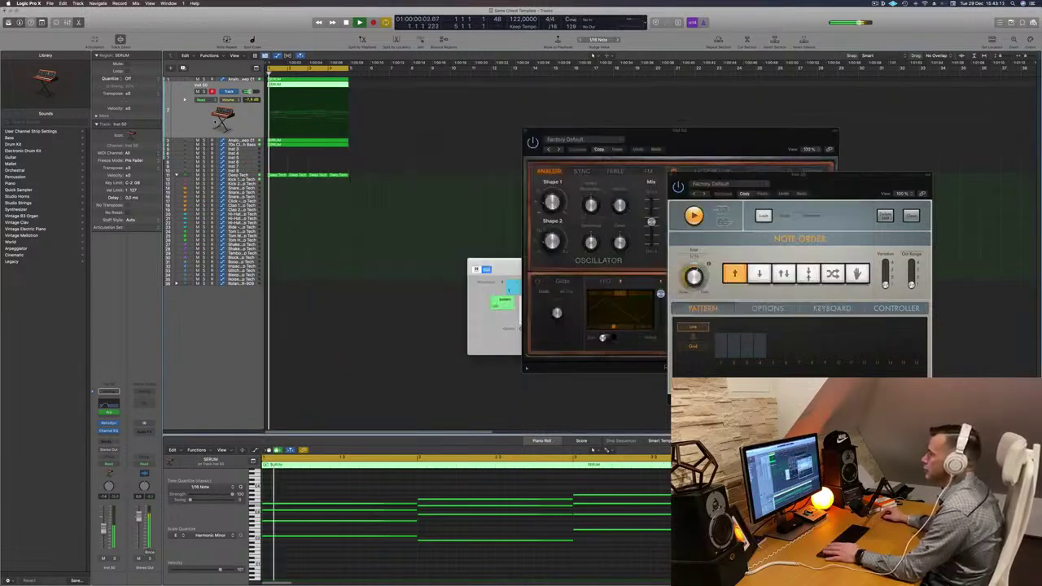
Audition Retro Synth presets from Antimatter Synth onward during playback and load Digicream
left_click_drag(667, 141, 529, 133)
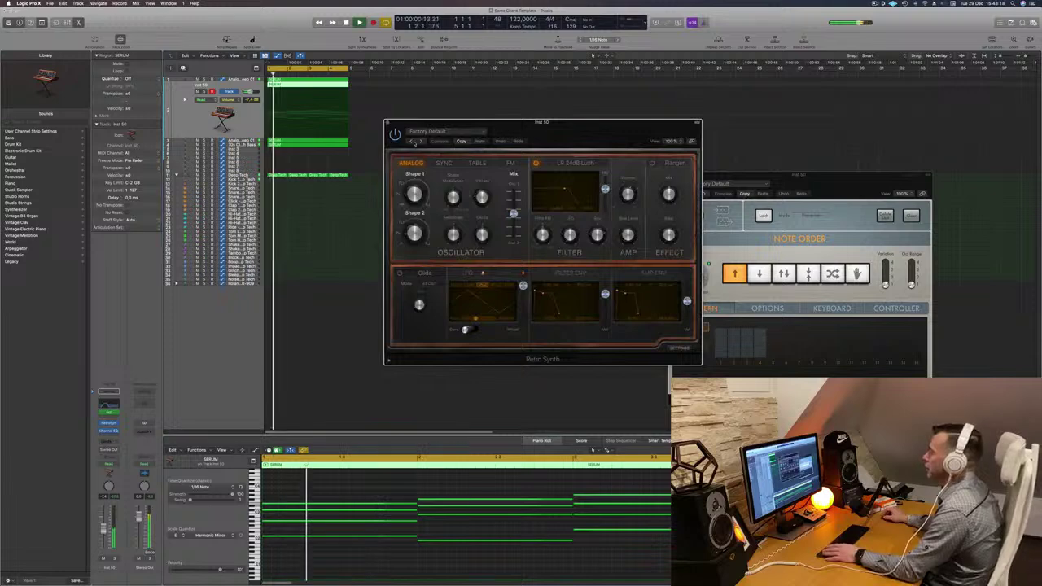
left_click(421, 142)
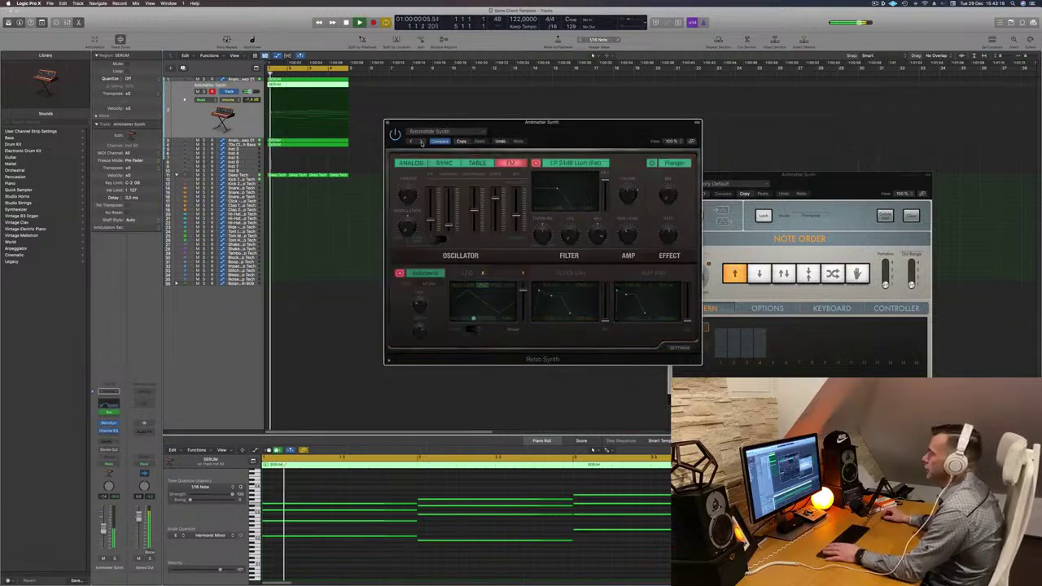
key("bracketright")
left_click_drag(533, 142, 521, 151)
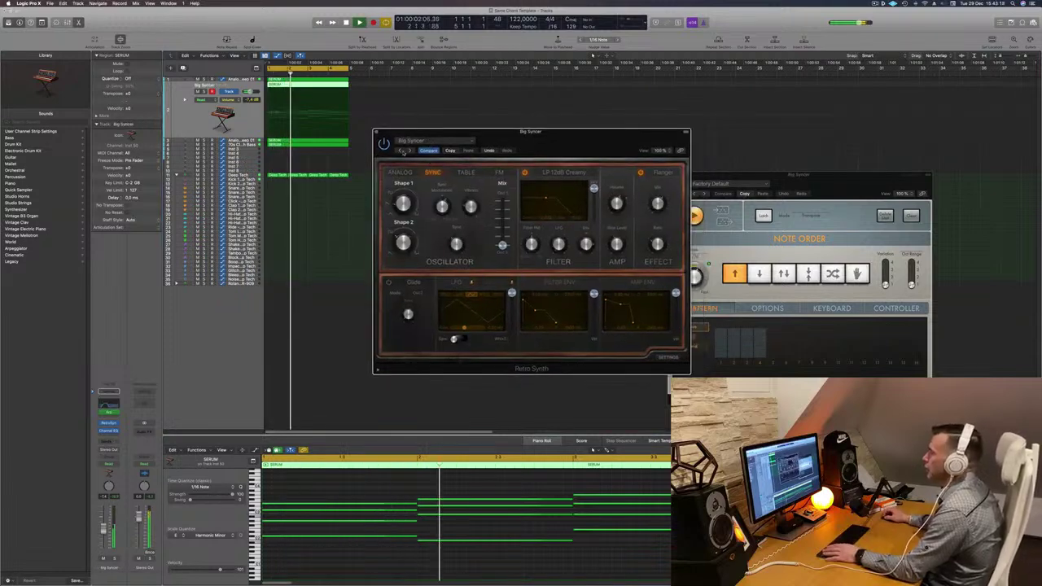
left_click(410, 151)
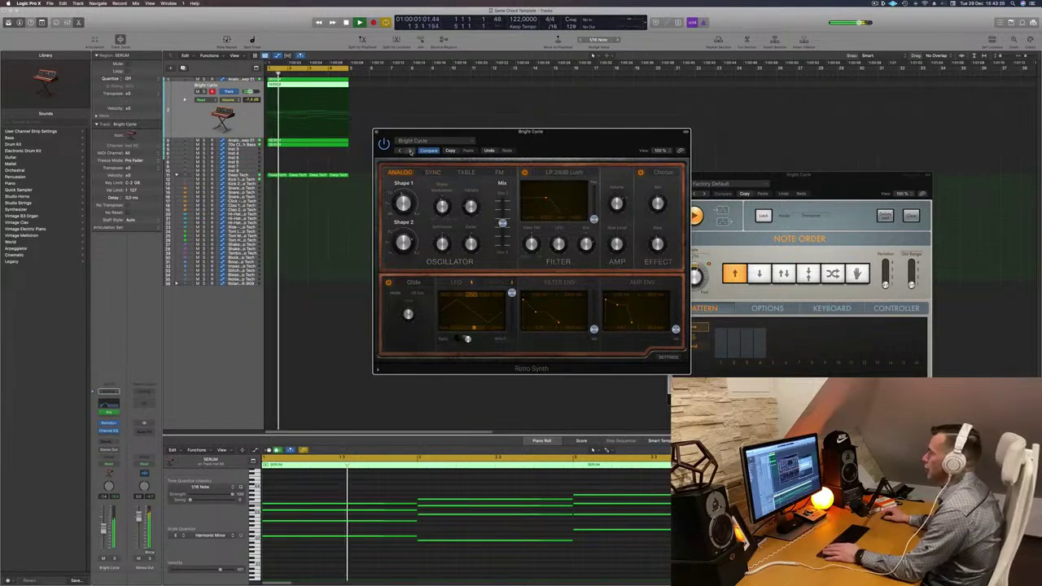
left_click(410, 152)
left_click(410, 152)
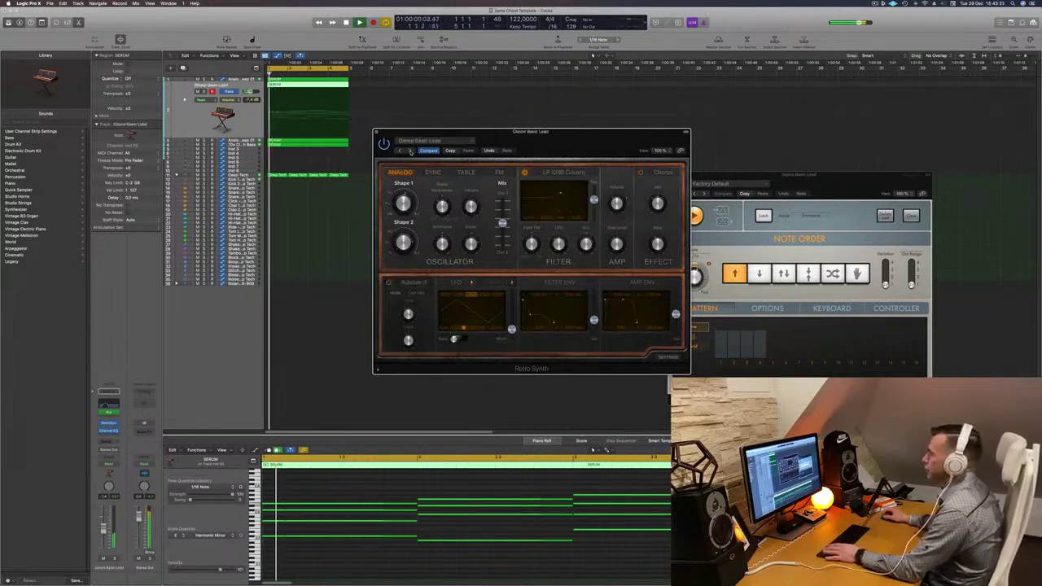
left_click(411, 152)
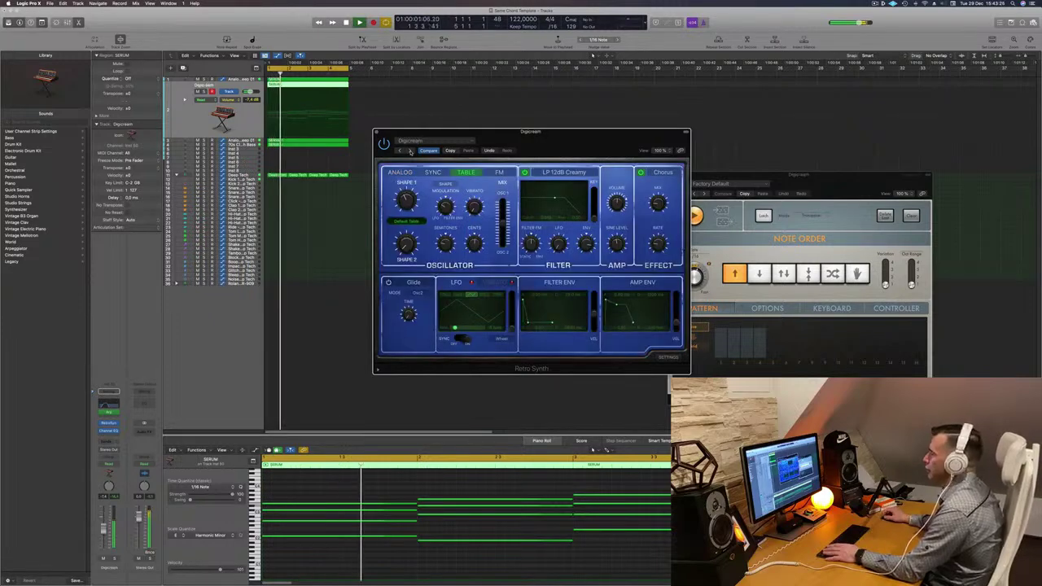
Compare the Sync and Analog oscillator types on the Digicream preset and return to Table
left_click(432, 172)
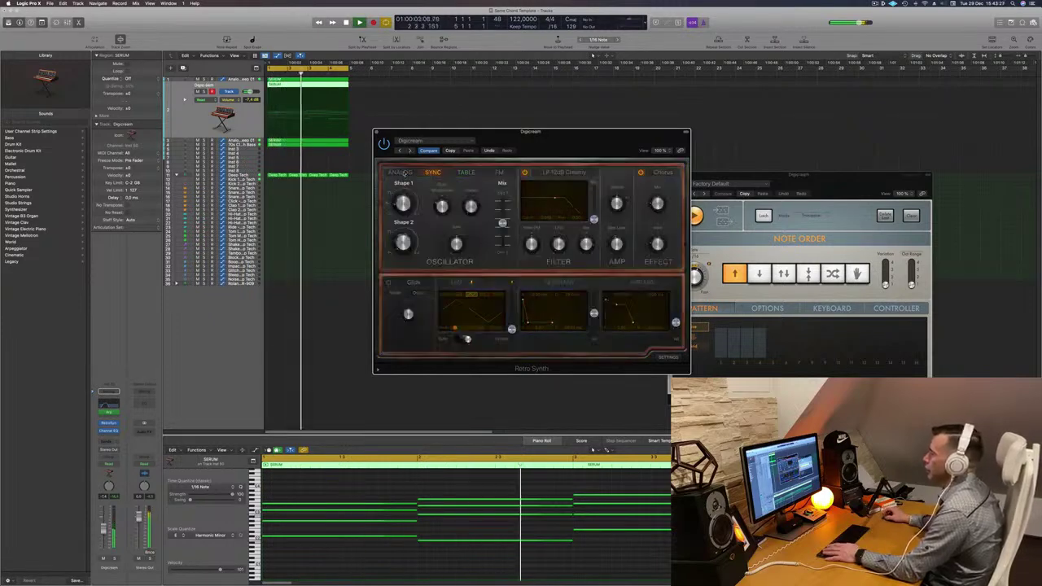
left_click(400, 173)
left_click(467, 172)
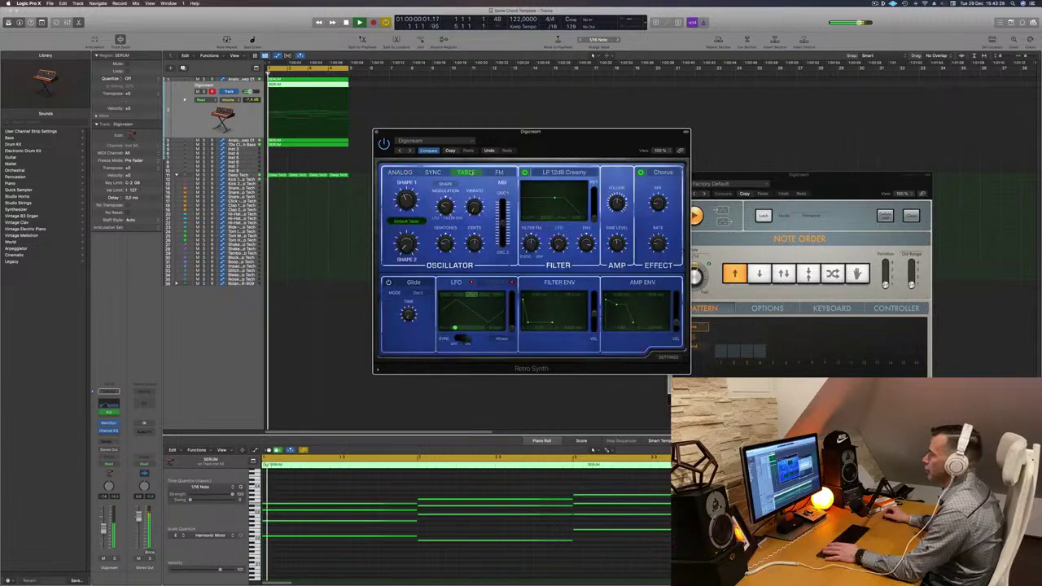
Lower the Digicream track's volume to about -12 dB, compare it soloed and in the mix, and close Retro Synth
left_click_drag(552, 141, 583, 134)
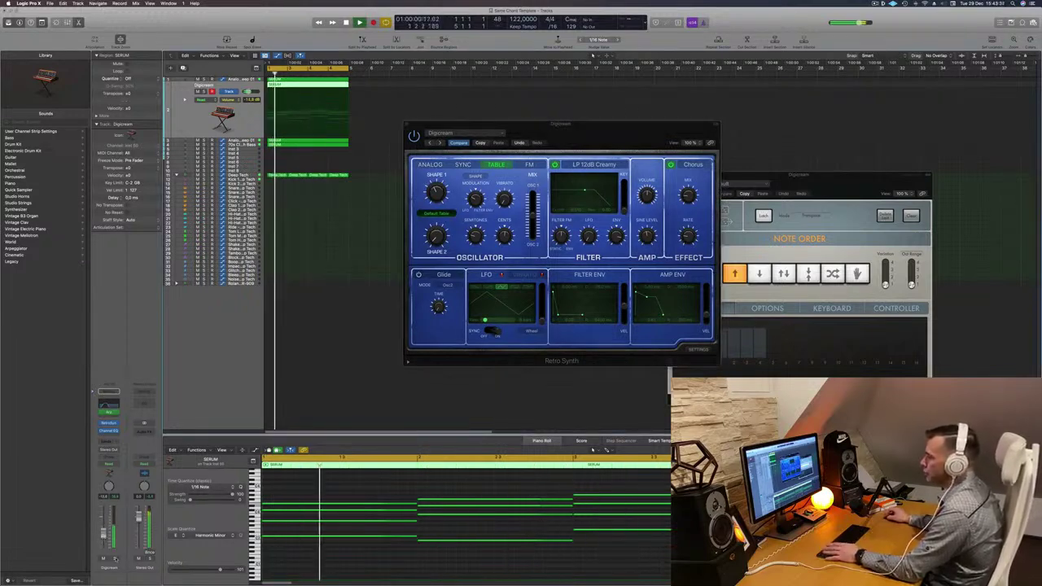
key("s")
key("s")
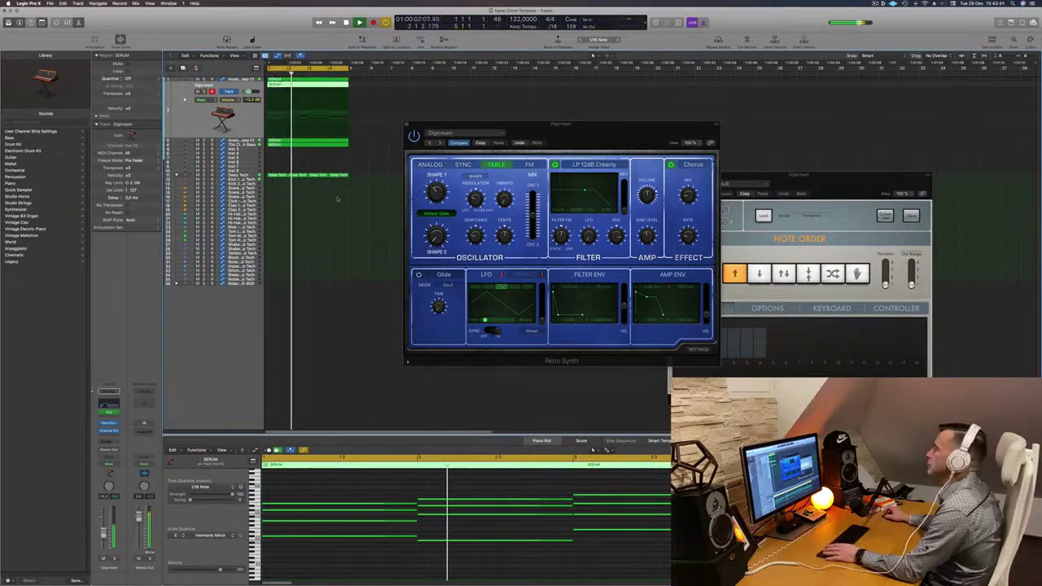
key("super+w")
key("super+k")
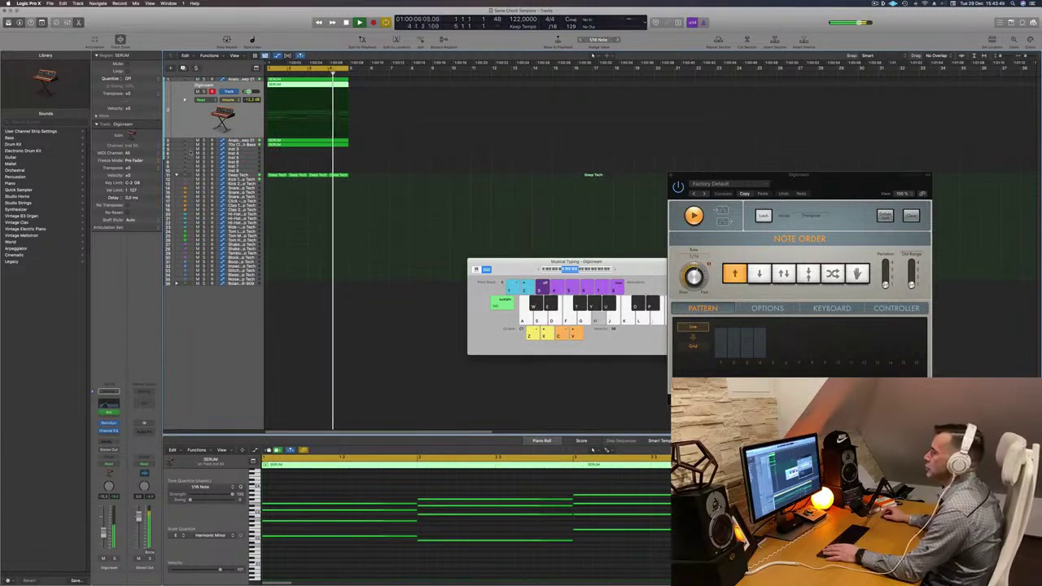
Duplicate the third track, Analog Resonant Sweep 01, and copy its four-bar chord region onto the new track
key("Down")
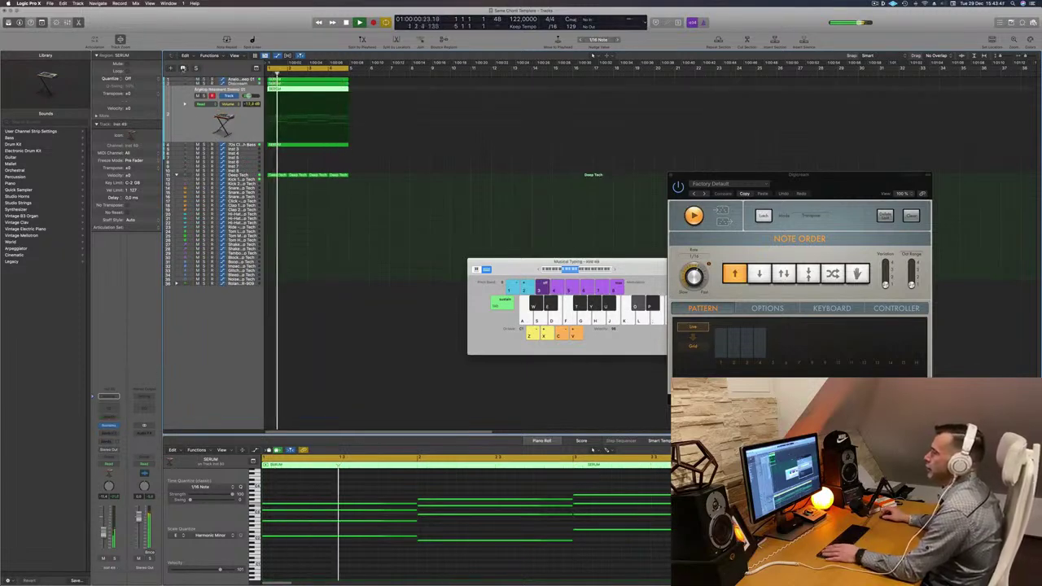
key("Down")
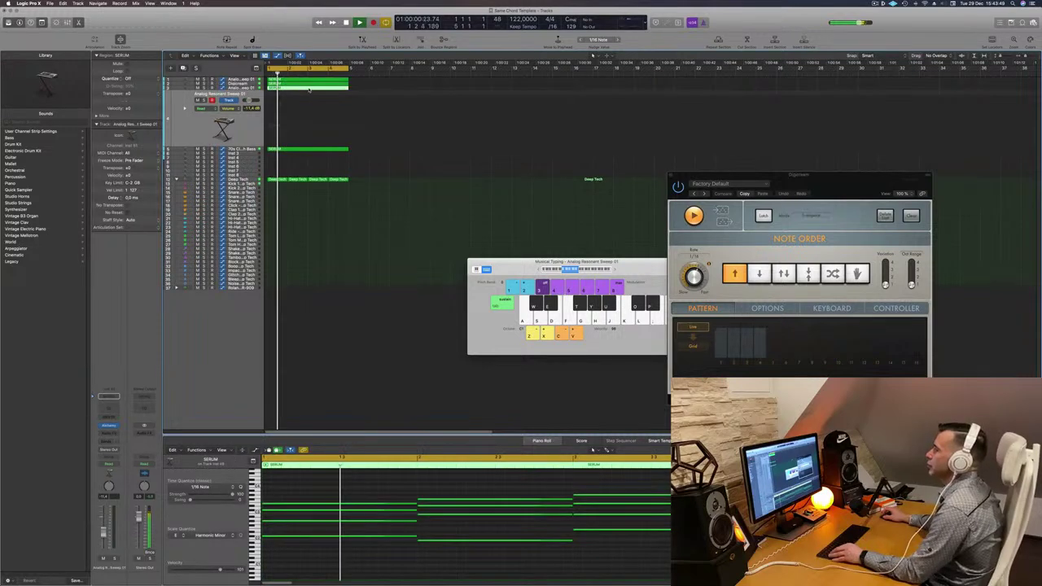
left_click(309, 90)
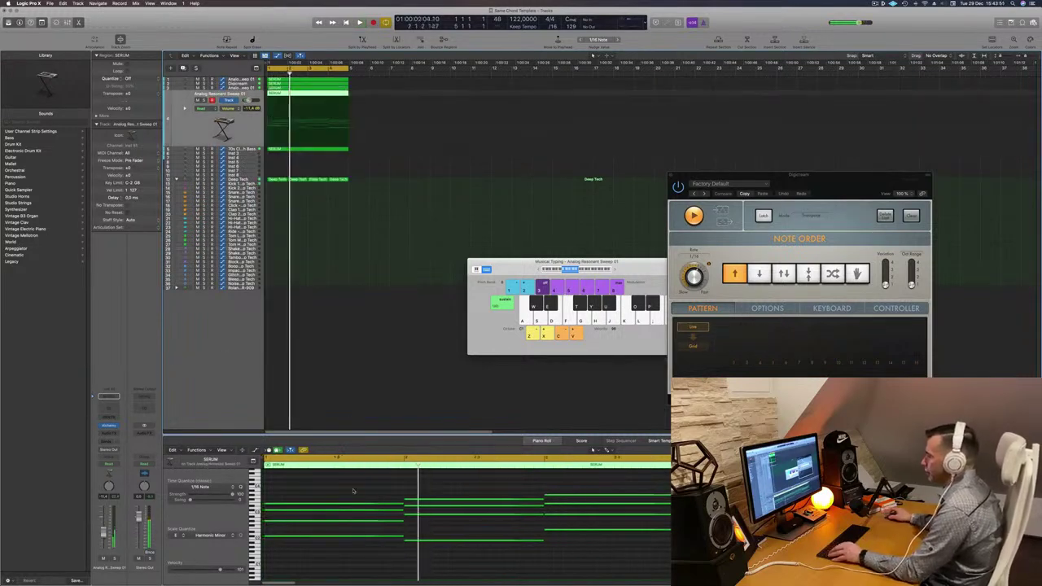
Delete the upper chord notes from the copied region, keeping only each chord's lowest note, and play it back
left_click_drag(353, 480, 671, 524)
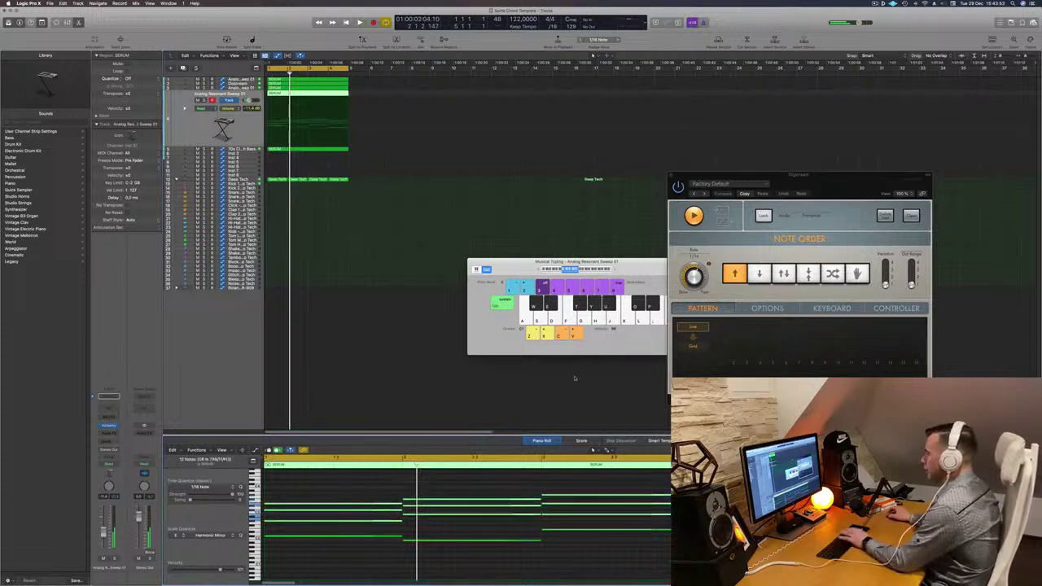
key("Delete")
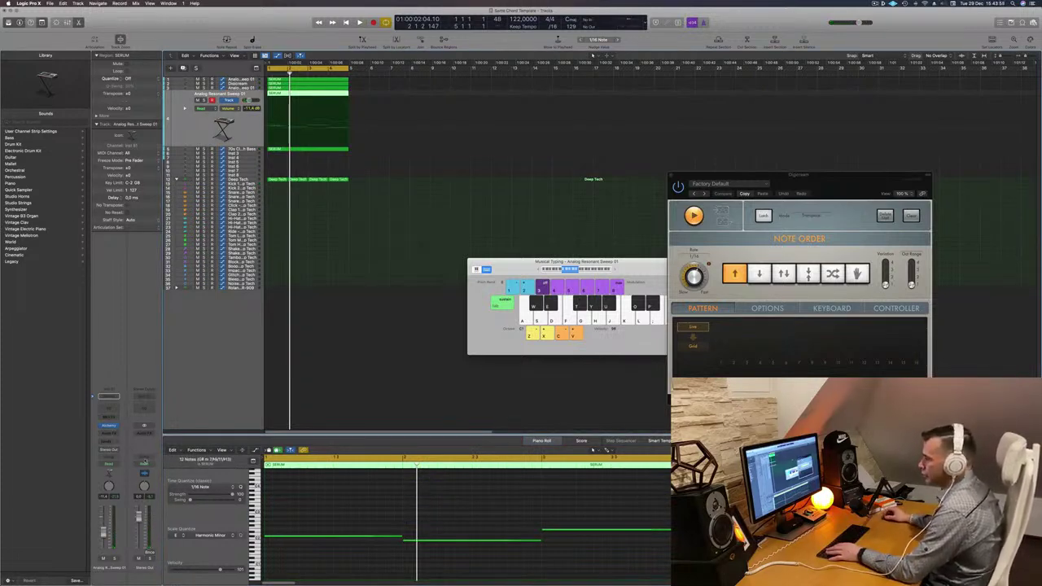
key("space")
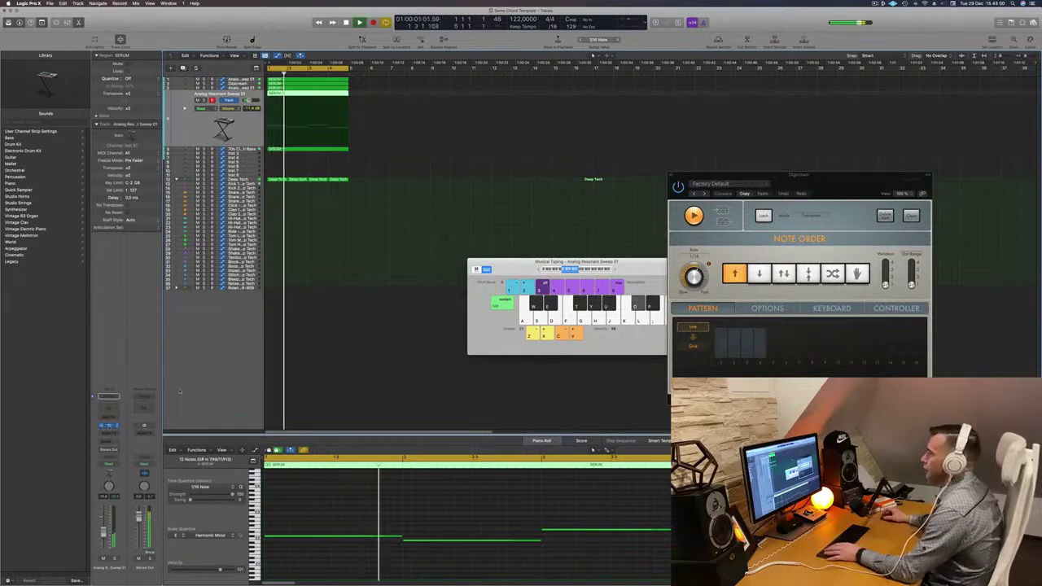
Open Alchemy on the new track, load the Angelic Choir pad preset, and play the low notes
left_click(109, 425)
left_click_drag(556, 88, 585, 92)
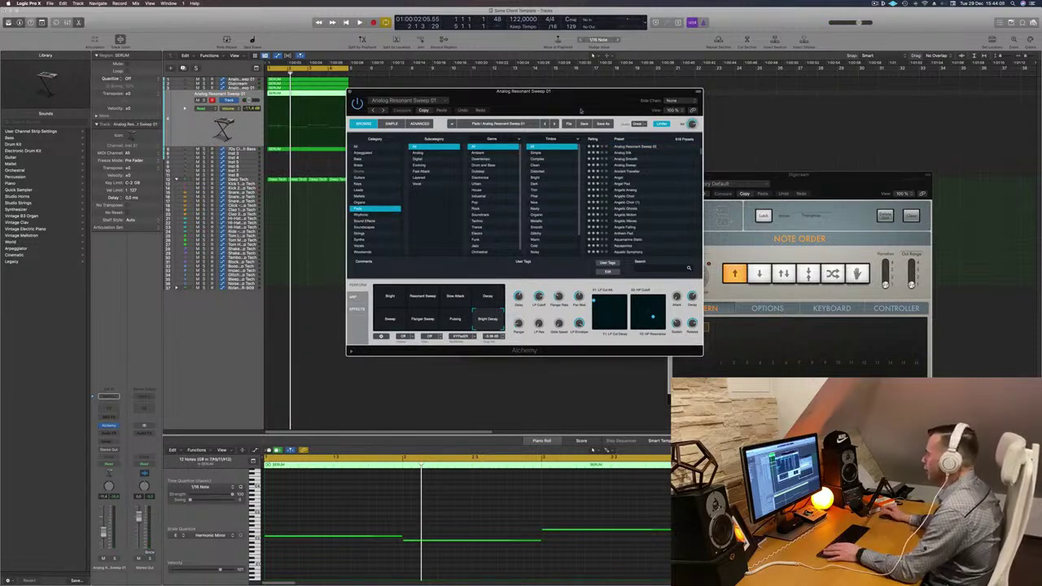
mouse_move(590, 106)
left_mouse_down()
mouse_move(621, 106)
mouse_move(593, 101)
left_mouse_up()
left_click(651, 197)
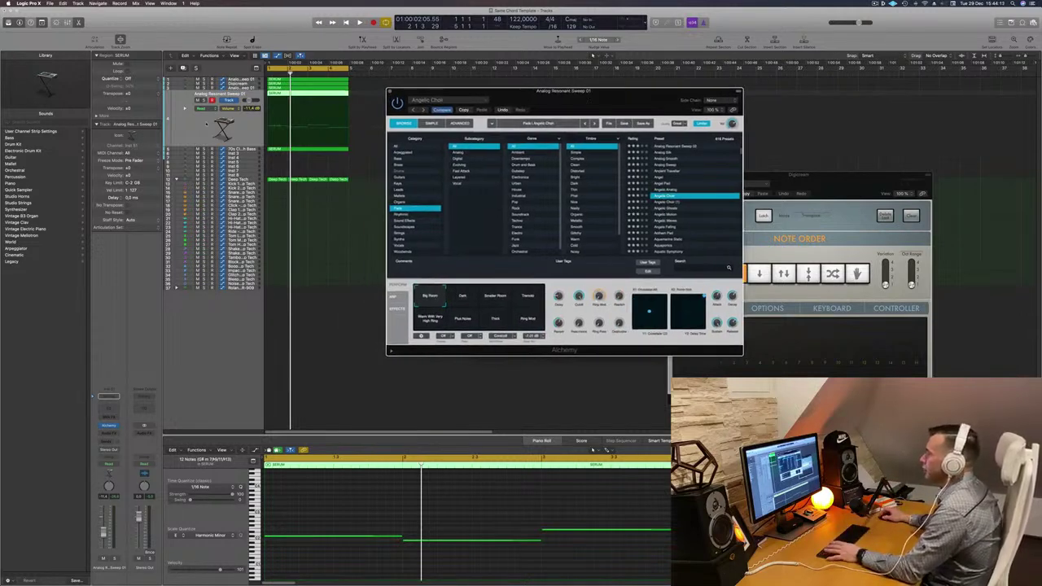
key("space")
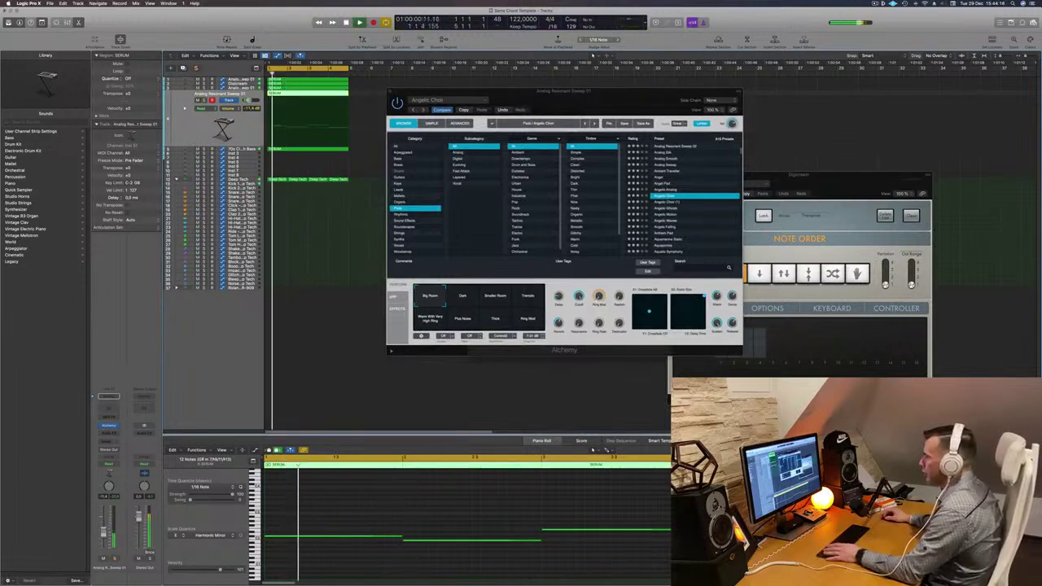
Audition the Angelic Motion and Artificial pad presets in Alchemy during playback
left_click(660, 215)
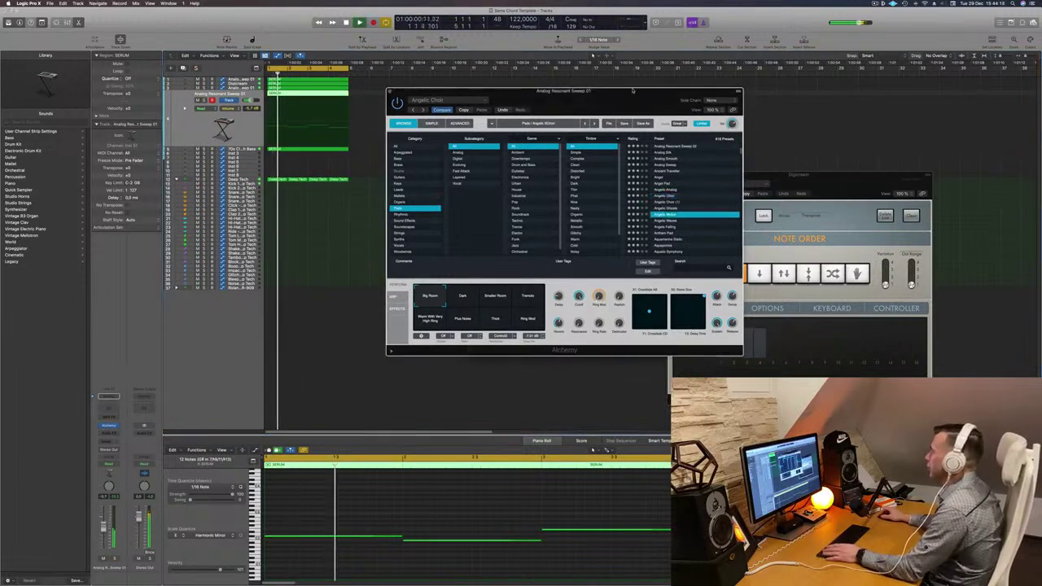
left_click_drag(608, 99, 600, 94)
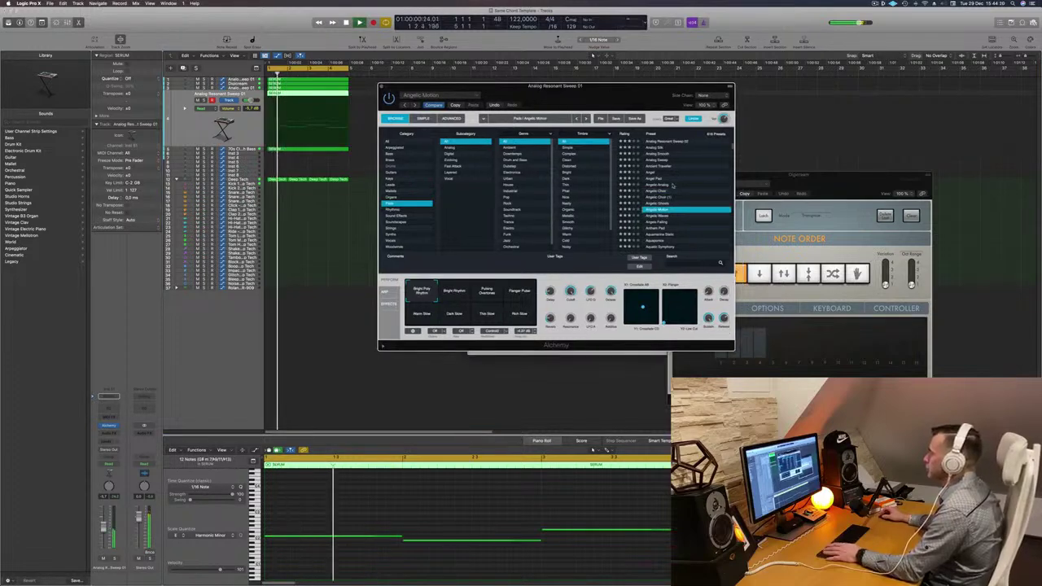
scroll(672, 186, "down", 3)
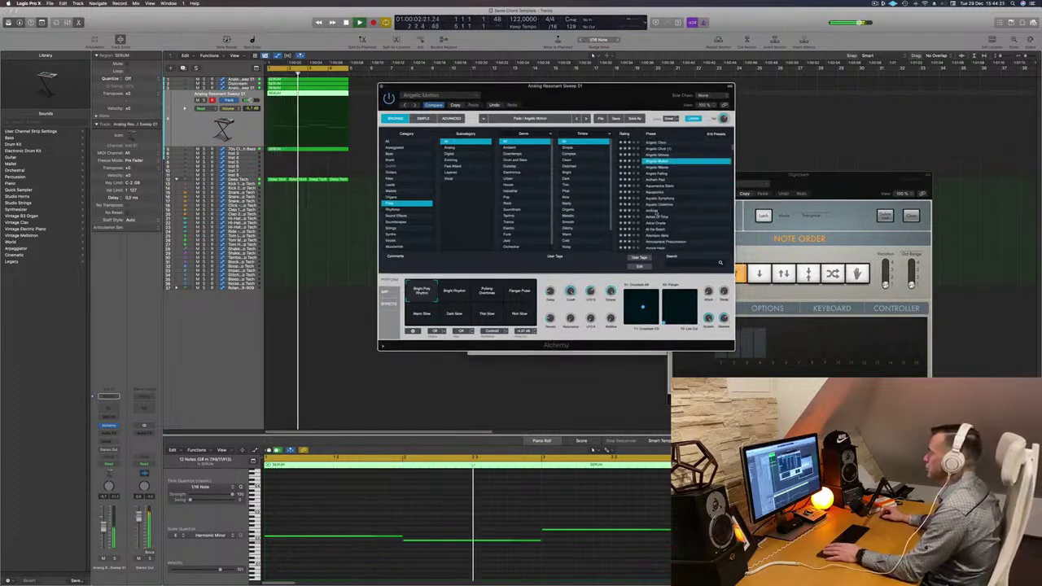
left_click(653, 212)
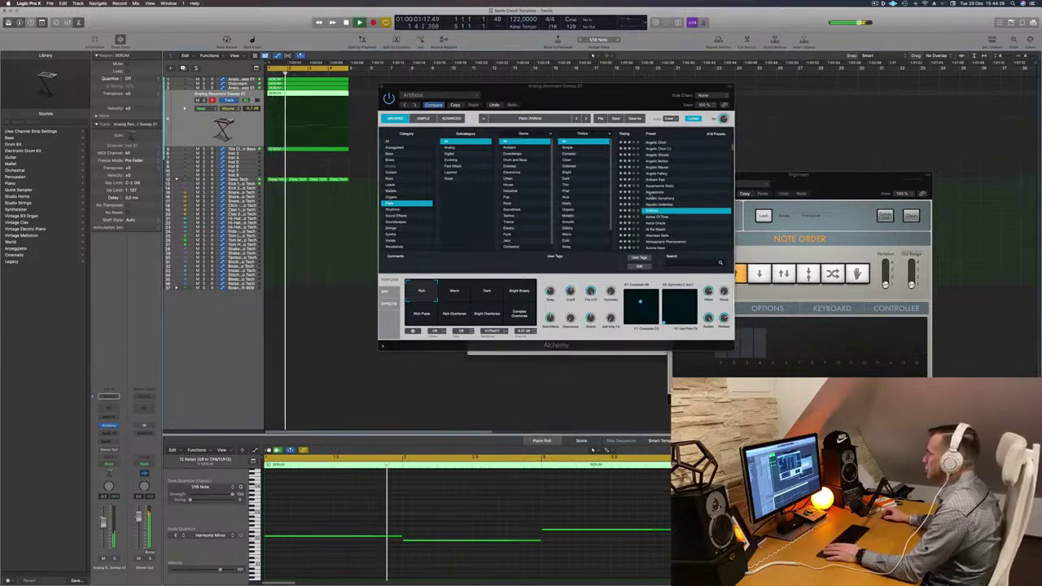
Filter the pads to Fast Attack, try 90s Luscious Pad with its Bright variation, and transpose the notes down an octave
left_click(455, 166)
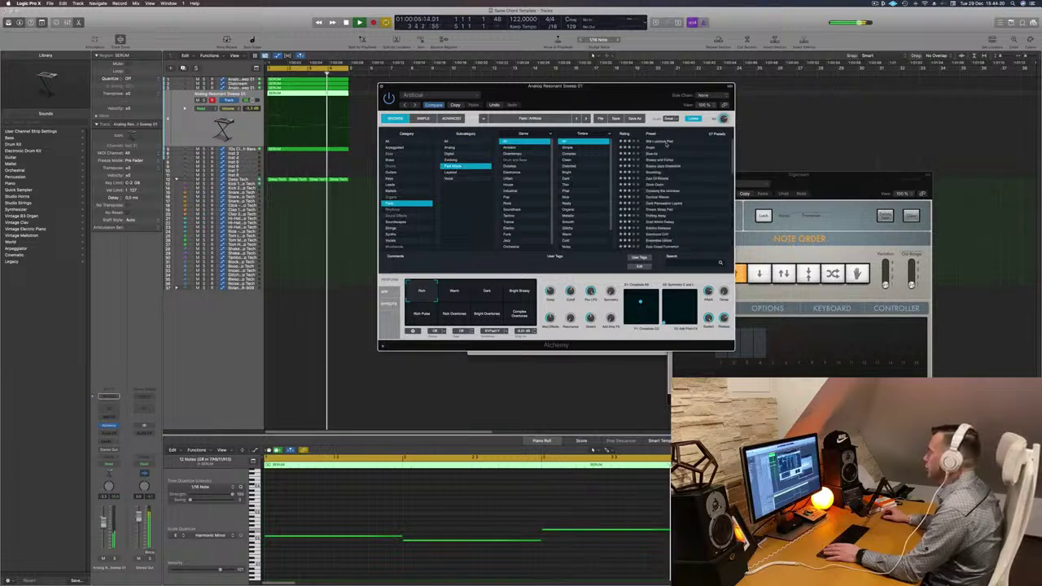
left_click(668, 142)
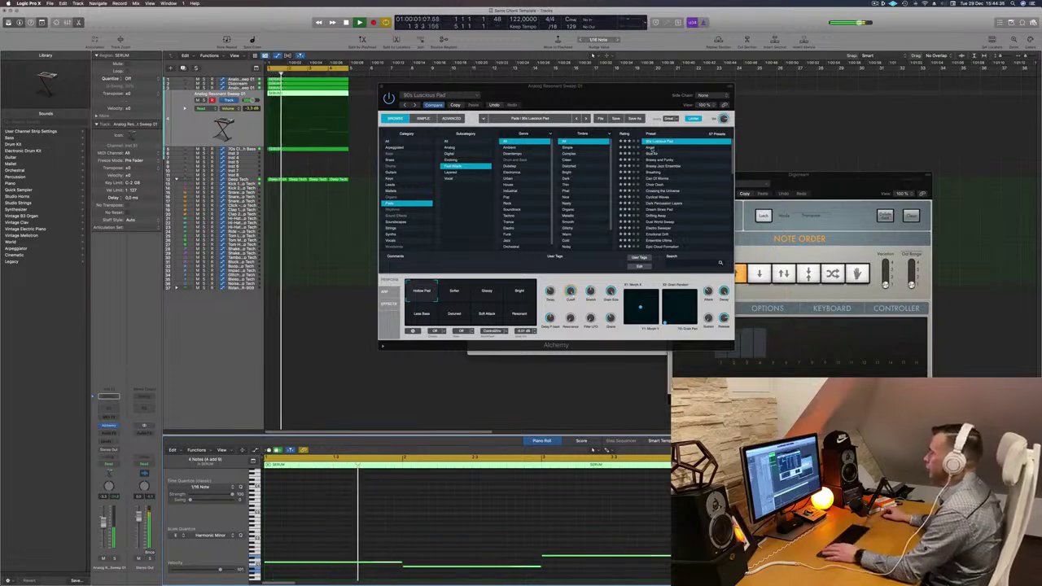
left_click_drag(603, 93, 638, 95)
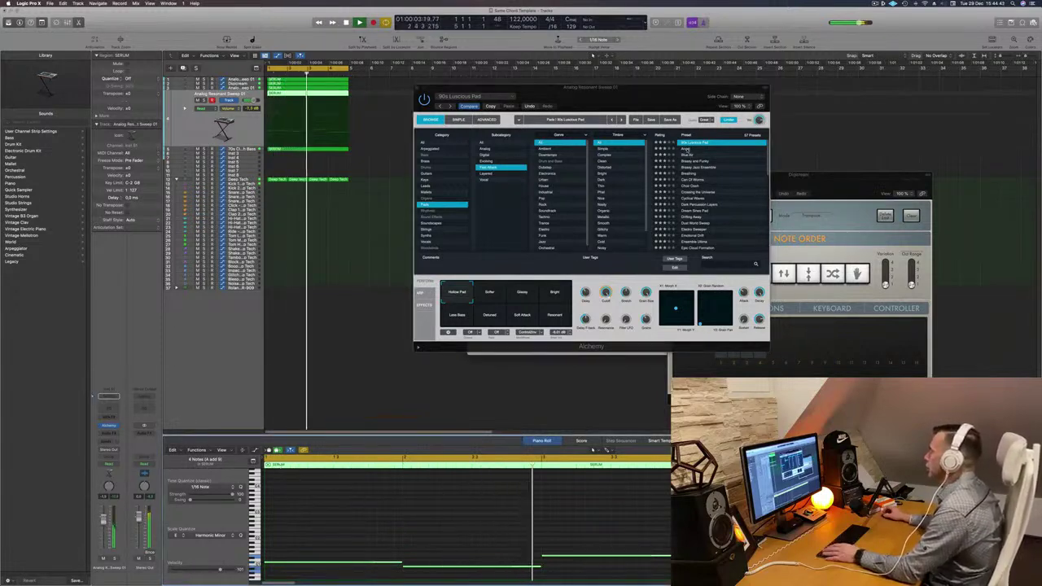
left_click(491, 295)
left_click(519, 295)
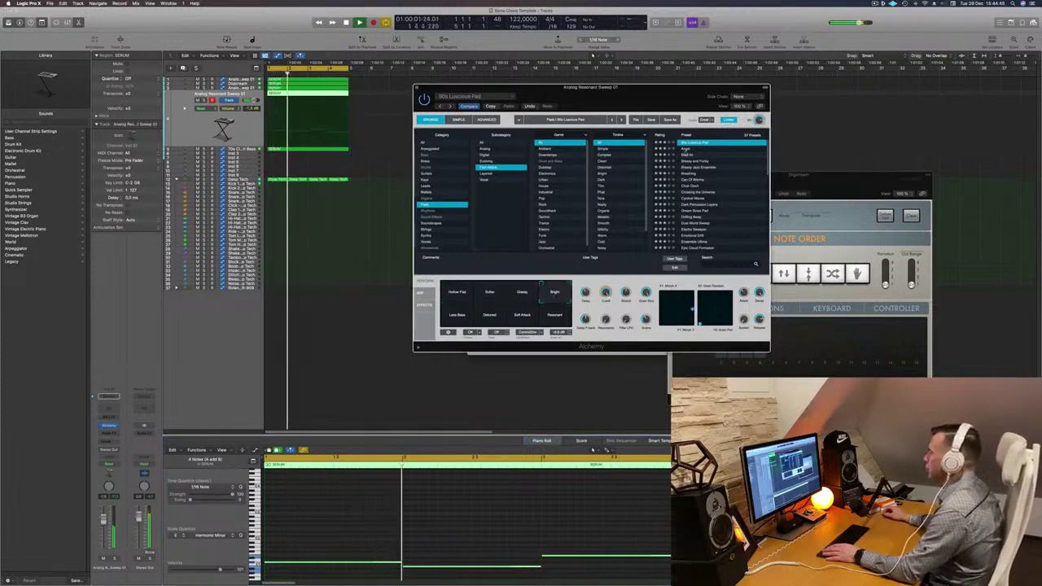
Load the Angel pad preset, compare the track soloed and in the mix, and close Alchemy
left_click(686, 149)
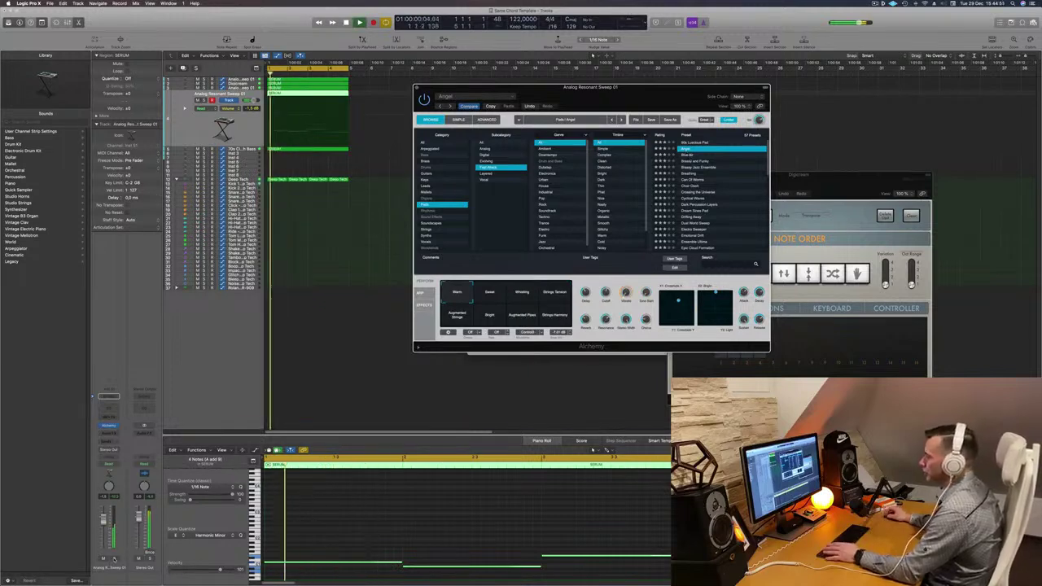
key("ctrl+s")
key("ctrl+s")
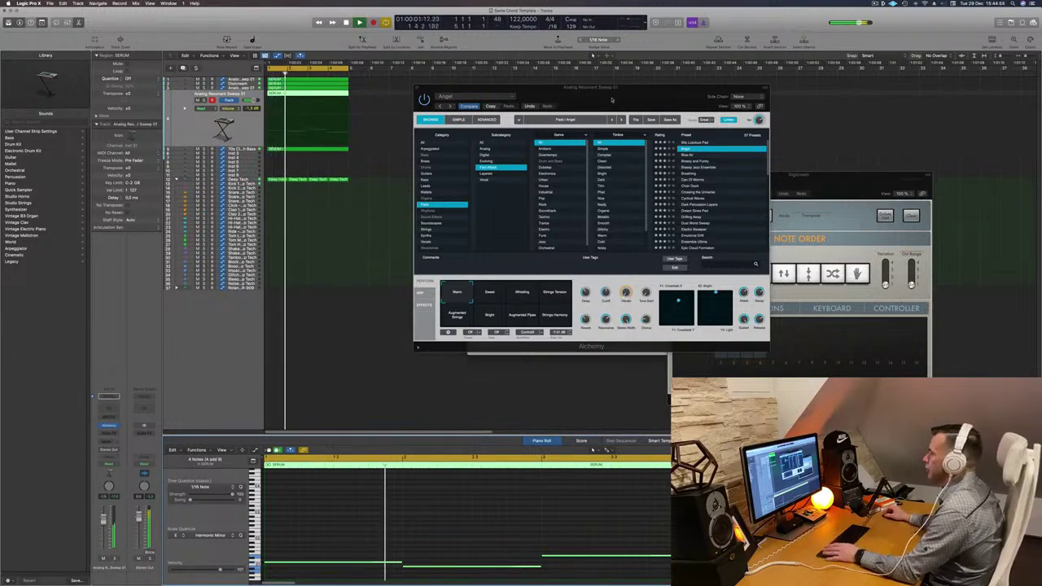
left_click_drag(630, 93, 511, 177)
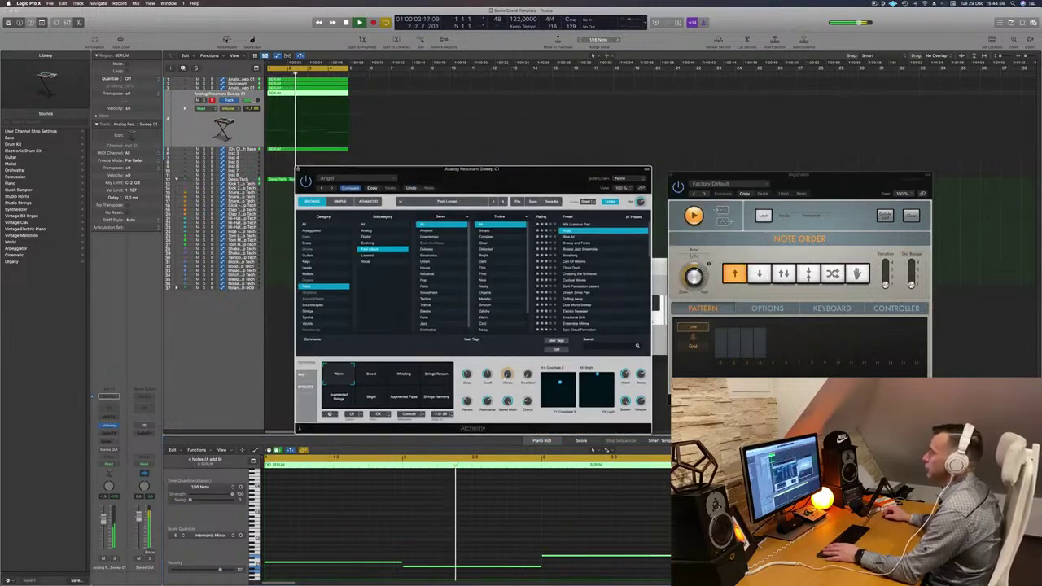
key("super+w")
Select all the four-bar regions and repeat them three times to fill sixteen bars
left_click(353, 223)
key("super+Right")
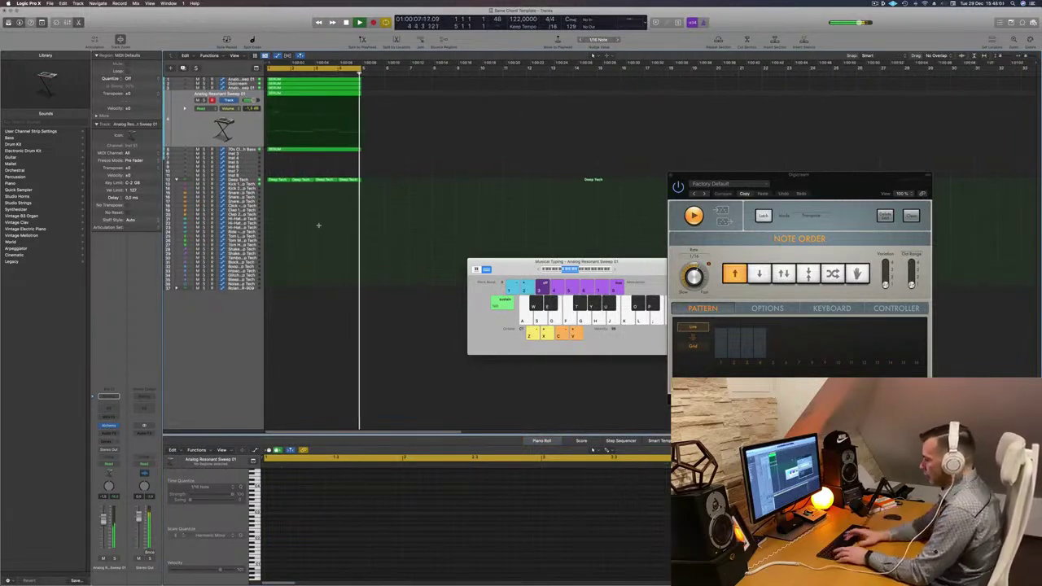
key("super+r")
key("super+r")
key("super+r")
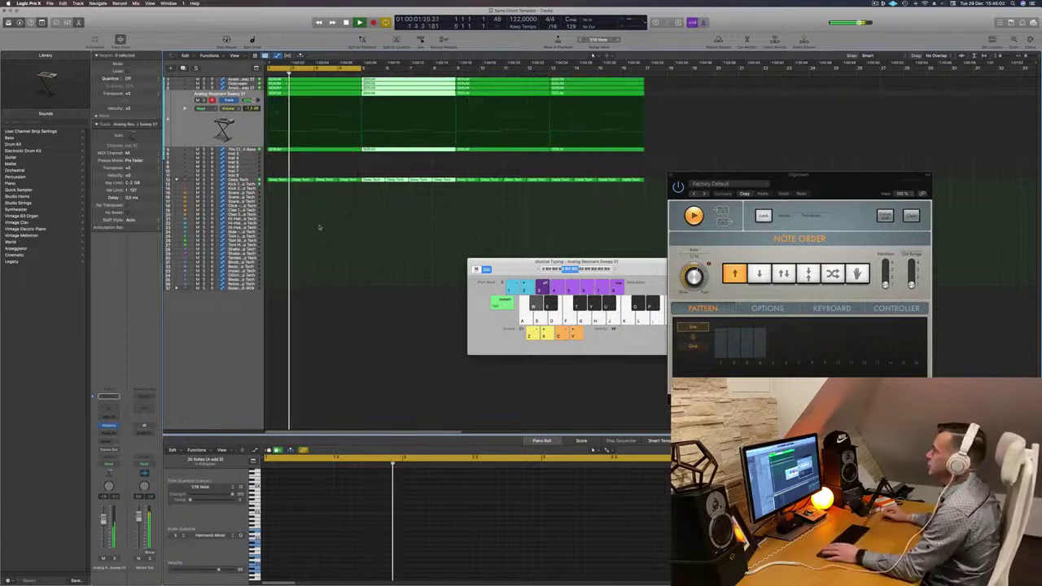
Extend the cycle range to cover all sixteen bars of the arrangement
left_click_drag(365, 69, 643, 68)
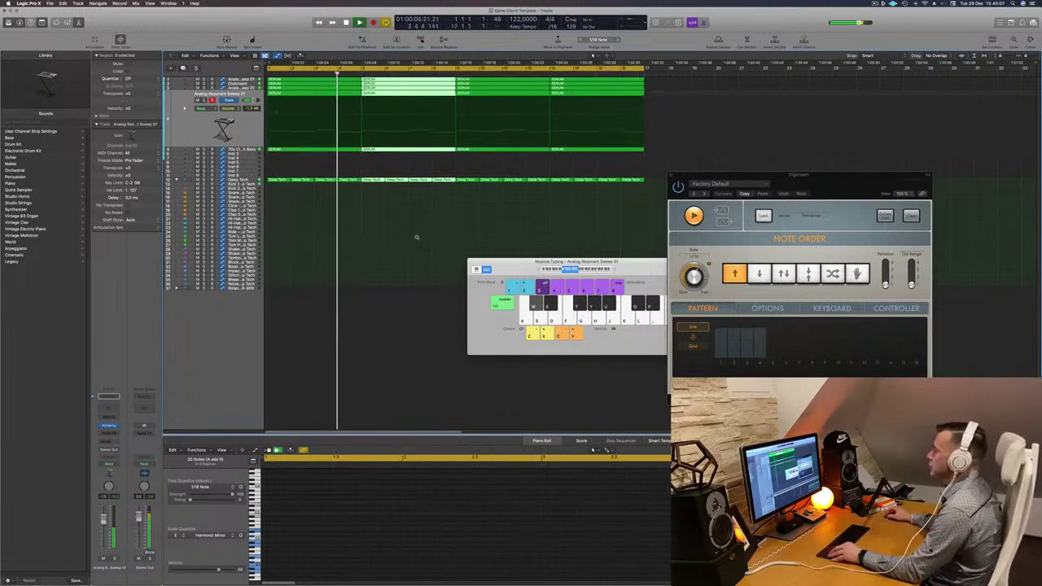
scroll(417, 234, "up", 5)
scroll(298, 212, "up", 2)
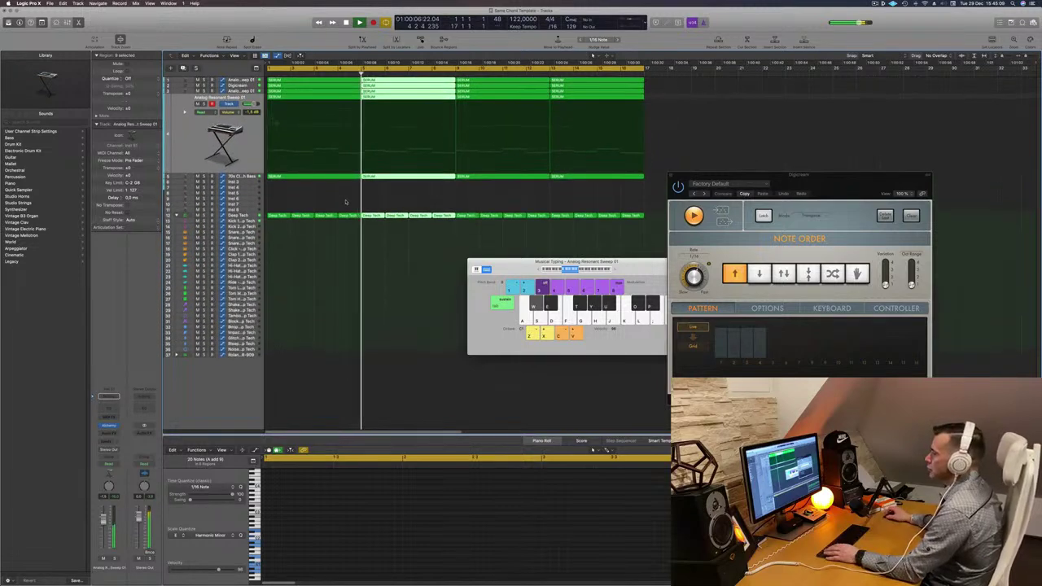
Open Alchemy on the 70s Classic Synth Bass track, lower the filter cutoff slightly, and raise the track's volume during playback
key("space")
key("space")
left_click(233, 180)
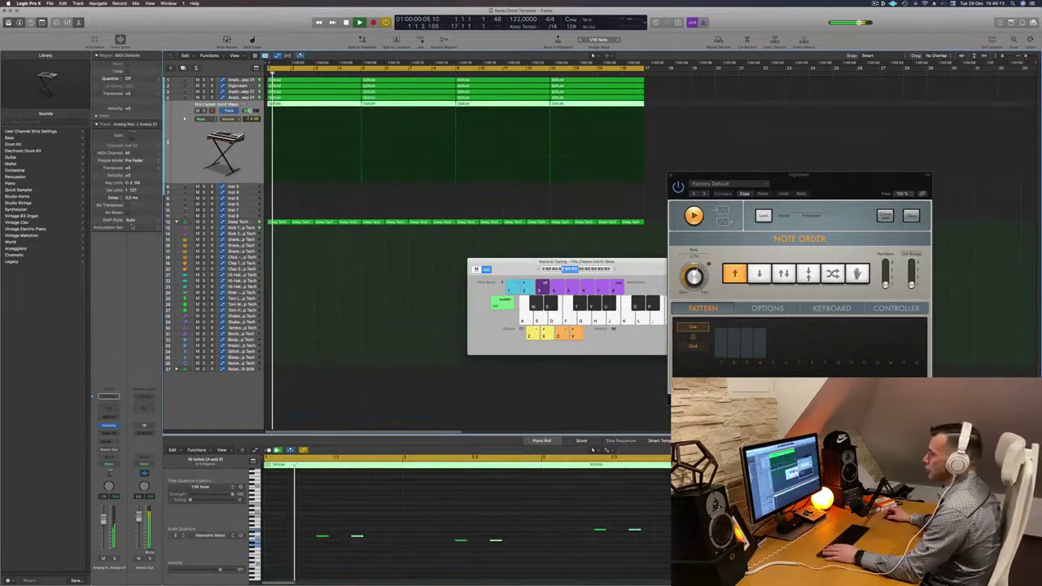
key("space")
key("space")
left_click(113, 426)
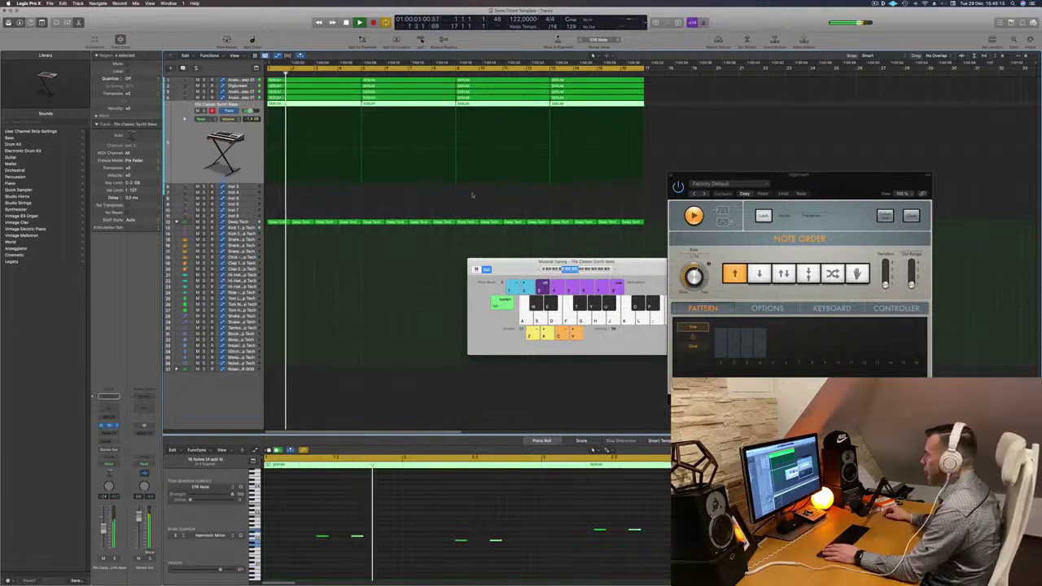
key("space")
key("space")
left_click_drag(535, 315, 534, 323)
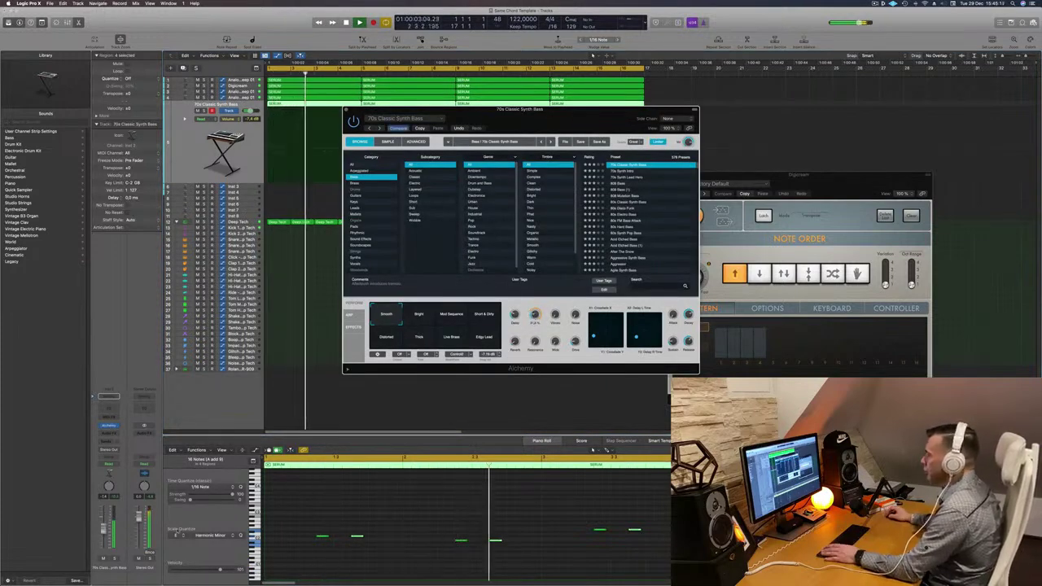
key("space")
key("space")
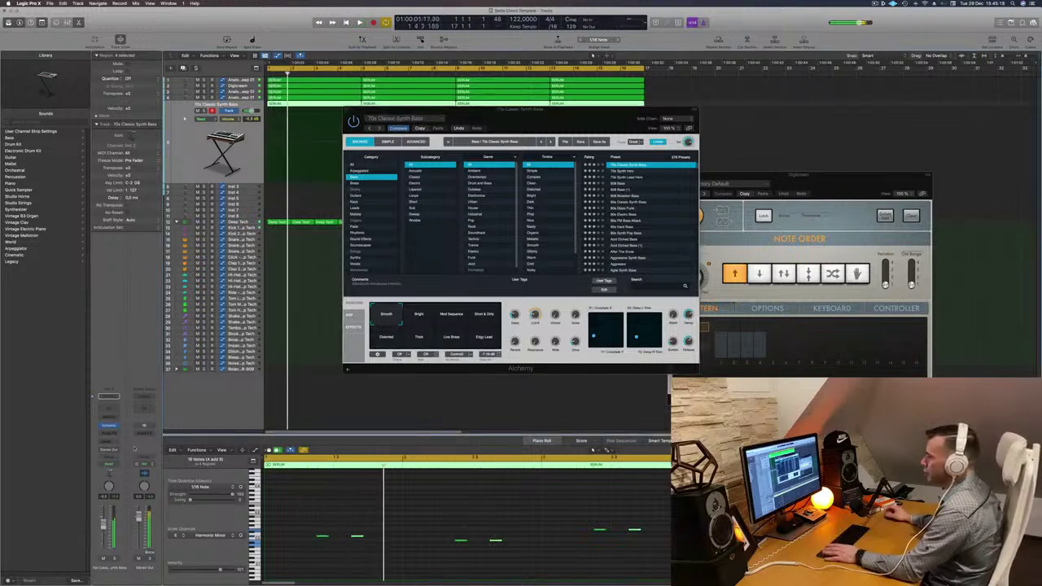
Add a Compressor to the bass track, switch it to the Classic VCA model, and close the plug-in windows
left_click(108, 433)
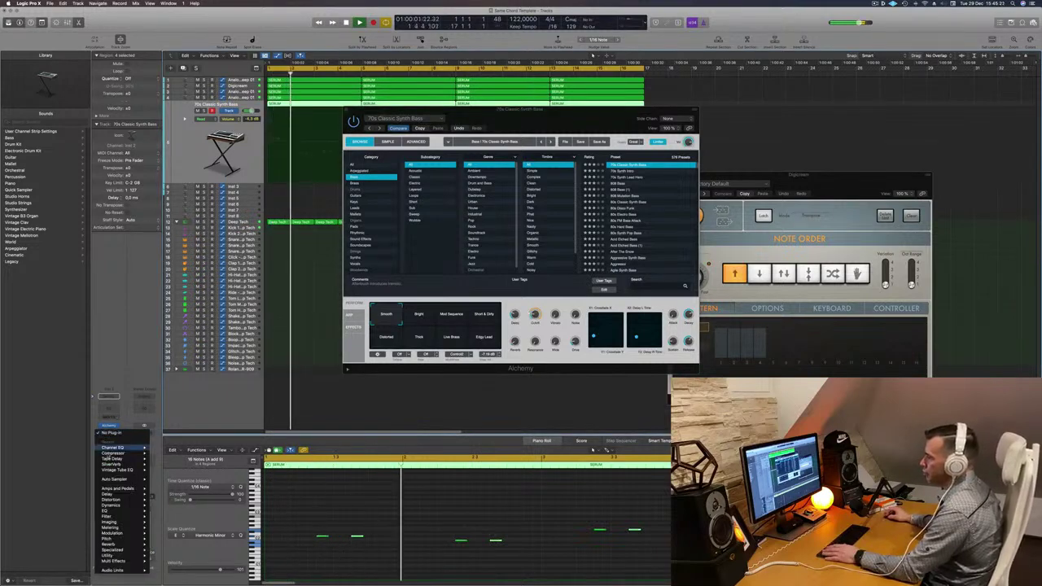
left_click(167, 452)
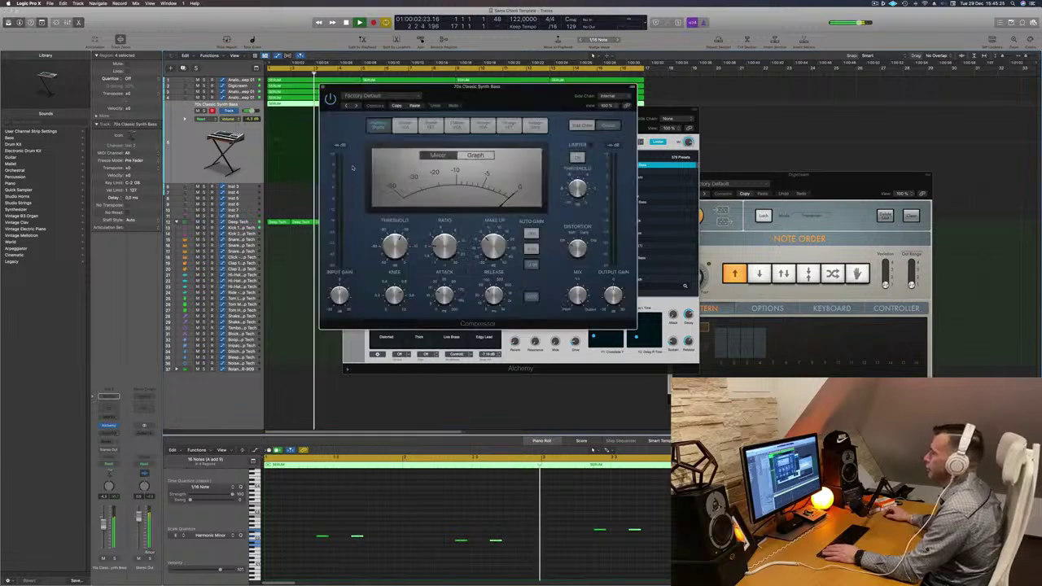
left_click(483, 125)
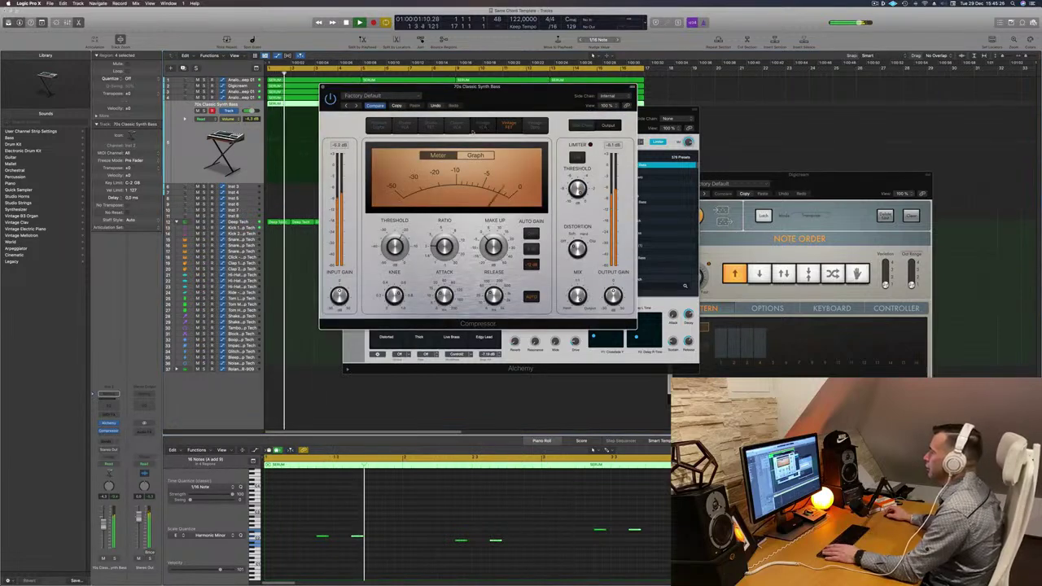
left_click(457, 125)
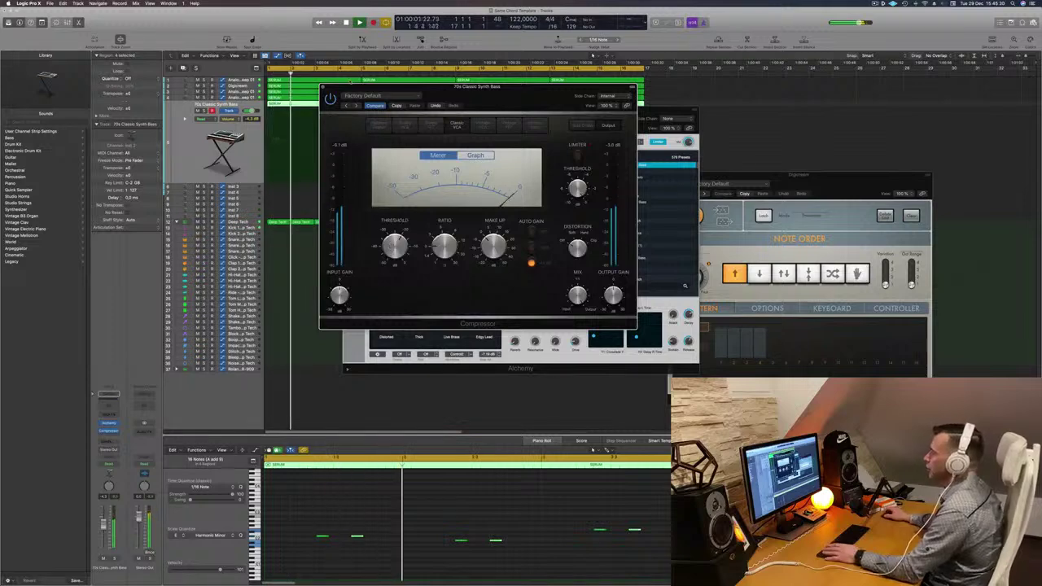
left_click(323, 88)
left_click_drag(407, 109, 328, 127)
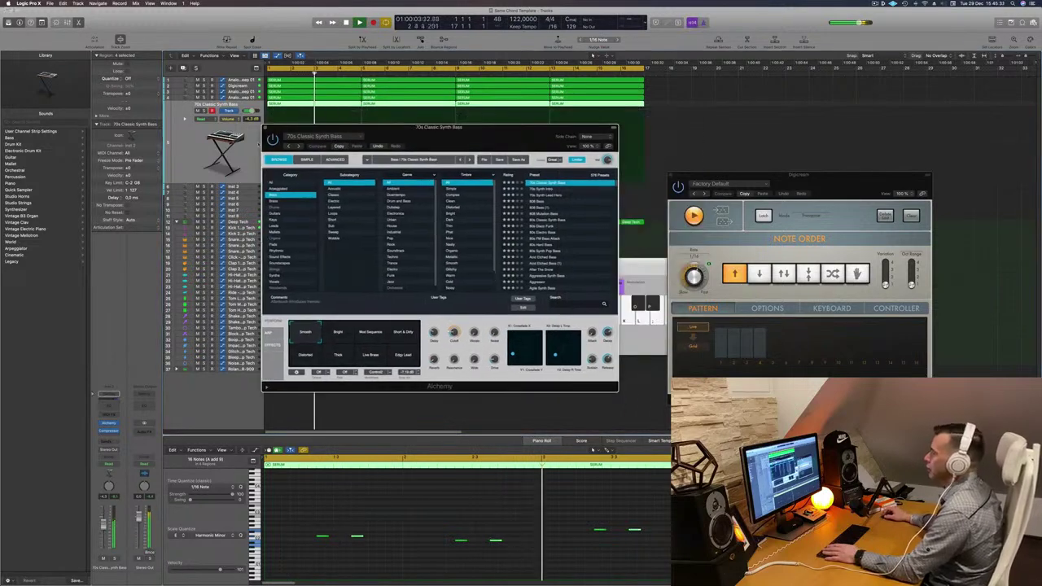
key("super+w")
key("super+k")
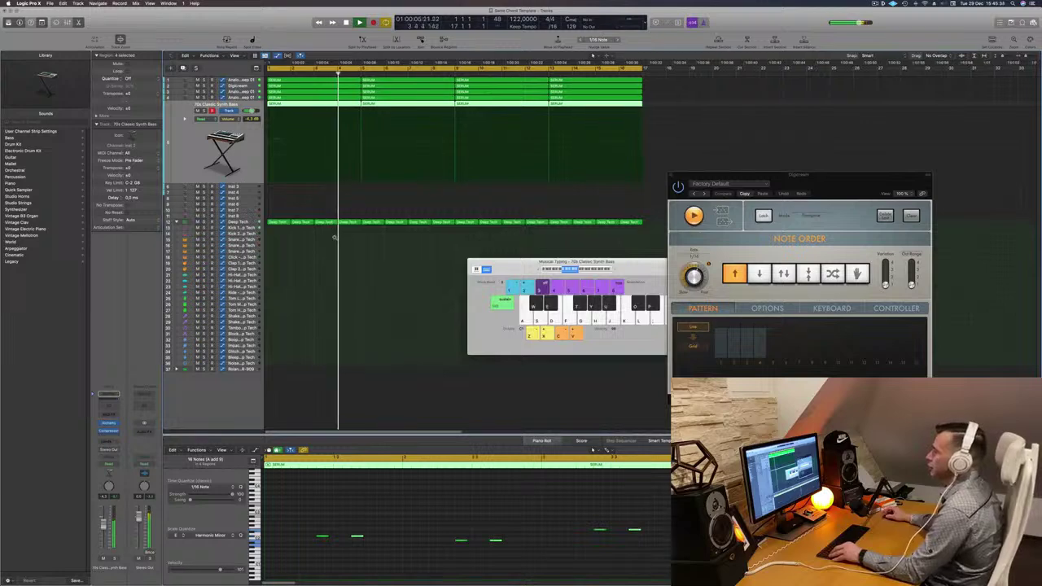
Copy the first one-bar kick region to the Snare 1 - Deep Tech track, keeping only beats two and four at a higher pitch
scroll(376, 207, "up", 2)
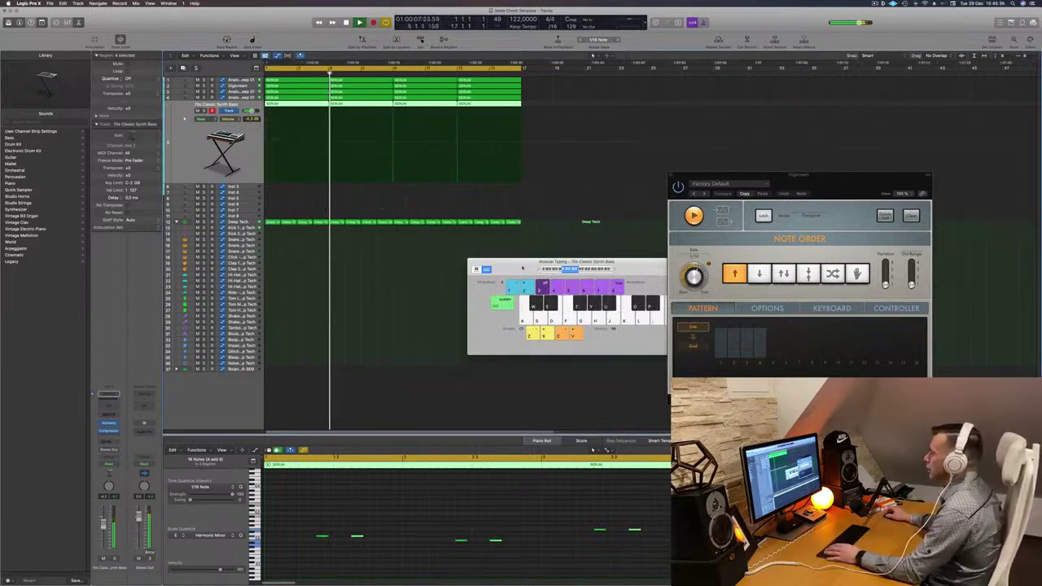
left_click_drag(522, 267, 609, 238)
left_click(271, 223)
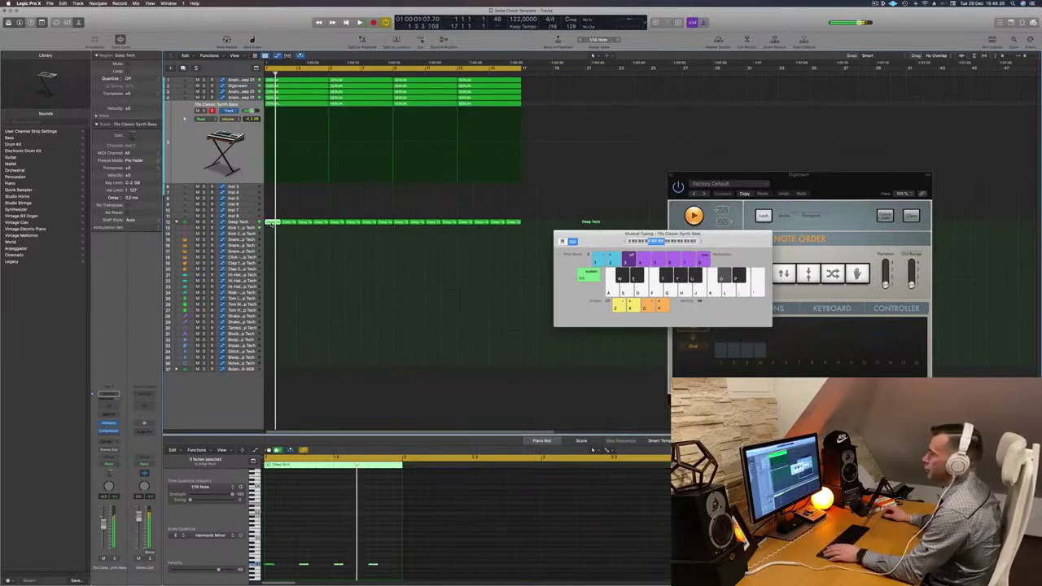
left_click_drag(271, 225, 275, 240)
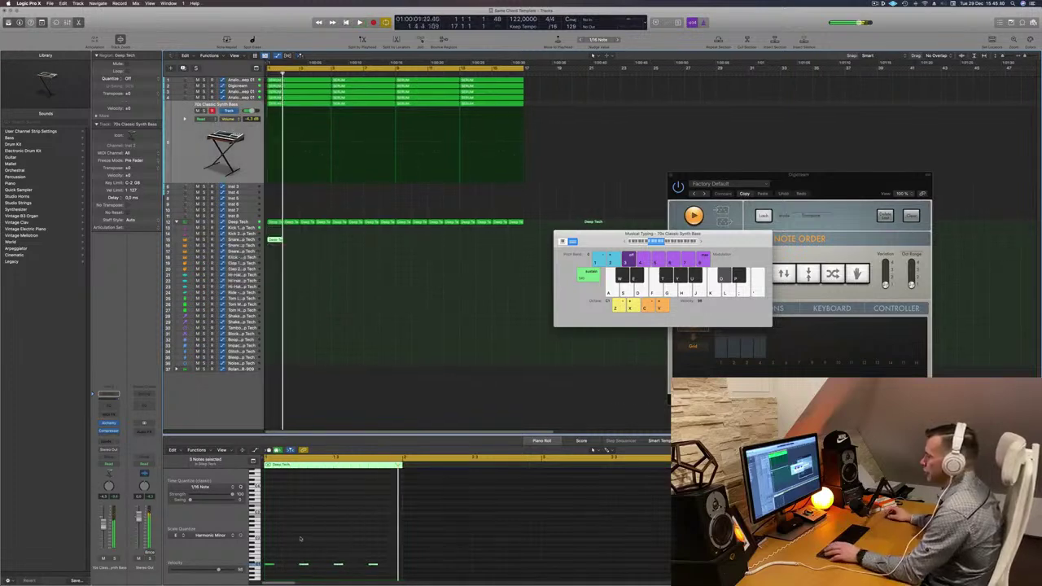
left_click(280, 565)
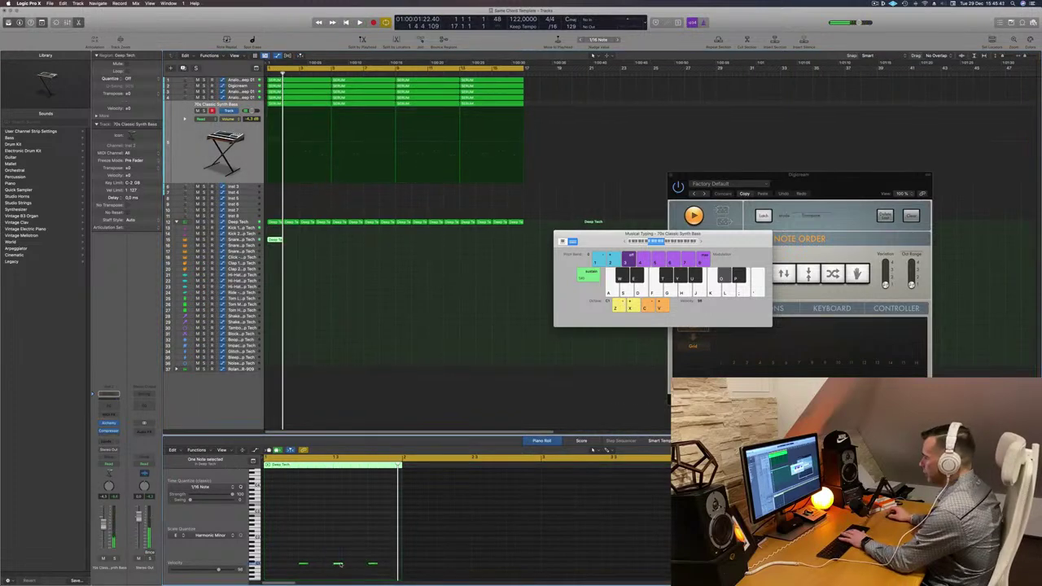
left_click_drag(298, 550, 379, 572)
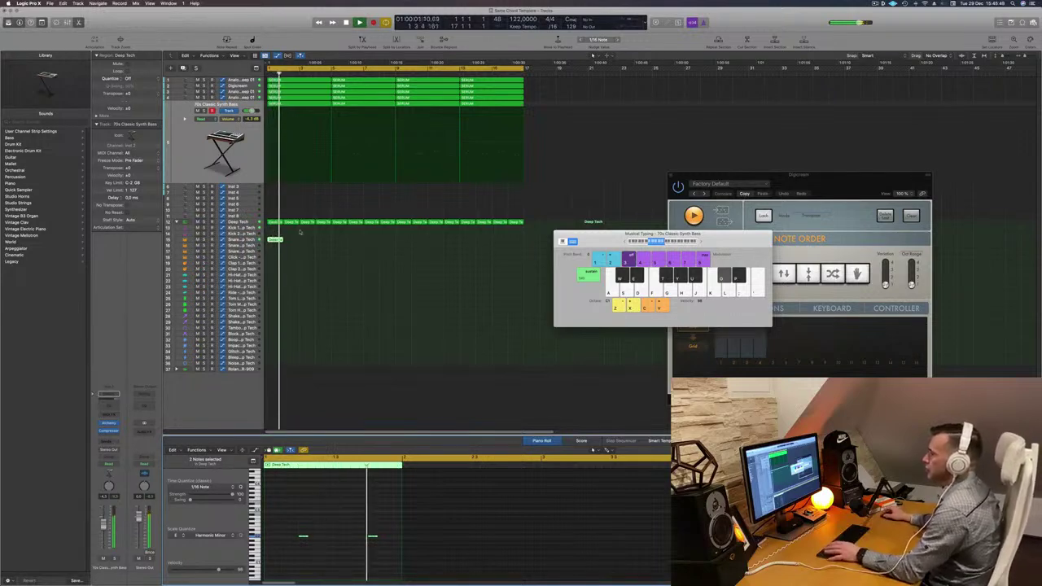
Repeat the one-bar snare region across all sixteen bars and play the arrangement
left_click_drag(277, 239, 405, 246)
left_click(269, 241, "shift")
key("space")
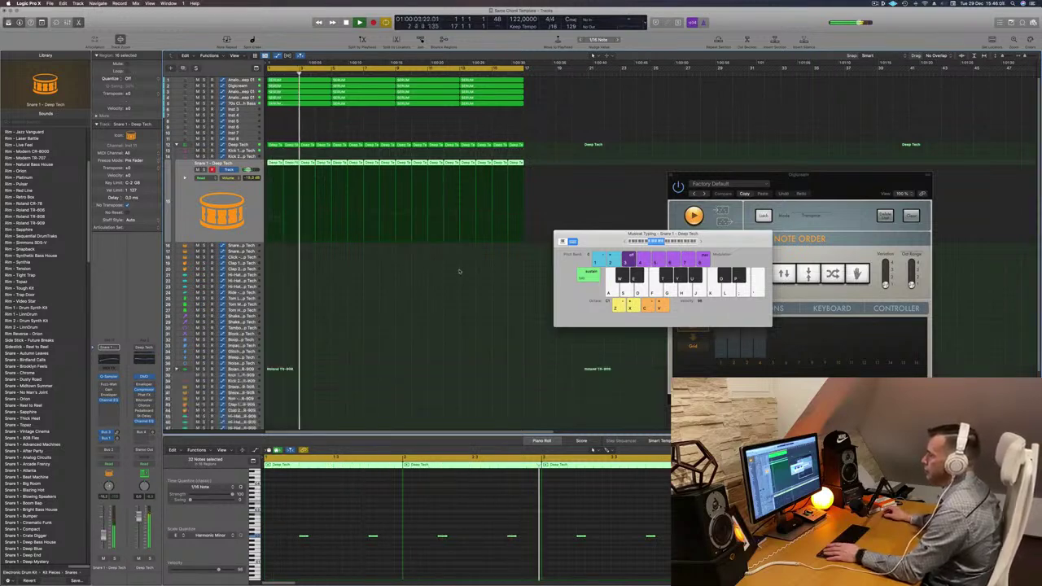
Move all the snare regions to the Snare 1 - Roland TR-909 track and lower that track's volume during playback
key("space")
left_click_drag(534, 160, 275, 163)
left_click_drag(281, 203, 267, 381)
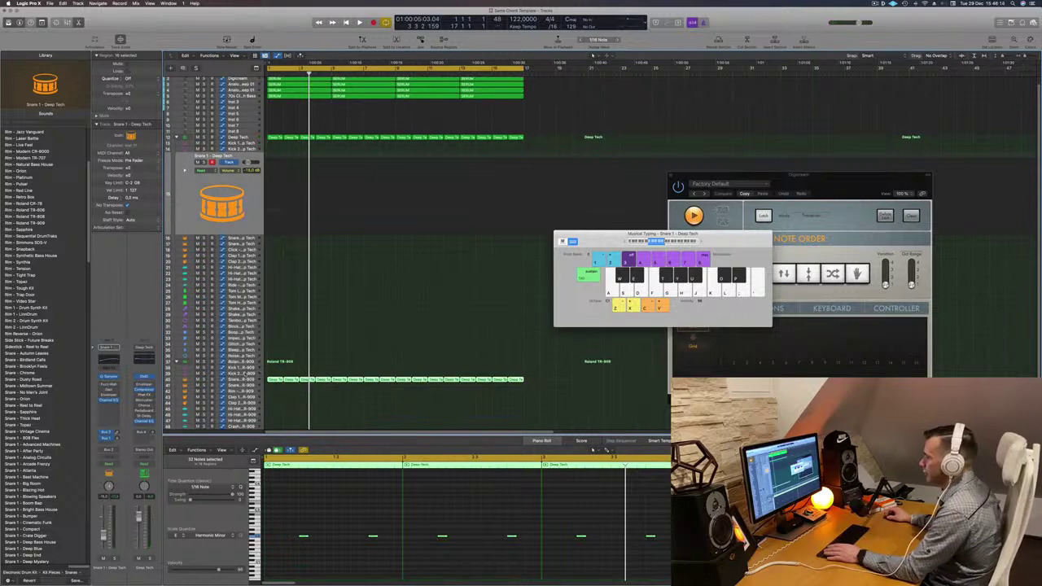
left_click(249, 379)
key("space")
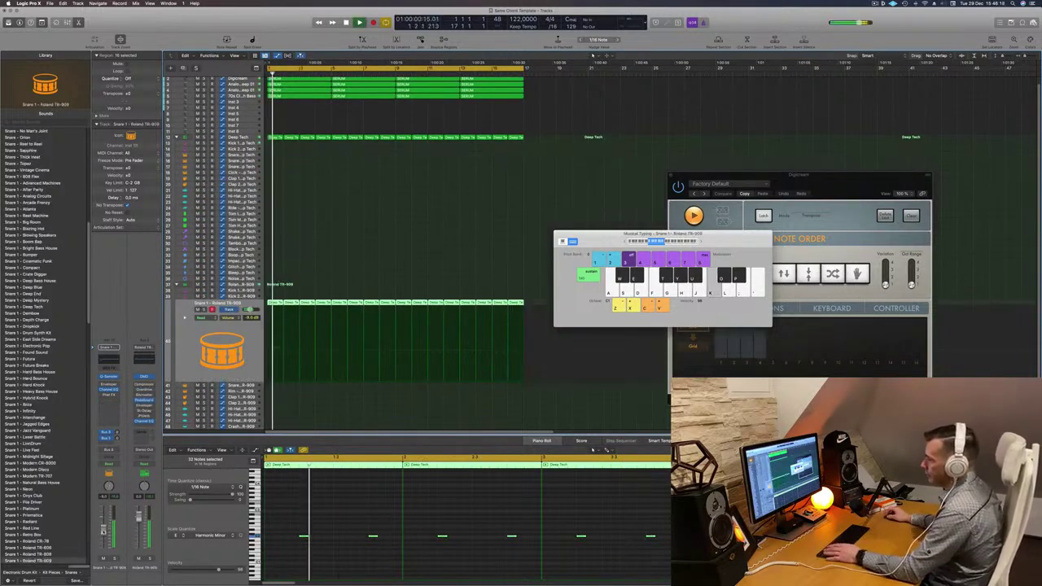
Copy the first kick region to the Hi-Hat Open - Deep Tech track, raise its notes' pitch, and shift them onto the off-beats
scroll(294, 211, "up", 1)
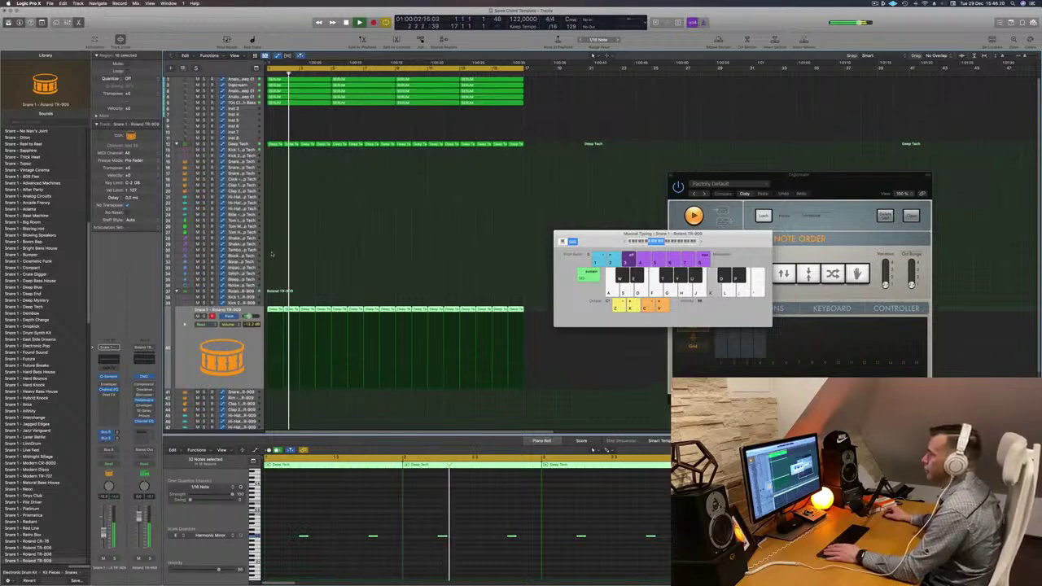
left_click(275, 146)
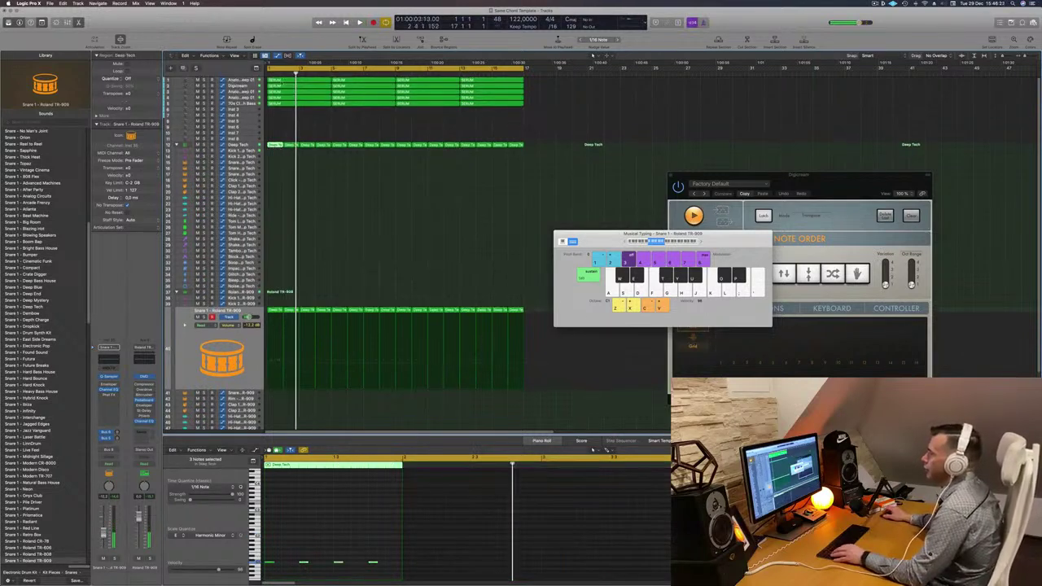
left_click_drag(274, 146, 272, 215)
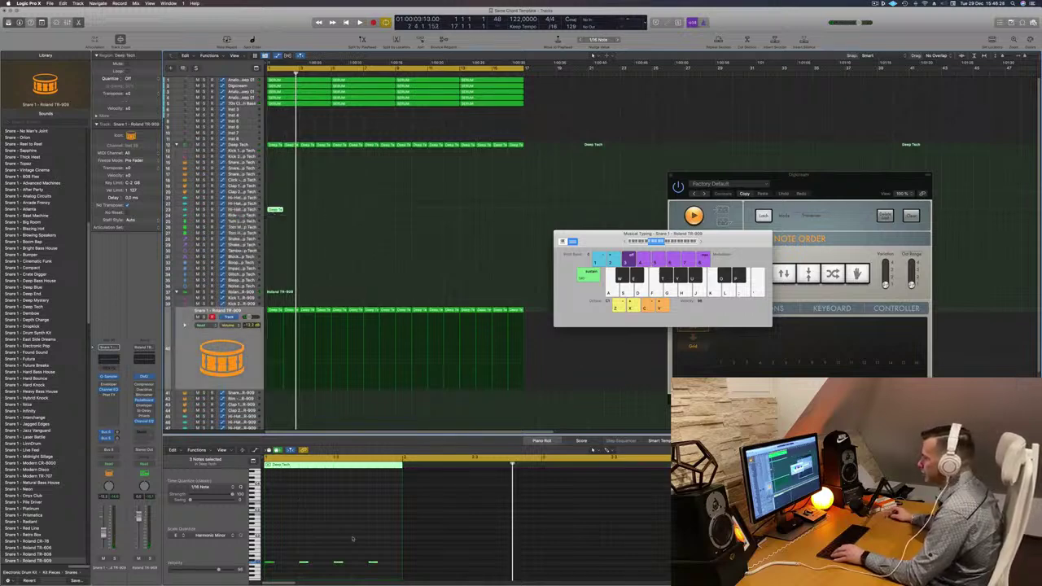
left_click_drag(378, 553, 263, 568)
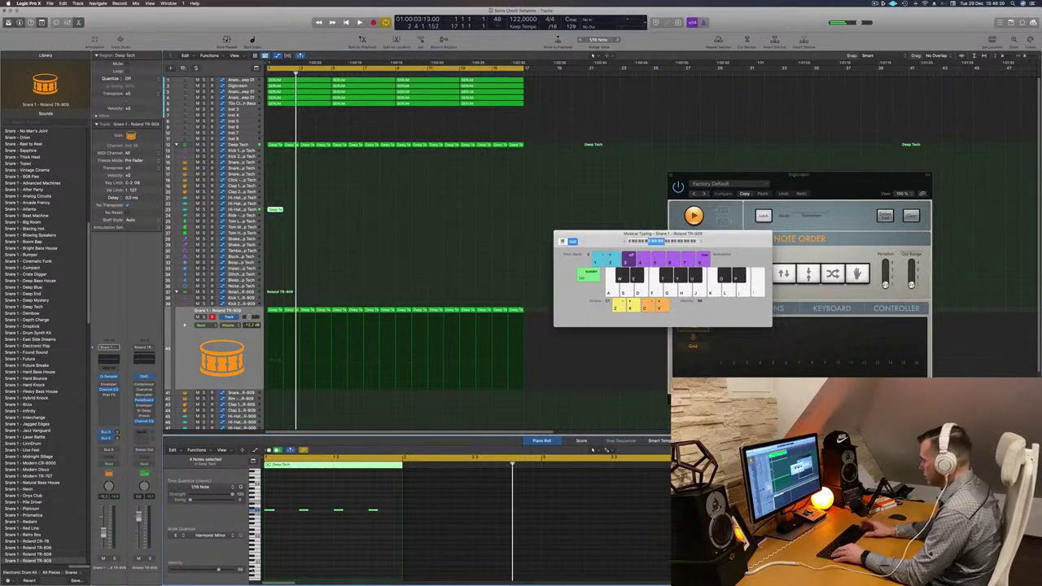
key("space")
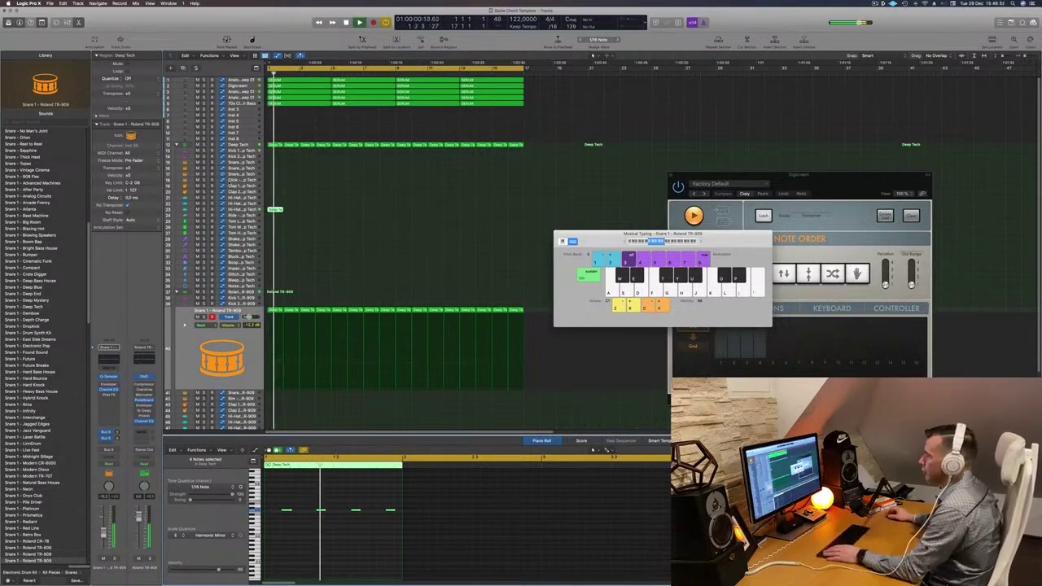
Repeat the open hi-hat region across all sixteen bars and lower the hi-hat track's volume to -21.0 dB
left_click_drag(275, 209, 355, 216)
key("space")
left_click(240, 210)
key("space")
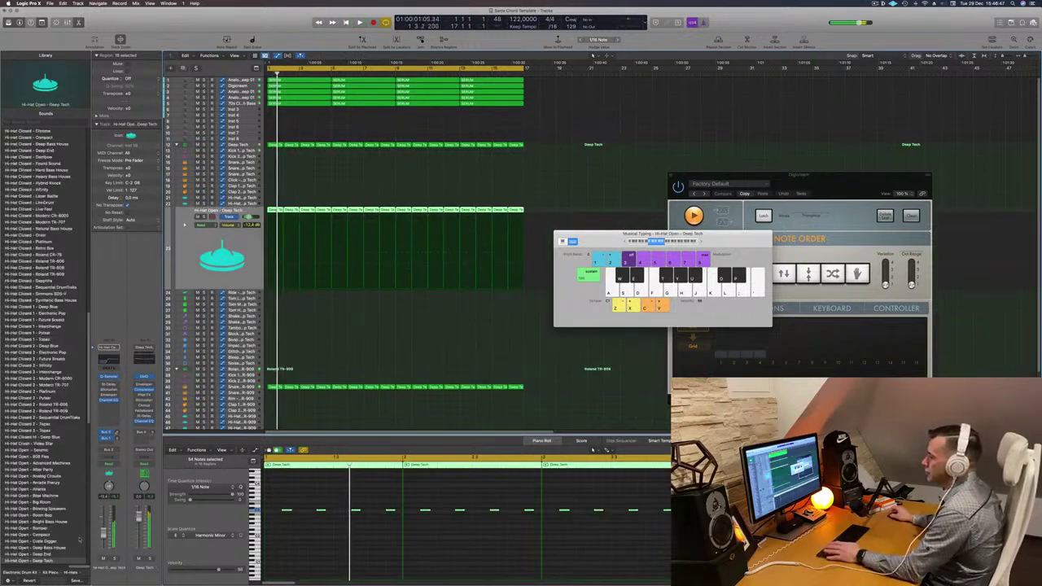
key("space")
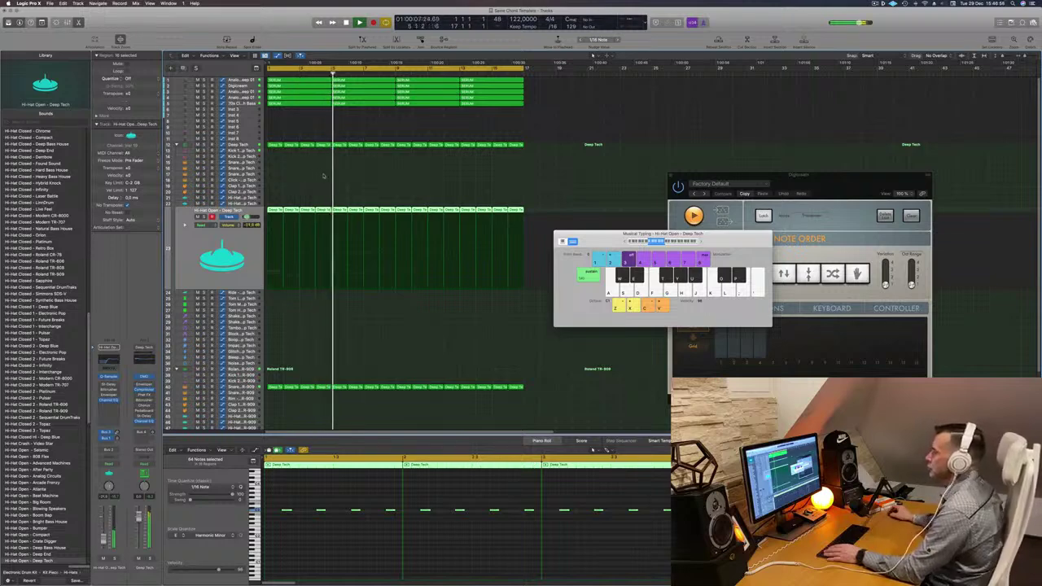
Name and color all the regions in the arrangement by their tracks, and clear the selection
key("super+a")
right_click(361, 101)
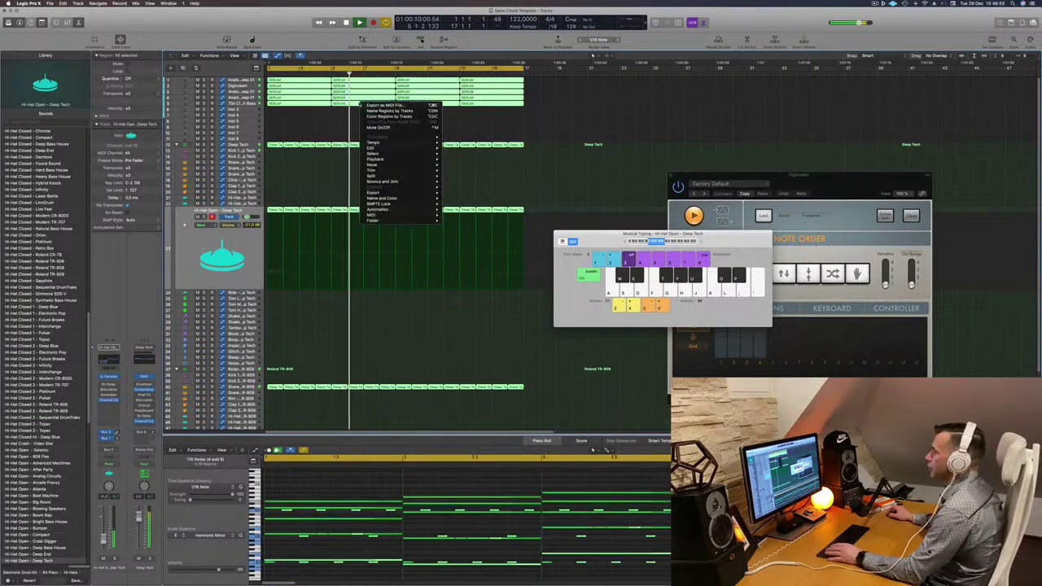
left_click(367, 111)
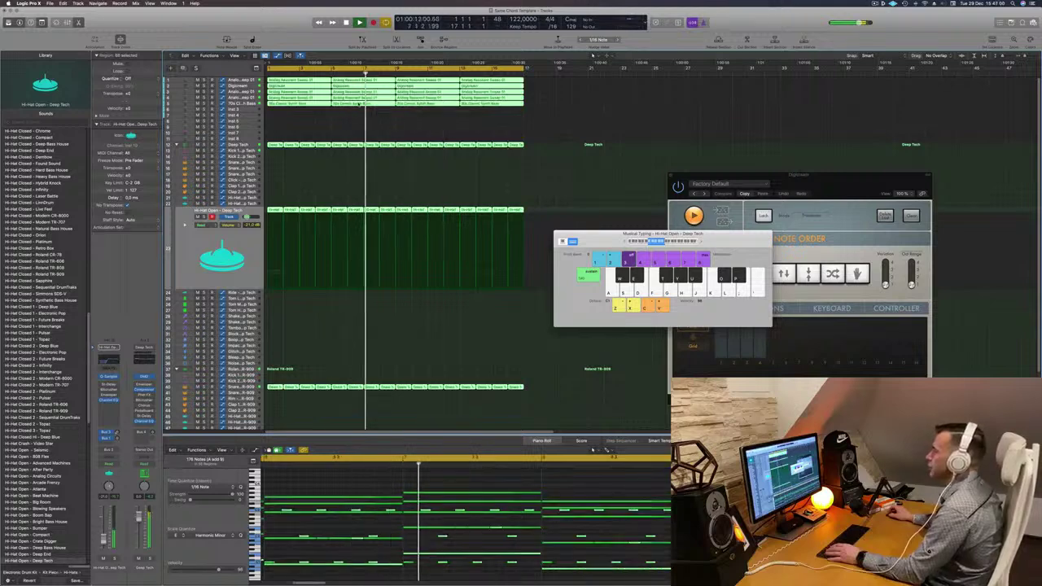
right_click(364, 103)
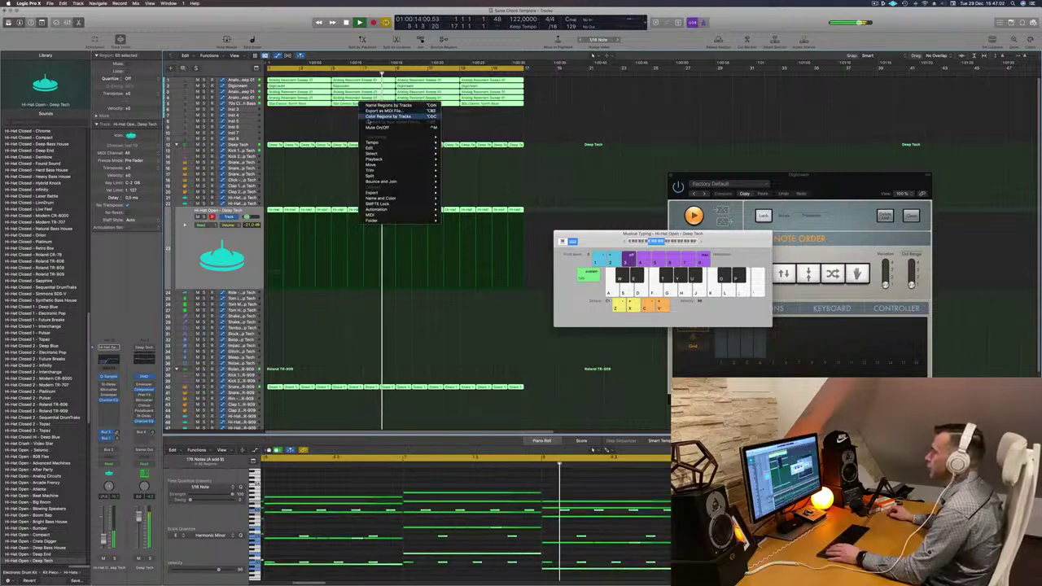
left_click(368, 116)
left_click(328, 182)
left_click(328, 183, "ctrl+alt")
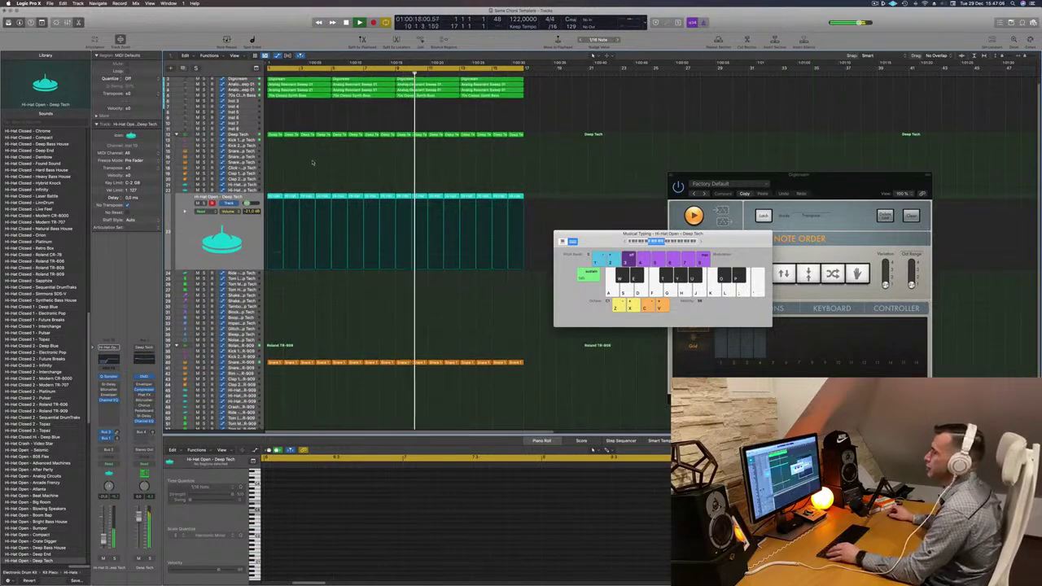
Copy the first open hi-hat region to the Deep Tech Block track and try shifting its four notes slightly earlier
scroll(279, 139, "down", 3)
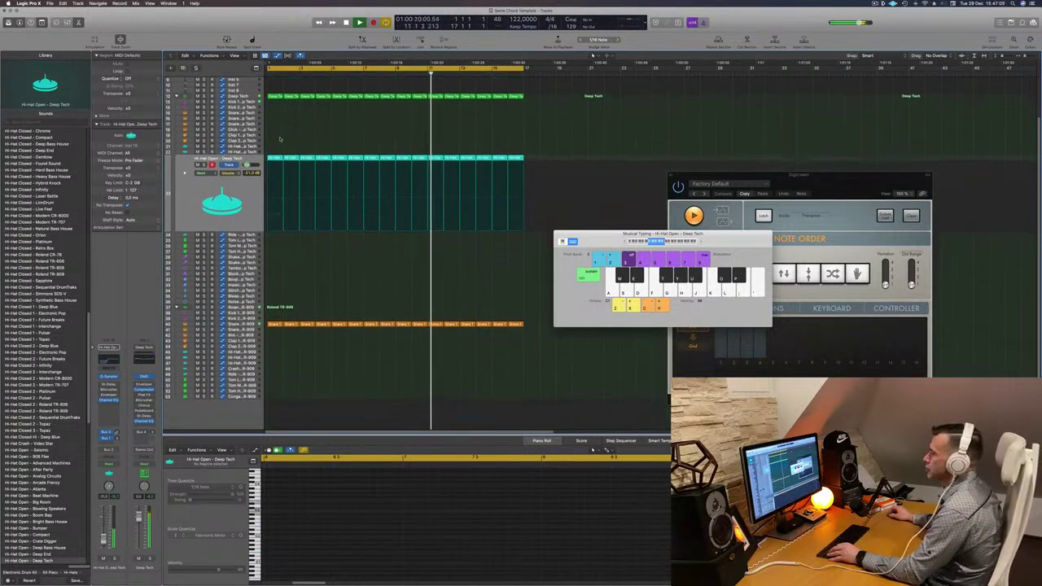
left_click(275, 158)
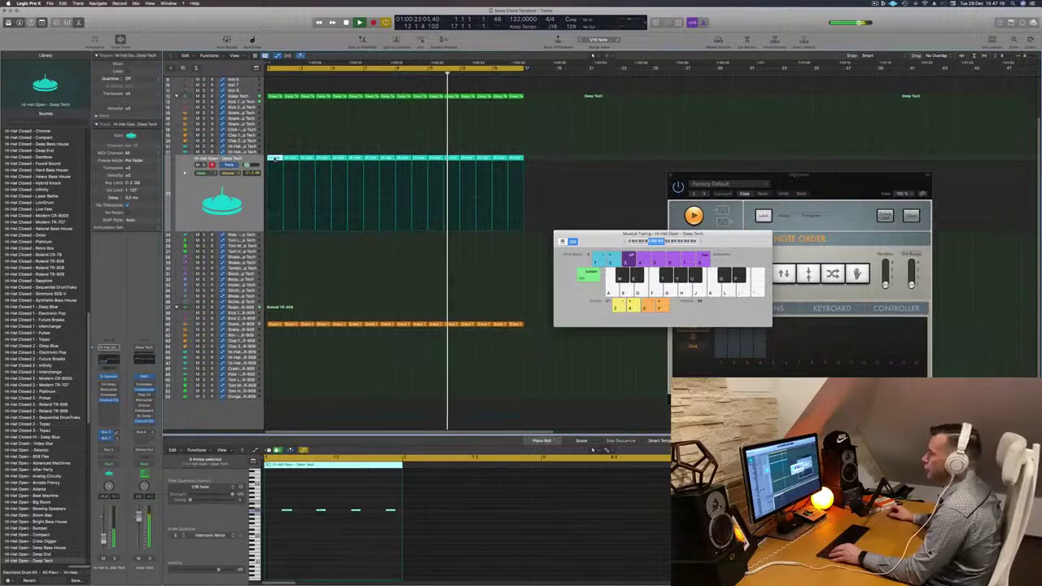
left_click_drag(275, 158, 274, 274)
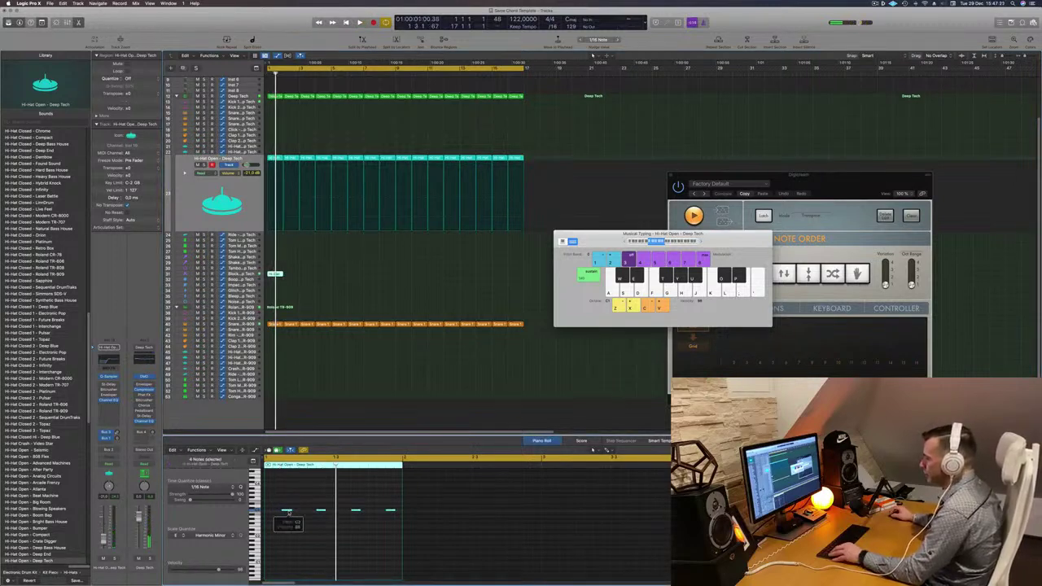
left_click_drag(284, 514, 277, 516)
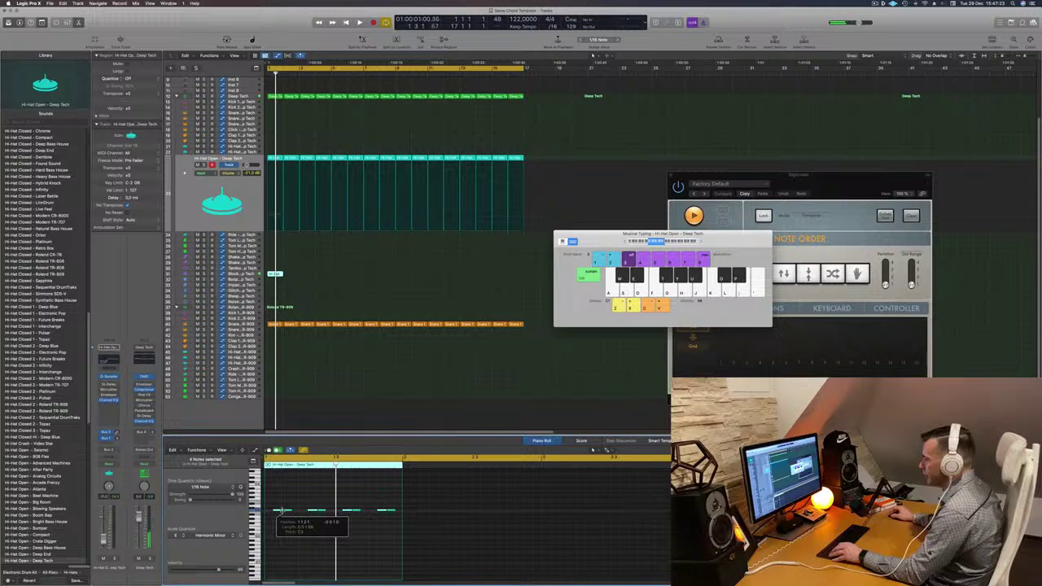
Audition the block percussion region, repeat it across all sixteen bars, and play from the beginning
key("space")
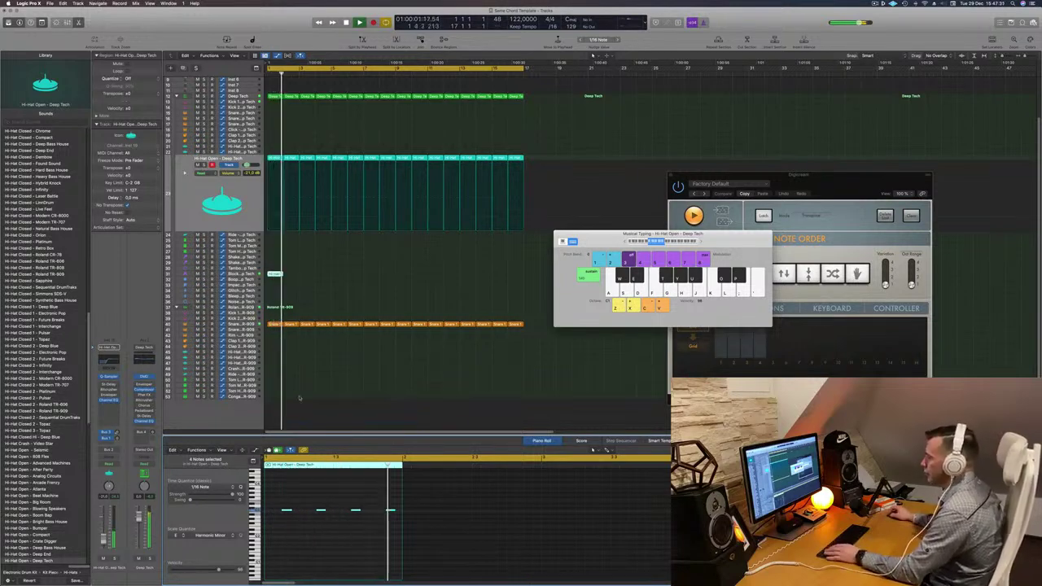
left_click_drag(282, 273, 409, 279)
key("Return")
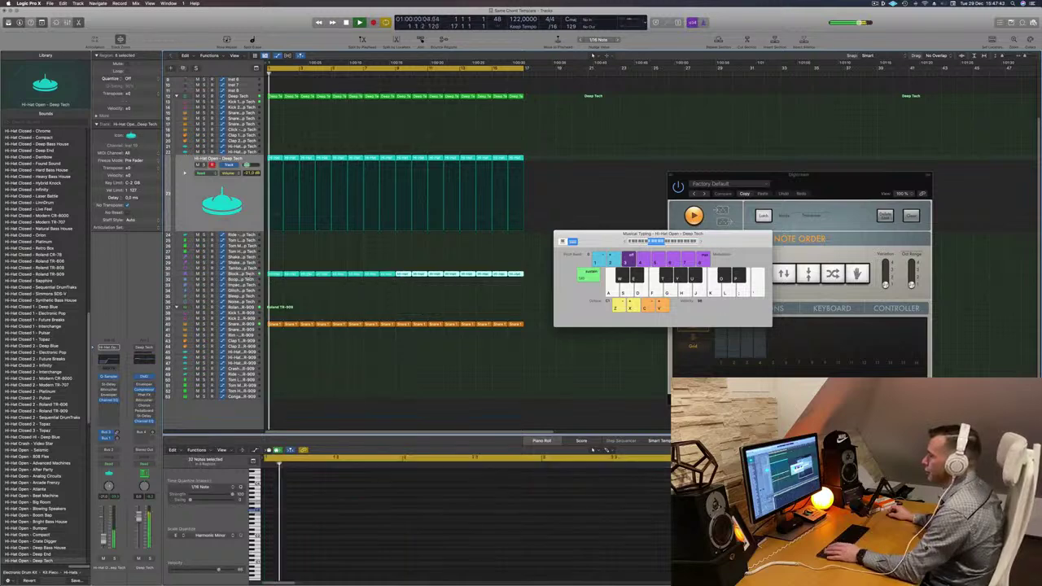
Adjust the Bus 1 send level of the Deep Tech Block track while the arrangement plays
left_click(240, 274)
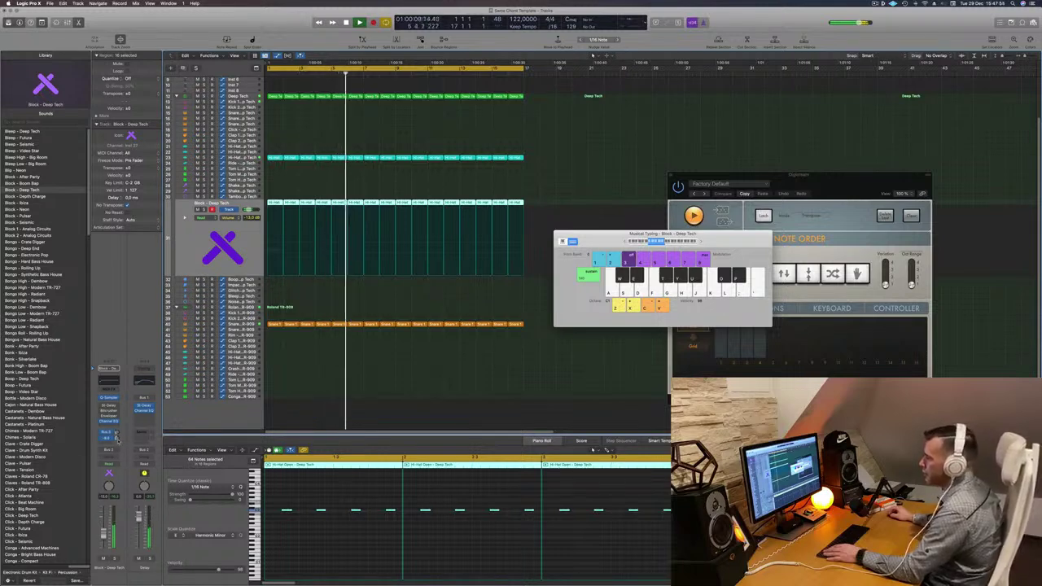
scroll(321, 308, "up", 3)
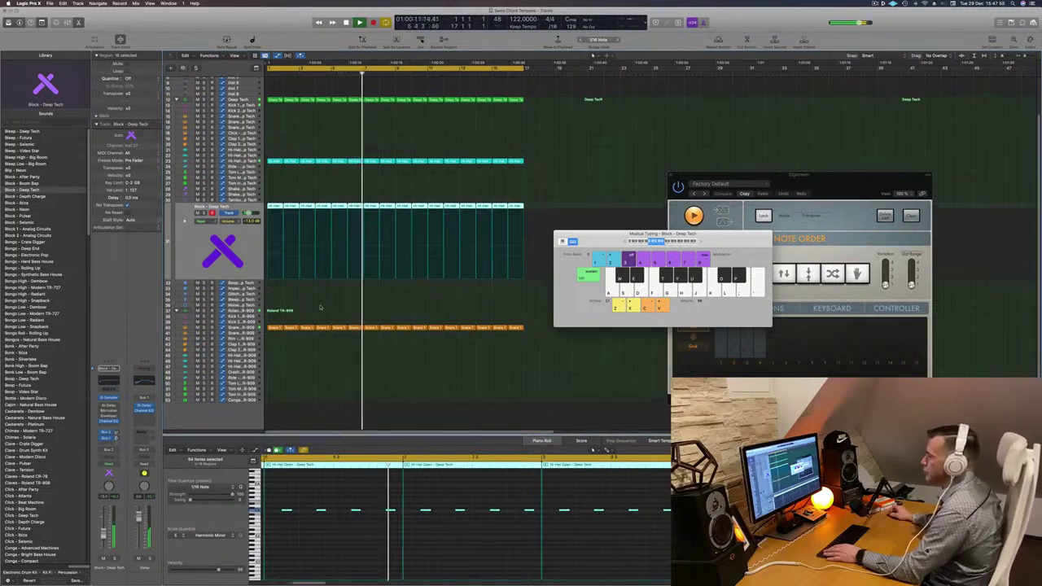
scroll(321, 307, "up", 2)
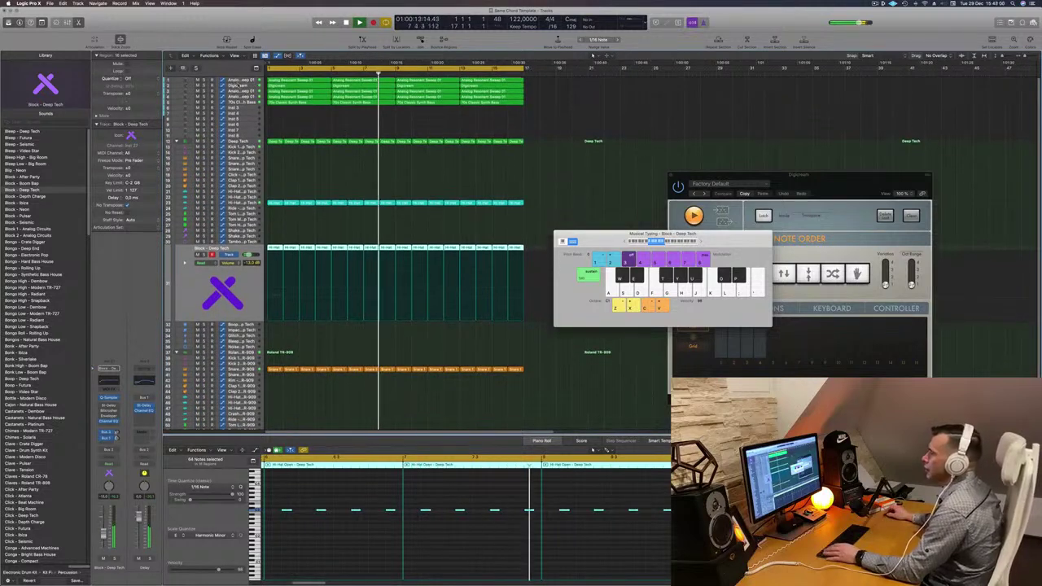
Try recording Alchemy's LP Cutoff movement in Touch mode on the first Analog Resonant Sweep 01 track
left_click(241, 84)
left_click(242, 80)
key("Return")
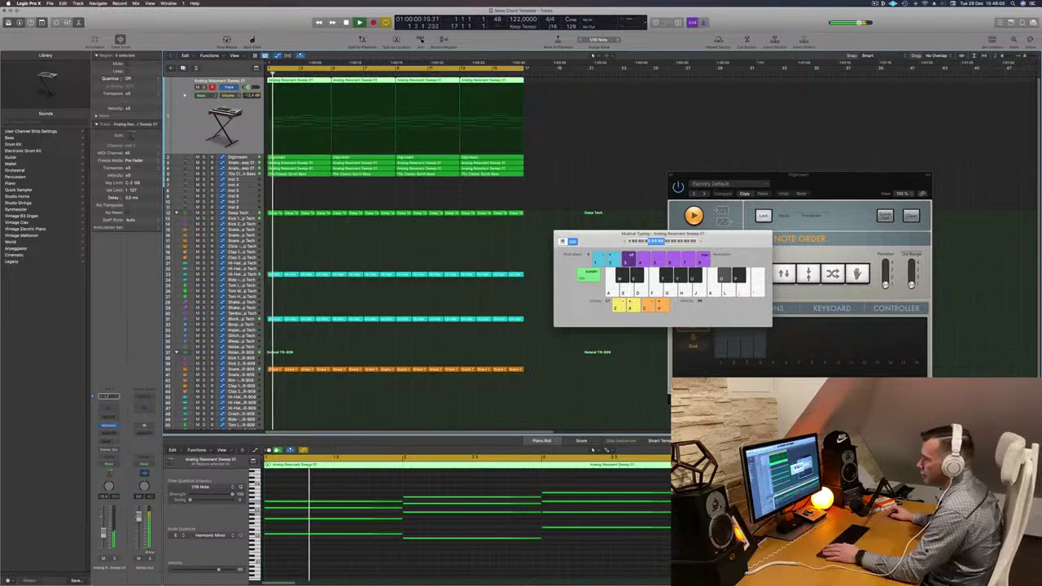
left_click(109, 425)
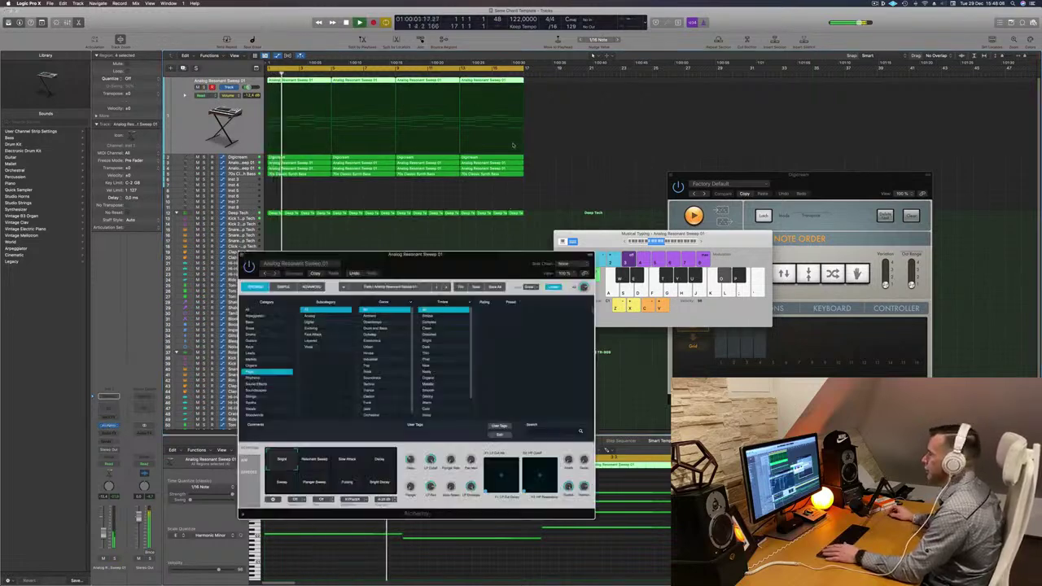
left_click_drag(472, 253, 642, 150)
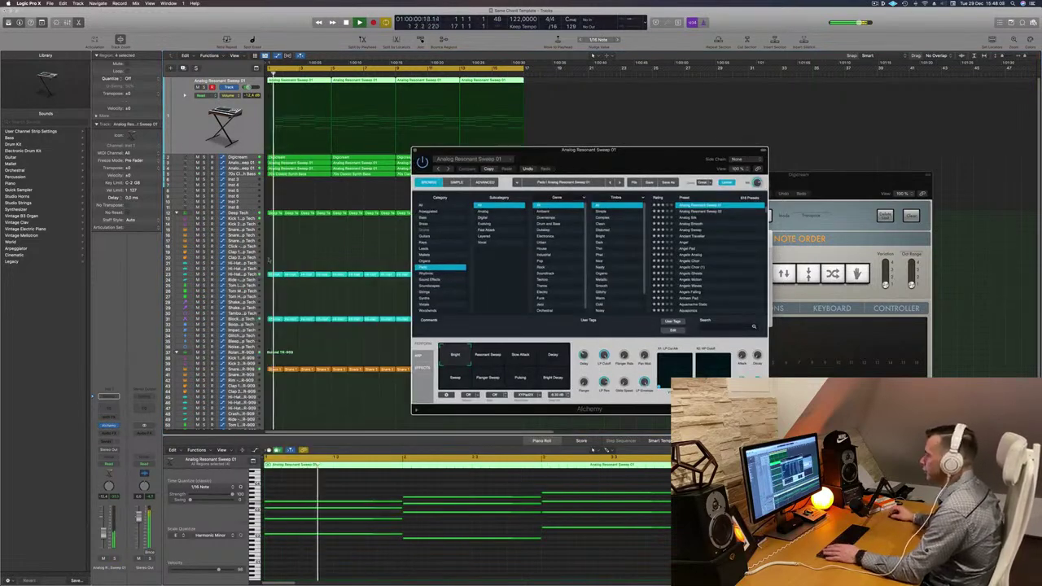
left_click(114, 465)
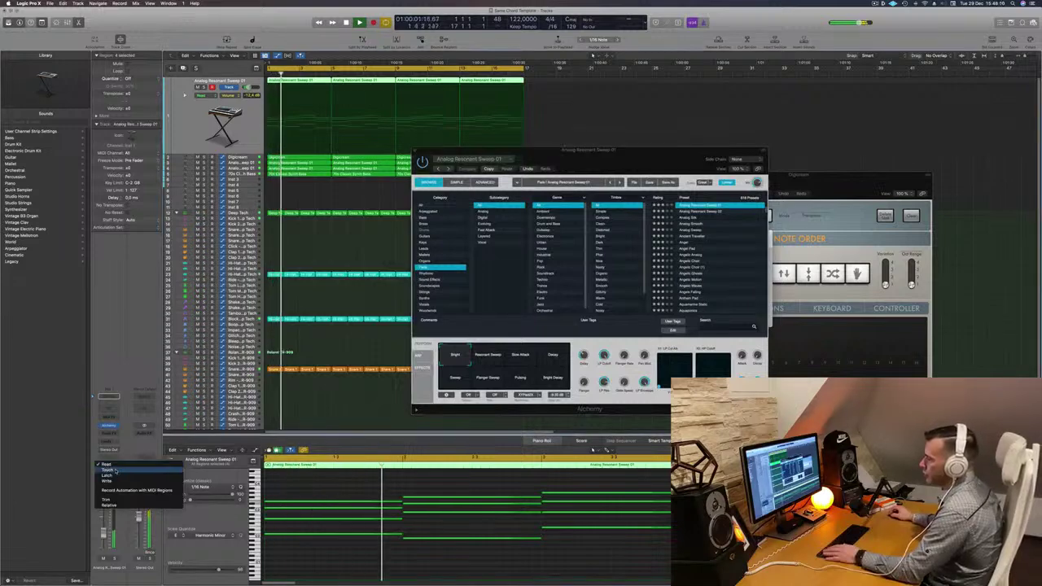
left_click(107, 470)
left_click_drag(603, 360, 606, 417)
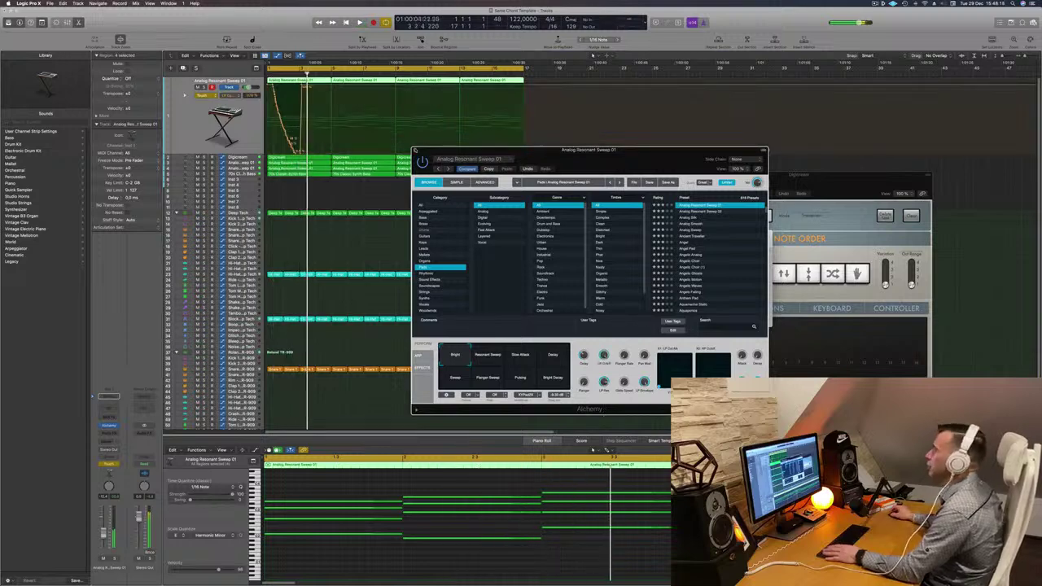
Replace the recorded LP Cutoff automation with a V-shaped curve over the first four bars and set automation mode to Read
key("super+w")
key("super+k")
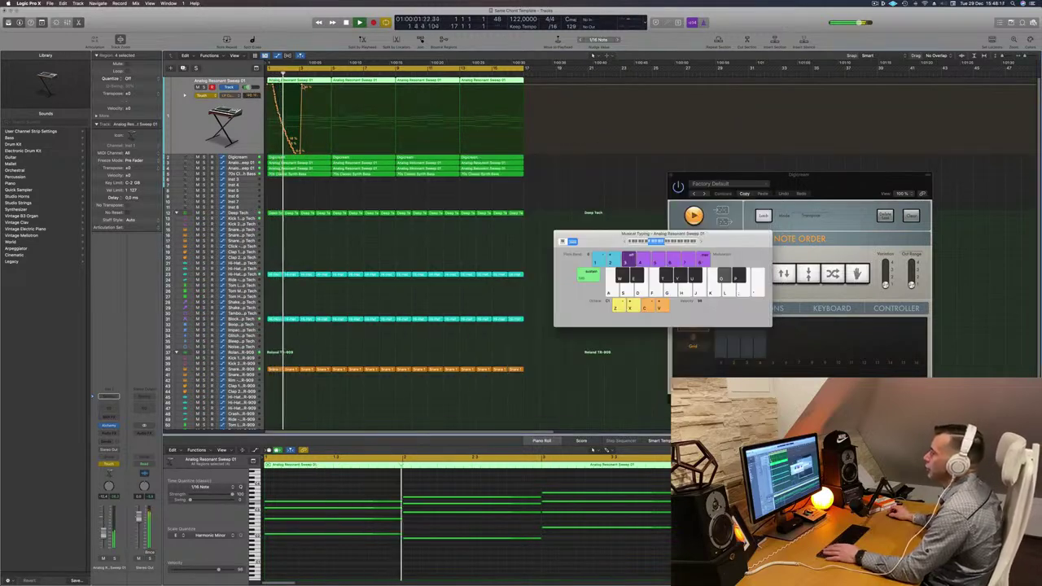
left_click_drag(304, 87, 219, 155)
key("Delete")
key("Return")
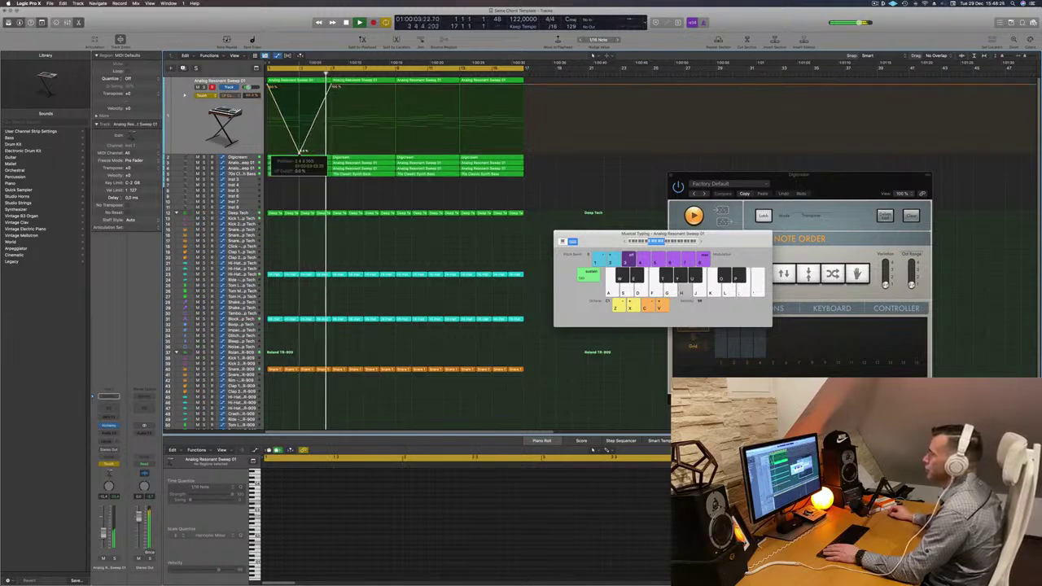
left_click(205, 96)
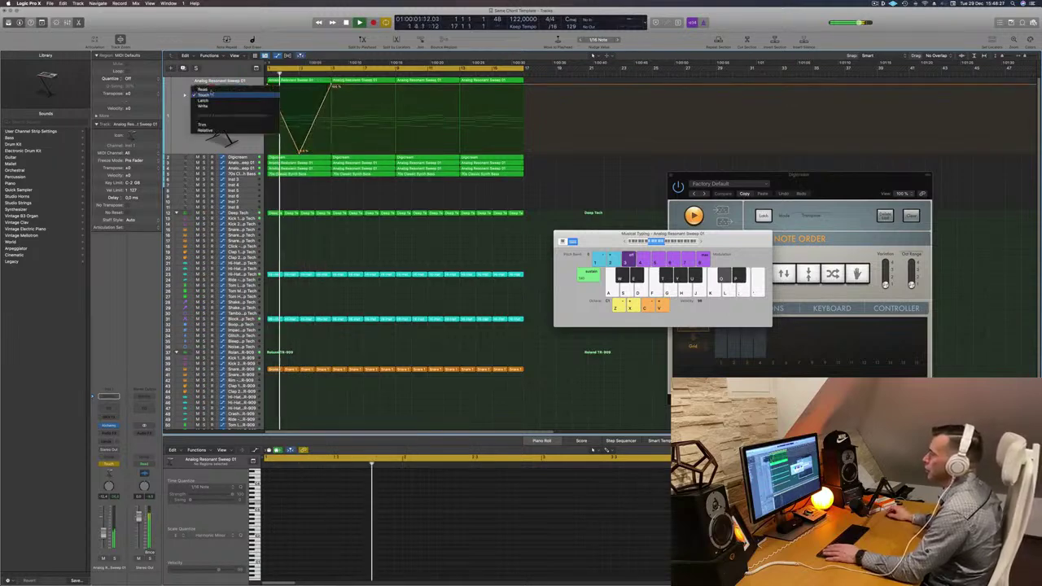
left_click(202, 90)
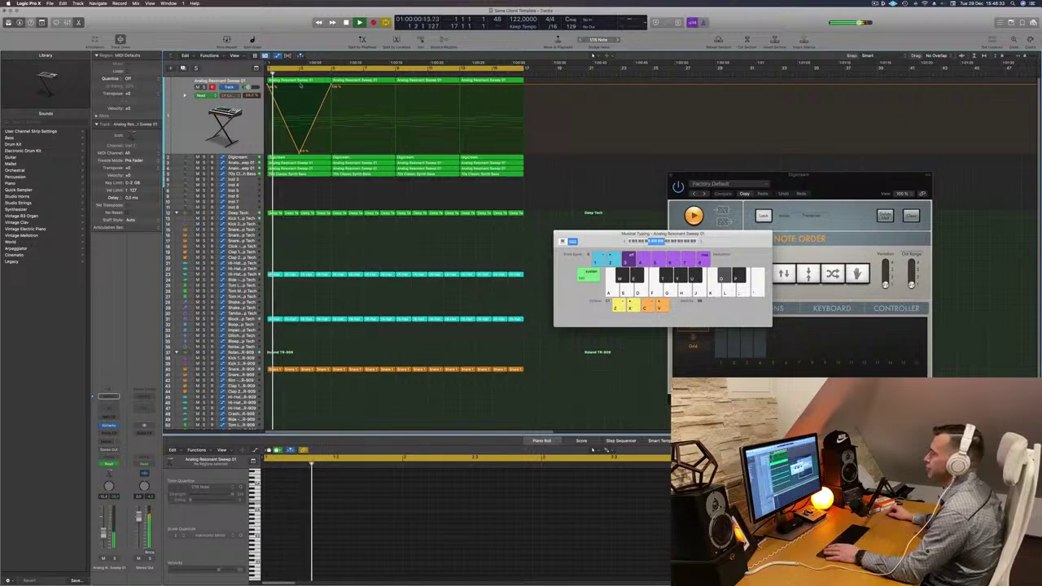
Delete the V-shaped LP Cutoff automation from the first Analog Resonant Sweep 01 track and reopen its Alchemy synth
left_click_drag(267, 86, 267, 87)
key("Return")
left_click(224, 122)
key("Return")
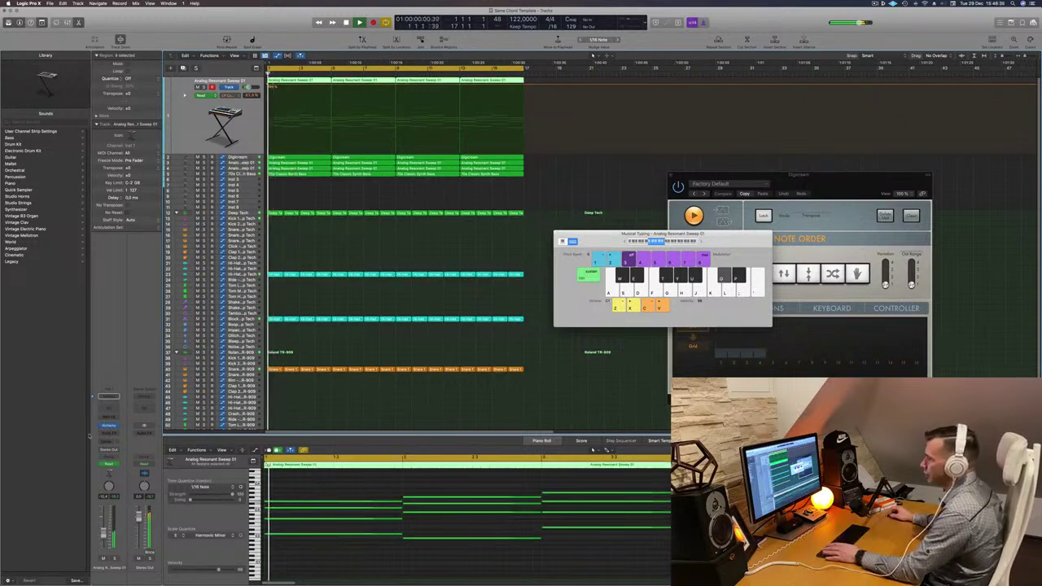
left_click(108, 425)
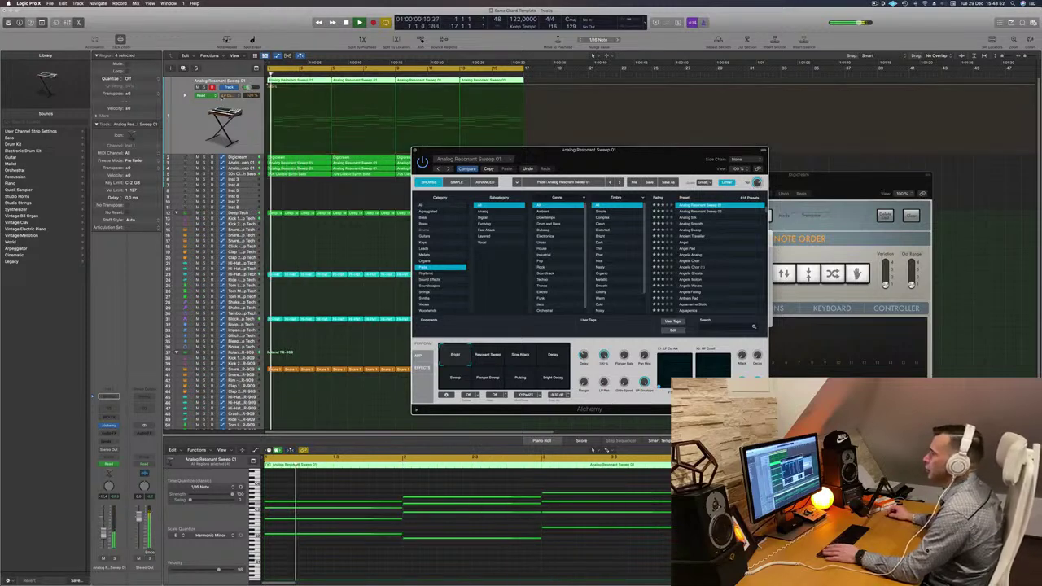
left_click(192, 138)
key("Return")
Add a Channel EQ to the first Analog Resonant Sweep 01 track with a 48 dB/Oct high cut at 625 Hz
left_click(107, 409)
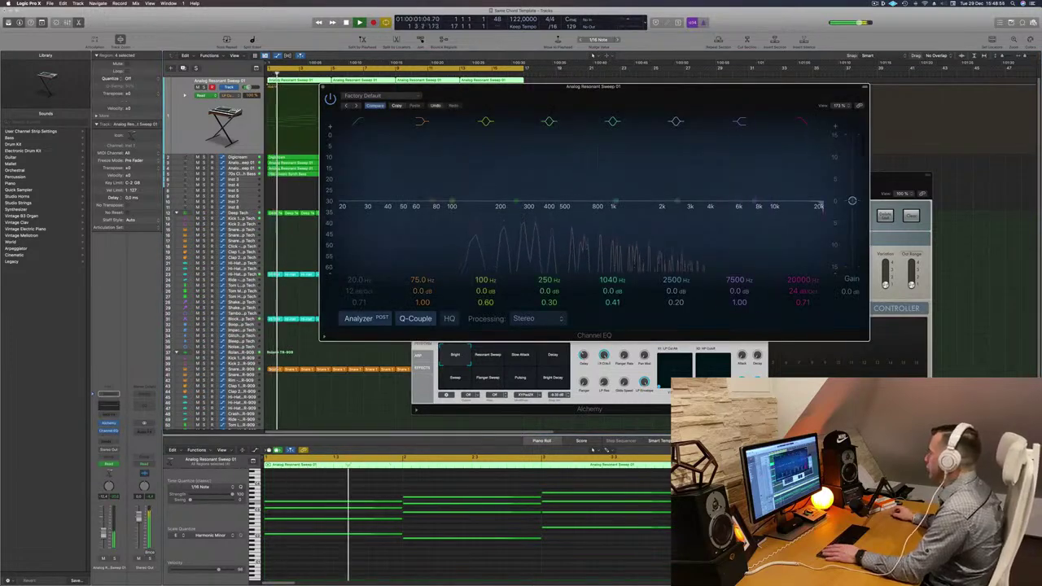
left_click_drag(798, 278, 798, 307)
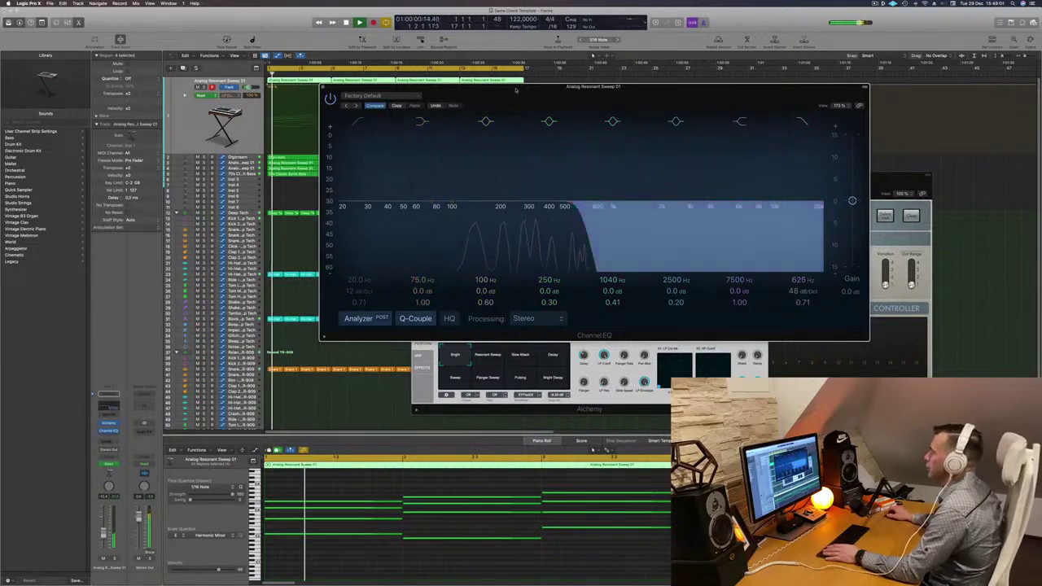
left_click_drag(515, 91, 602, 158)
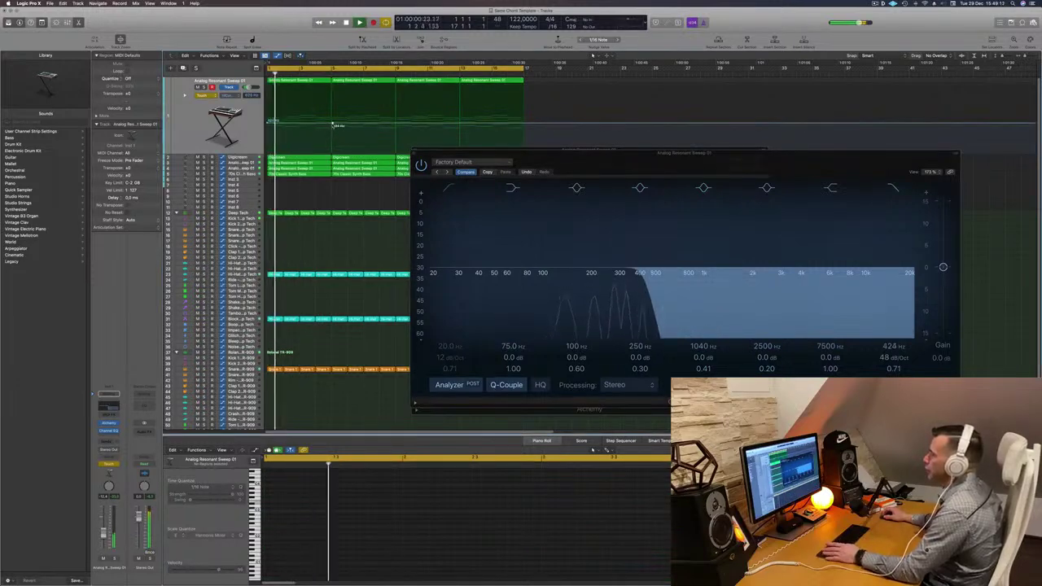
Automate the EQ's high-cut frequency to alternately rise to 20000 Hz and fall back every four bars, with automation mode set to Read
left_click(203, 95)
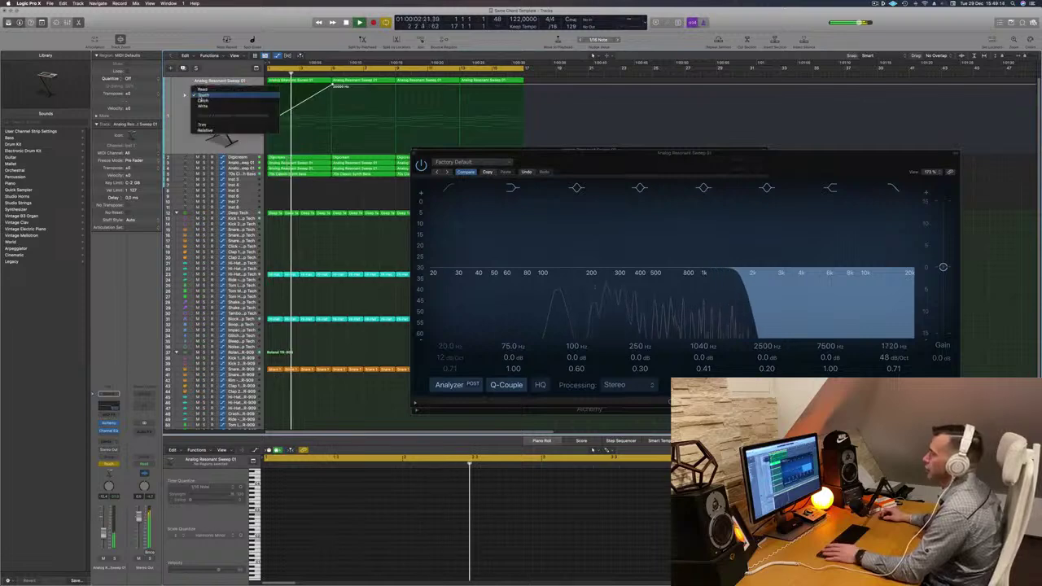
left_click(204, 91)
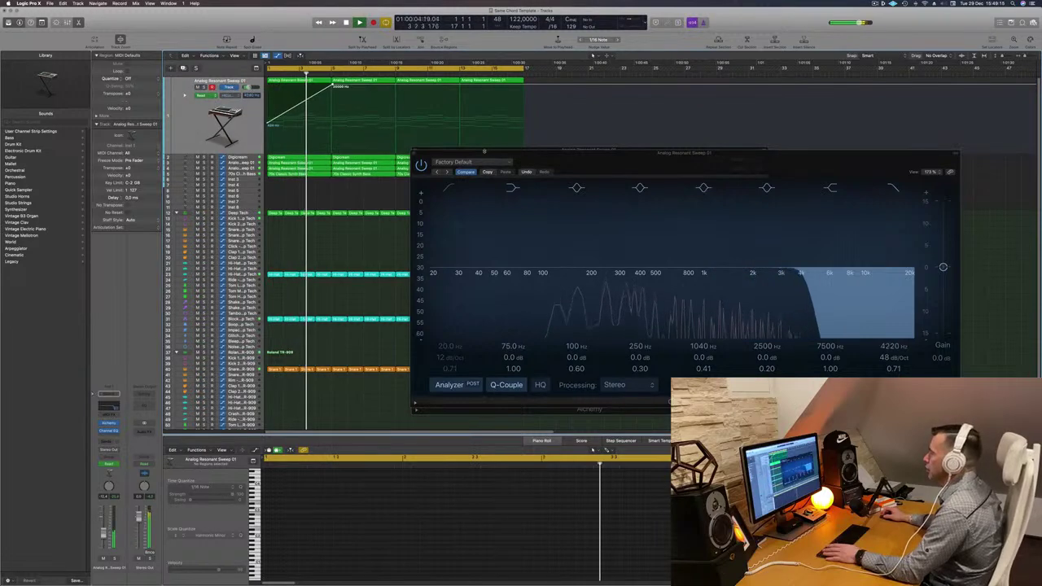
left_click_drag(484, 152, 601, 155)
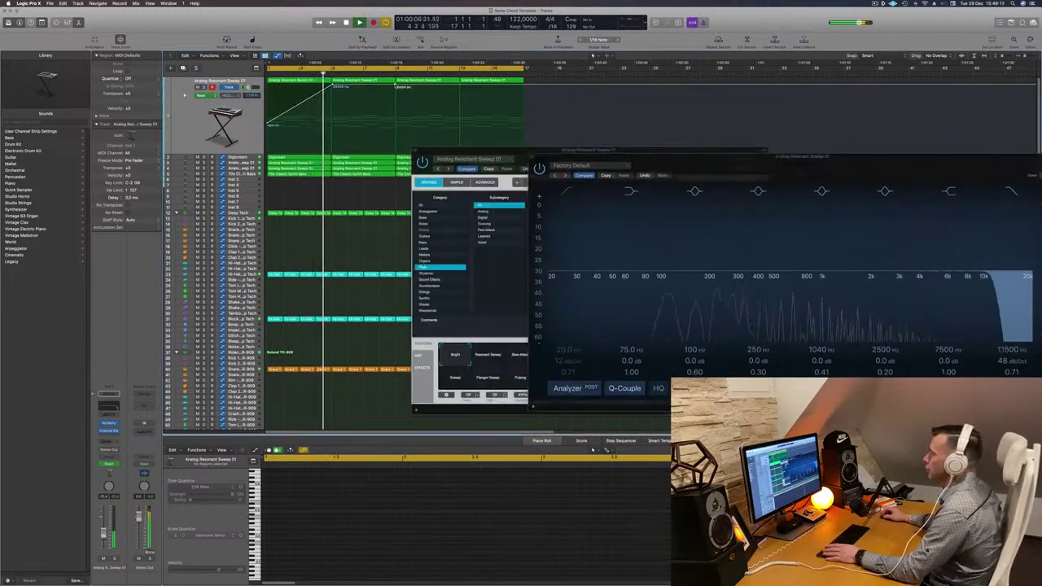
left_click(459, 123)
left_click_drag(460, 123, 460, 85)
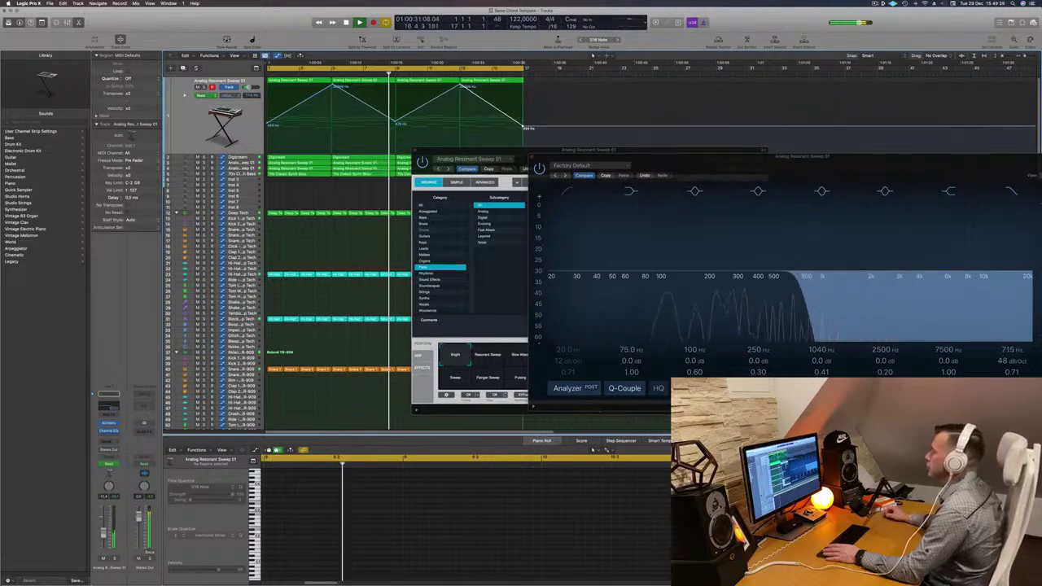
Close the Alchemy and Channel EQ windows of the first Analog Resonant Sweep 01 track
left_click_drag(415, 153, 356, 153)
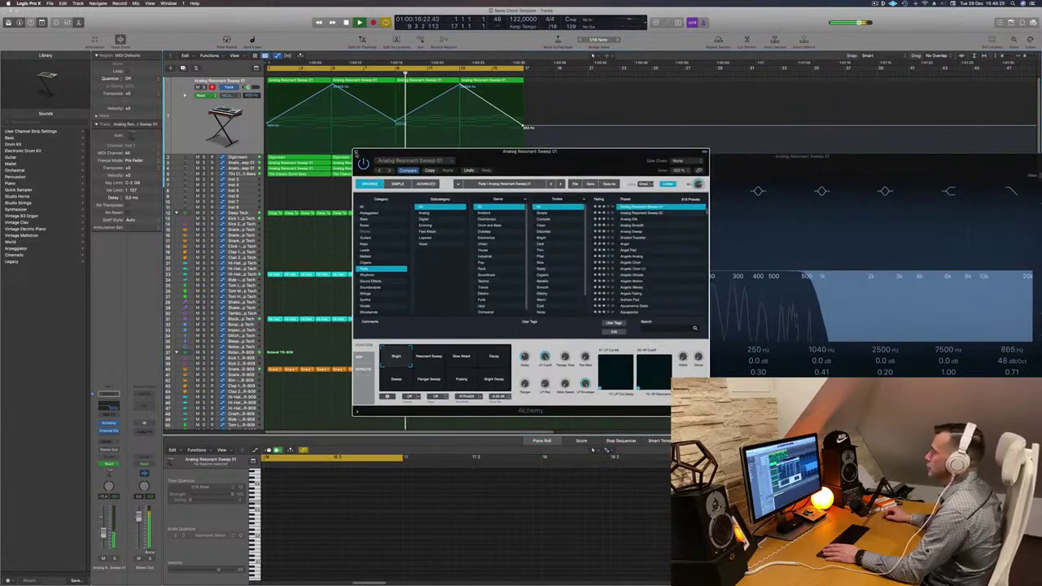
left_click(785, 176)
left_click_drag(785, 176, 535, 171)
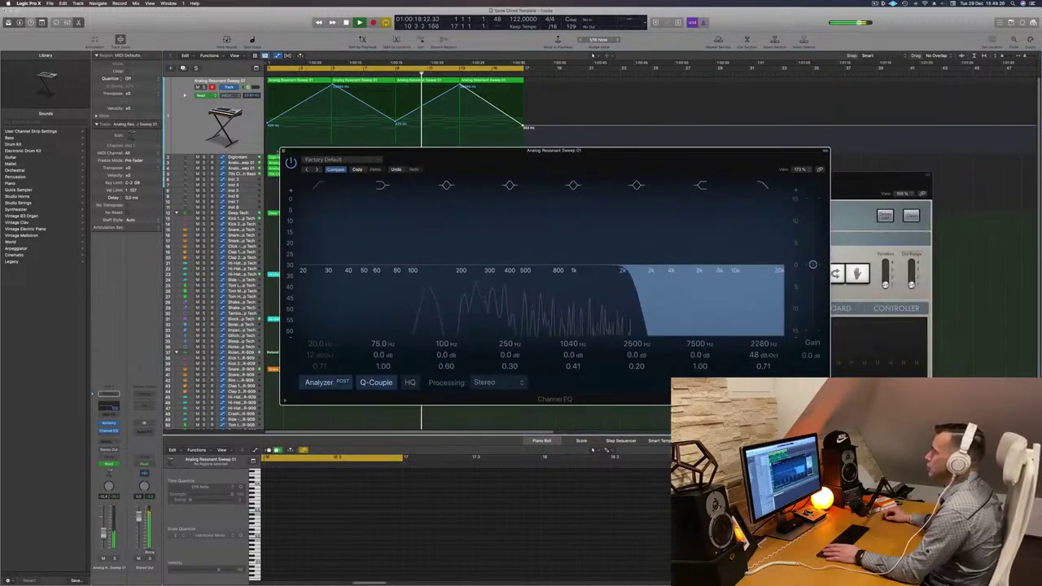
left_click(283, 152)
Copy the first block percussion region to the start of the Shaker 2 - Deep Tech track and play it
scroll(310, 277, "down", 5)
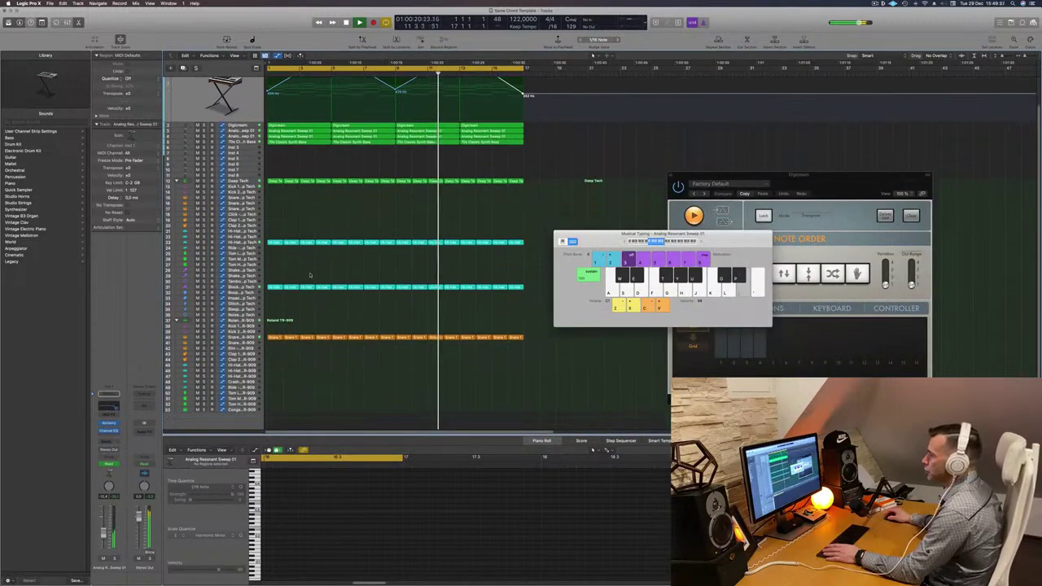
left_click(275, 274)
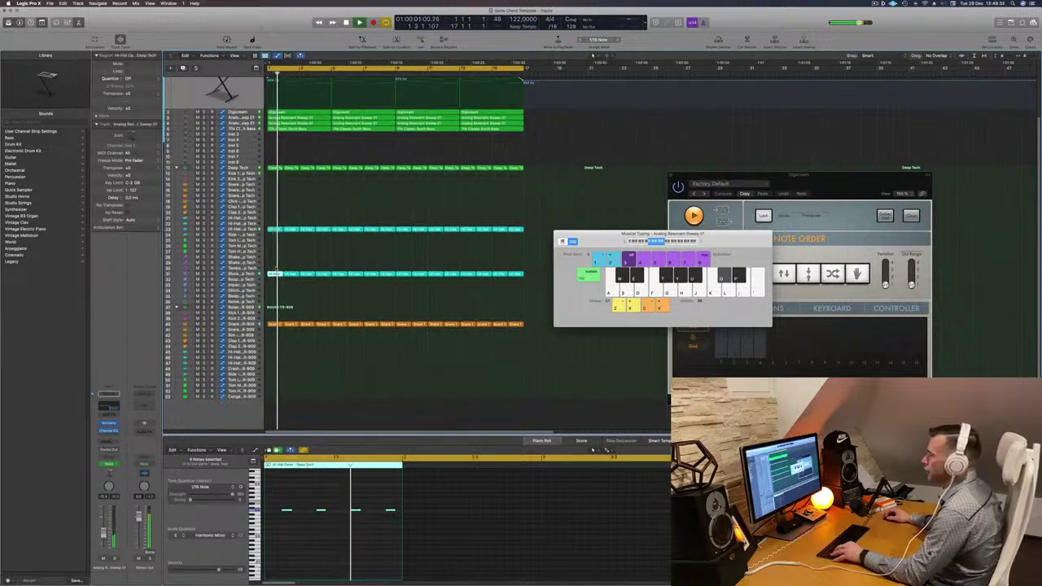
mouse_move(275, 274)
left_mouse_down()
mouse_move(275, 263)
mouse_move(279, 277)
left_mouse_up()
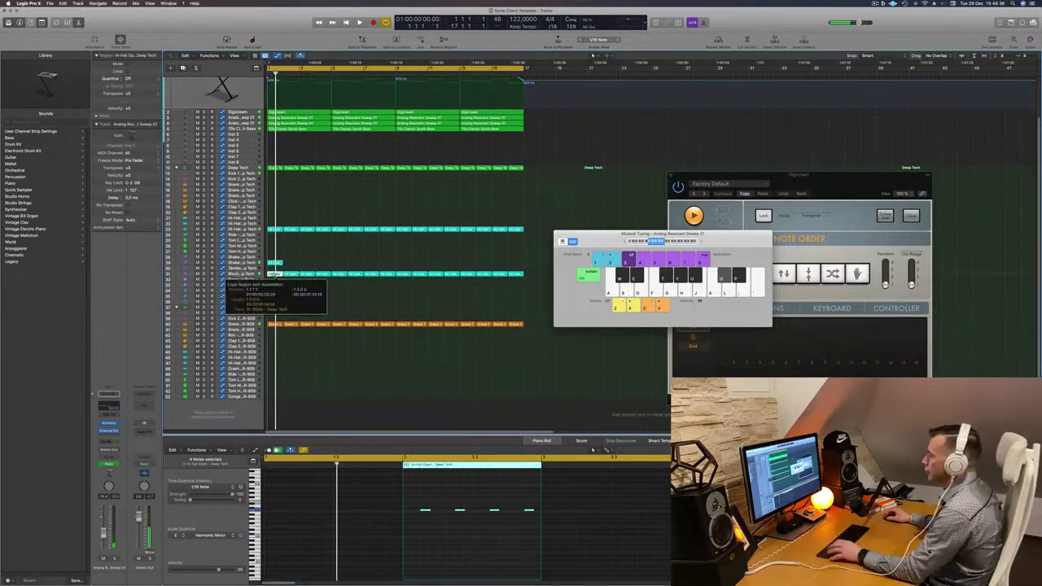
left_click_drag(276, 276, 276, 275)
key("space")
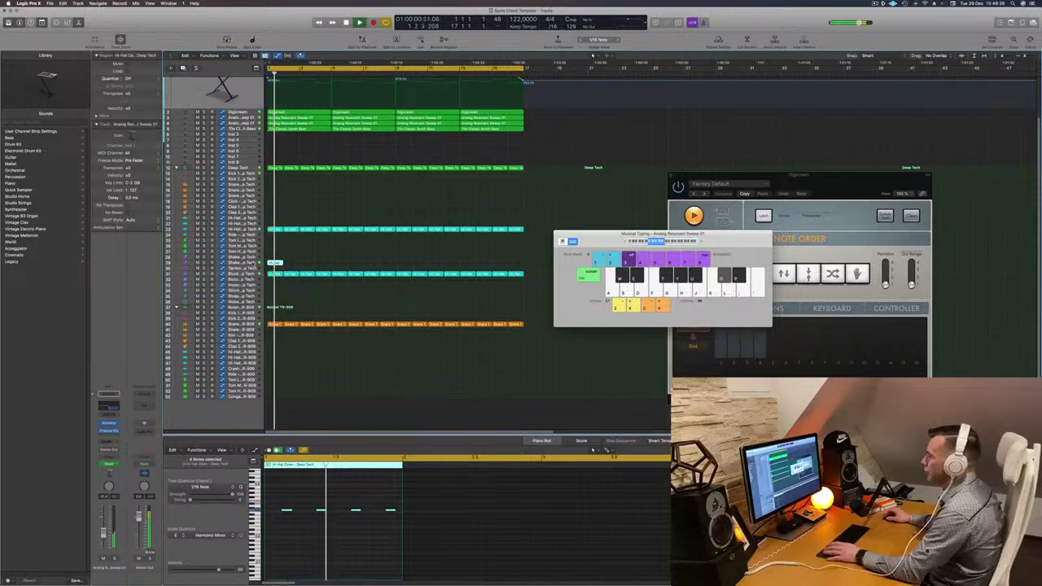
key("space")
key("space")
Load the Dual 1/8 Note Dotted preset in the Shaker 2 track's Stereo Delay and repeat the shaker region across all sixteen bars
left_click(253, 263)
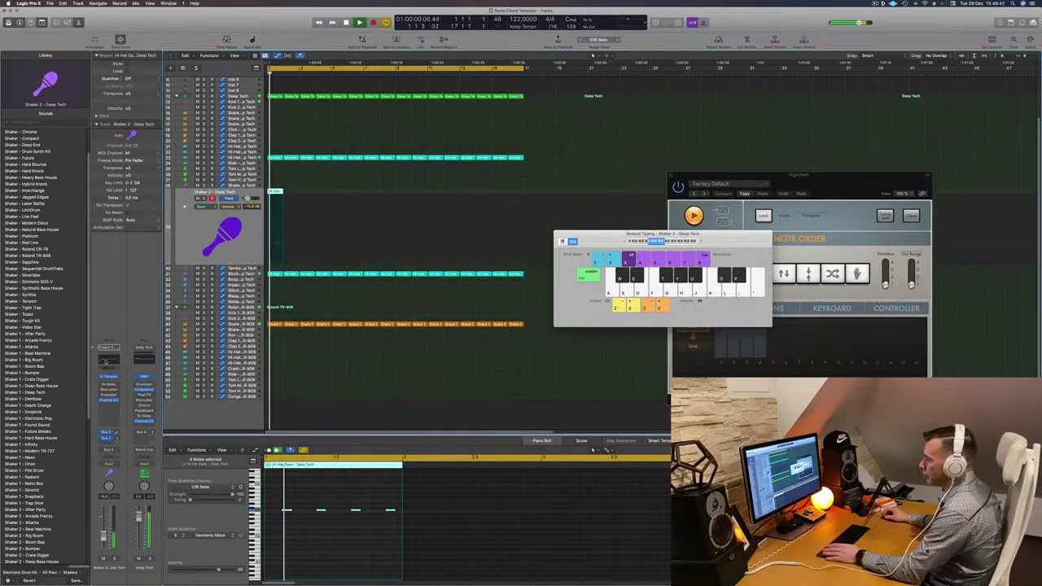
left_click(109, 385)
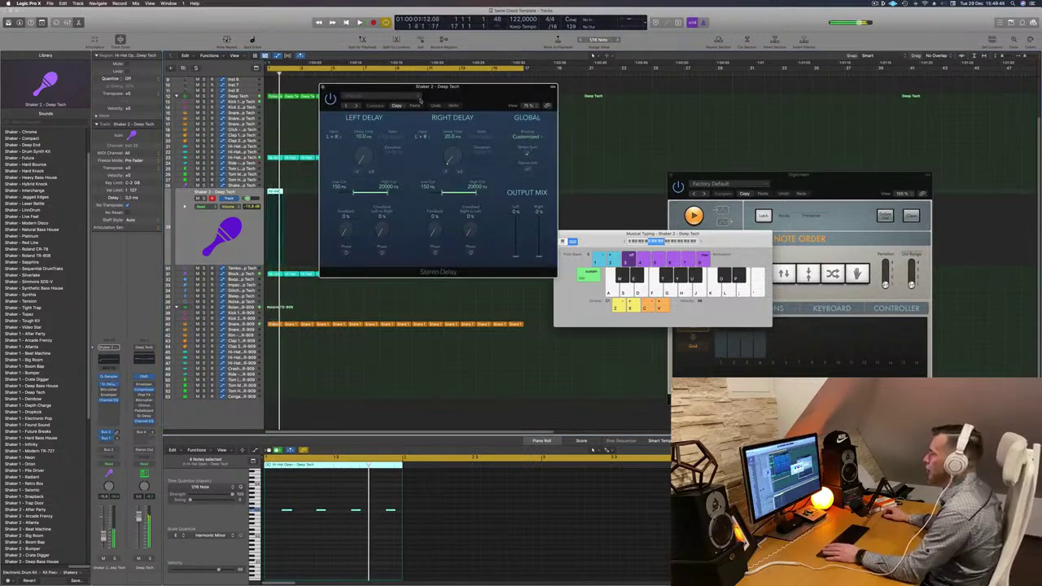
left_click(350, 105)
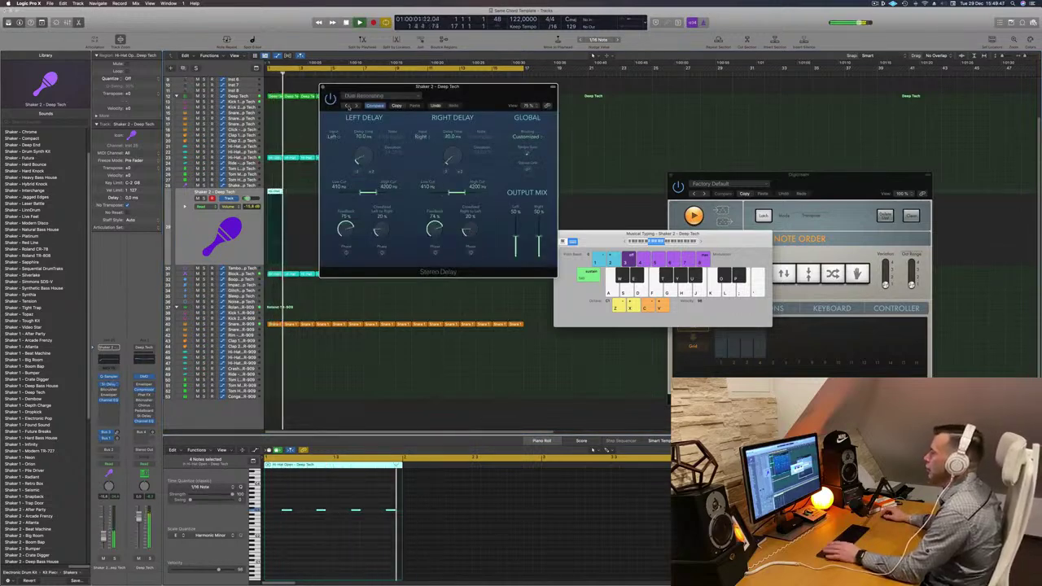
left_click(349, 107)
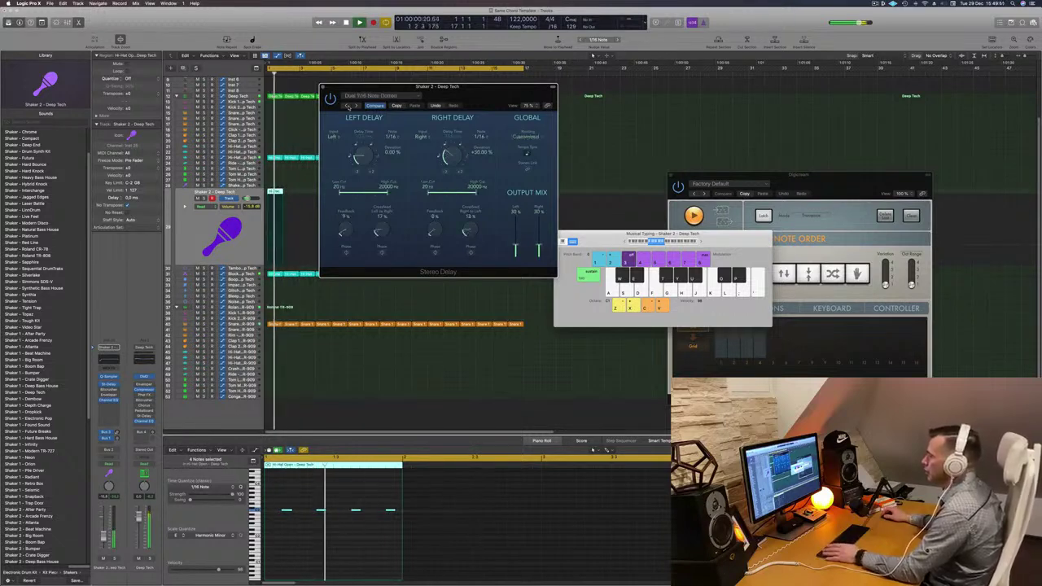
left_click(348, 107)
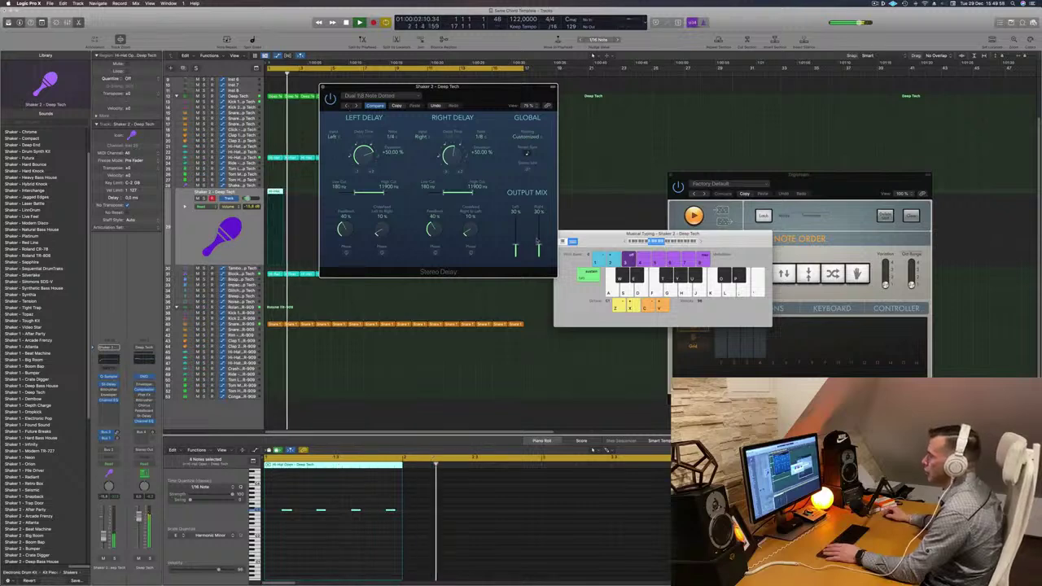
left_click_drag(437, 86, 769, 143)
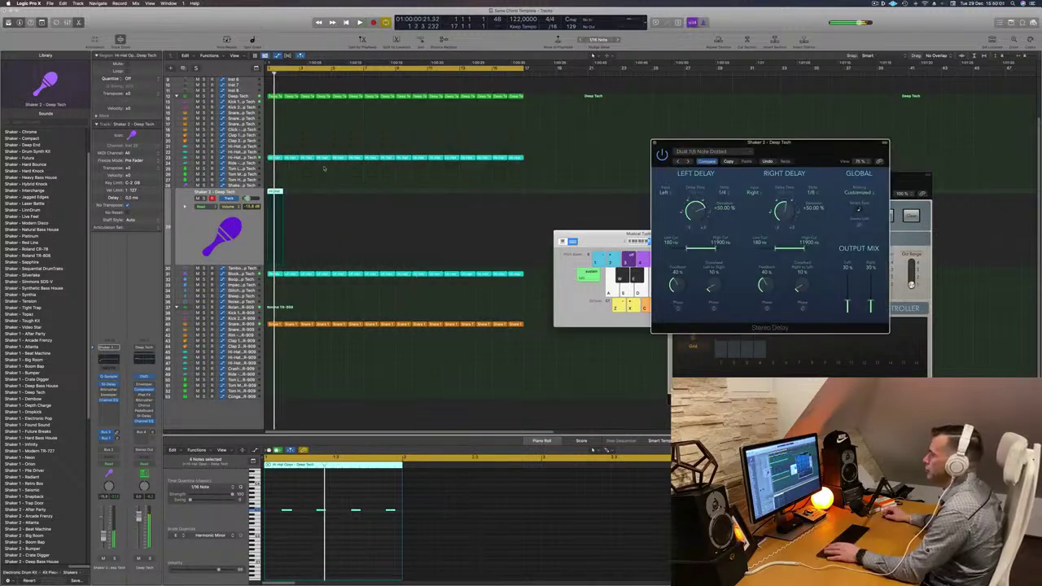
left_click_drag(273, 192, 401, 196)
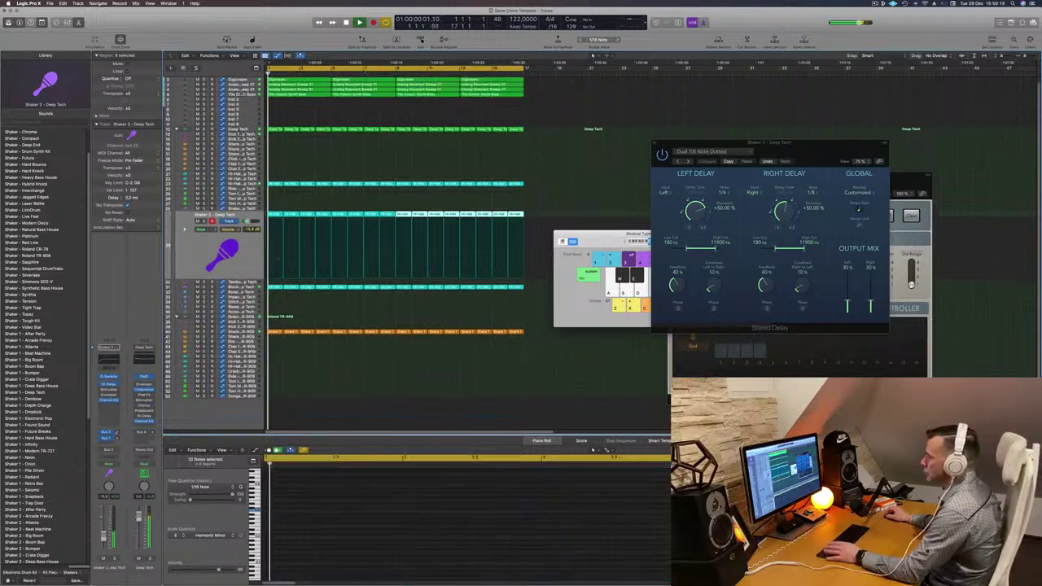
Select the Deep Tech Block track, play from the beginning, and open its Channel EQ
key("Down")
key("Down")
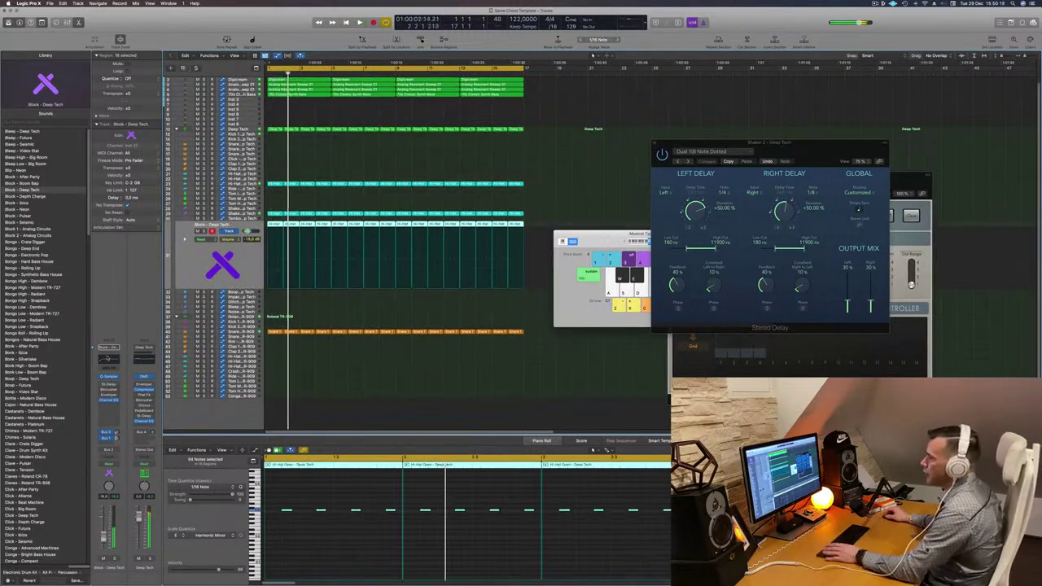
key("Return")
left_click(109, 362)
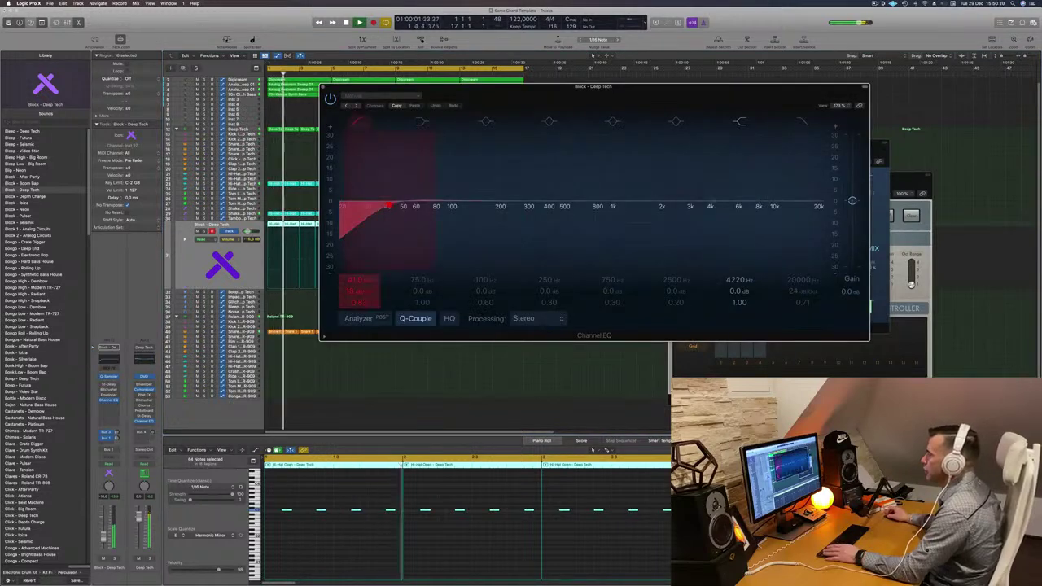
Raise the low-cut frequency in the Block - Deep Tech track's Channel EQ, close the EQ and restart playback
left_click_drag(389, 206, 500, 202)
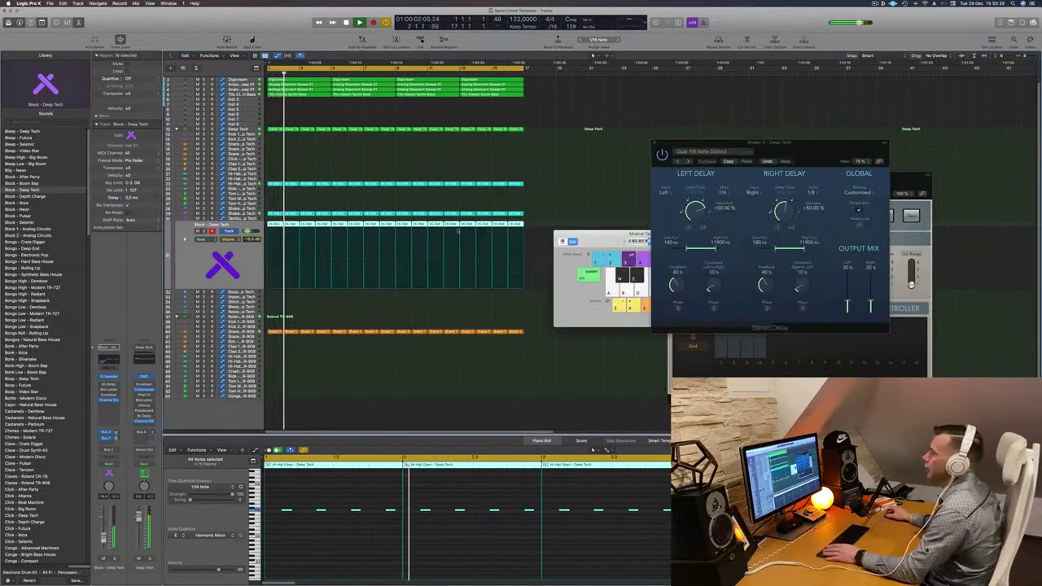
scroll(444, 193, "up", 1)
left_click(356, 173)
key("space")
key("space")
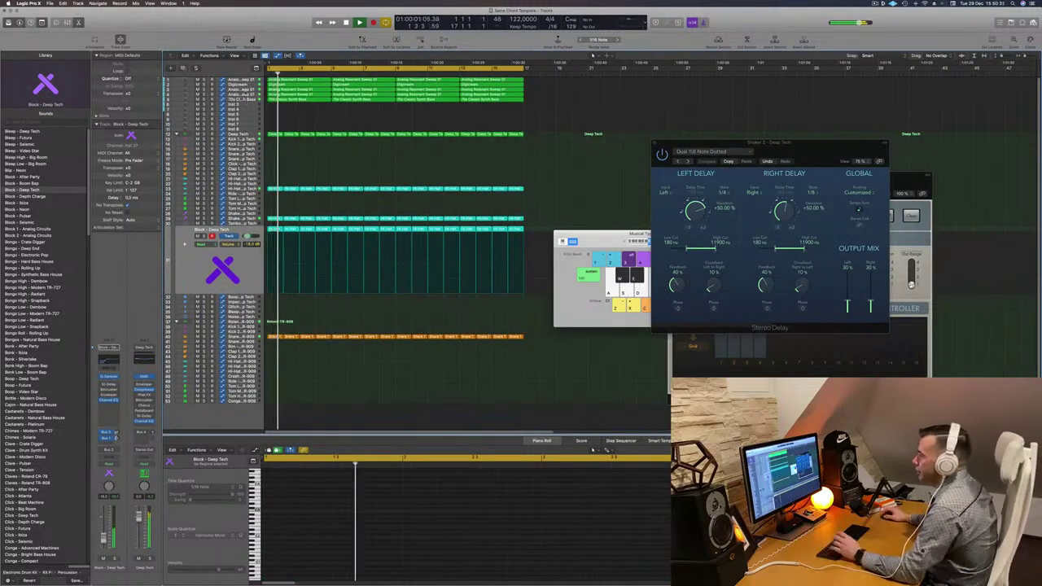
Duplicate the 70s Classic Synth Bass track with its instrument and channel settings
left_click(246, 100)
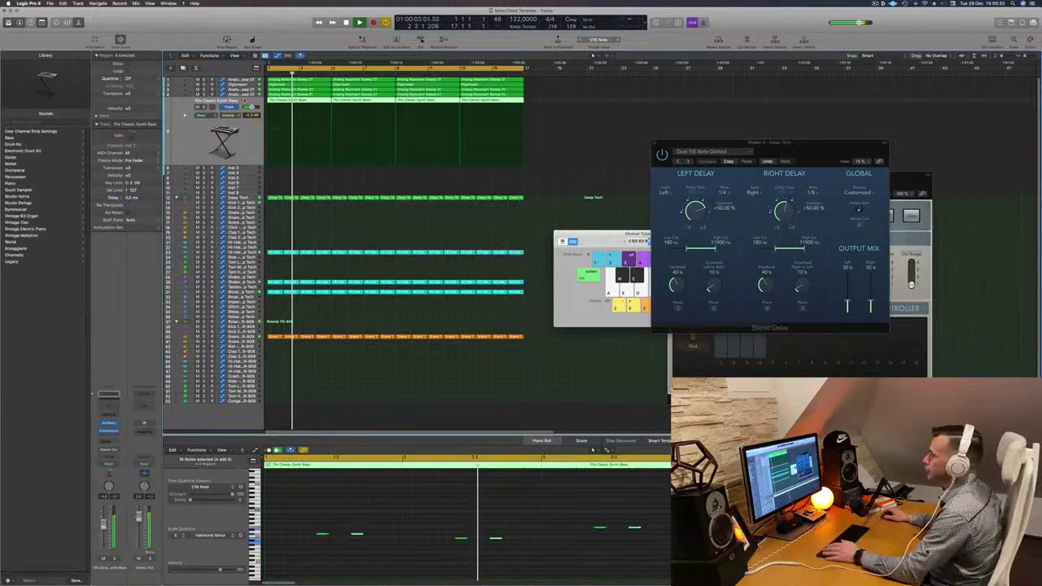
key("space")
key("space")
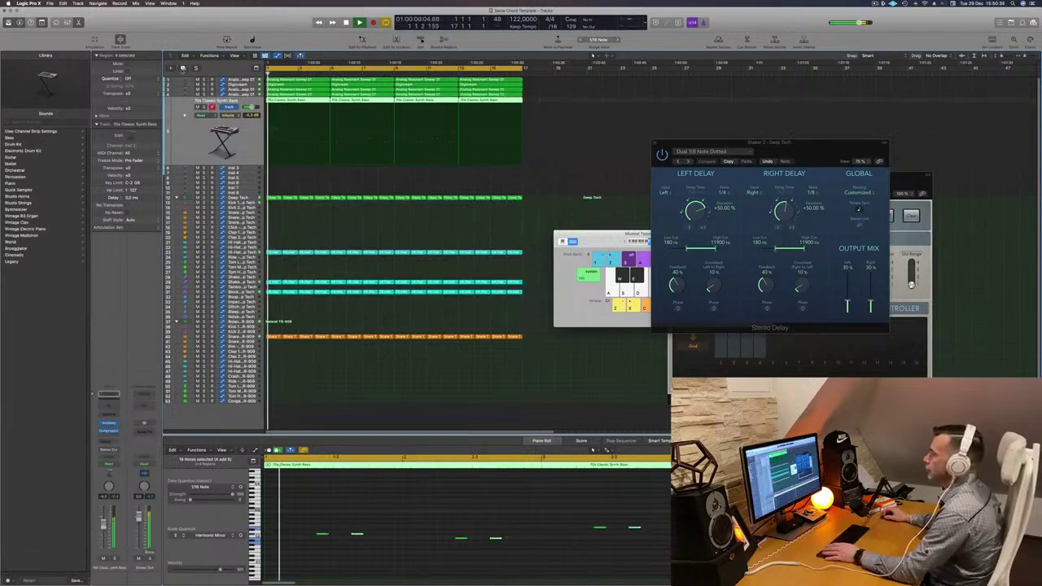
key("super+d")
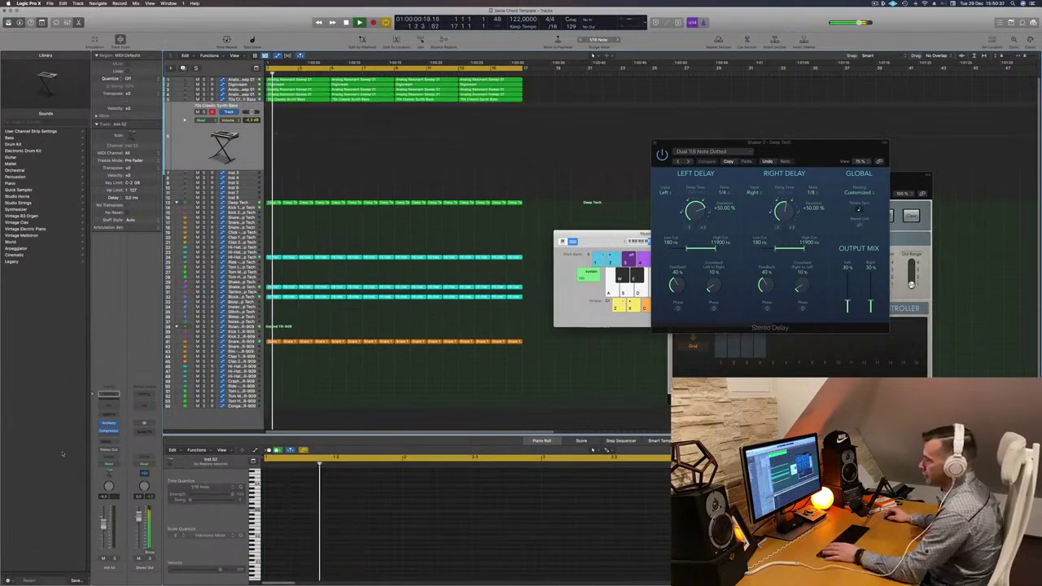
Add a send to Bus 7 on the duplicated synth bass track
left_click(108, 440)
mouse_move(122, 450)
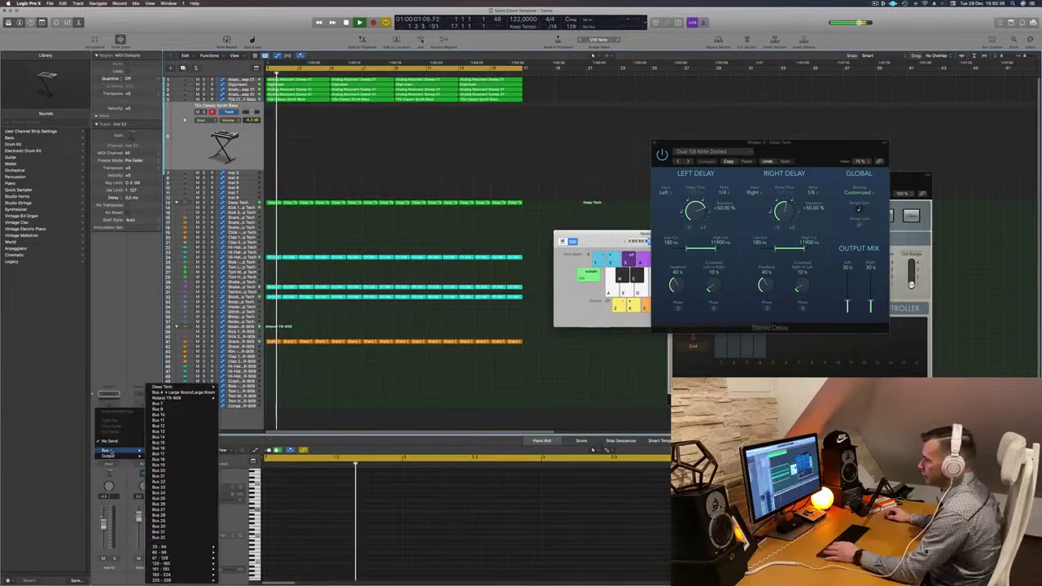
left_click(173, 404)
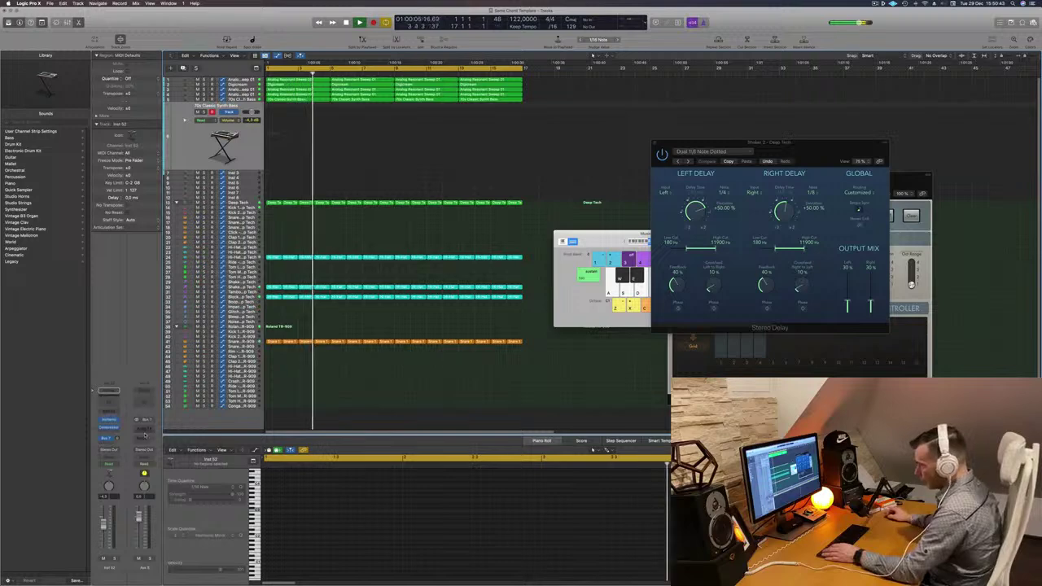
Insert a SilverVerb on the Bus 7 aux channel and load its grandiose preset
left_click(144, 426)
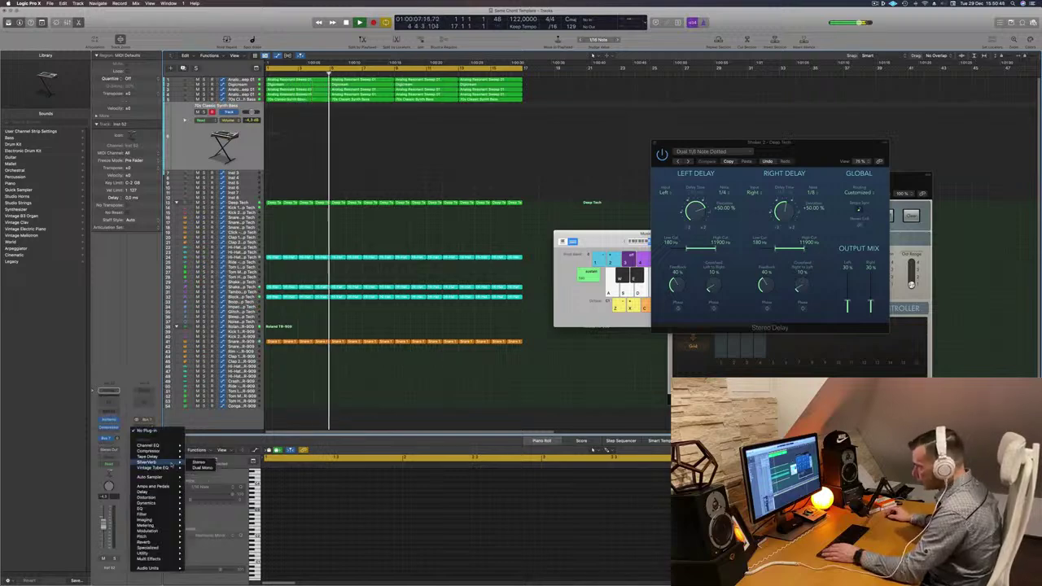
left_click(151, 463)
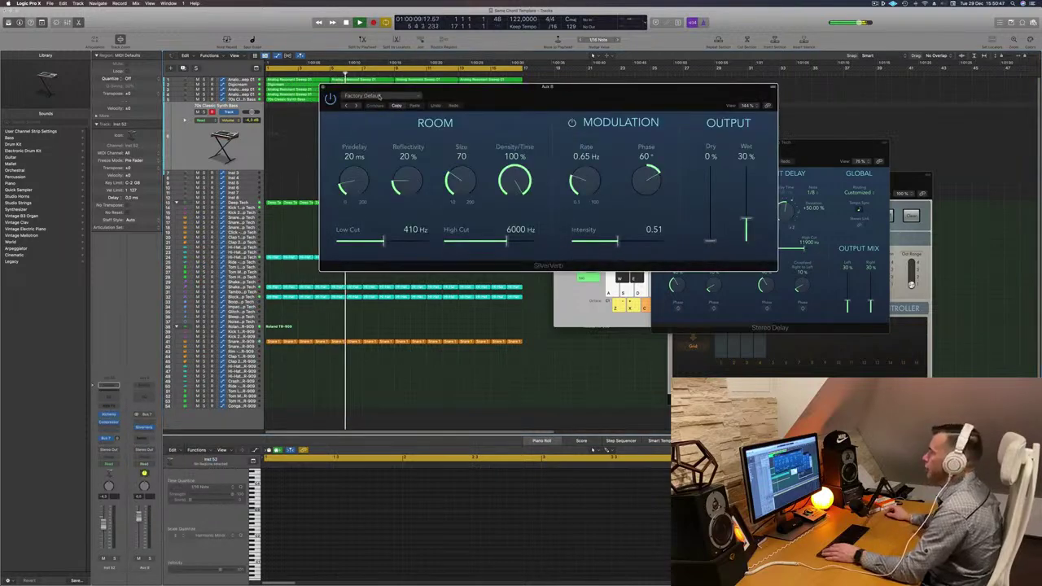
left_click(380, 96)
left_click(362, 217)
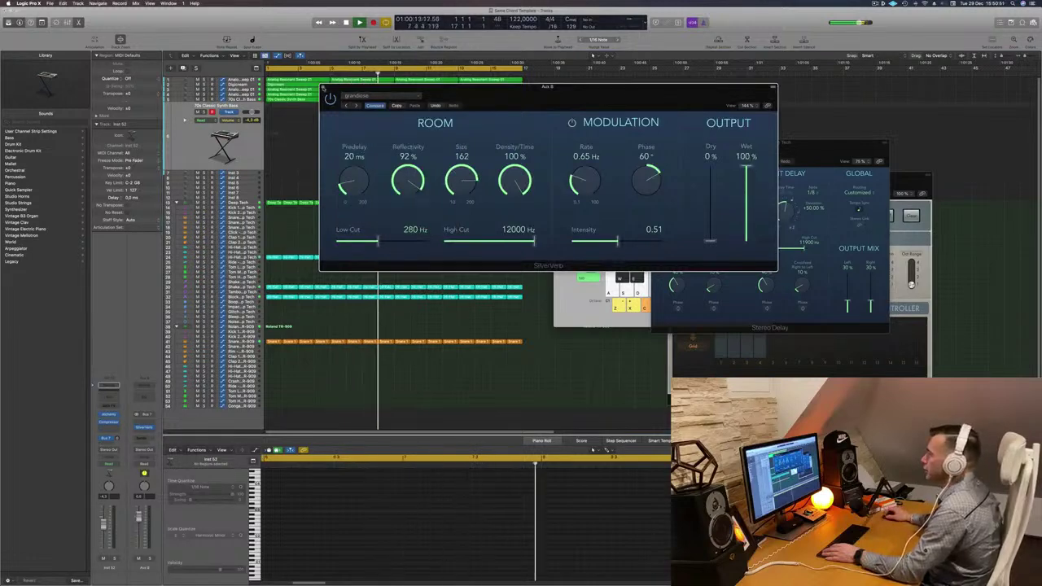
left_click(324, 87)
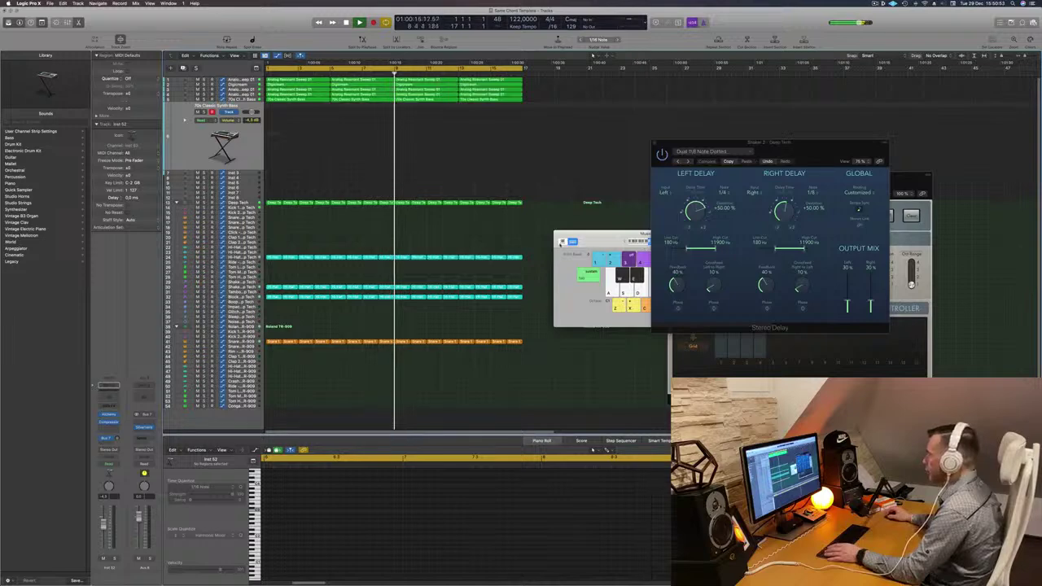
Bring the Musical Typing keyboard into view and choose the Bright variation in the duplicated track's Alchemy synth
left_click_drag(623, 234, 508, 242)
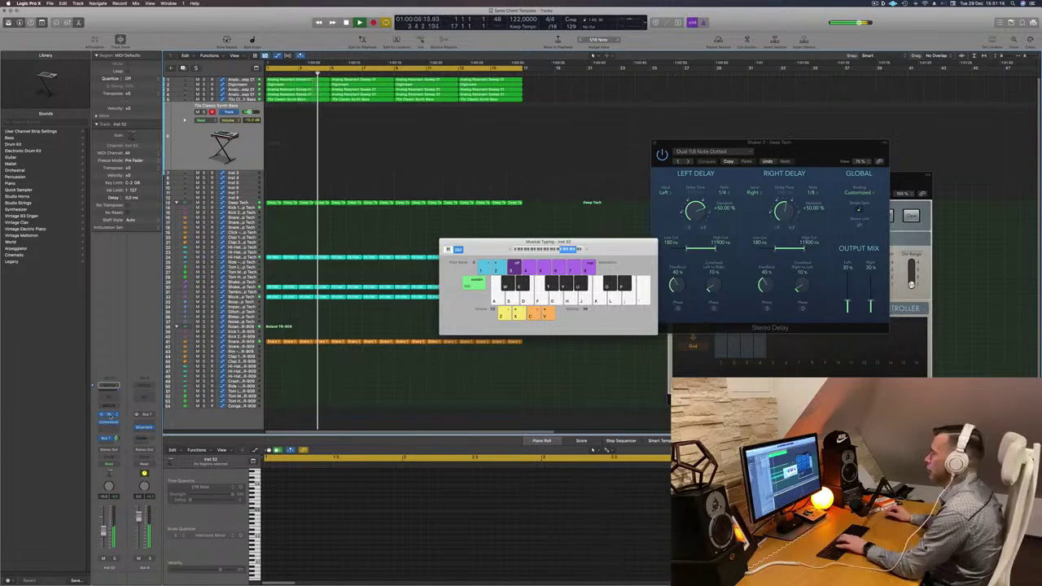
left_click(109, 415)
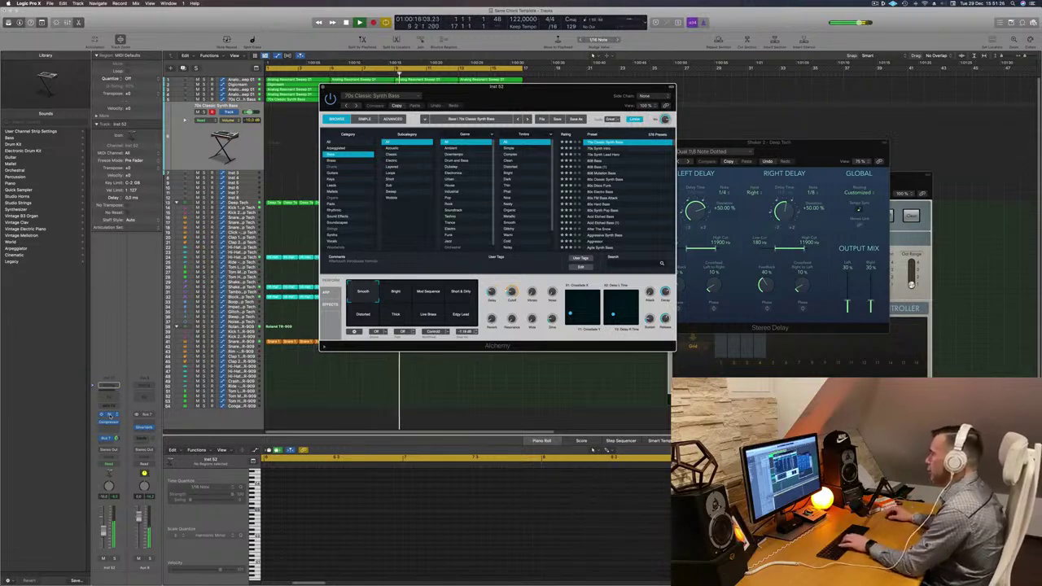
left_click(399, 295)
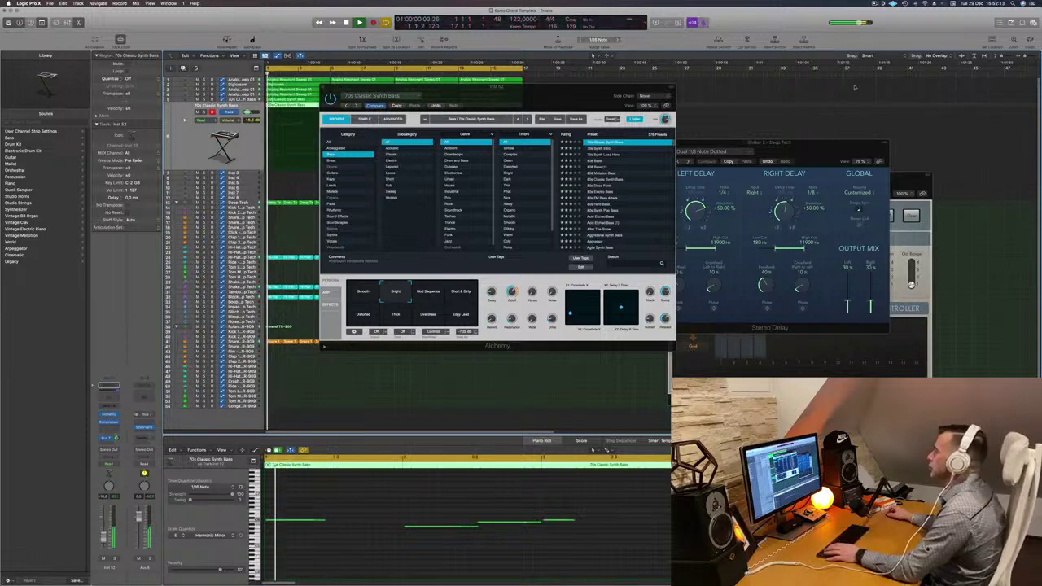
Place the Alchemy window beside the tracks and delete the recorded region on the duplicated synth bass track
left_click_drag(471, 86, 799, 101)
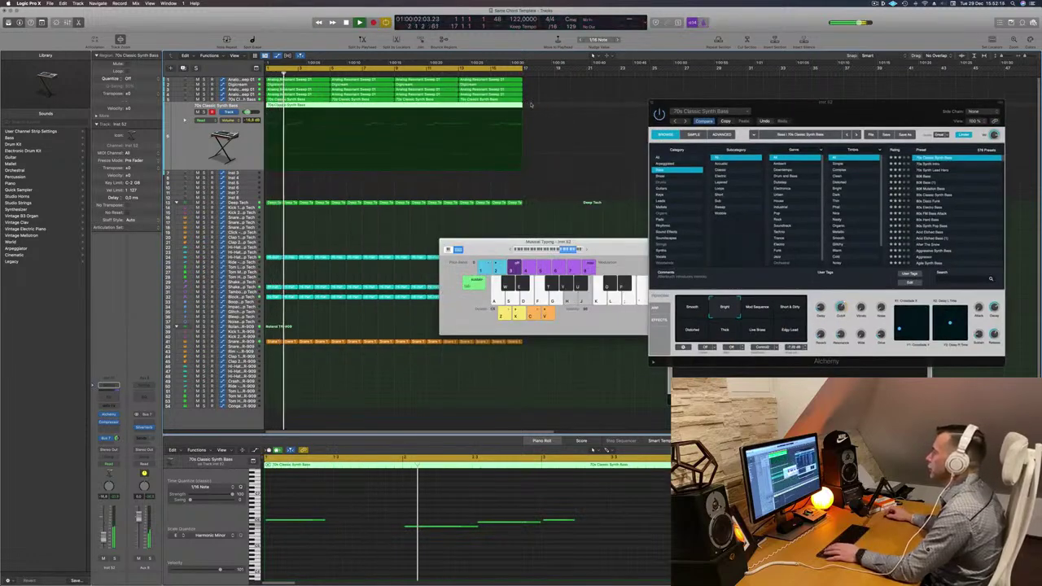
left_click(532, 104)
left_click(508, 109)
key("Delete")
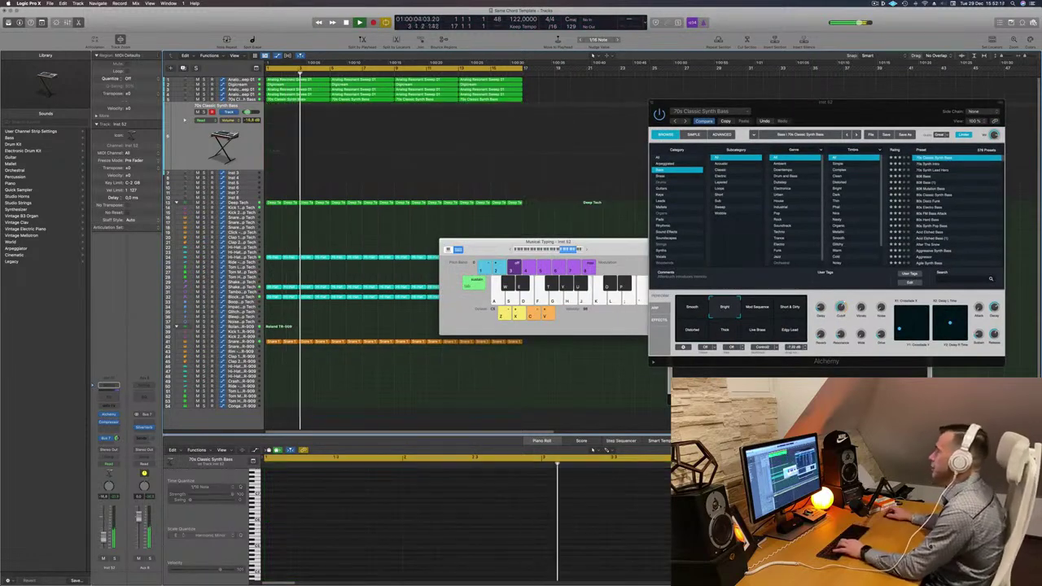
Audition the 70s Classic Synth Bass variations in Alchemy, including Mod Sequence, Short & Dirty, Distorted and Edgy Lead, ending on Thick
left_click_drag(721, 109, 694, 109)
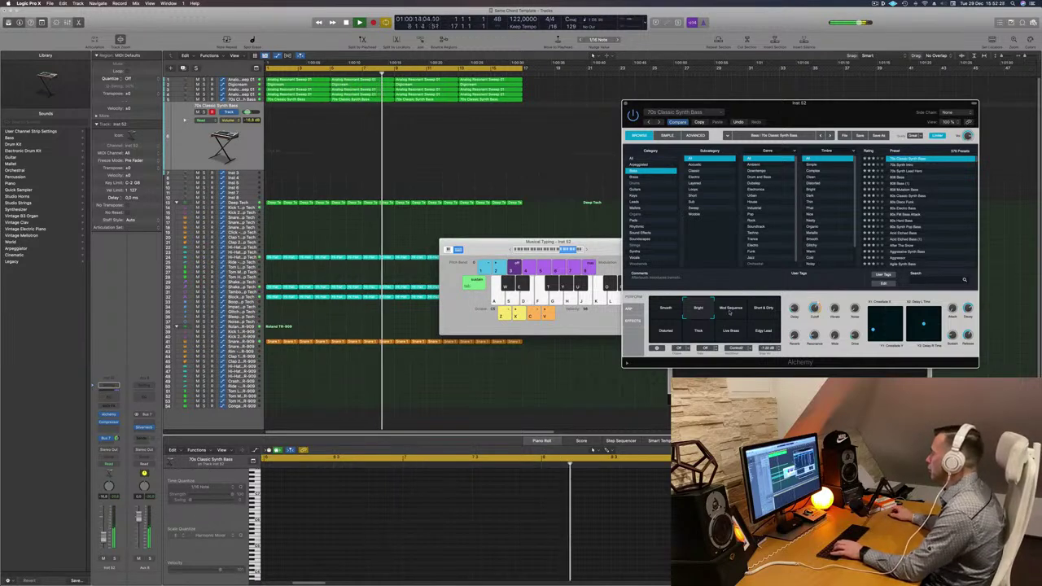
left_click(730, 309)
left_click(765, 309)
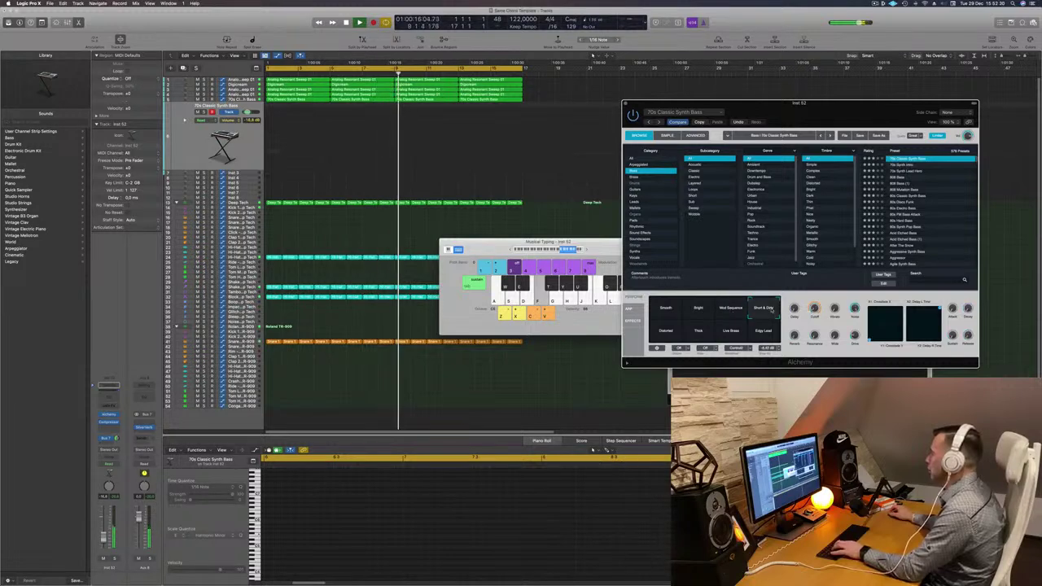
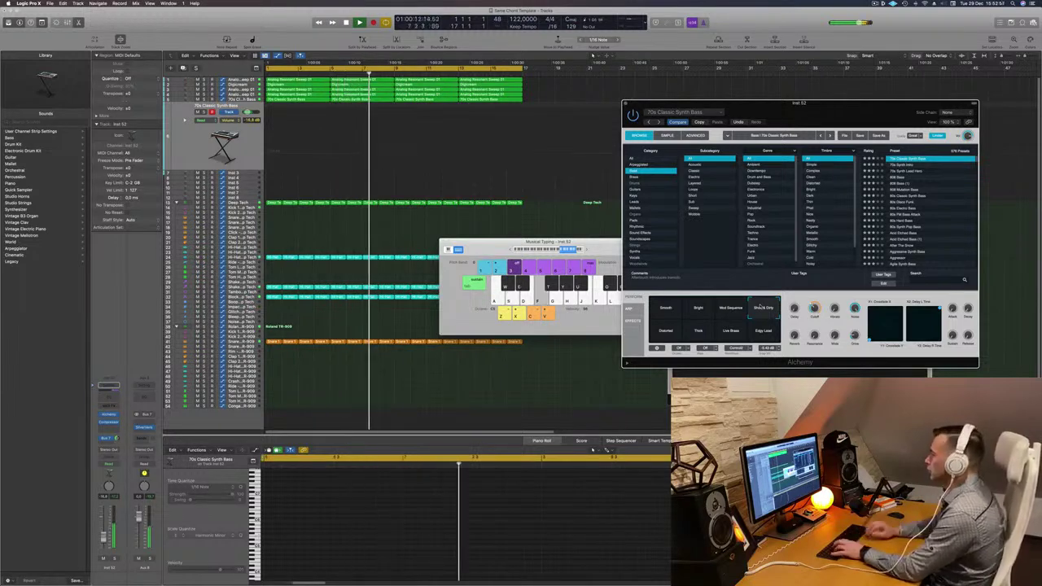
left_click(665, 331)
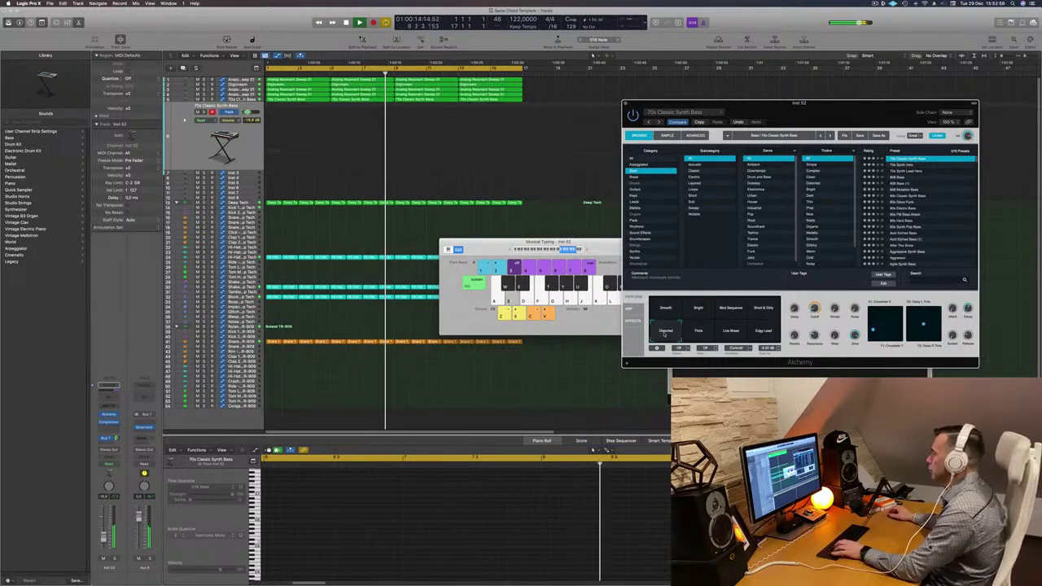
left_click(697, 331)
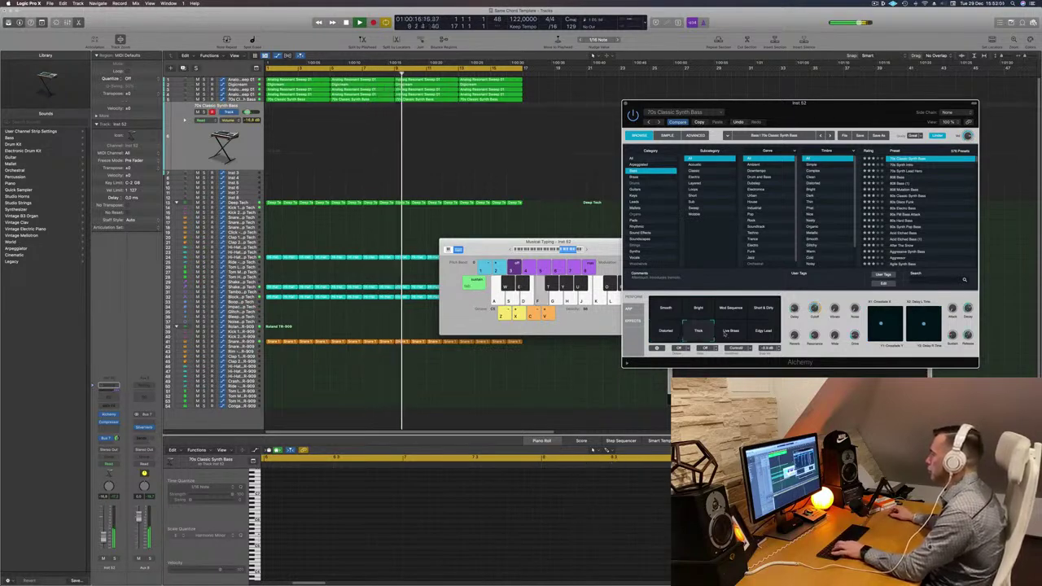
left_click(724, 333)
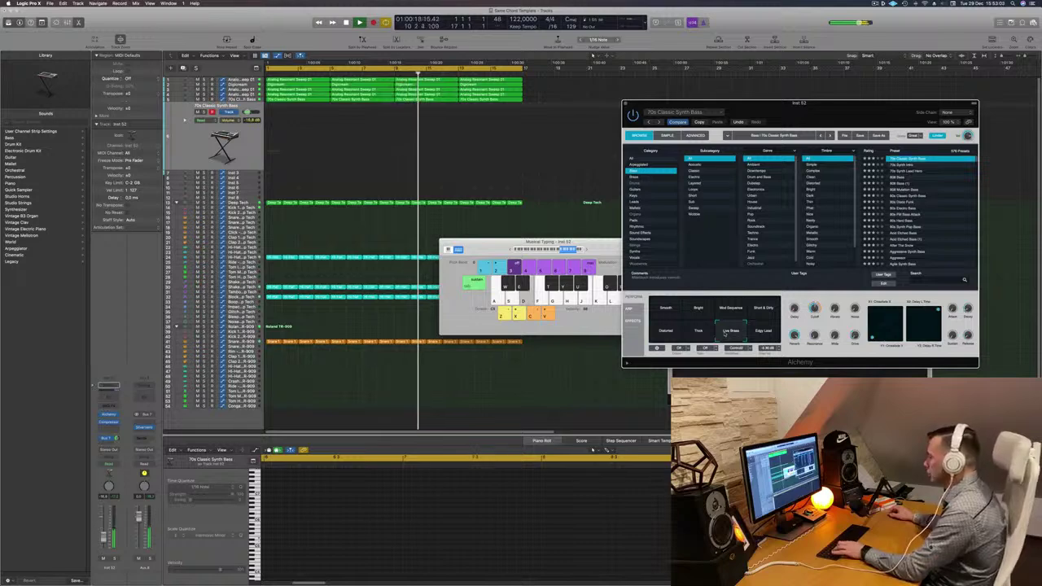
left_click(713, 332)
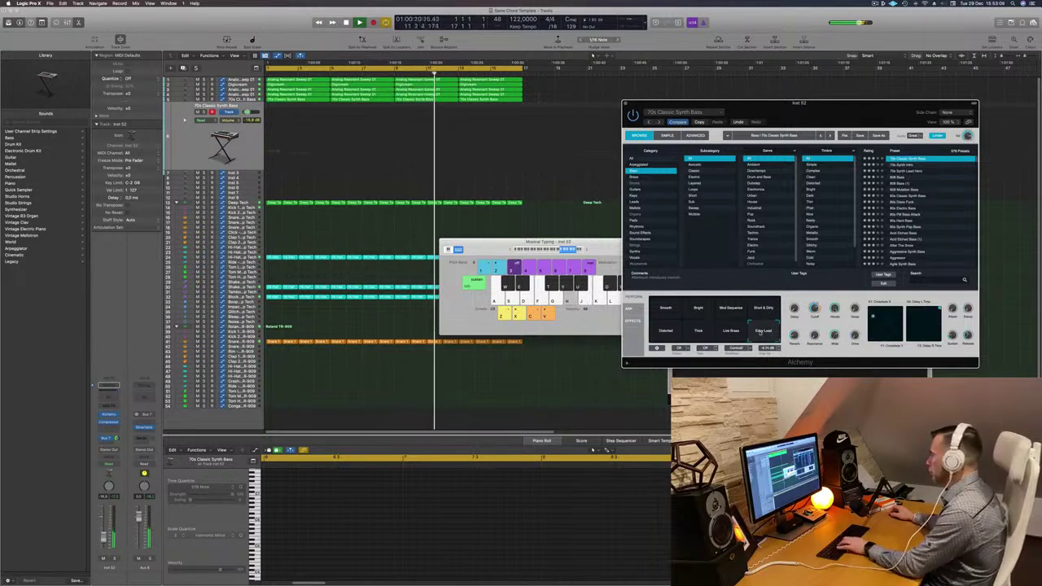
left_click(706, 332)
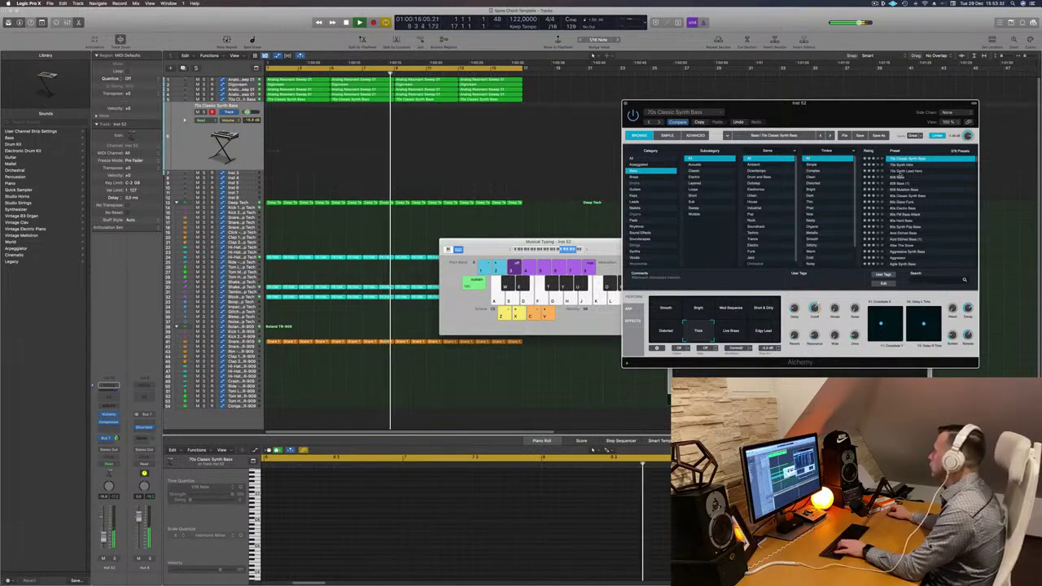
Audition the Alchemy bass presets from 70s Synth Lead Hero and 808 Bass through to 80s Classic Synth Bass
left_click(912, 171)
left_click(899, 178)
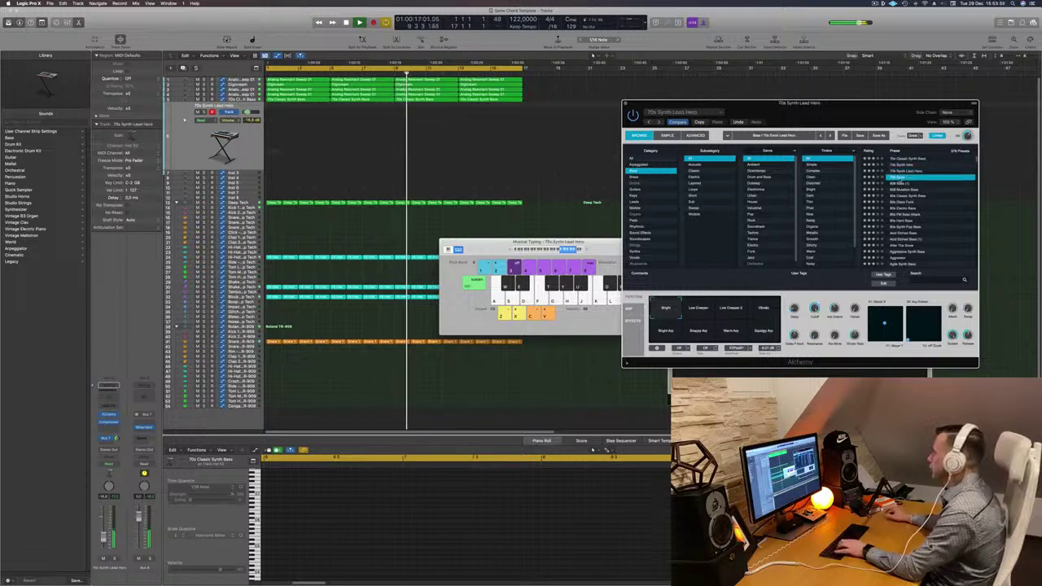
left_click(899, 182)
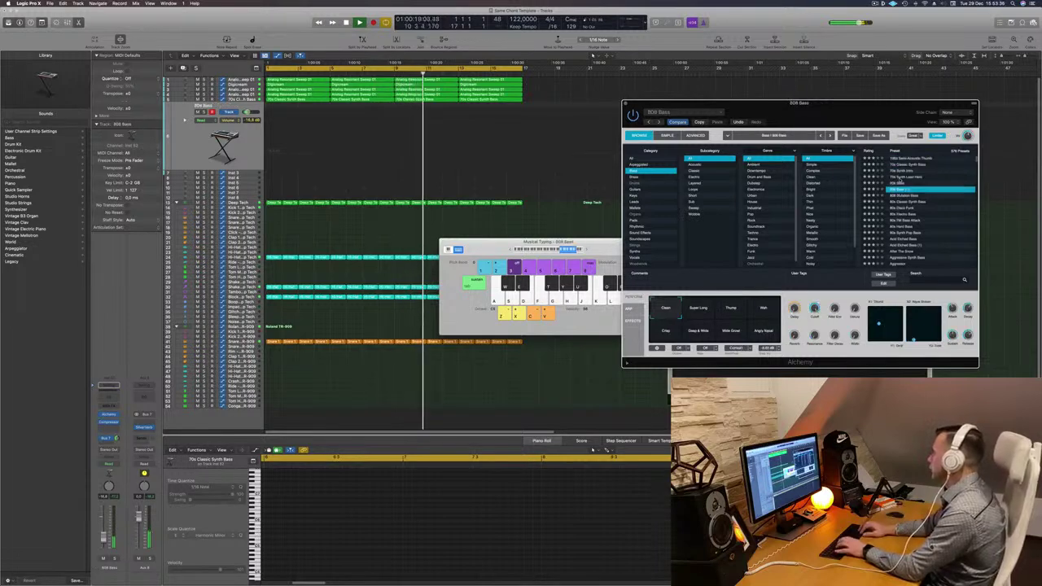
key("Down")
key("Down")
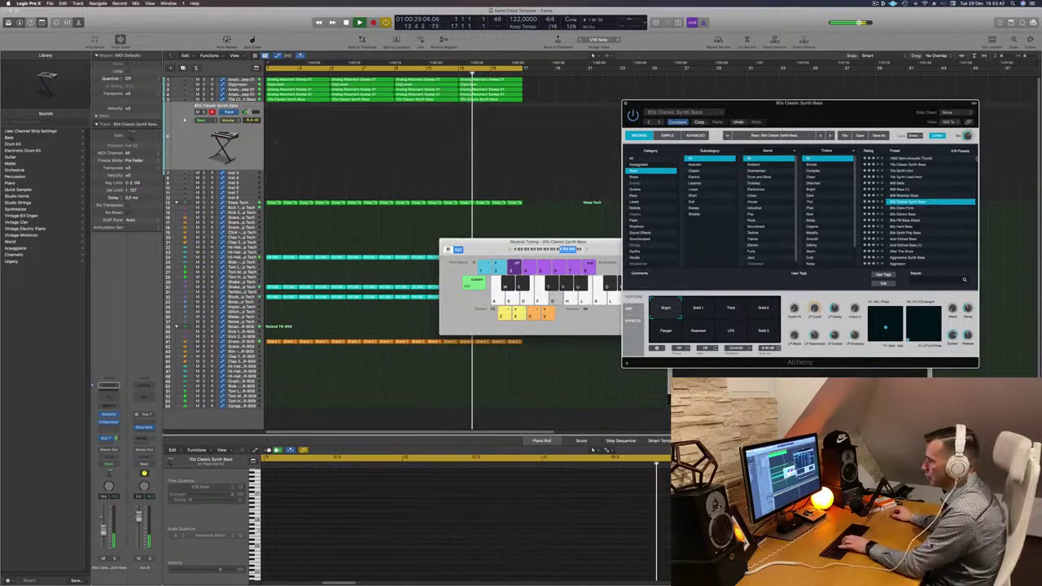
Try the bass presets 80s Disco Funk, 80s FM Bass Attack, 80s Synth Pop Bass and After The Snow
left_click(916, 209)
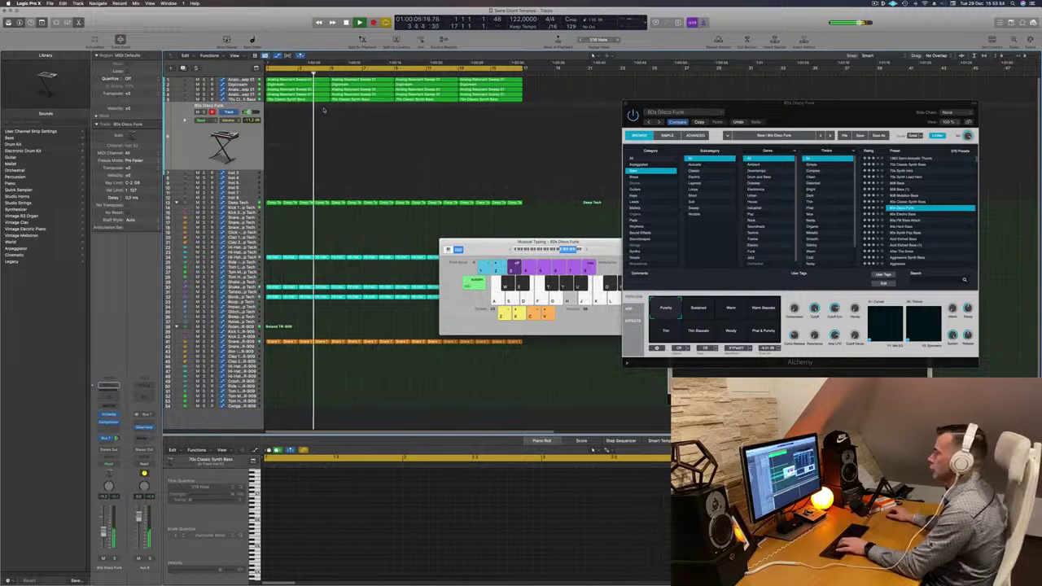
left_click(902, 220)
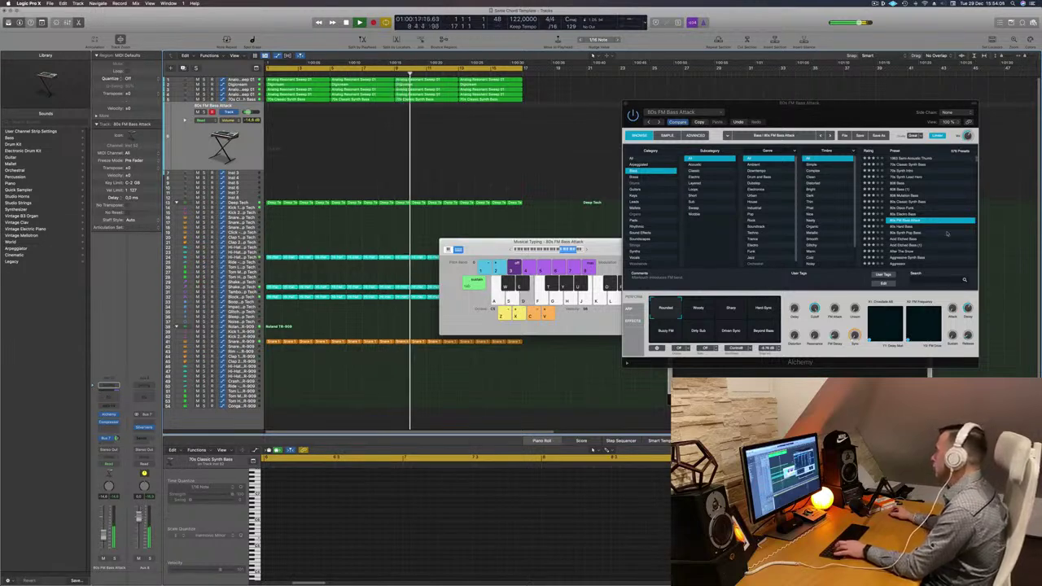
left_click(906, 233)
left_click(907, 233)
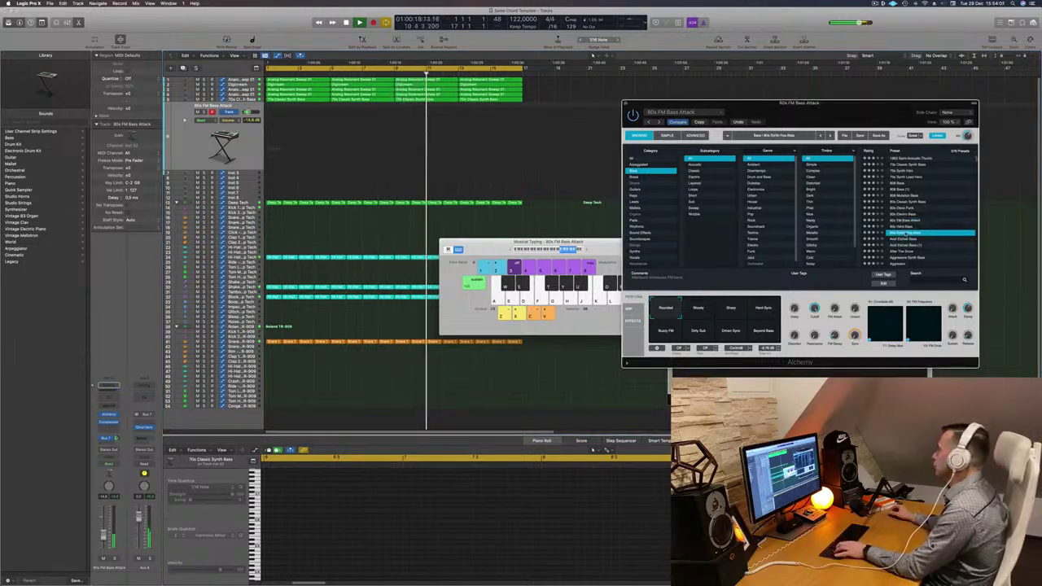
left_click(910, 252)
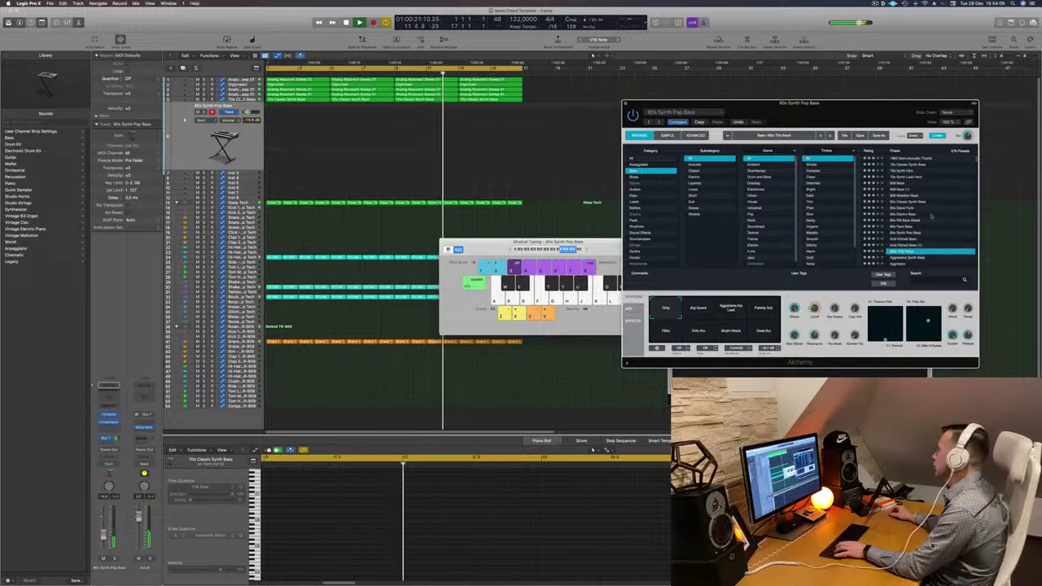
scroll(928, 220, "down", 2)
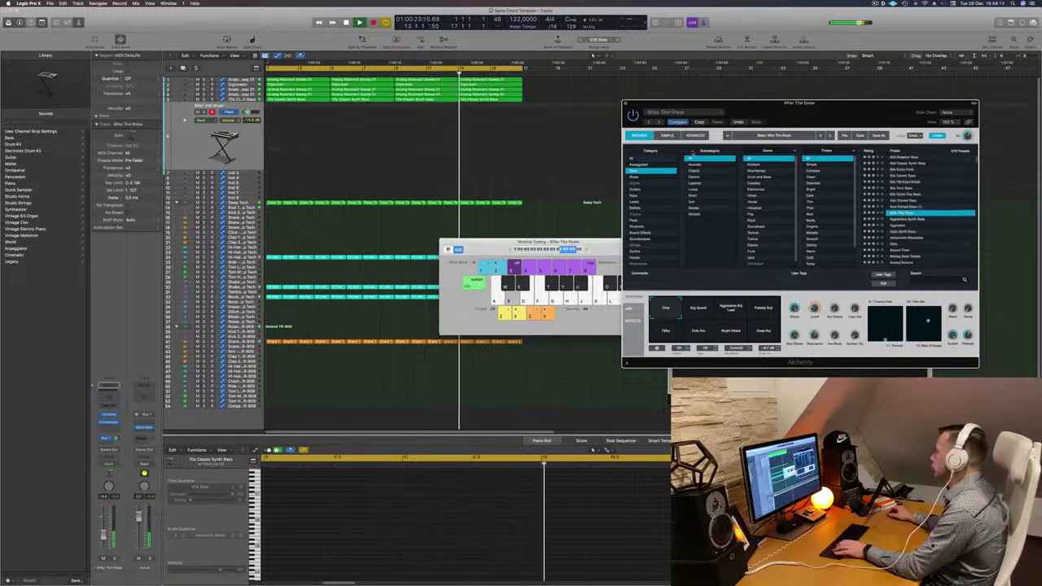
Load the Autoharp-Binaural preset from Alchemy's Keys category and play test notes with the Musical Typing keyboard
left_click(635, 196)
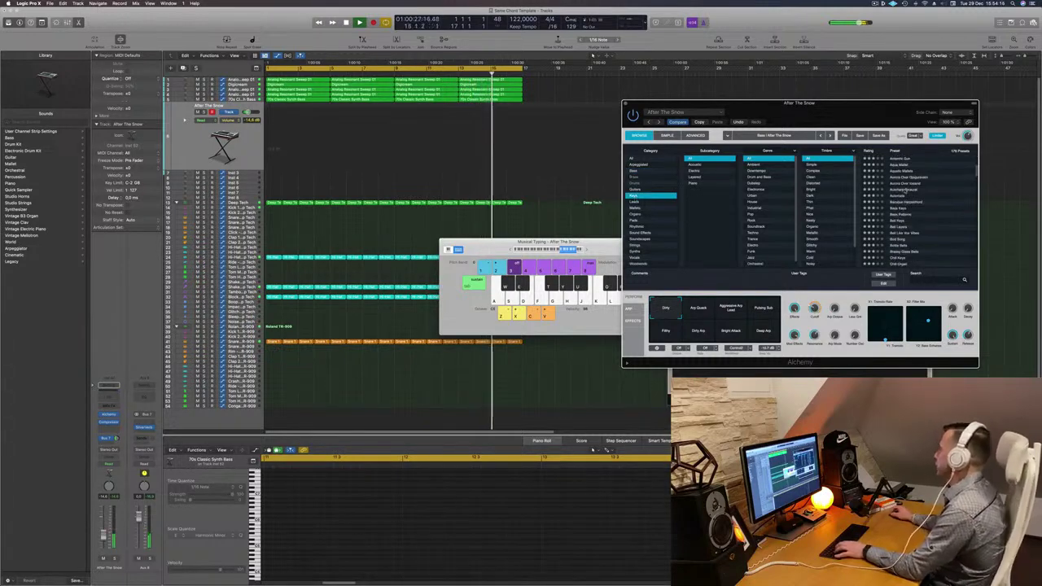
left_click(906, 189)
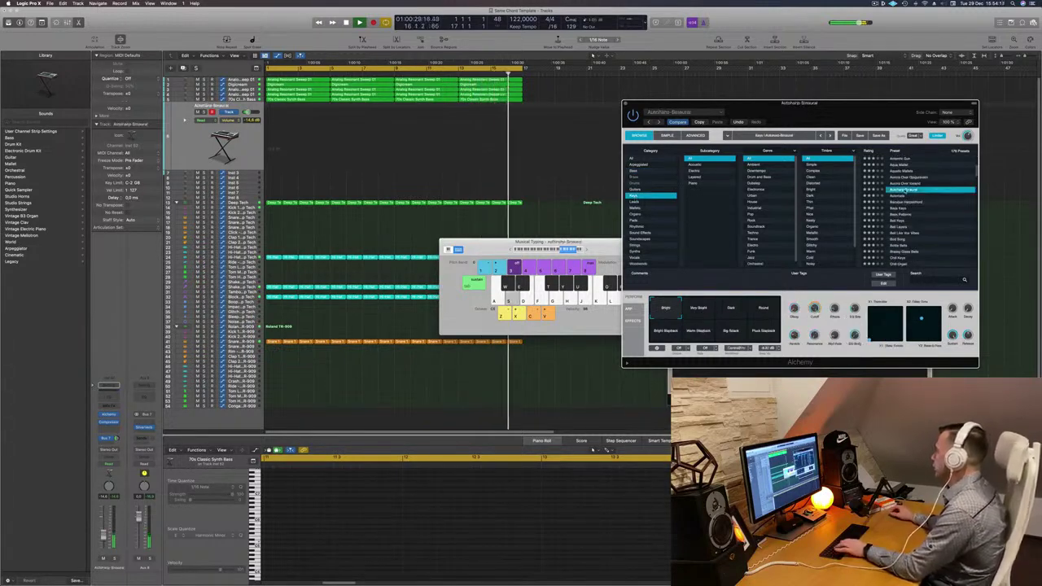
key("d")
key("f")
left_click(558, 251)
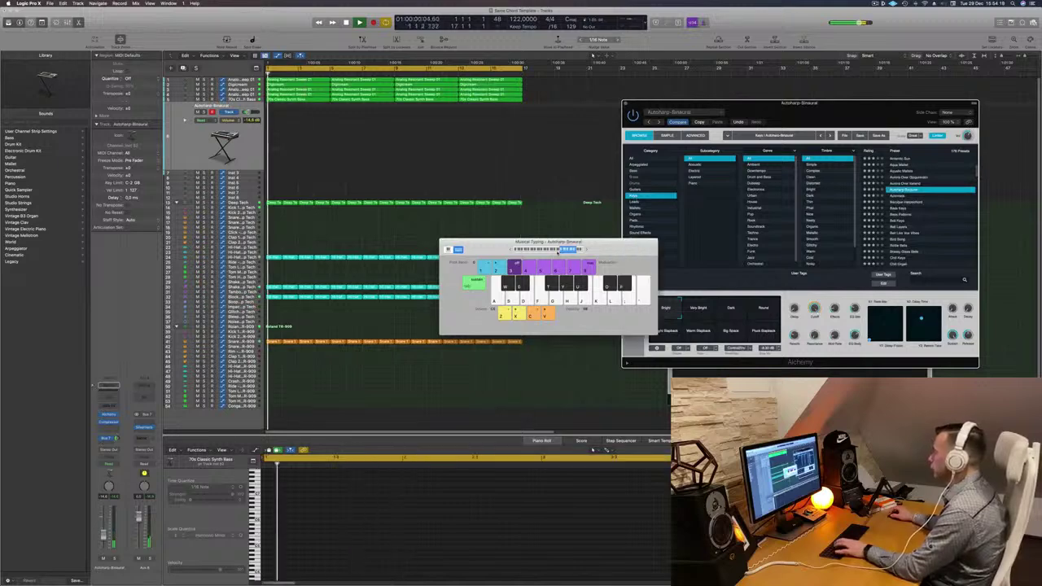
Play test notes on the Autoharp-Binaural preset, and audition the Bird Song and Breezy Glass Bells presets over the loop
key("d")
key("f")
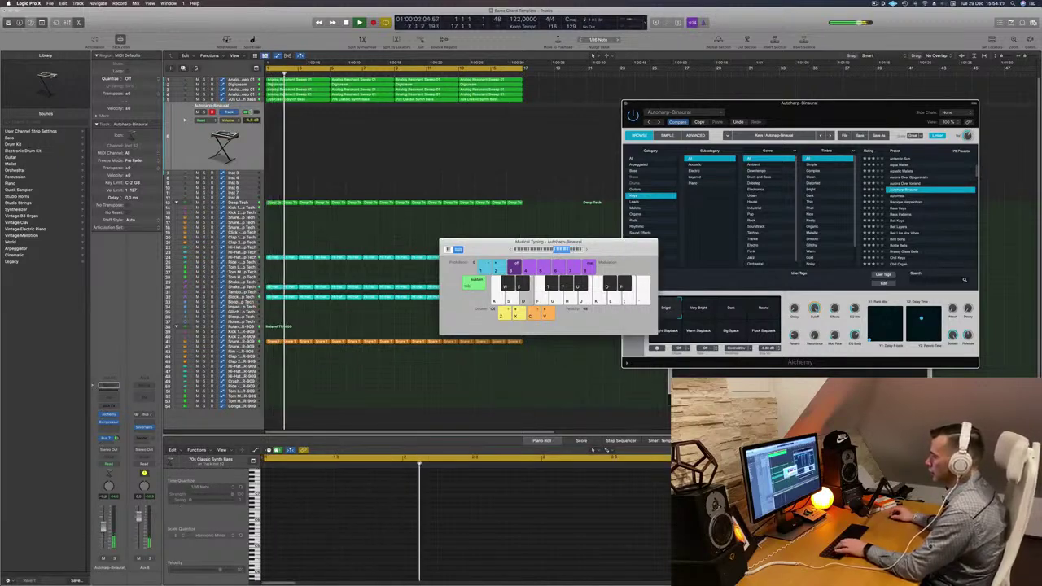
key("f")
key("f")
left_click(896, 239)
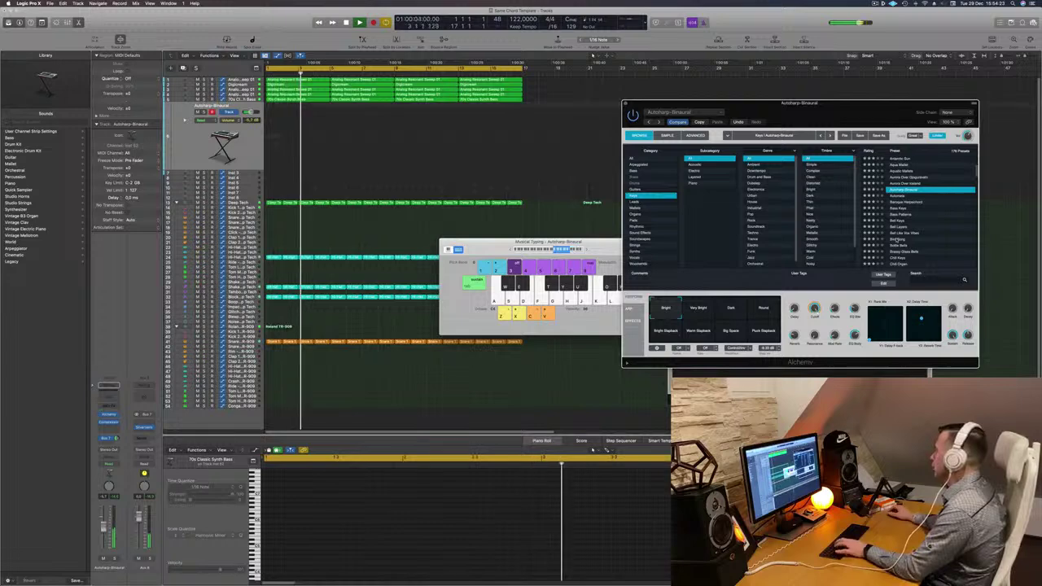
left_click(910, 239)
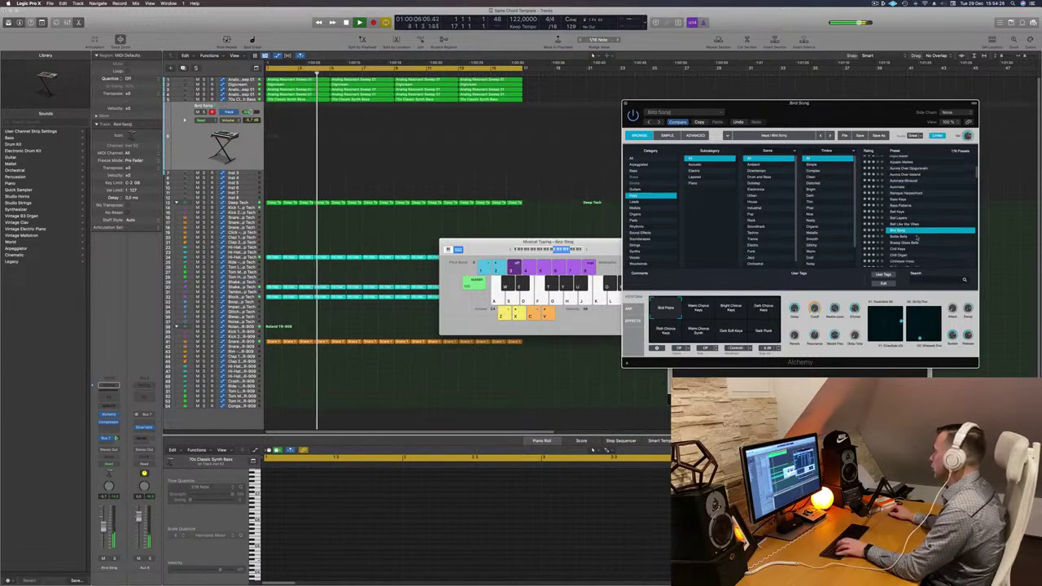
left_click(916, 241)
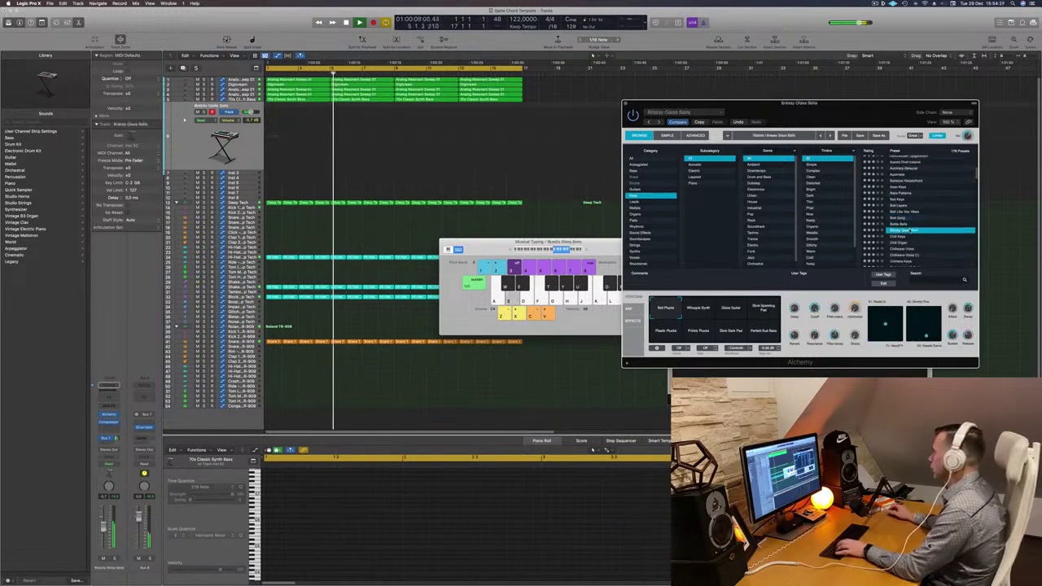
Load the Chill Keys preset and lower the Musical Typing octave range while playing test notes
left_click(899, 237)
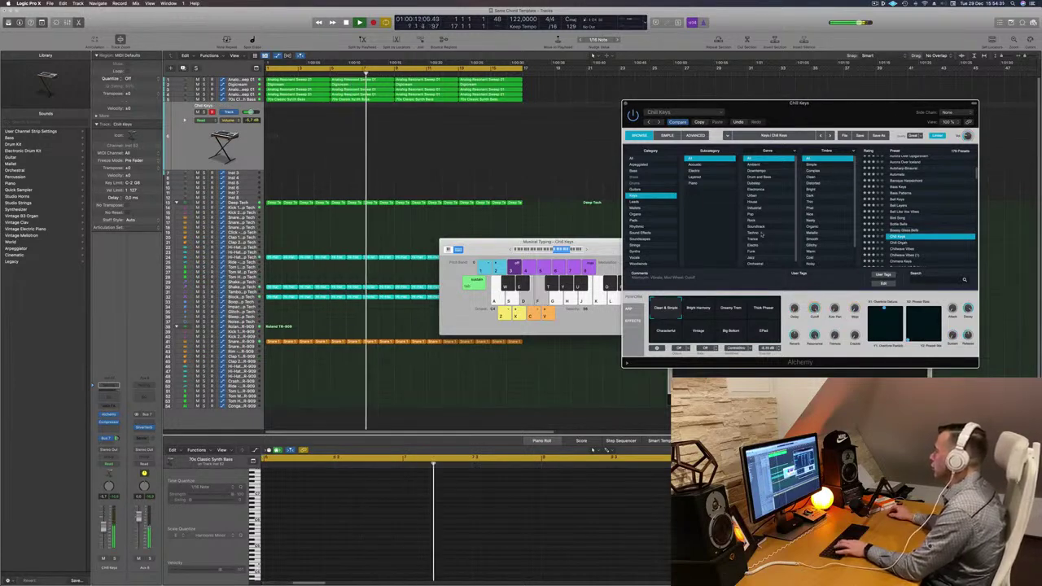
left_click(556, 251)
key("s")
key("x")
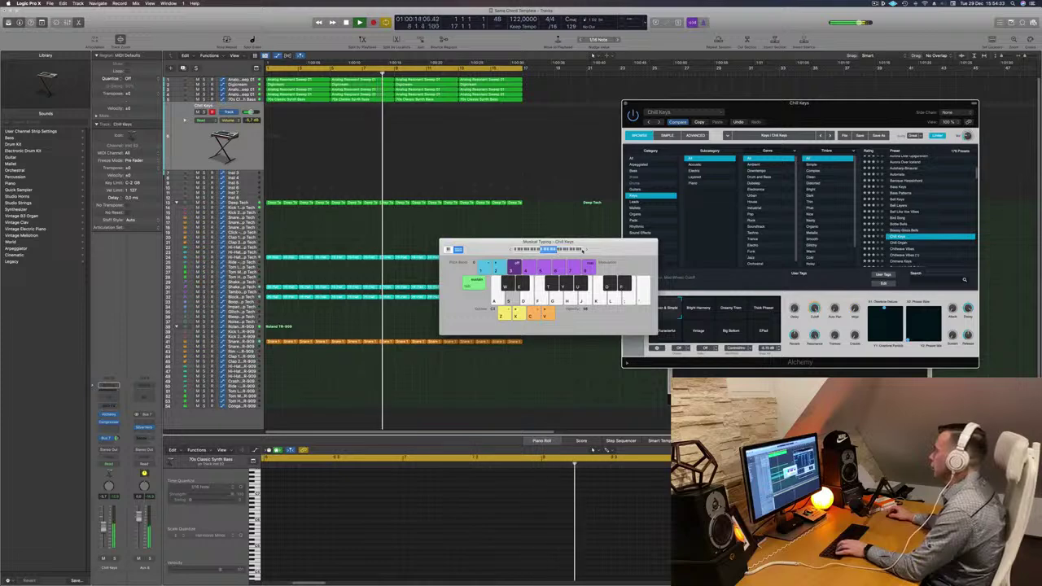
key("z")
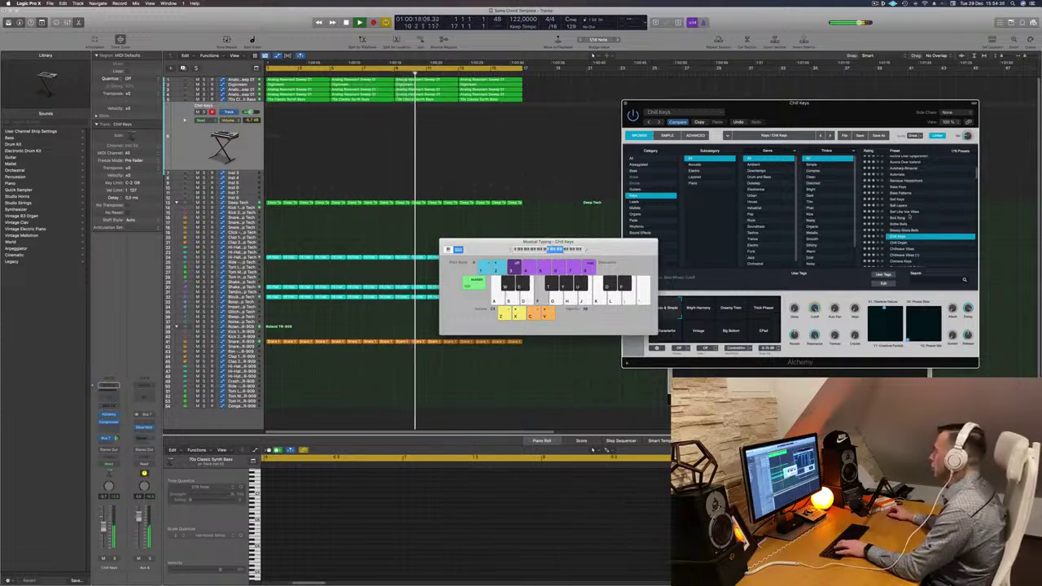
Audition the Chill Keys variations Dreamy Trem, Bright Harmony, Thick Phase, Vintage, Big Bottom and EPad
left_click(730, 308)
key("s")
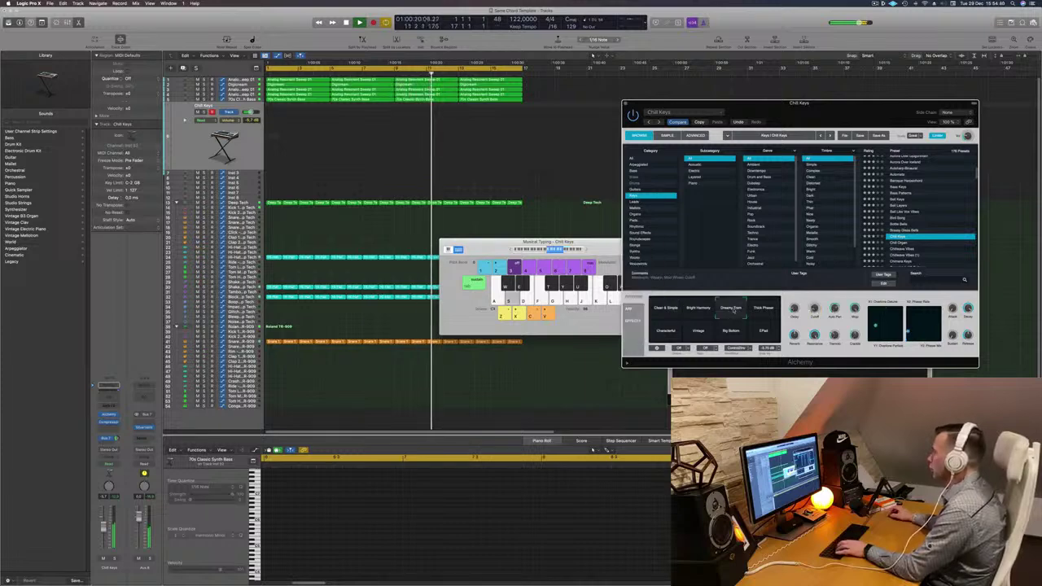
key("d")
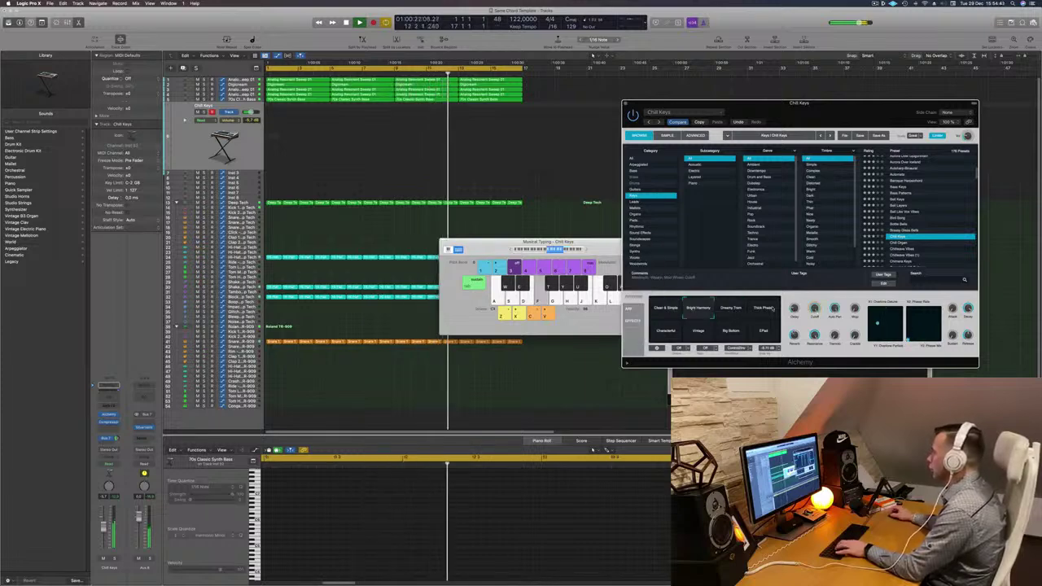
left_click(765, 309)
left_click(697, 332)
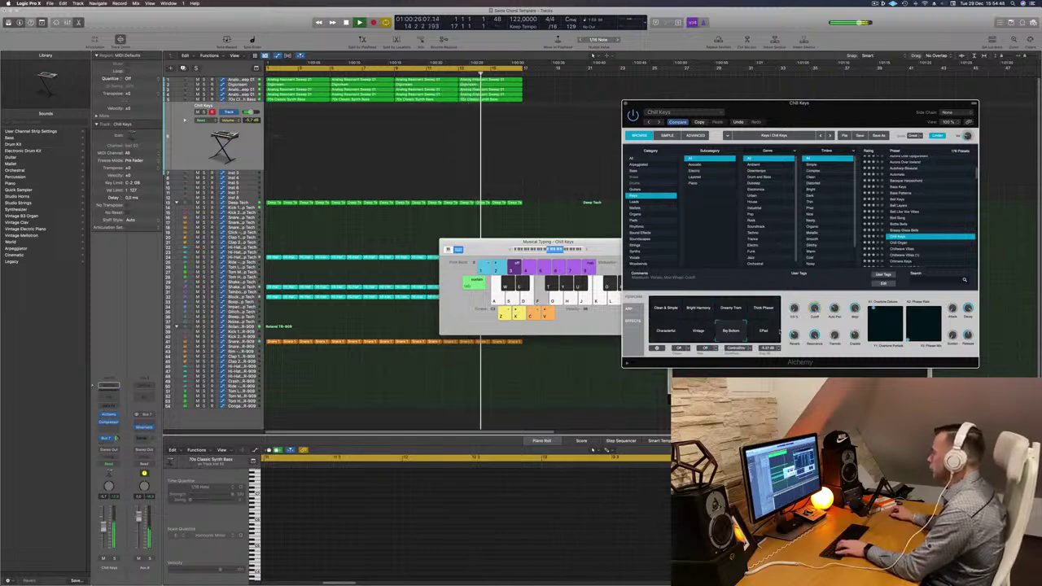
left_click(763, 330)
Load the Chillwave Vibes preset and try its Soft Chime, Plucked Fifth and Pluck variations with test notes
scroll(922, 248, "down", 1)
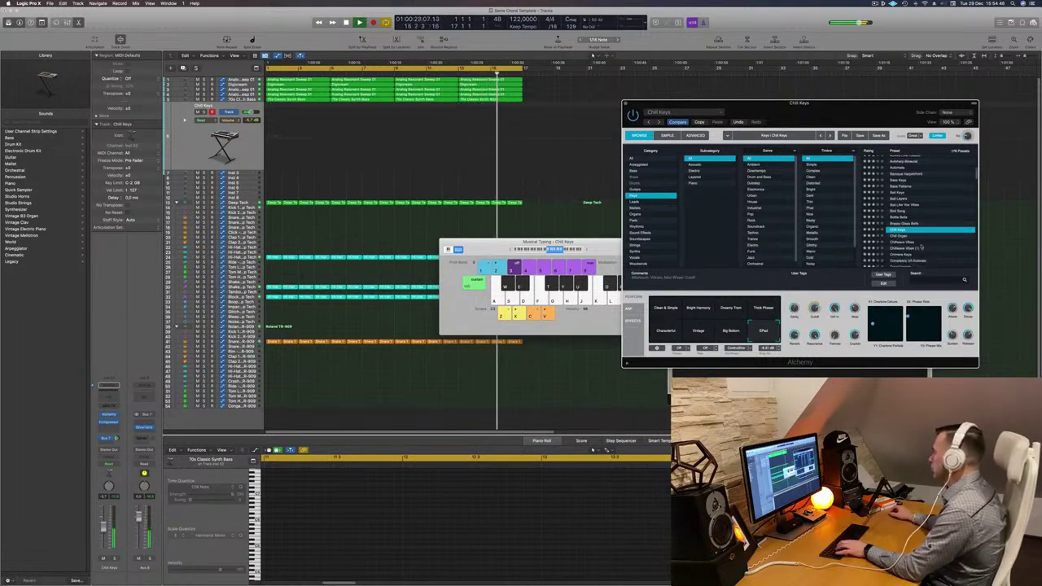
left_click(905, 243)
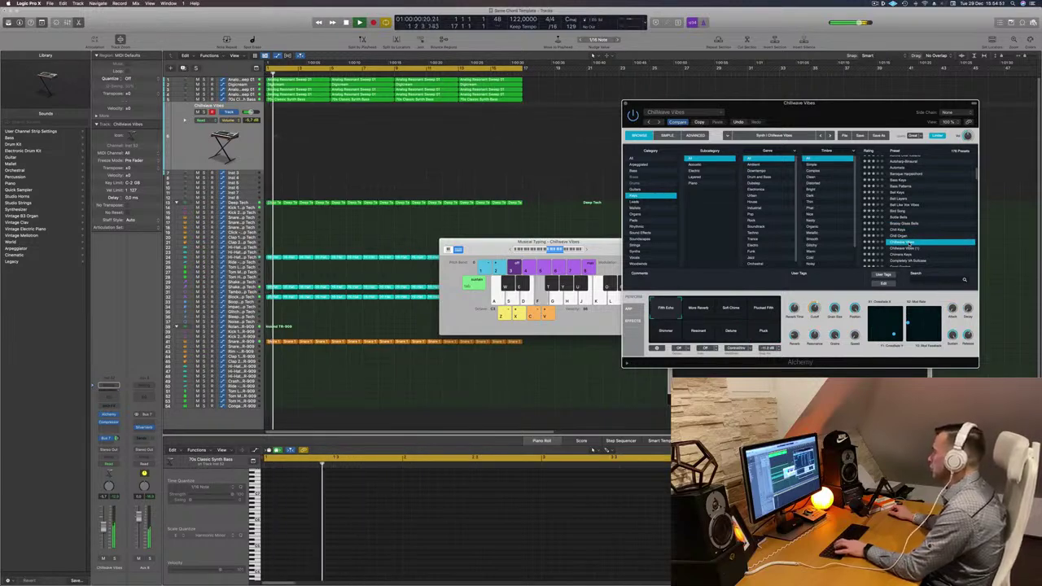
key("f")
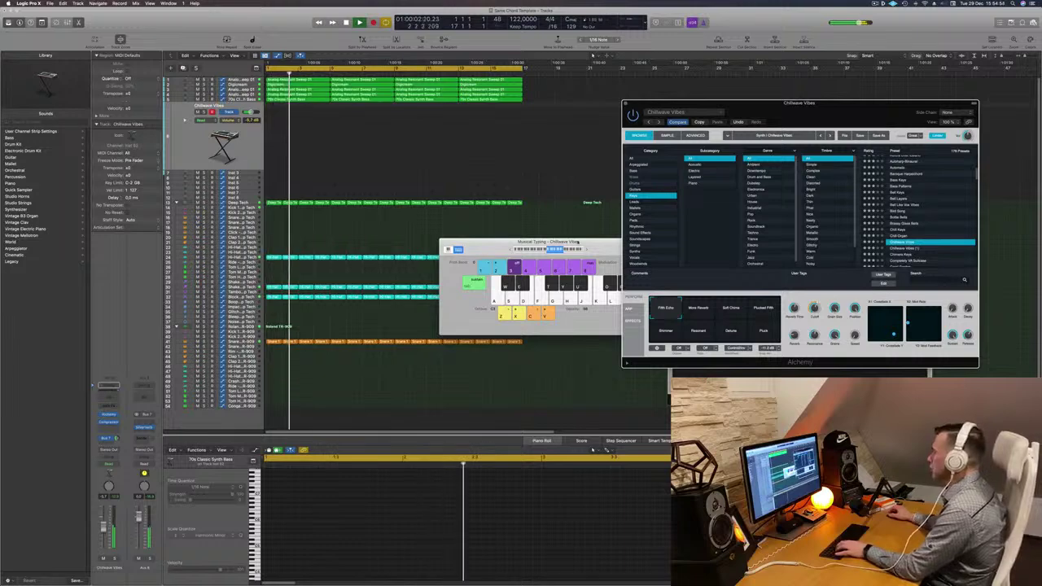
left_click_drag(596, 241, 588, 242)
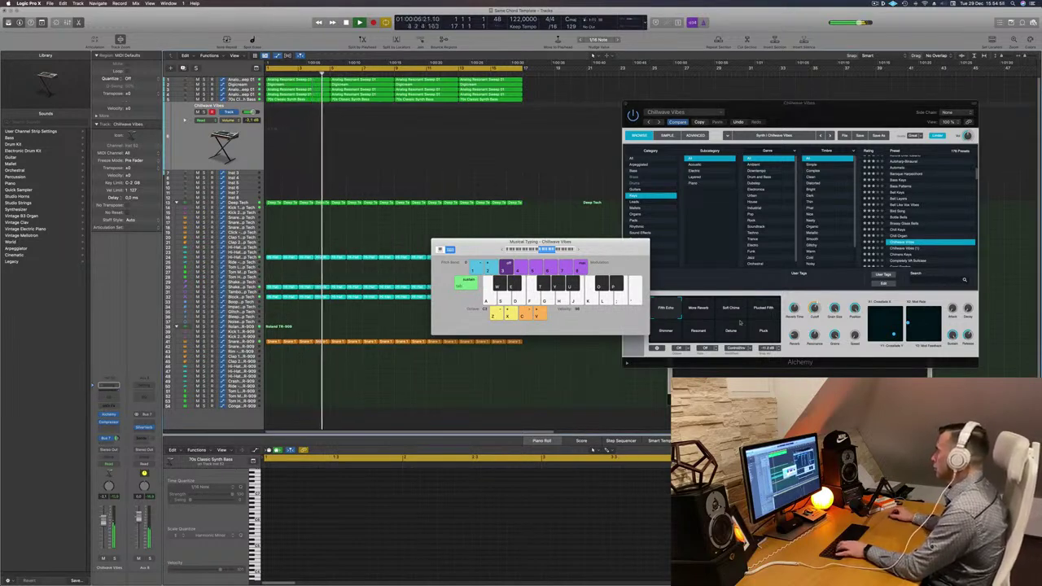
left_click(731, 310)
left_click(763, 310)
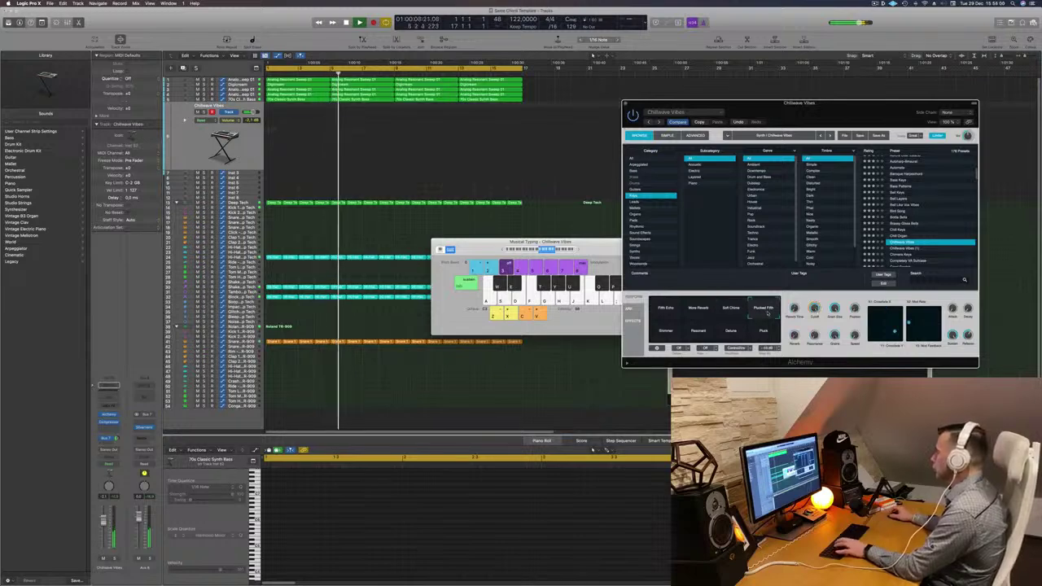
left_click(763, 331)
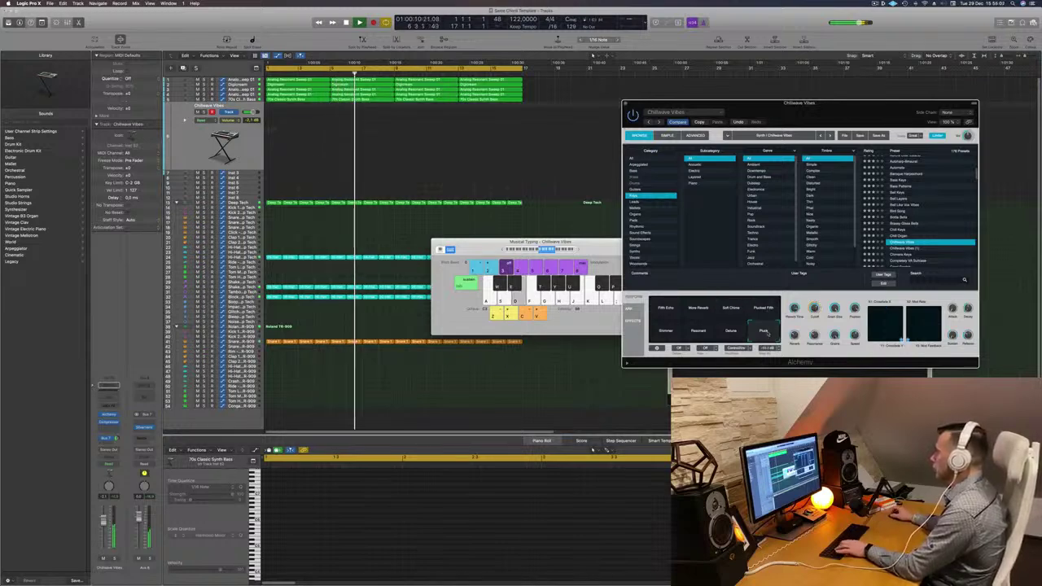
key("d")
Raise the Chillwave Vibes channel volume and compare the Detune variation with Pluck, settling on Pluck
left_click_drag(103, 520, 103, 512)
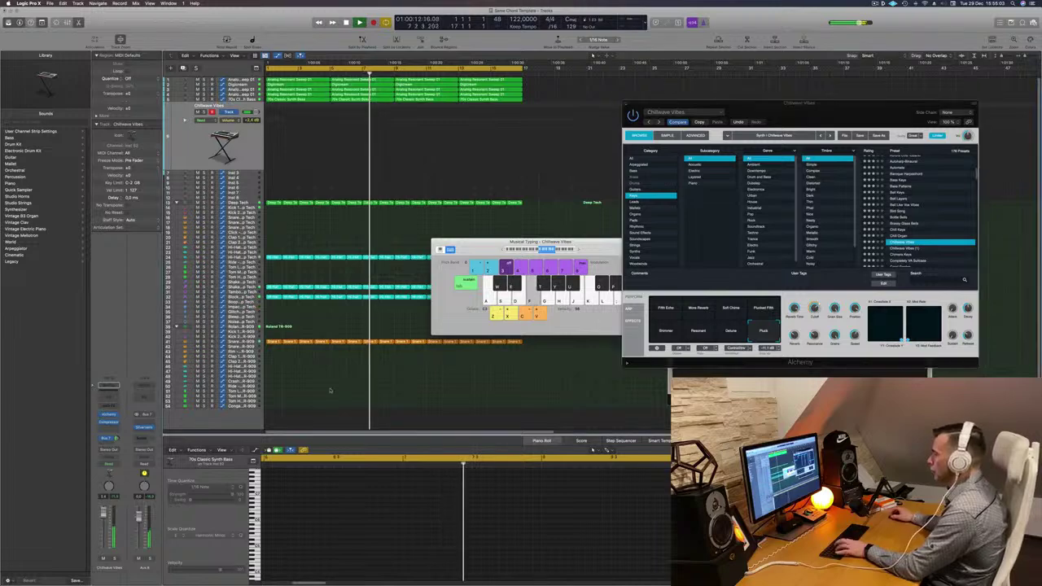
key("f")
left_click(761, 341)
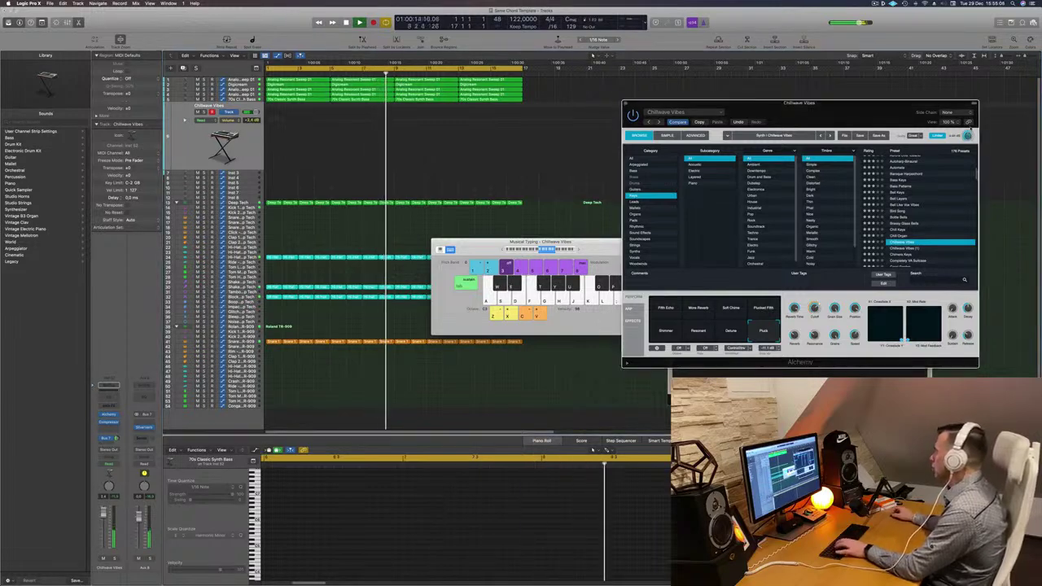
left_click(731, 331)
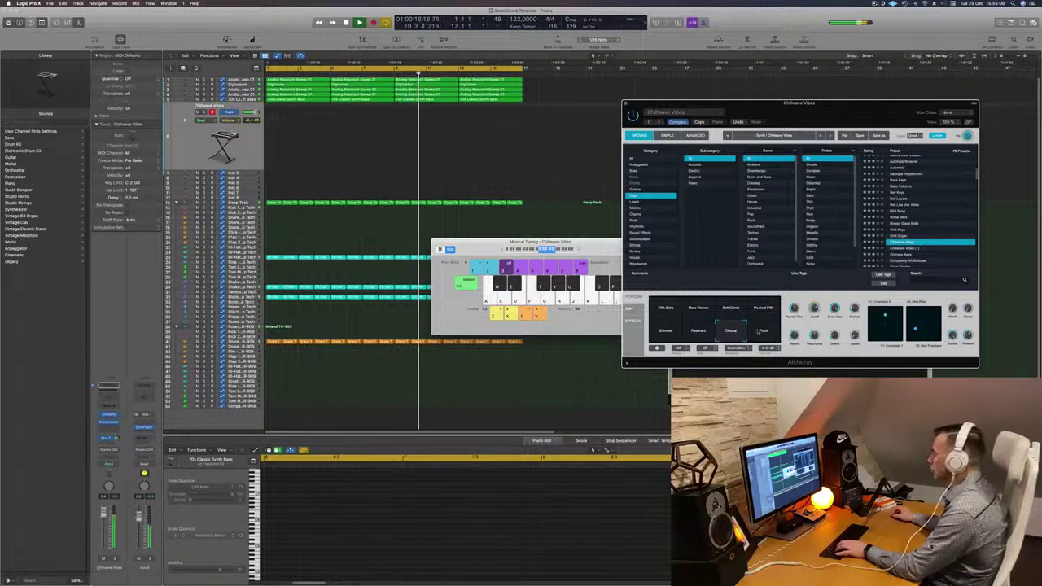
left_click(761, 331)
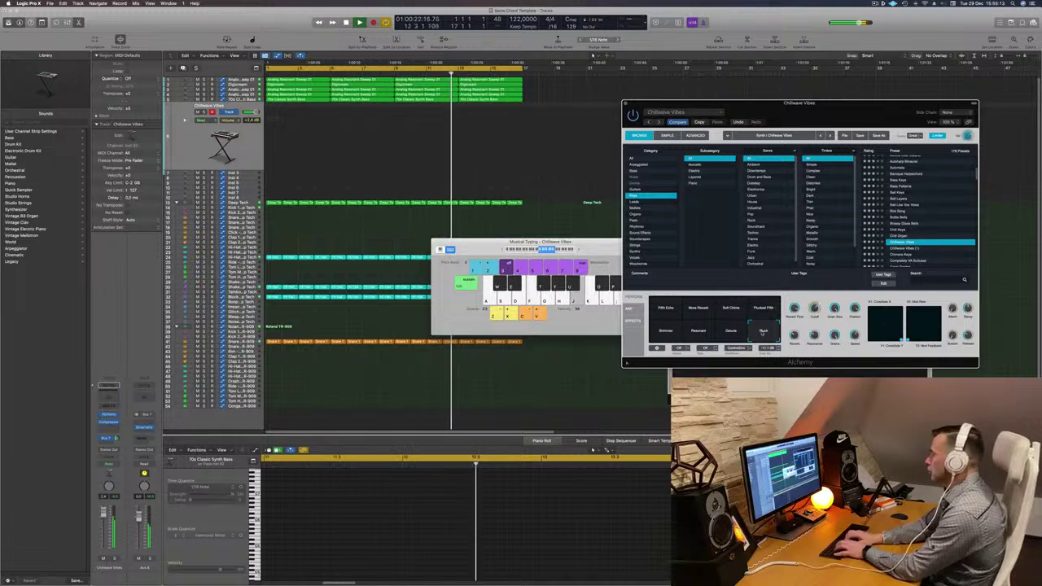
Record two takes of a Chillwave Vibes melody over the loop with Musical Typing
key("r")
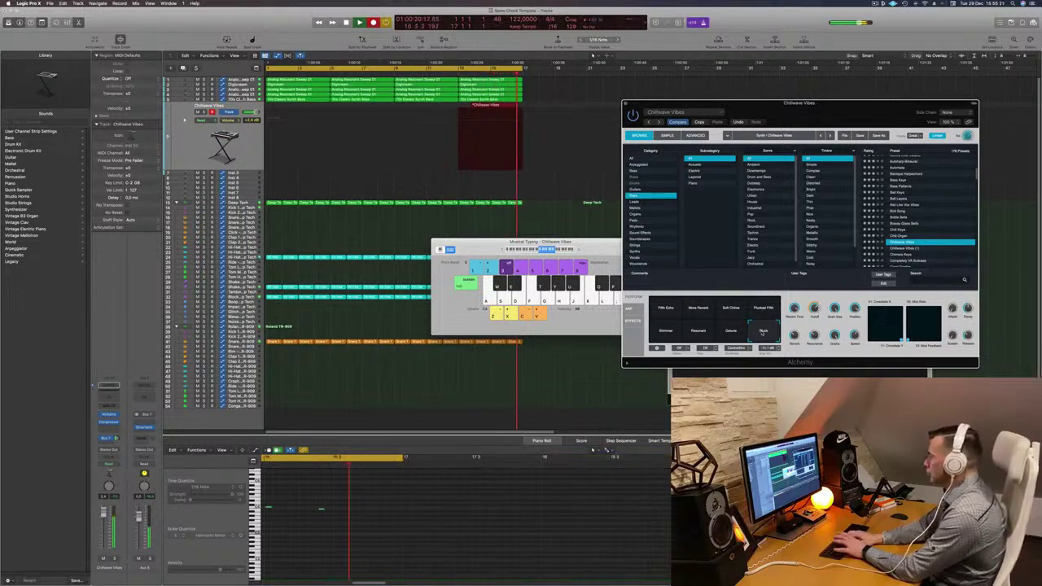
key("space")
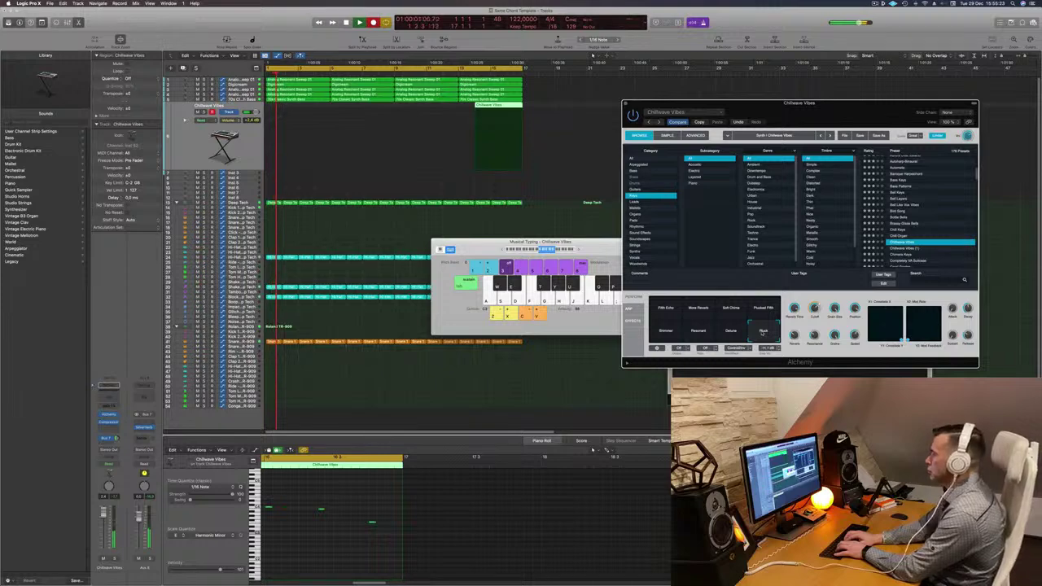
key("r")
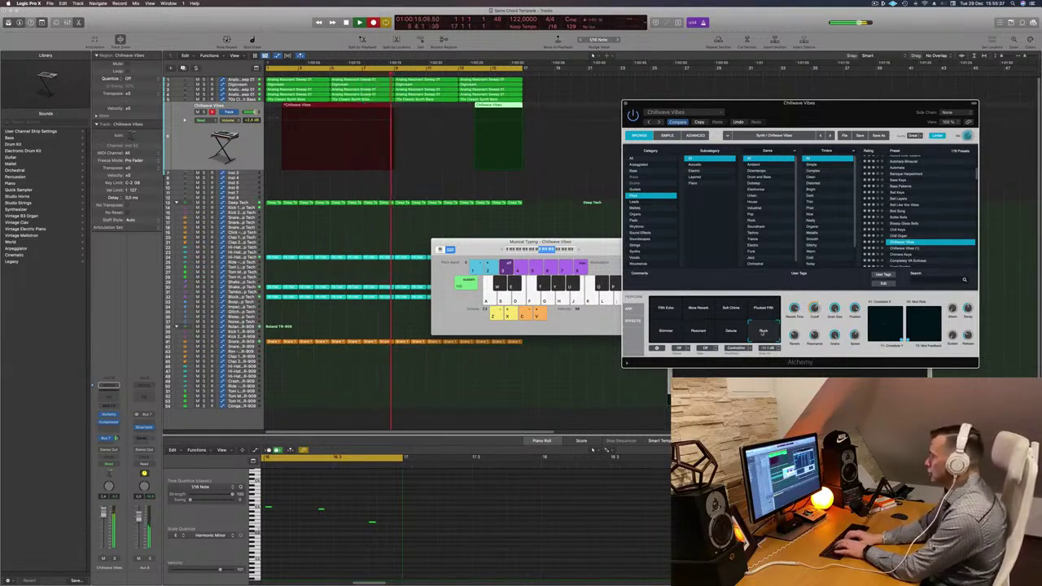
key("space")
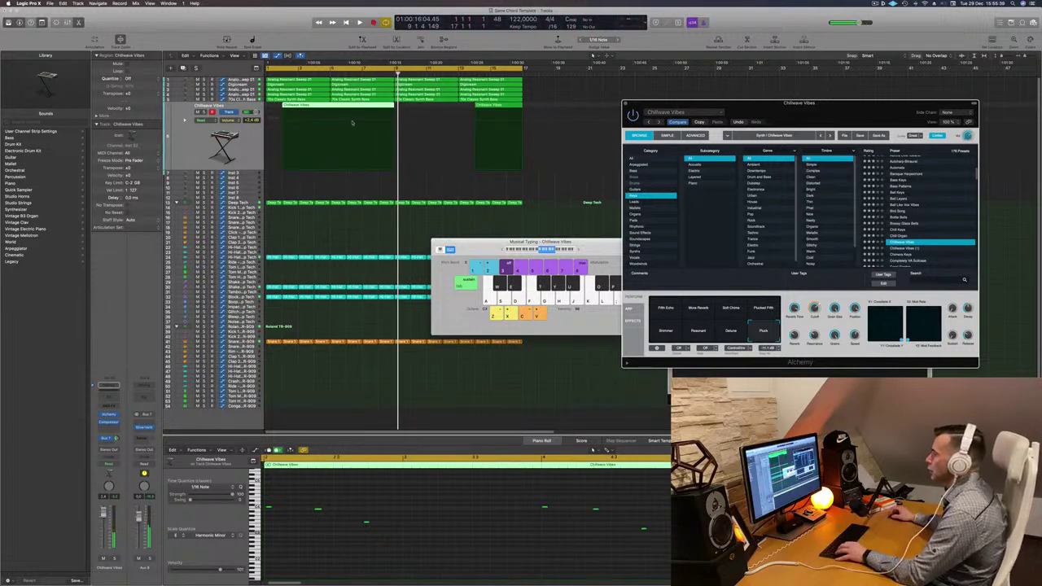
Split the longer Chillwave Vibes region at bar 5, delete its first part, move the remainder to bar 1 and play it back
left_click(303, 107)
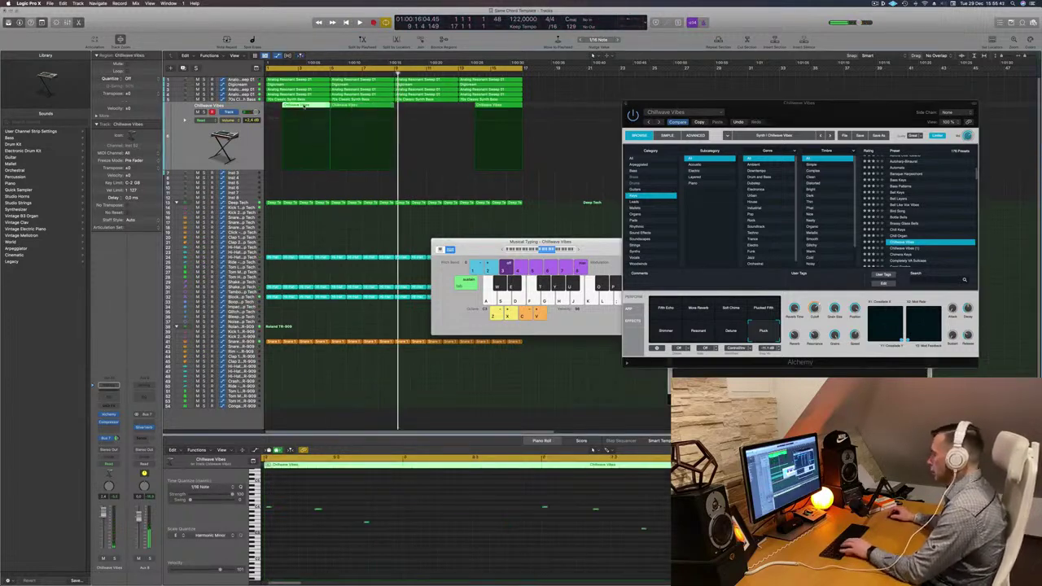
key("Delete")
left_click_drag(354, 138, 290, 138)
key("space")
key("space")
key("space")
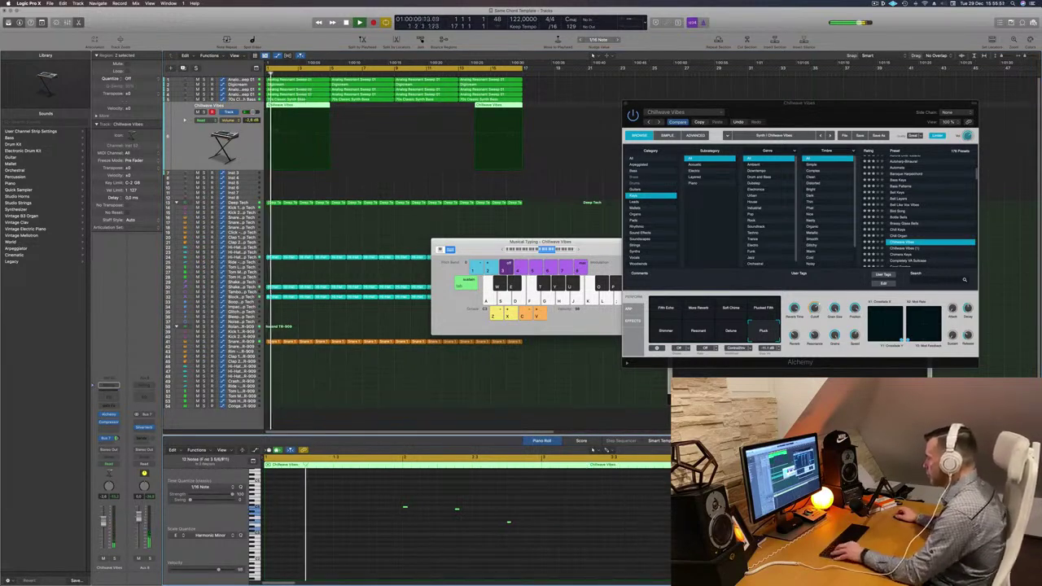
Transpose the notes of both recorded Chillwave Vibes regions upward in the Piano Roll while the loop plays
scroll(434, 545, "left", 2)
scroll(435, 546, "left", 3)
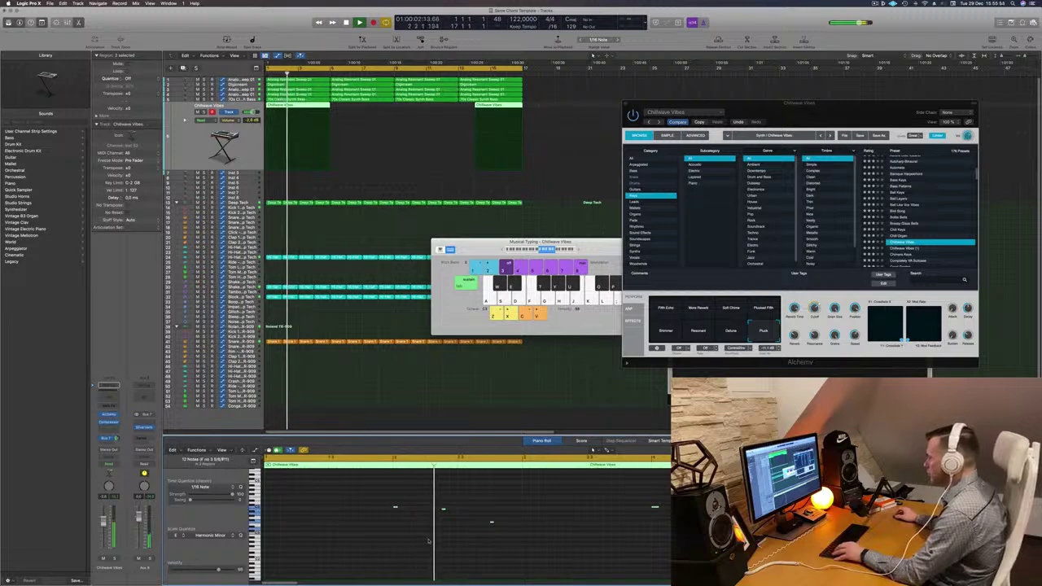
scroll(432, 535, "left", 2)
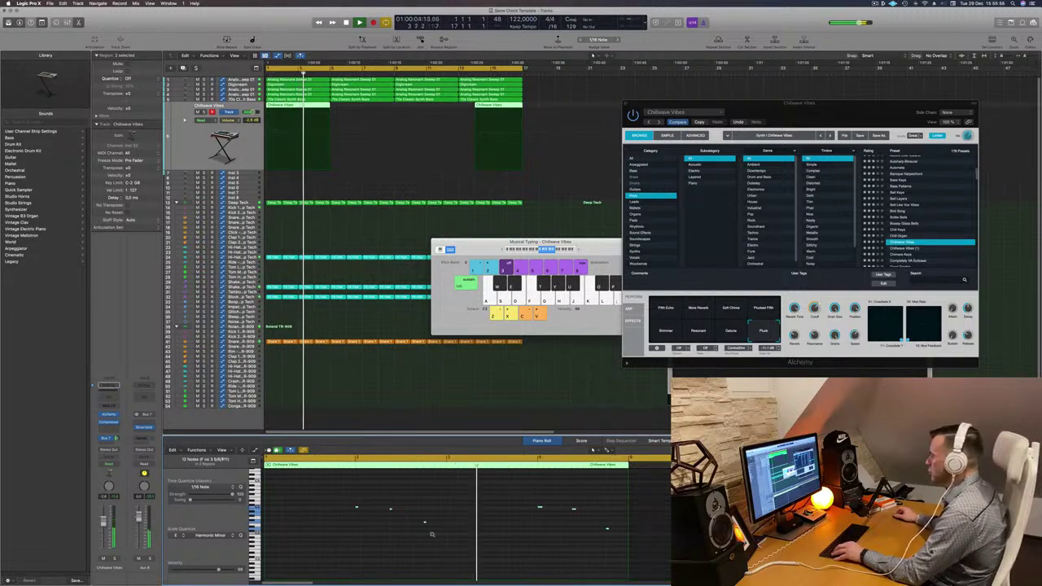
left_click_drag(812, 111, 630, 106)
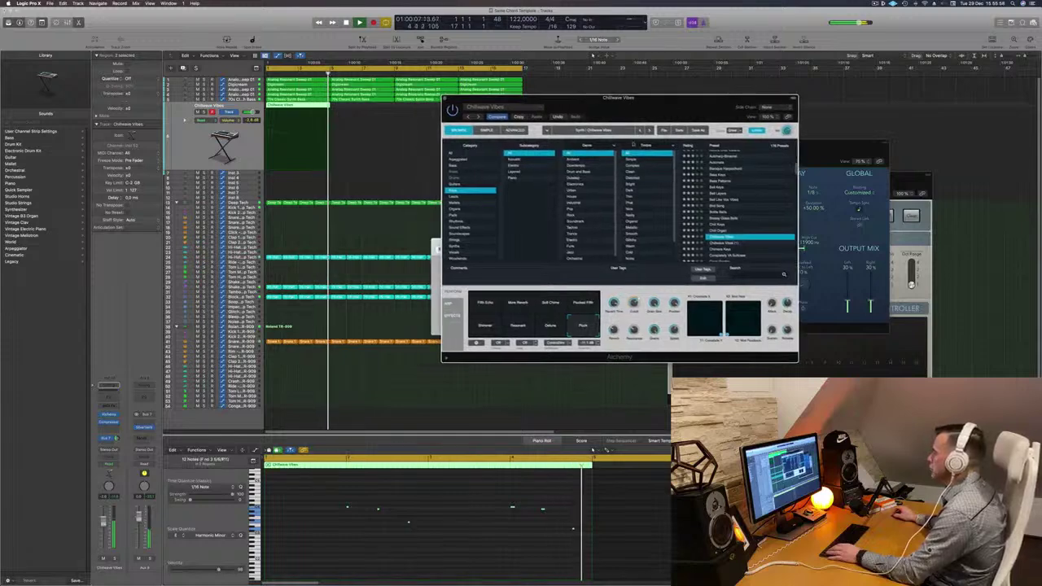
left_click(461, 490)
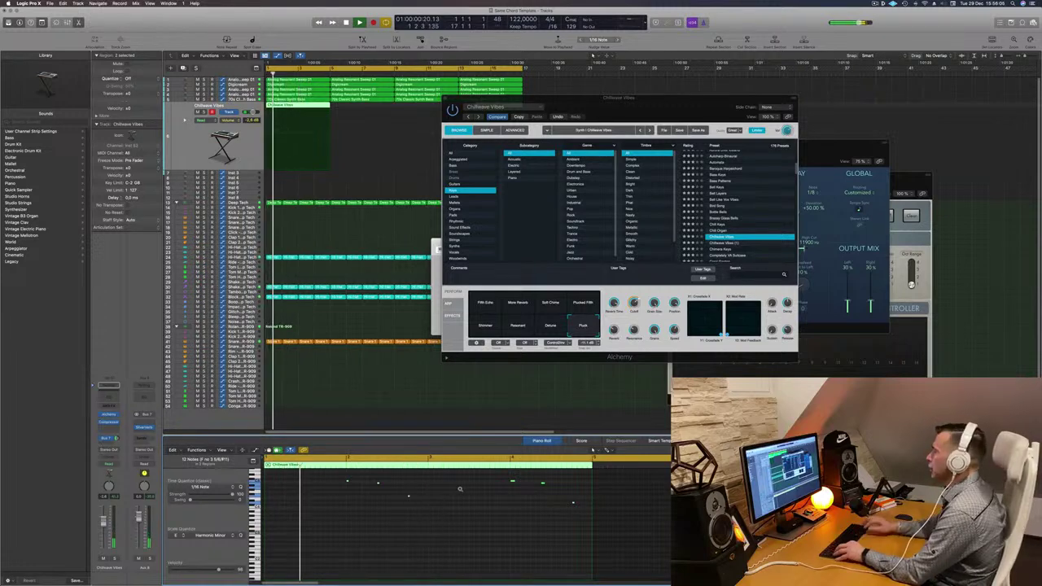
Delete the leftover Chillwave Vibes region at the end of the loop and duplicate the Chillwave Vibes track
left_click_drag(619, 99, 416, 184)
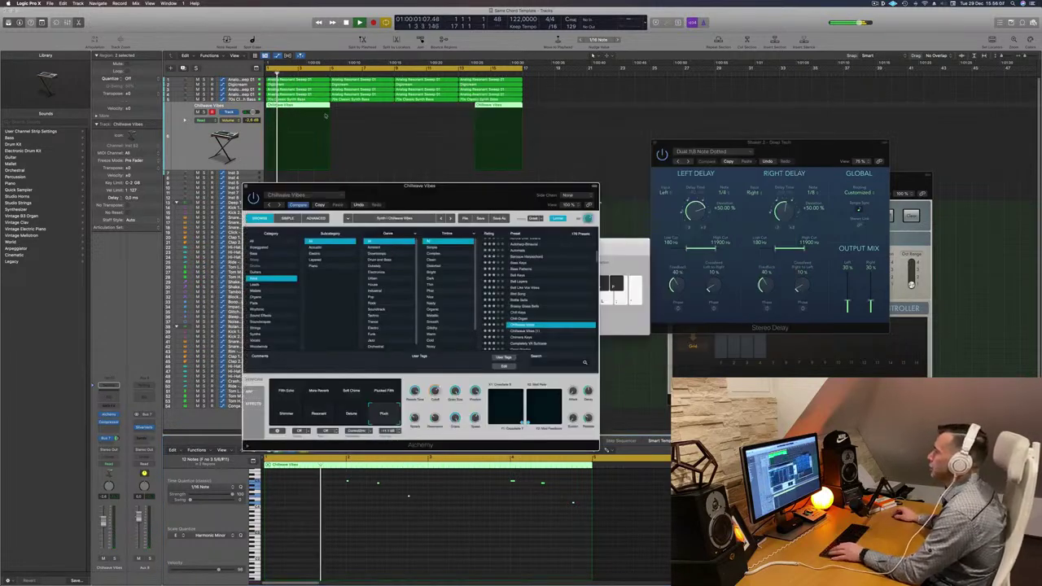
left_click(369, 114)
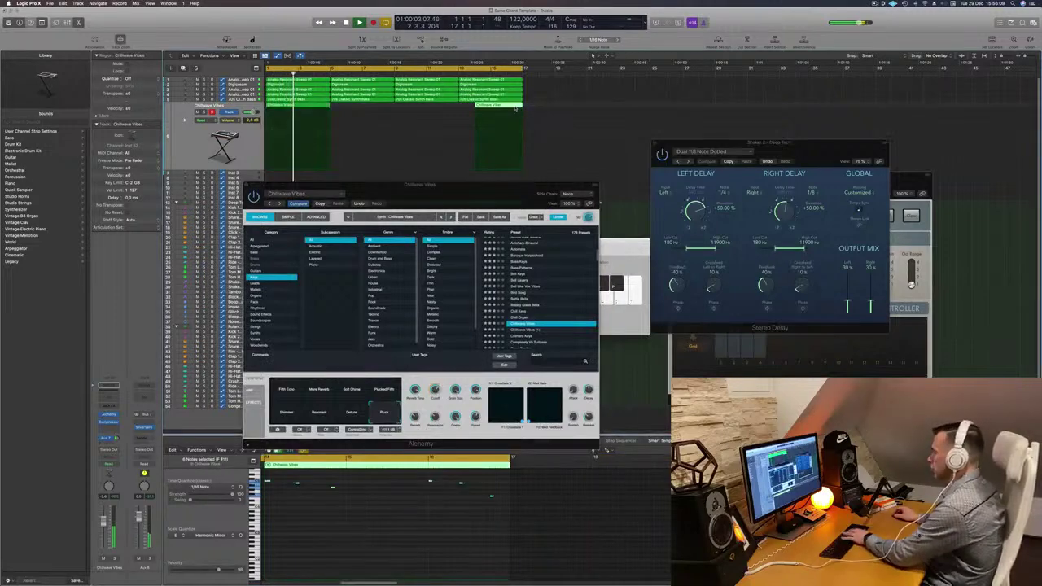
left_click(291, 107)
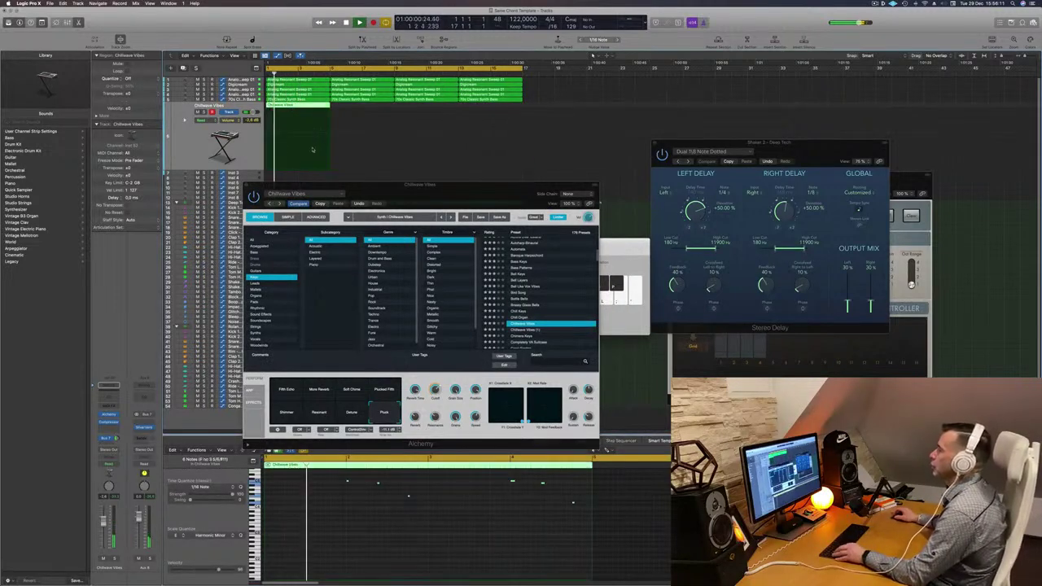
scroll(323, 135, "down", 3)
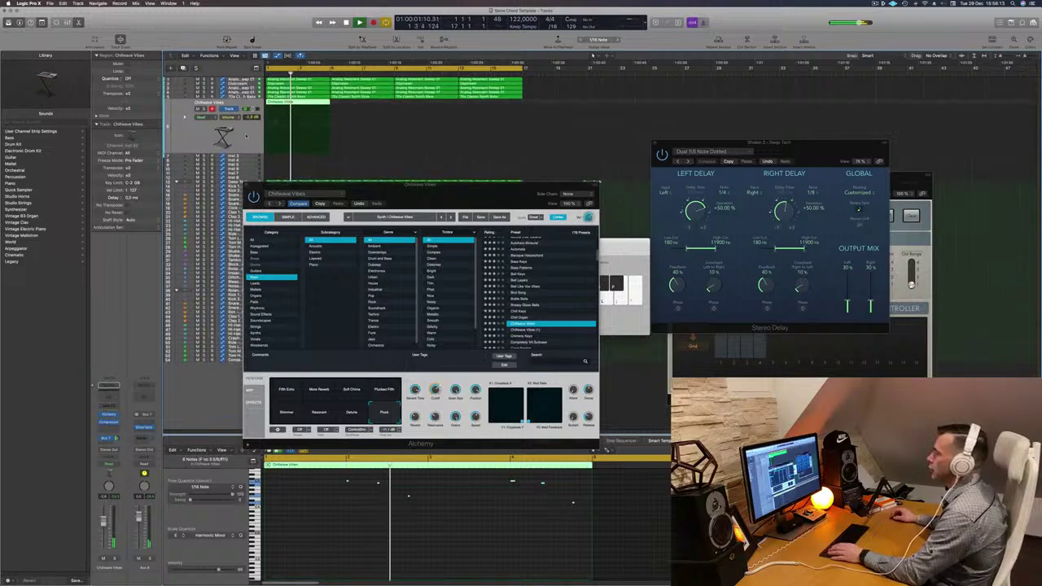
key("super+d")
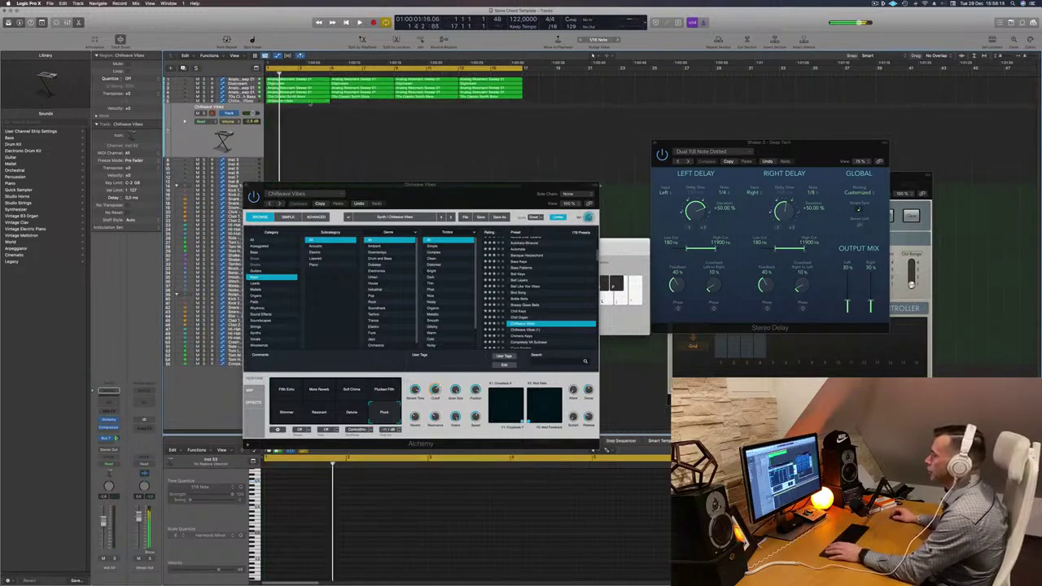
Copy the Chillwave Vibes region onto the duplicated track and transpose the copy's notes downward in the Piano Roll
left_click(305, 102)
left_click_drag(304, 103, 303, 119)
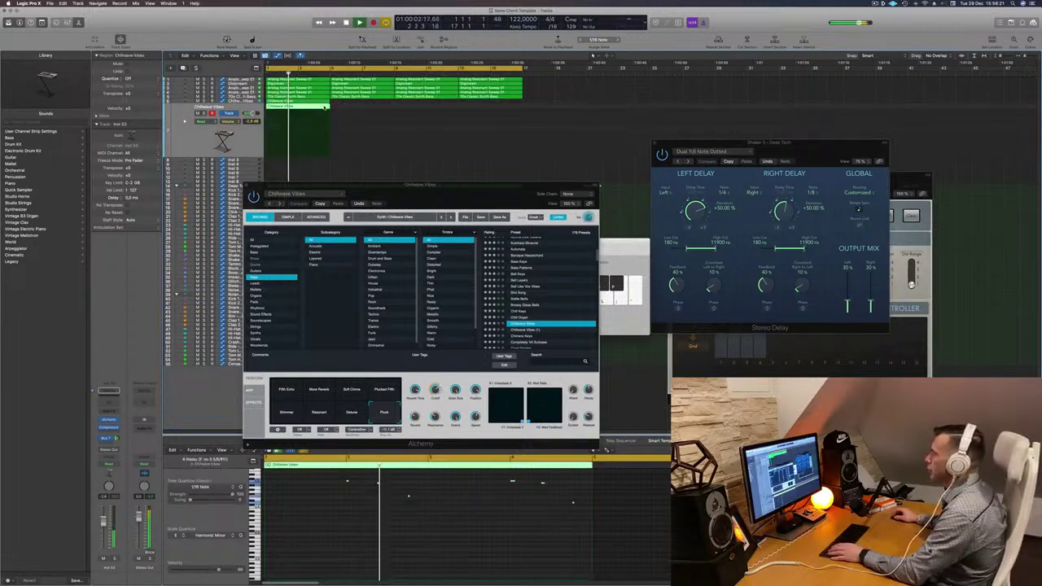
left_click(355, 522)
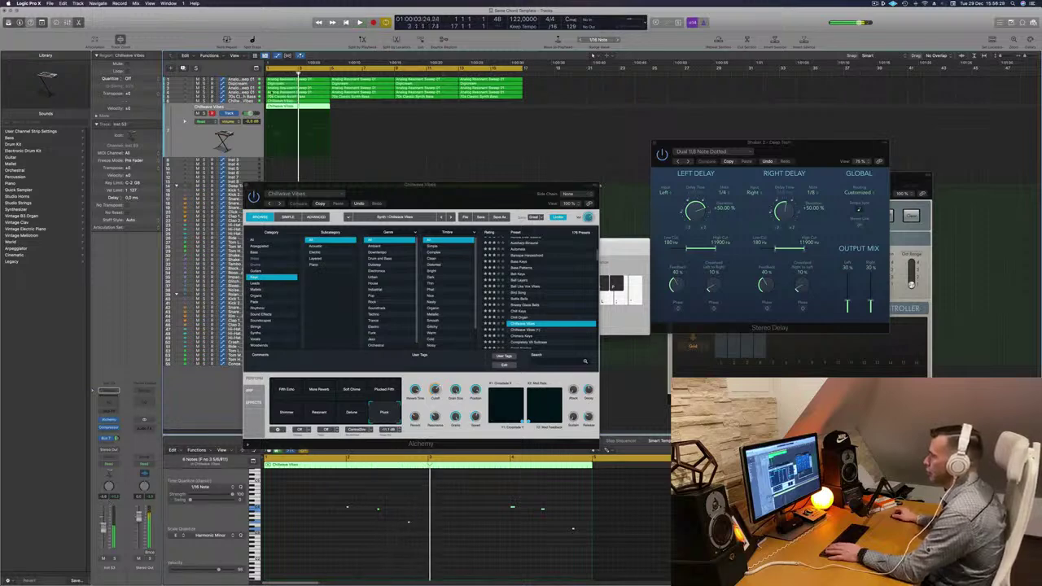
Close the Alchemy window of the original Chillwave Vibes track and play both melody layers from the start
left_click(247, 101)
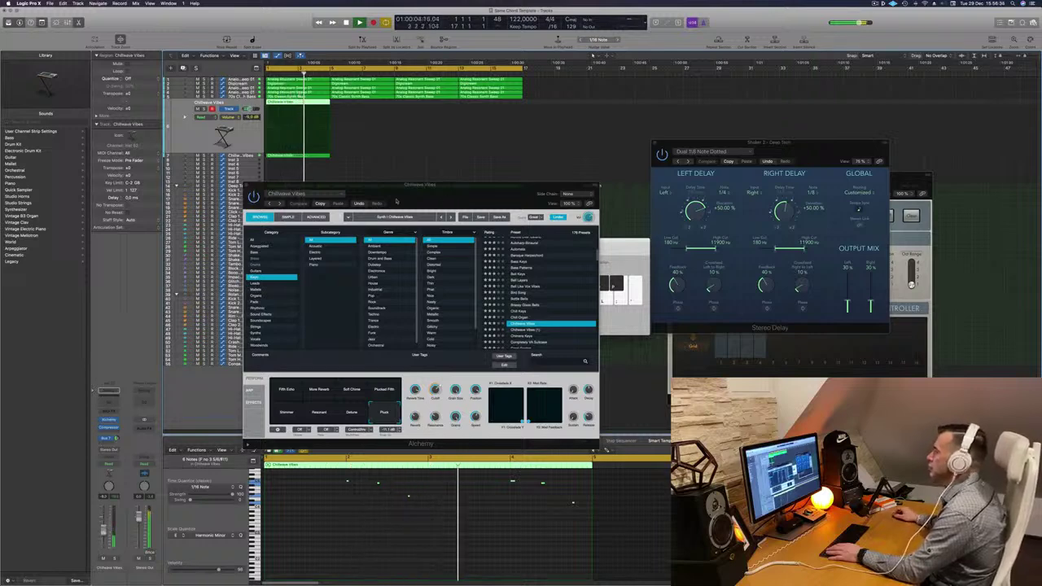
left_click_drag(396, 201, 347, 205)
left_click(199, 190)
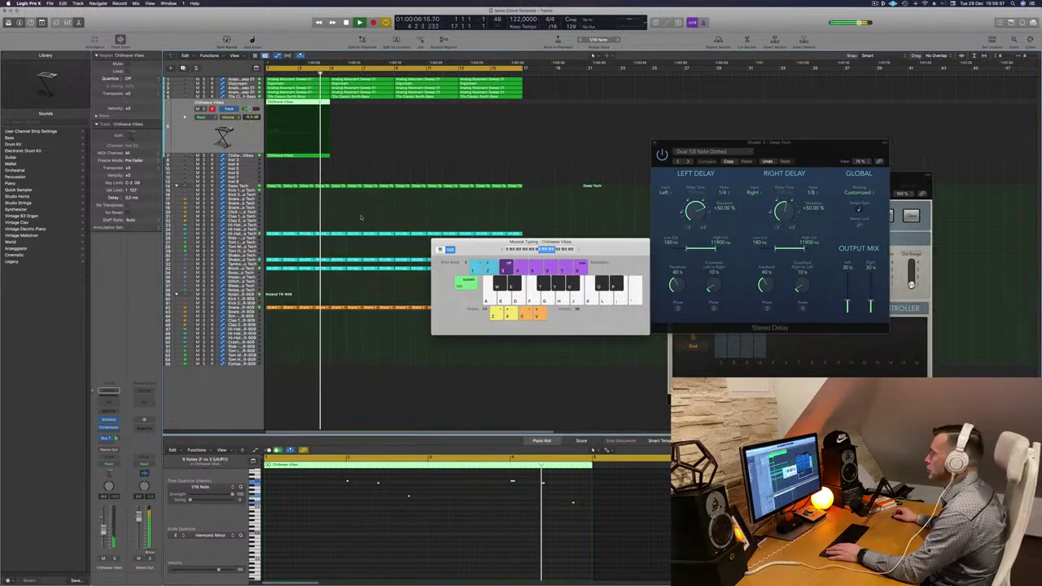
key("space")
key("space")
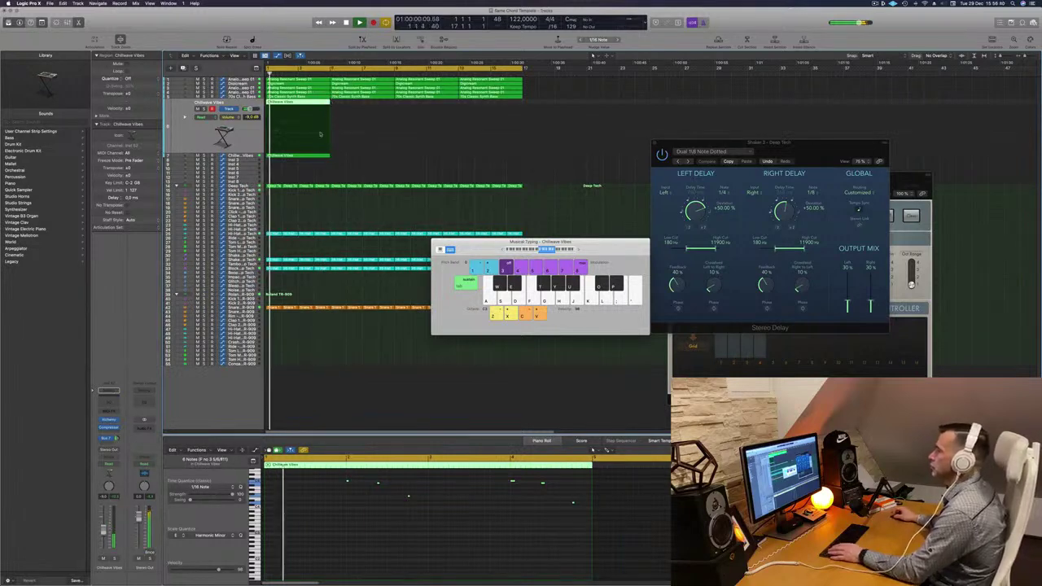
Select the Chillwave Vibes regions on both tracks and repeat them across the loop up to bar 17
left_click_drag(334, 103, 305, 156)
key("space")
key("space")
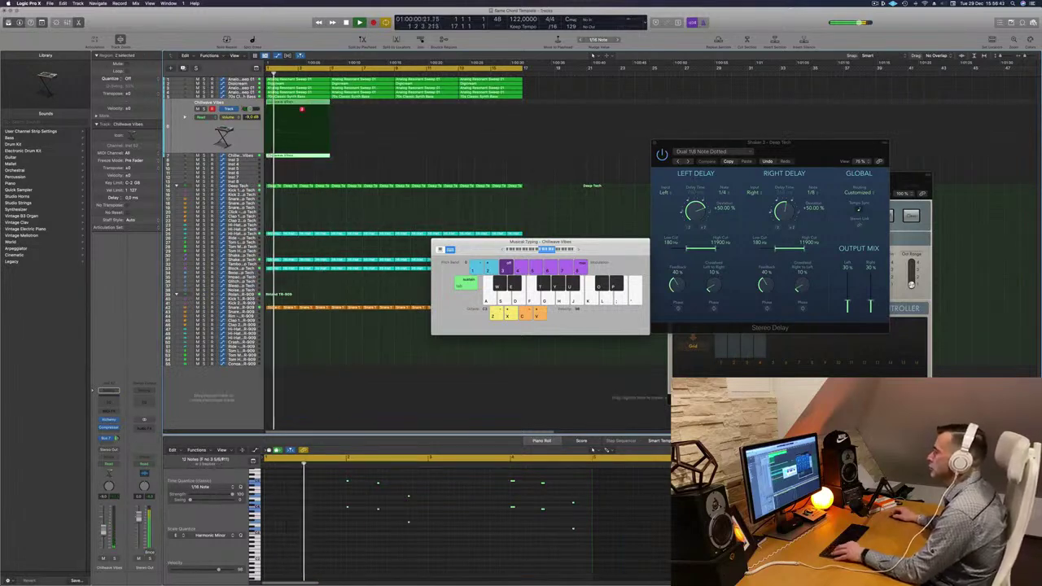
left_click_drag(291, 104, 434, 106)
left_click(305, 103, "shift")
key("Return")
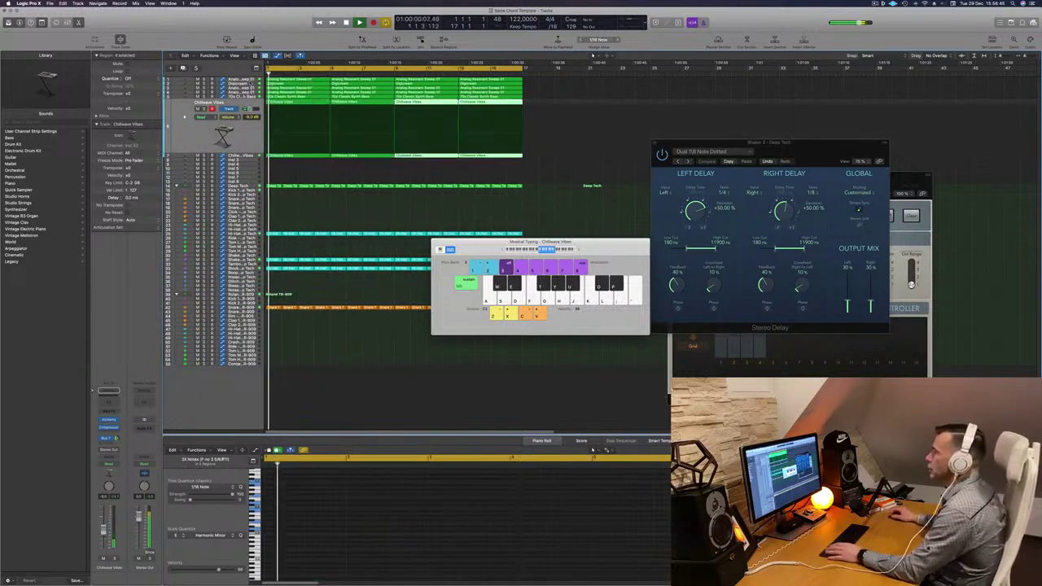
Mute the first Analog Resonant Sweep 01 track and try the loop with the Digicream track muted
left_click(250, 82)
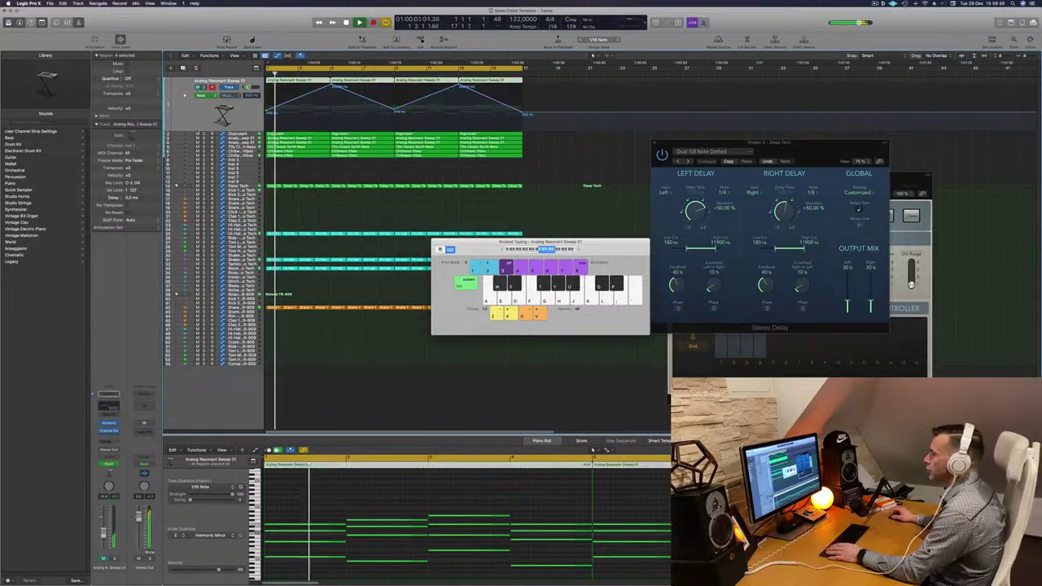
key("Down")
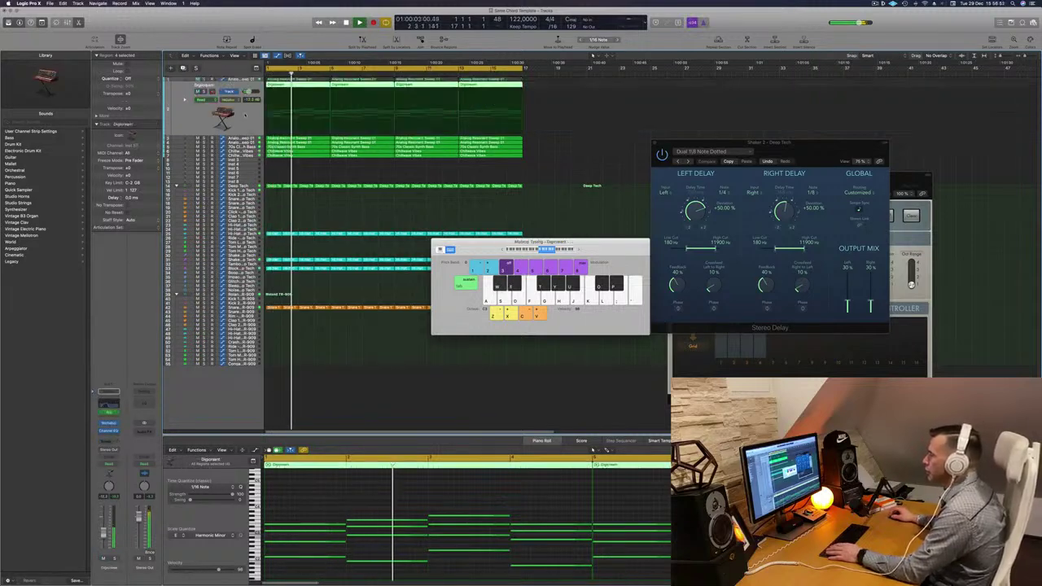
key("Return")
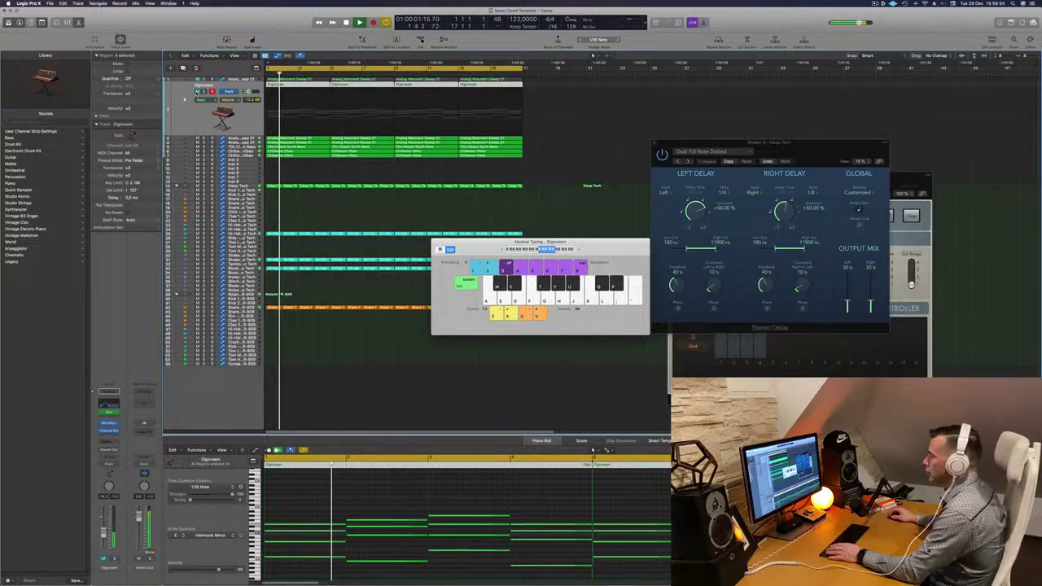
key("Return")
key("Up")
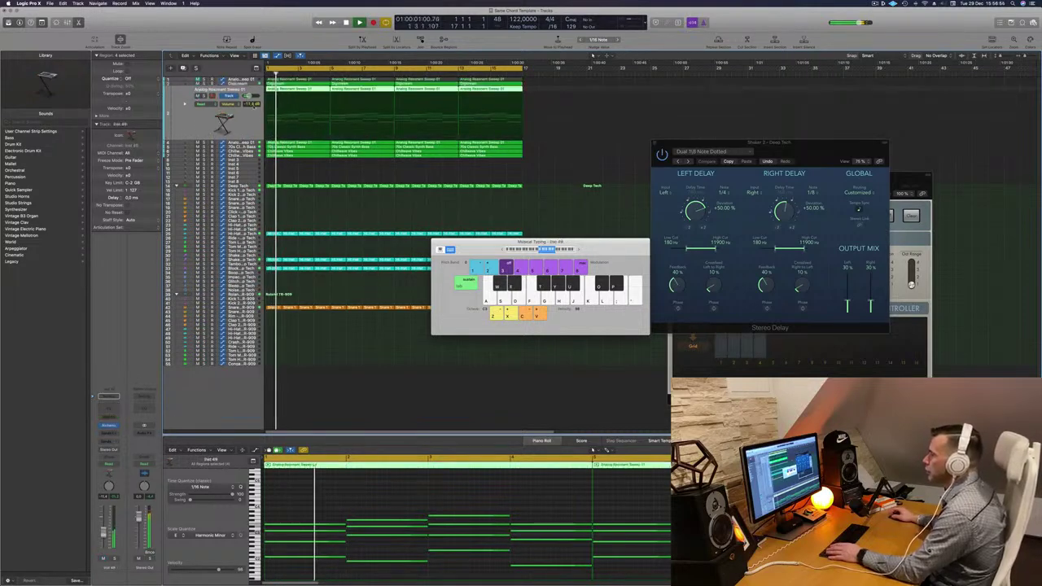
Move the third track, Analog Resonant Sweep 01, above Digicream and mute both of these tracks
left_click(198, 97)
left_click_drag(198, 97, 202, 81)
key("Return")
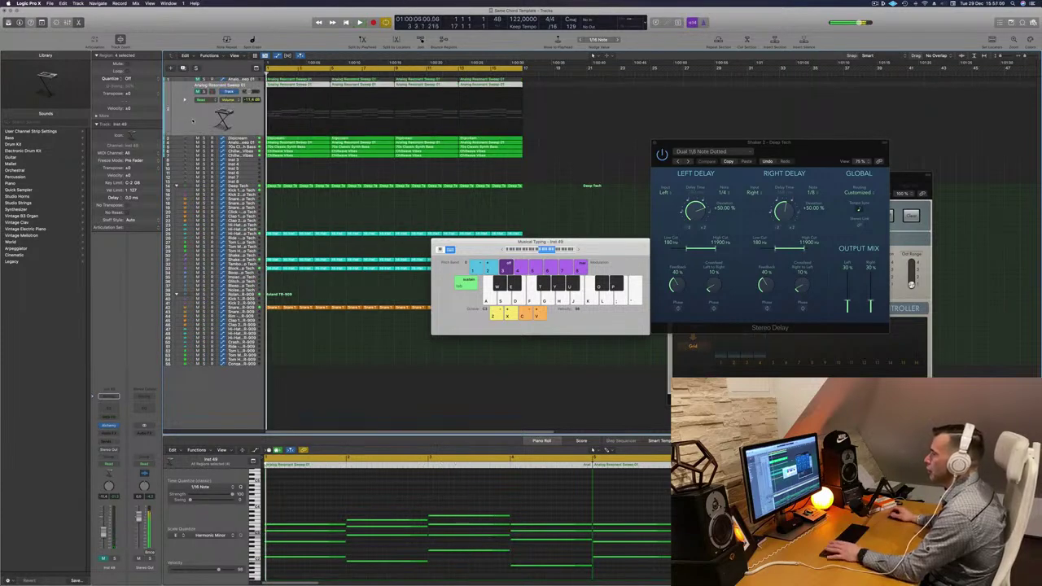
key("Down")
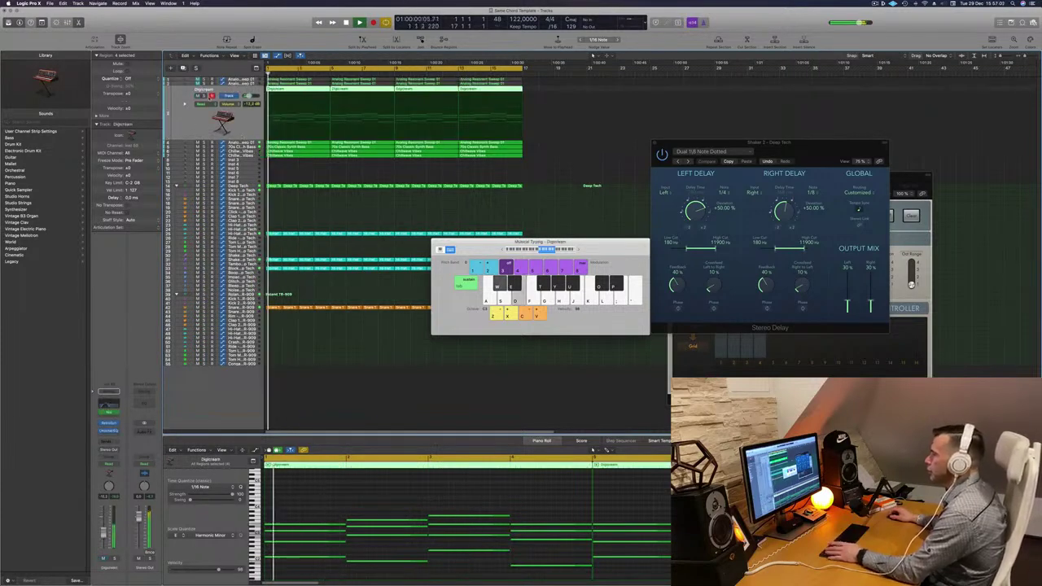
left_click(198, 96)
scroll(299, 165, "up", 6)
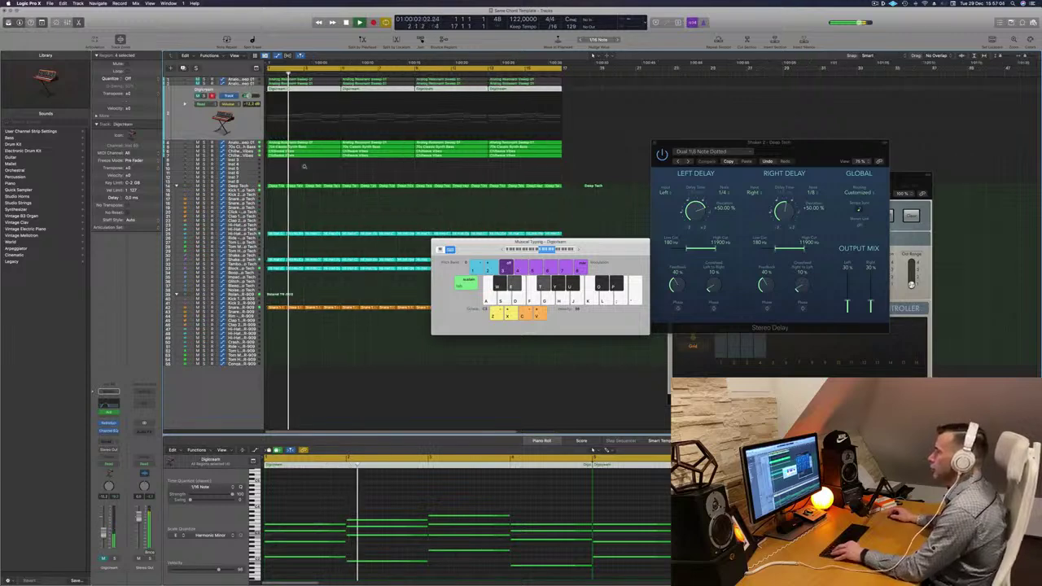
scroll(341, 175, "down", 3)
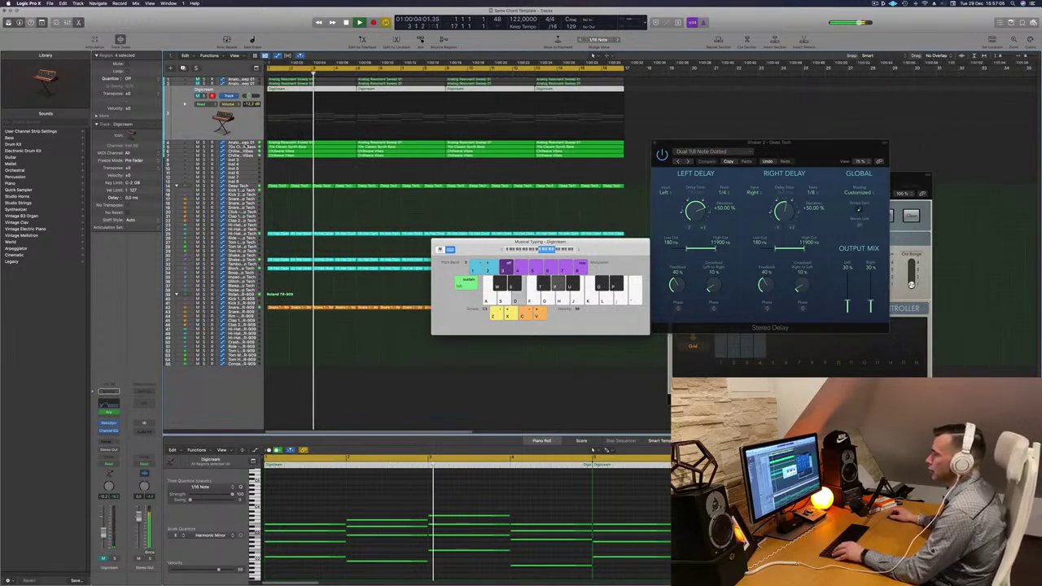
Mute the 70s Classic Synth Bass track temporarily and listen to the loop without it
key("Down")
key("Return")
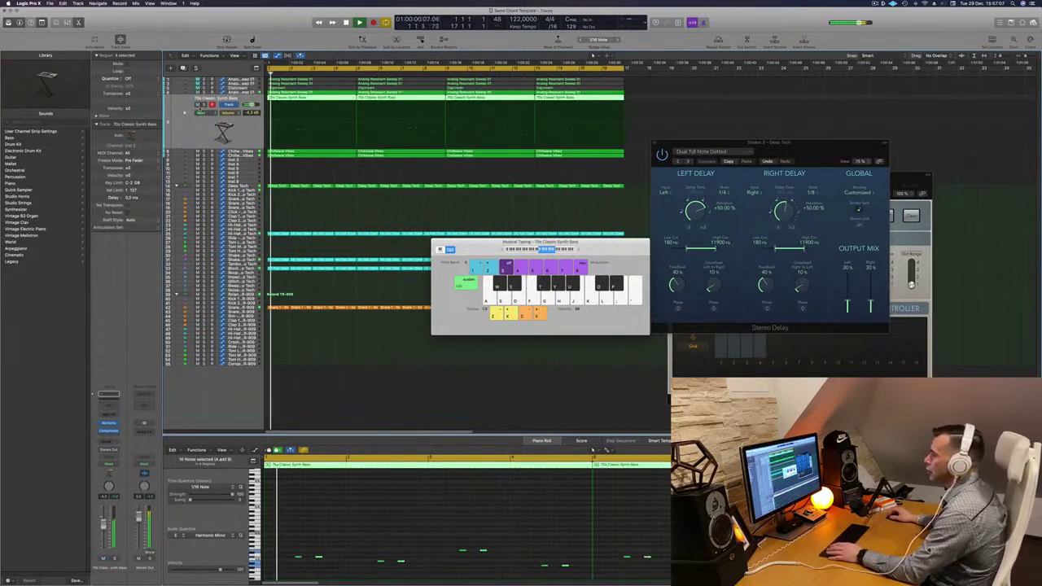
scroll(194, 136, "down", 4)
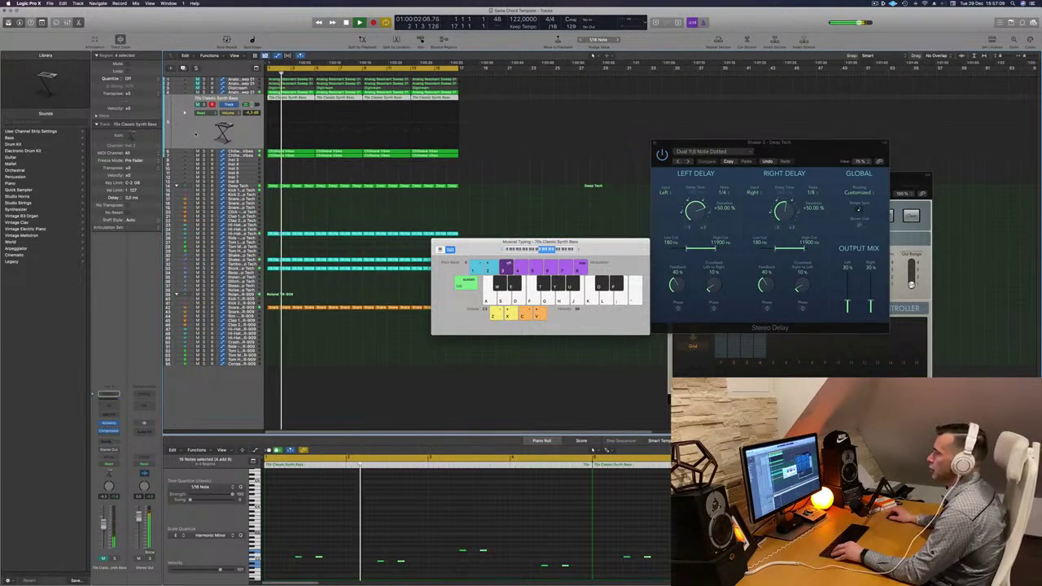
scroll(194, 137, "up", 5)
scroll(193, 137, "up", 2)
scroll(193, 137, "down", 3)
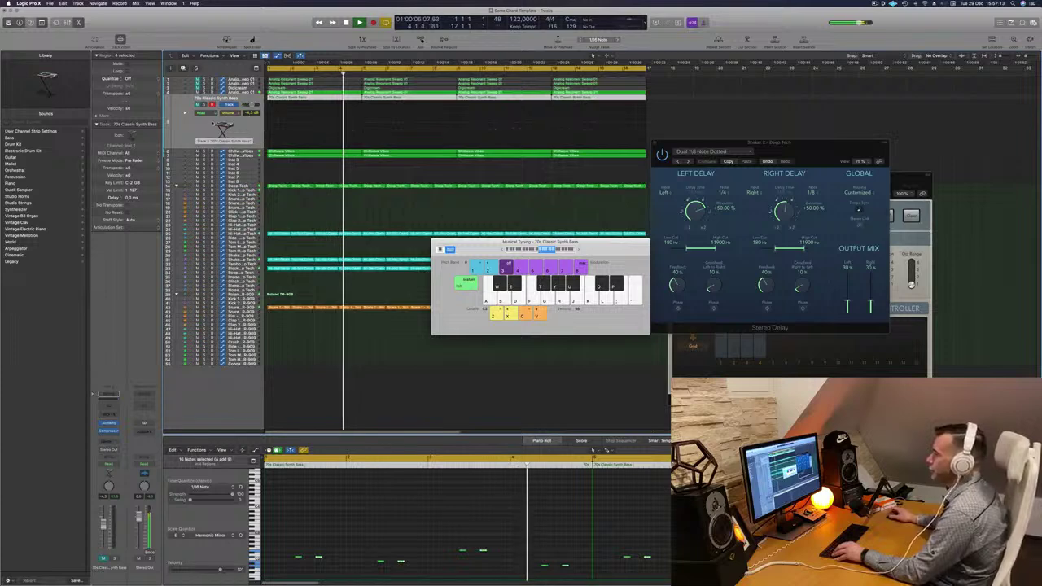
scroll(193, 137, "down", 1)
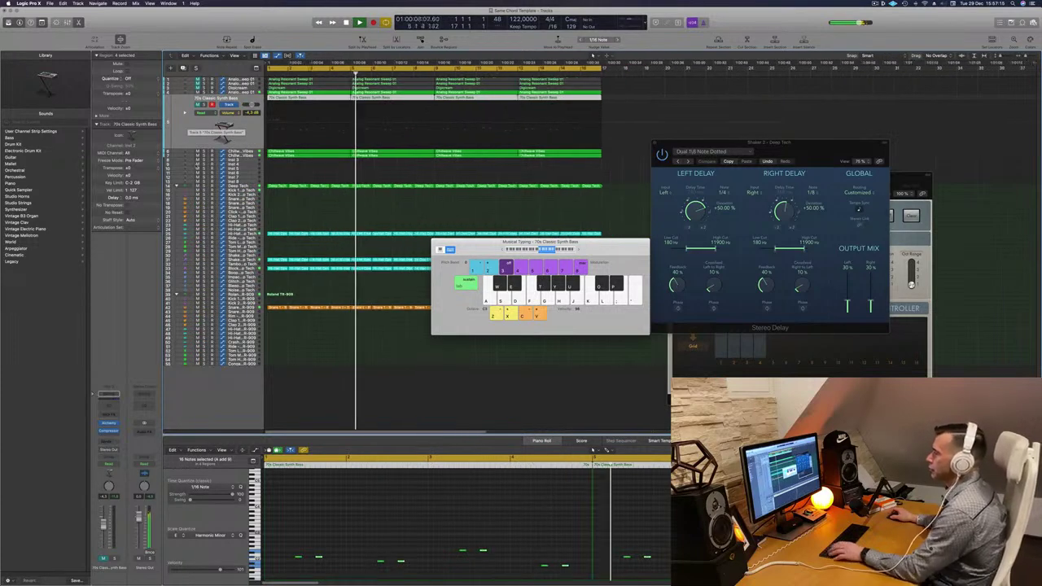
key("Return")
Listen to the loop on each of the two Chillwave Vibes tracks and move the Musical Typing window off the arrangement
left_click(272, 152)
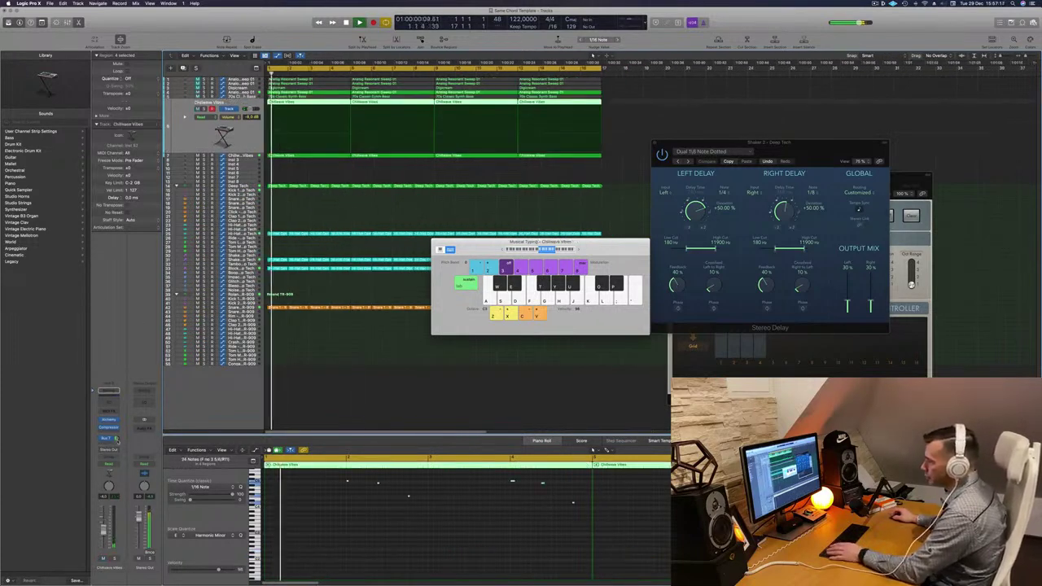
key("Return")
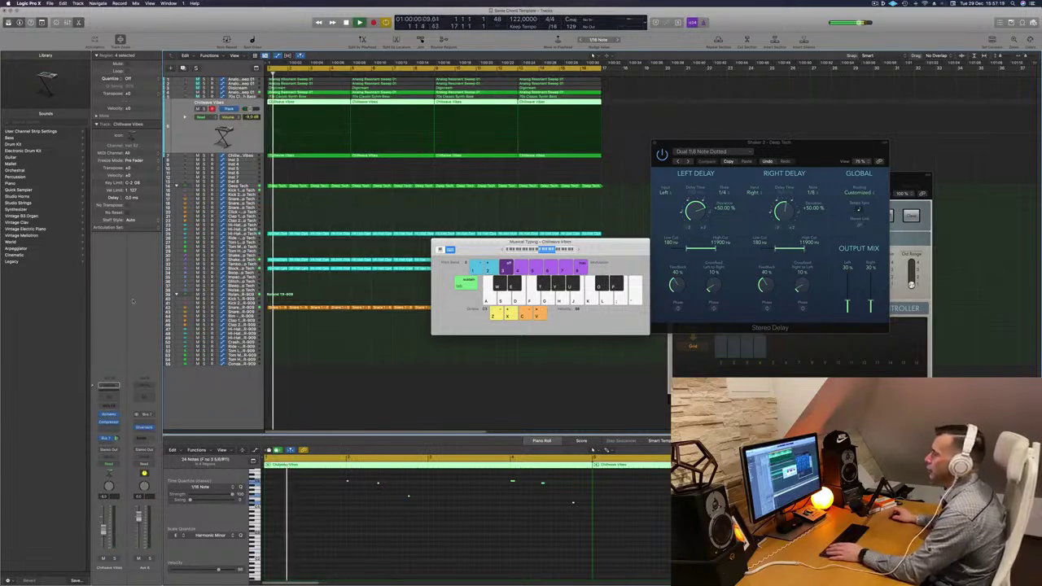
key("Down")
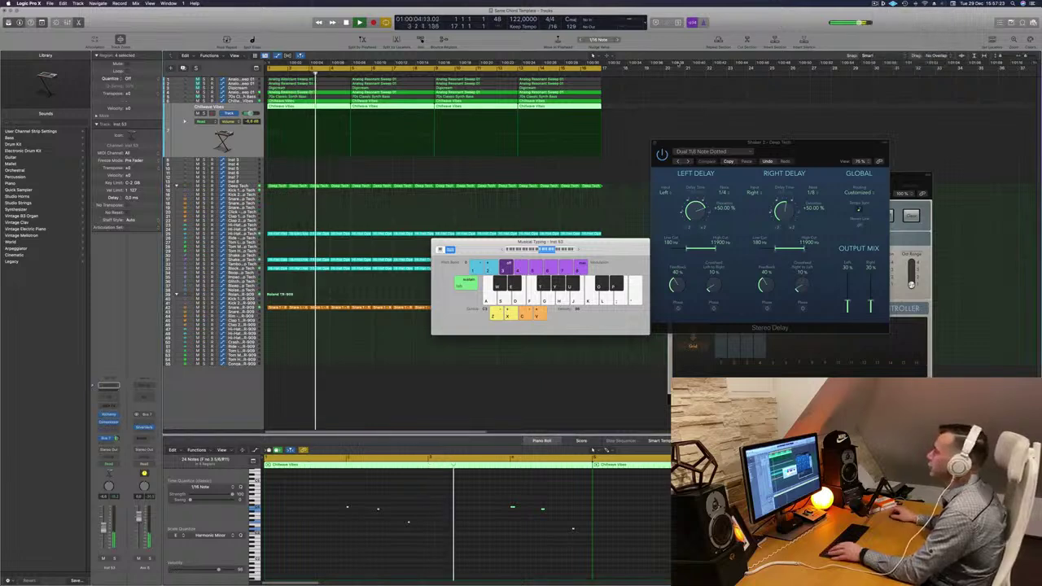
key("super+Left")
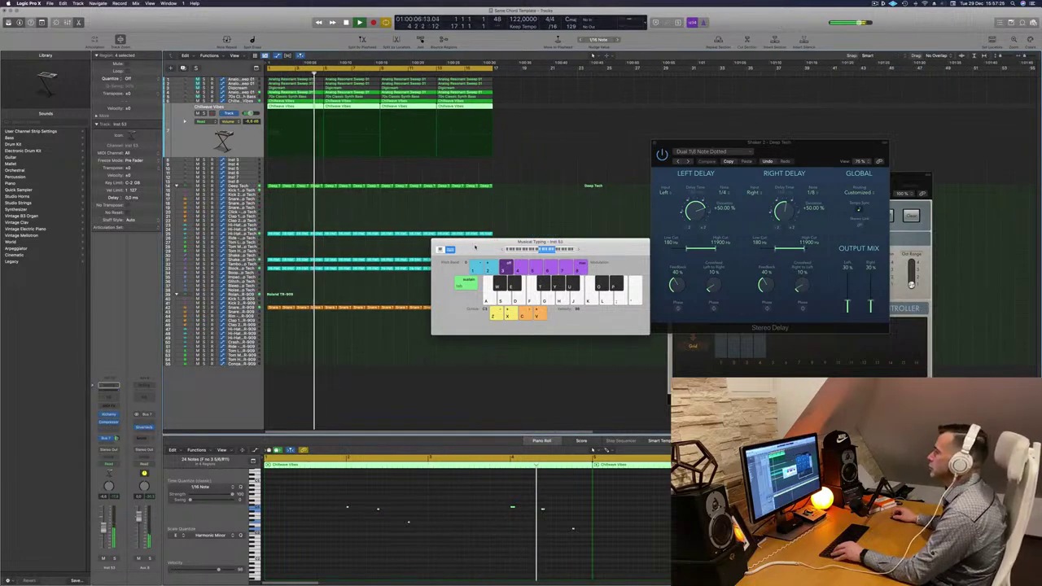
left_click_drag(475, 245, 673, 182)
key("super+Right")
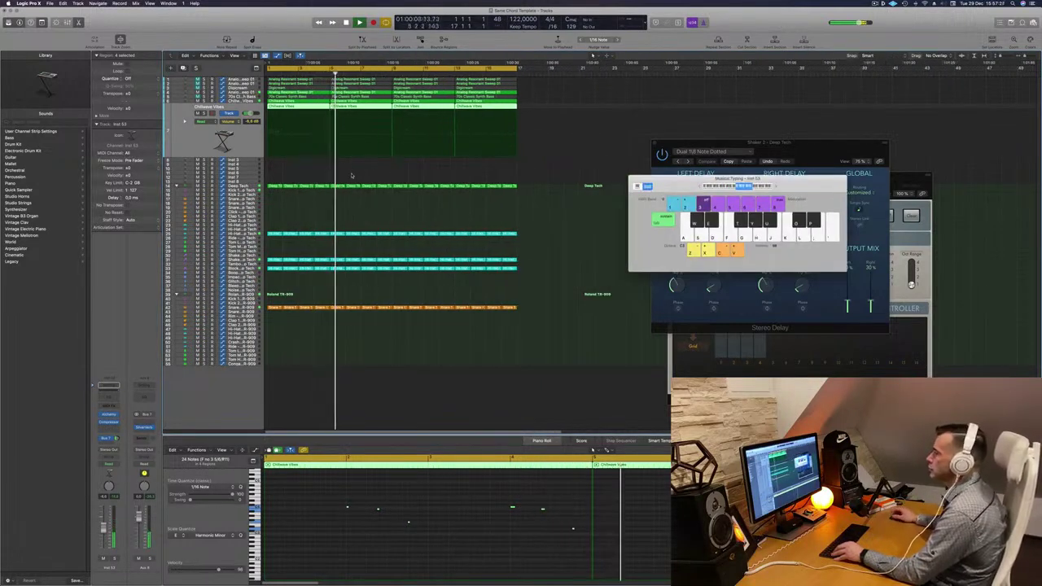
Restart playback and lower the volume of the Block - Deep Tech track
key("Return")
left_click(241, 268)
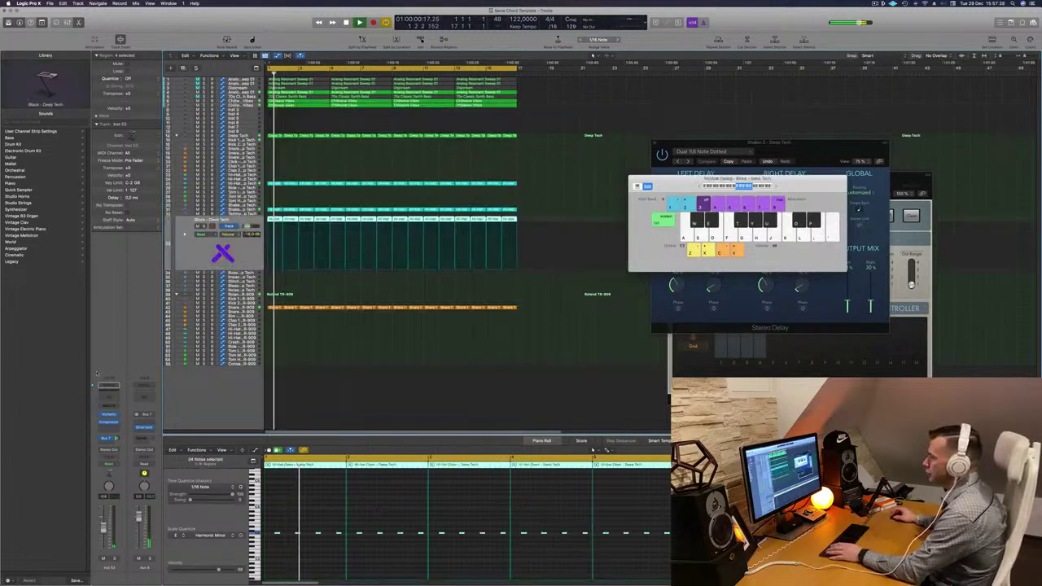
key("Return")
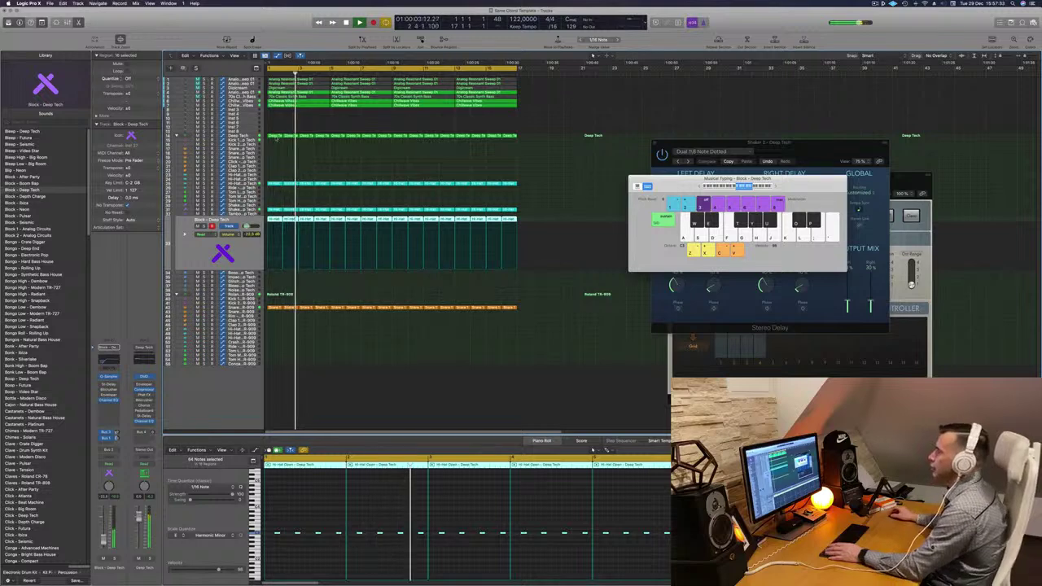
Open the Alchemy instrument of the 70s Classic Synth Bass track to check its preset, and close it again
left_click(195, 96)
key("Return")
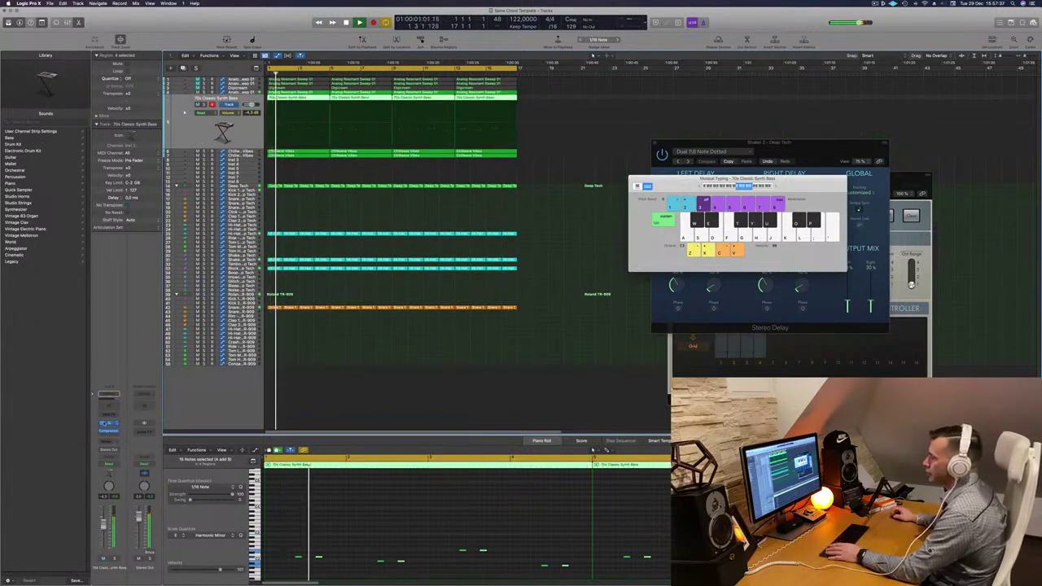
left_click(111, 423)
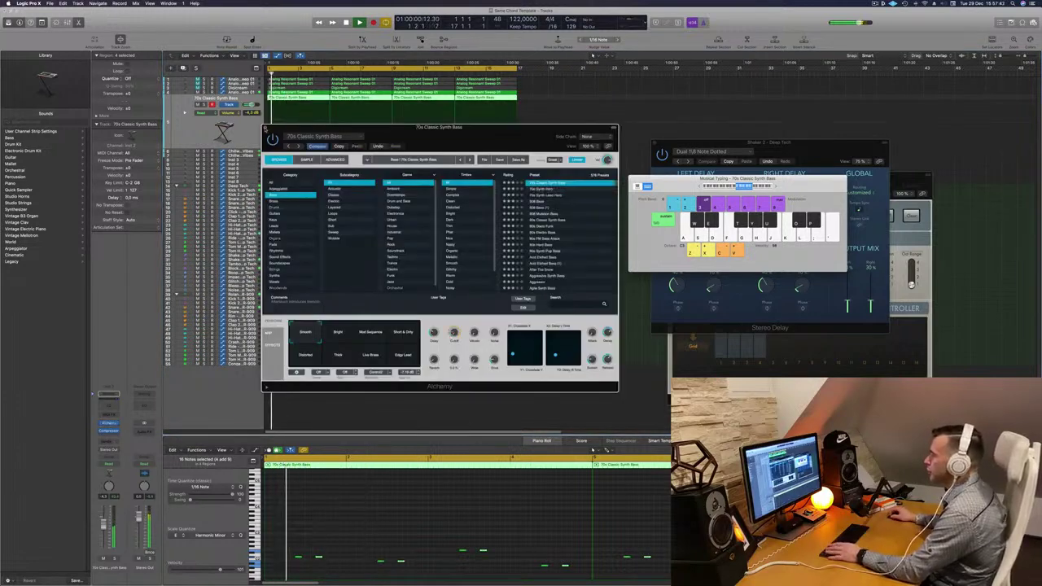
key("super+w")
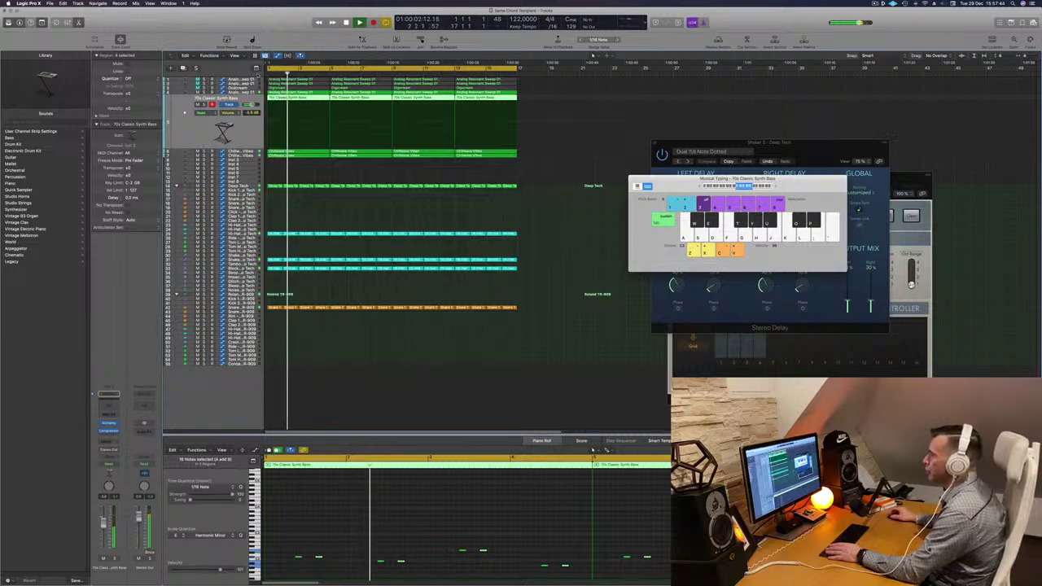
Add a Channel EQ to the Analog Resonant Sweep 01 track above the bass, with a high cut at 264 Hz
key("Up")
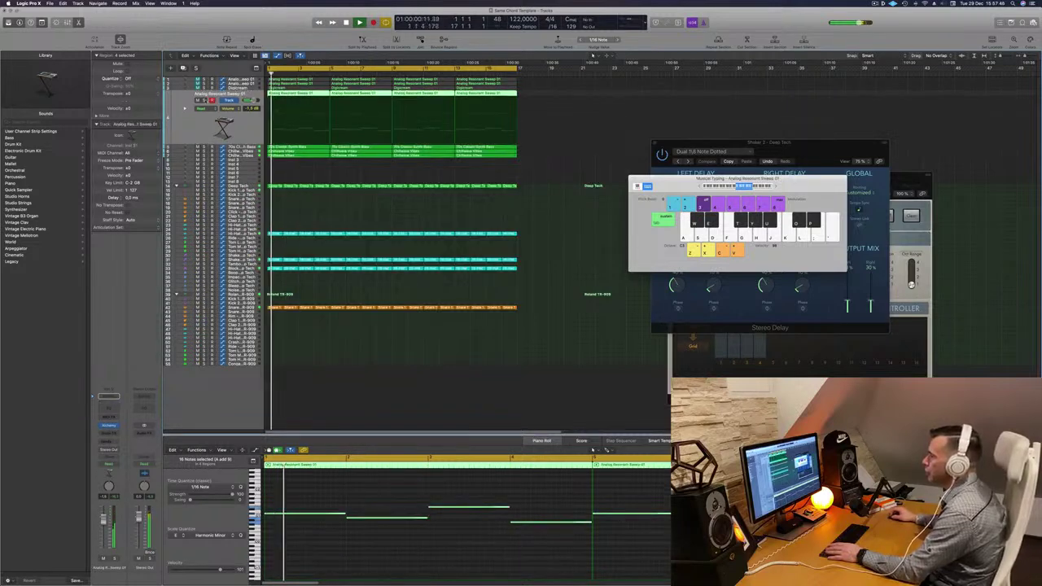
key("ctrl+s")
key("ctrl+s")
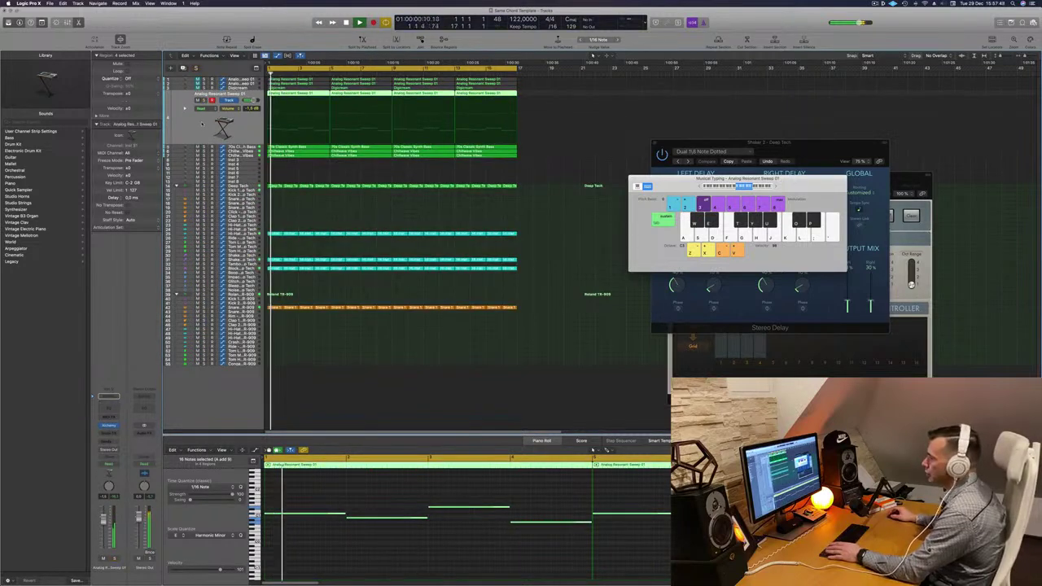
left_click(109, 408)
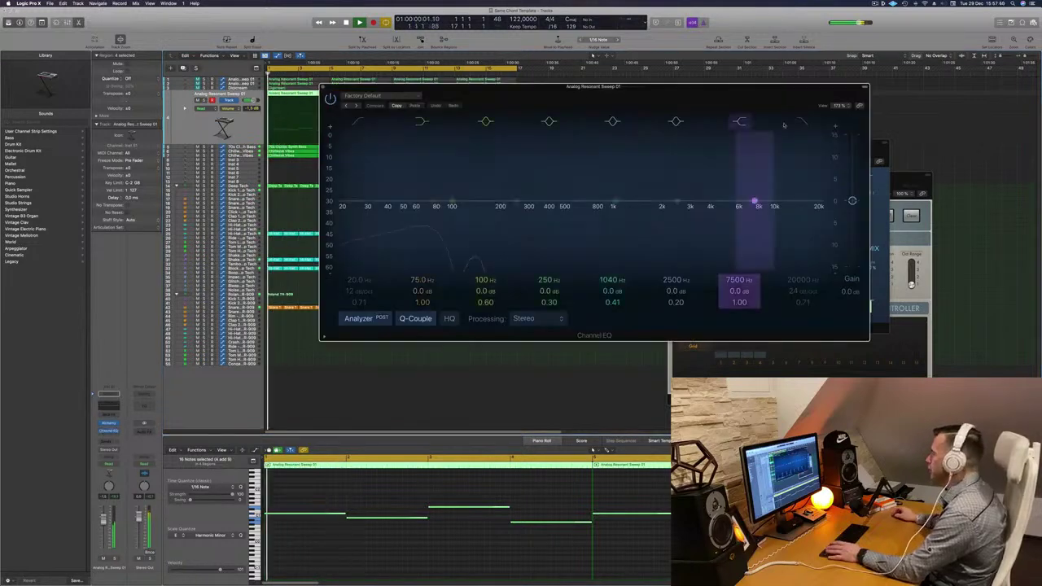
left_click_drag(817, 204, 520, 206)
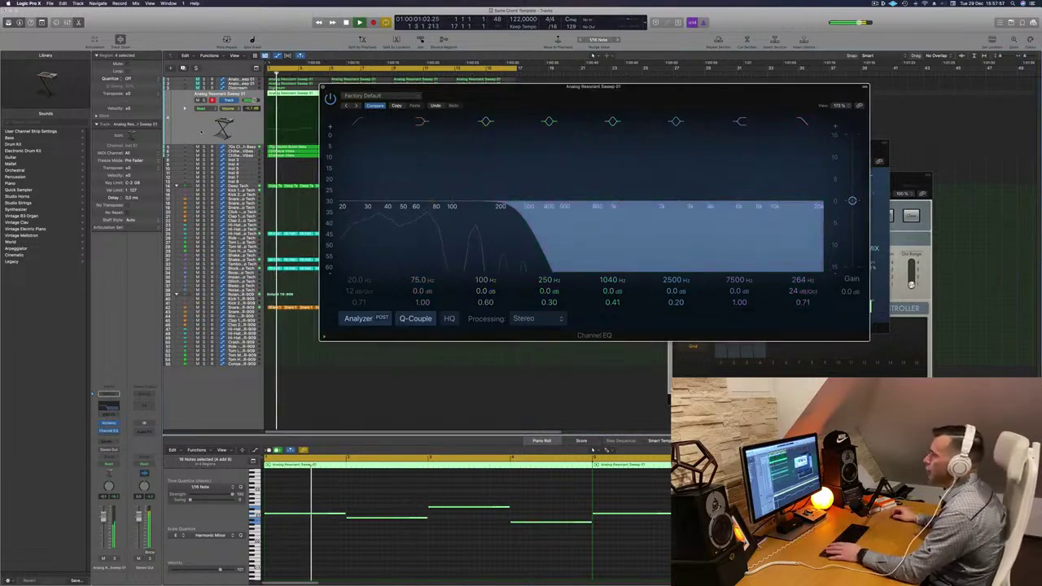
key("super+w")
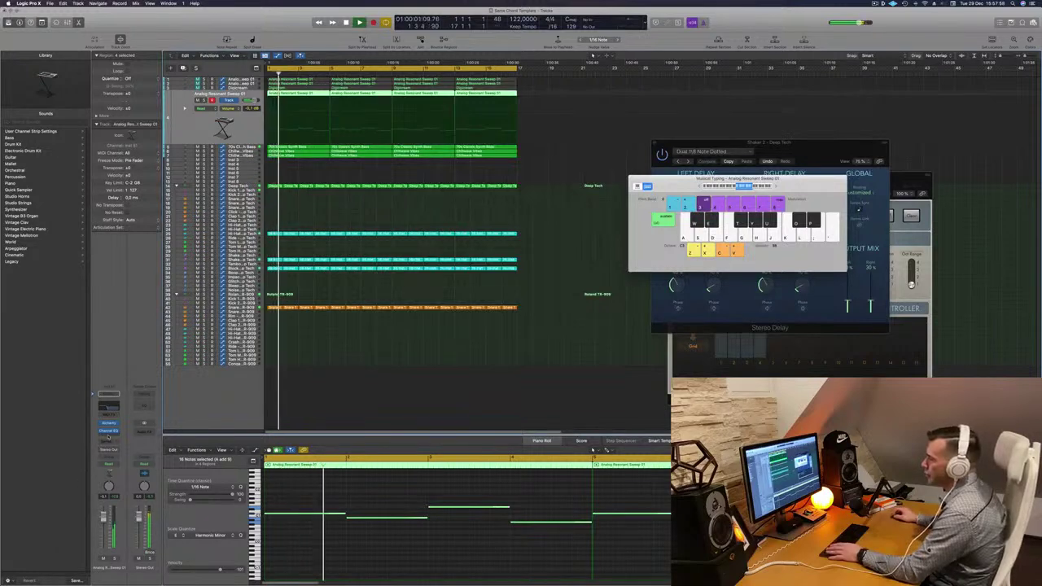
Add a Compressor after the Channel EQ on the Analog Resonant Sweep 01 track, side-chained to Kick 1 - Deep Tech (Inst 9)
left_click(110, 437)
mouse_move(125, 461)
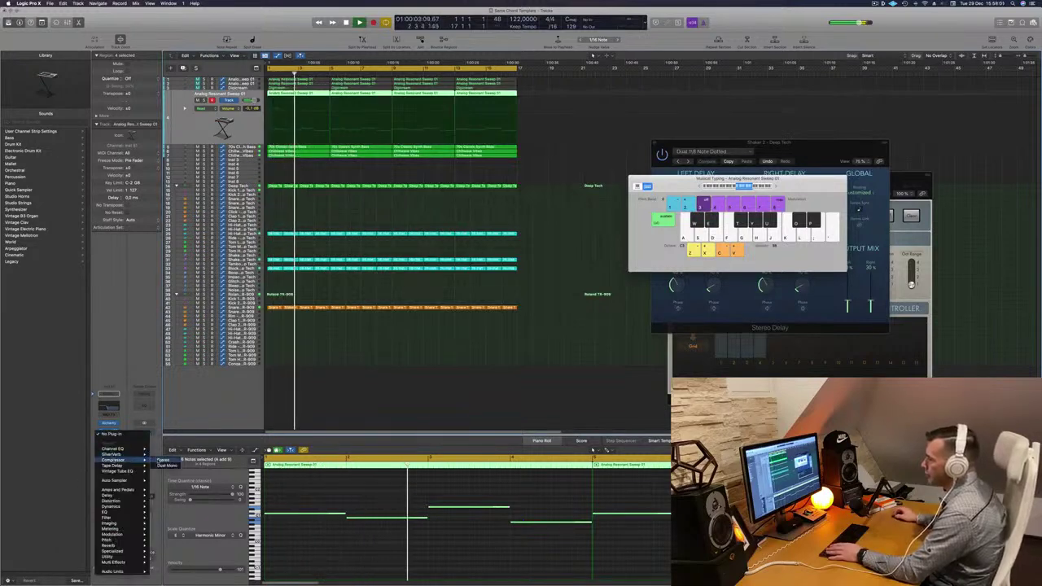
left_click(163, 460)
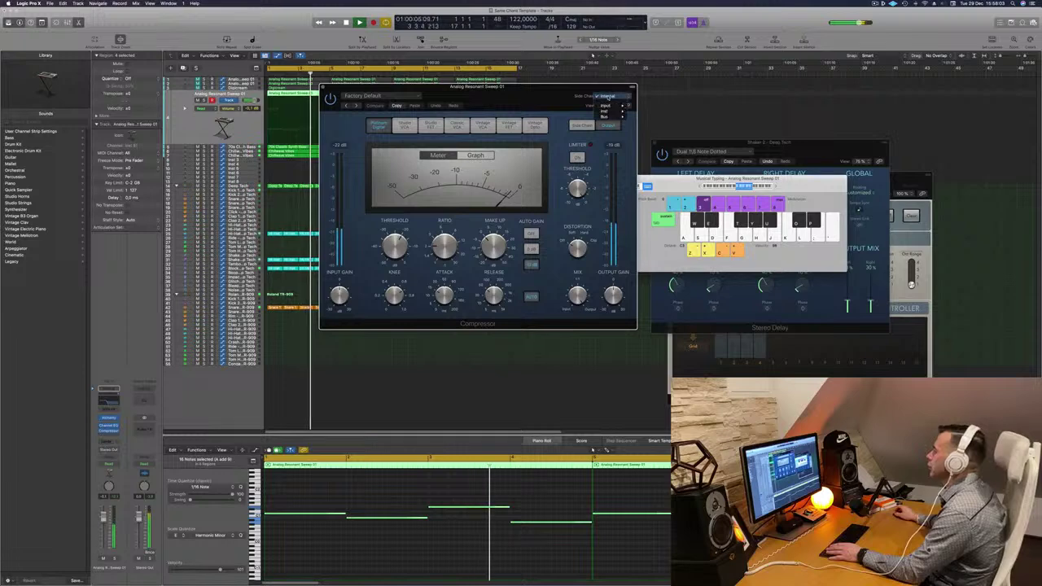
mouse_move(603, 111)
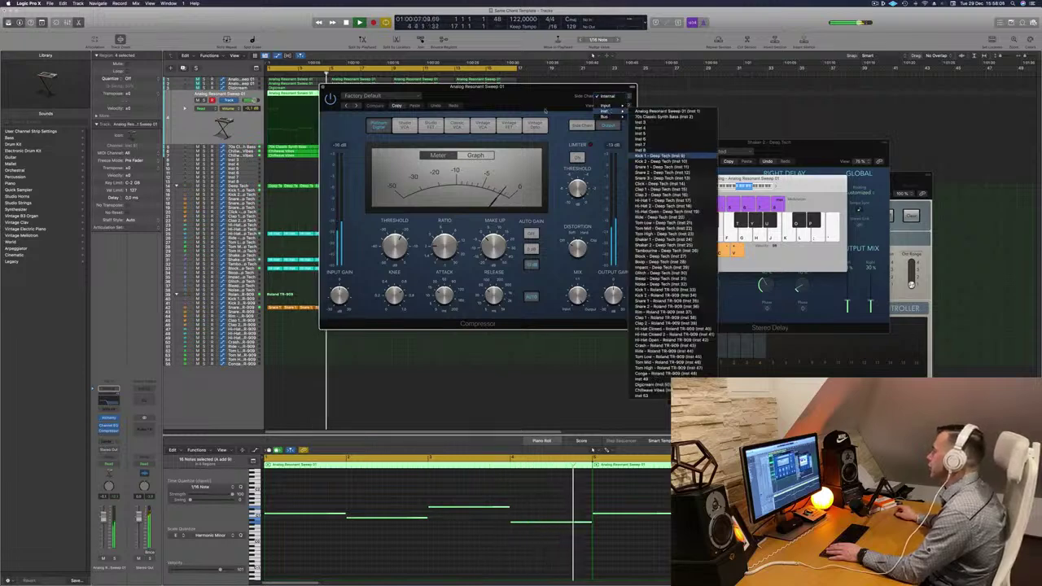
left_click(659, 156)
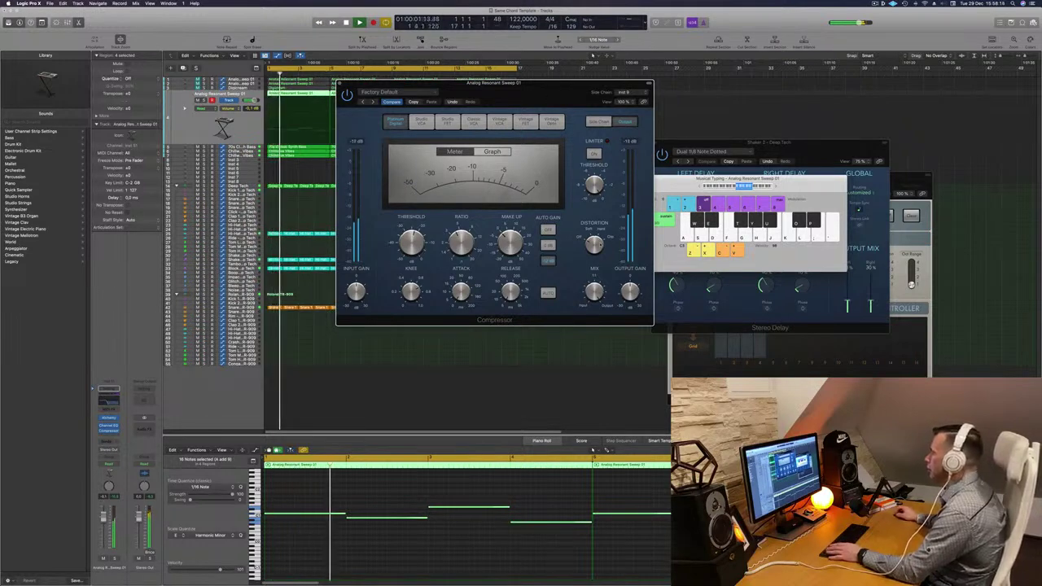
left_click_drag(396, 92, 419, 138)
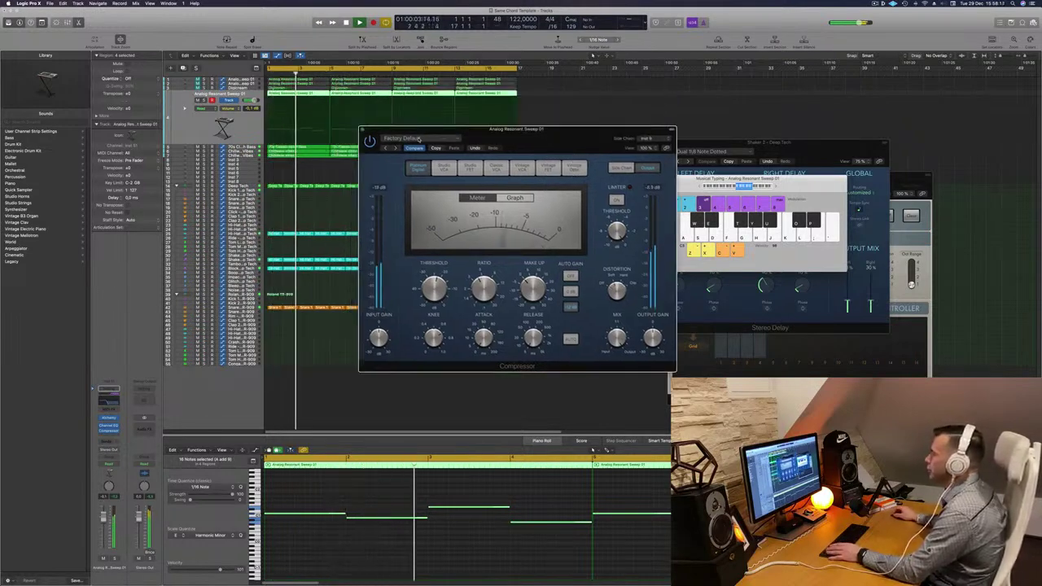
key("super+w")
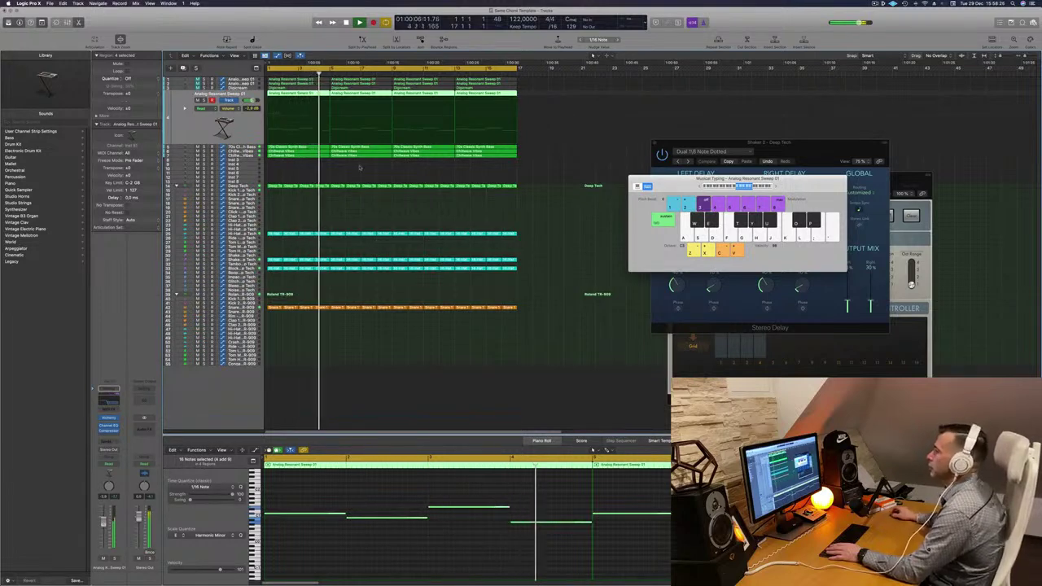
Check the muted Digicream track against the loop, and unmute the topmost Analog Resonant Sweep 01 track
key("Up")
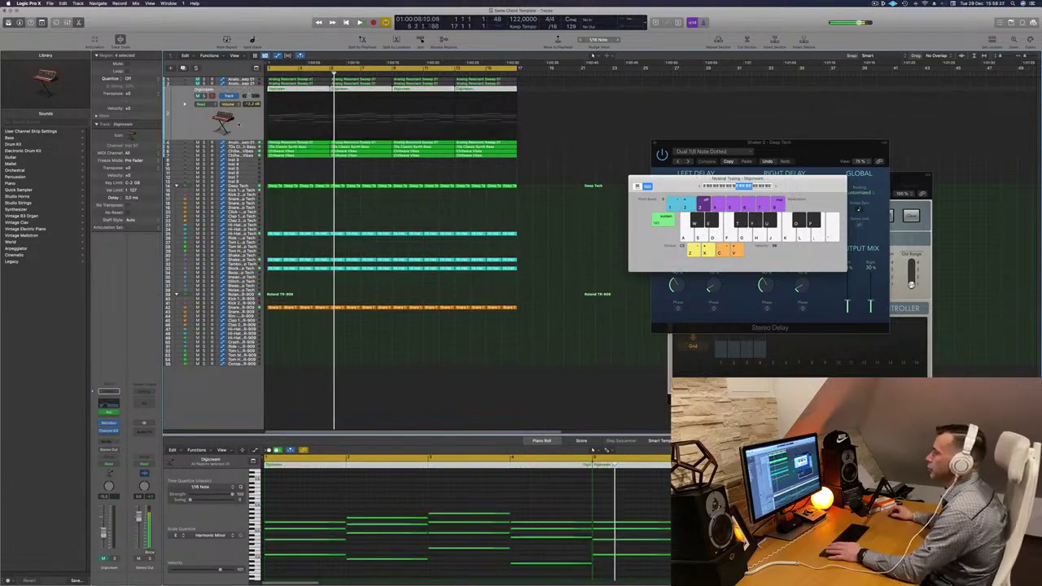
key("Return")
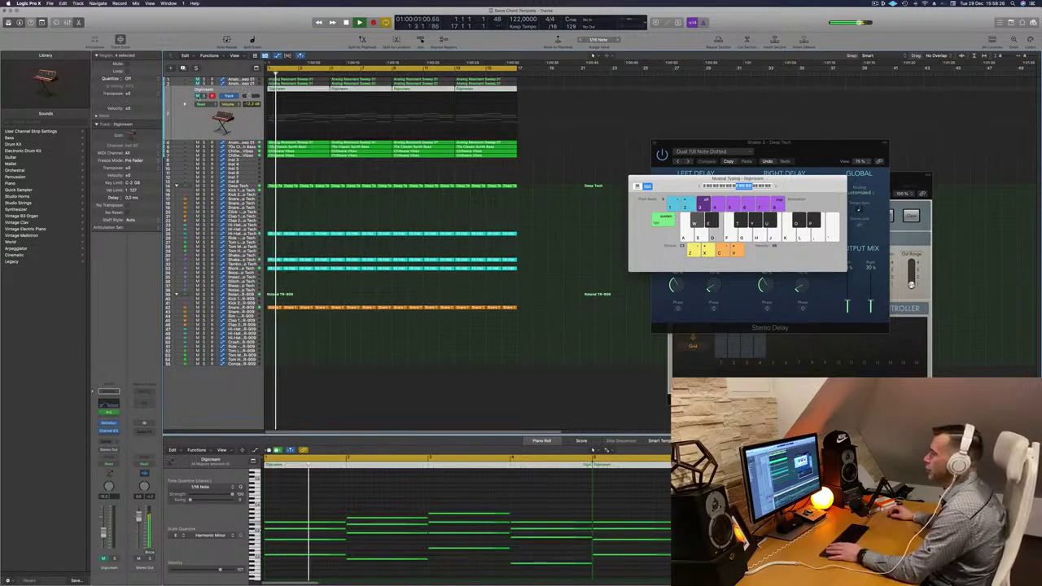
key("Up")
key("Return")
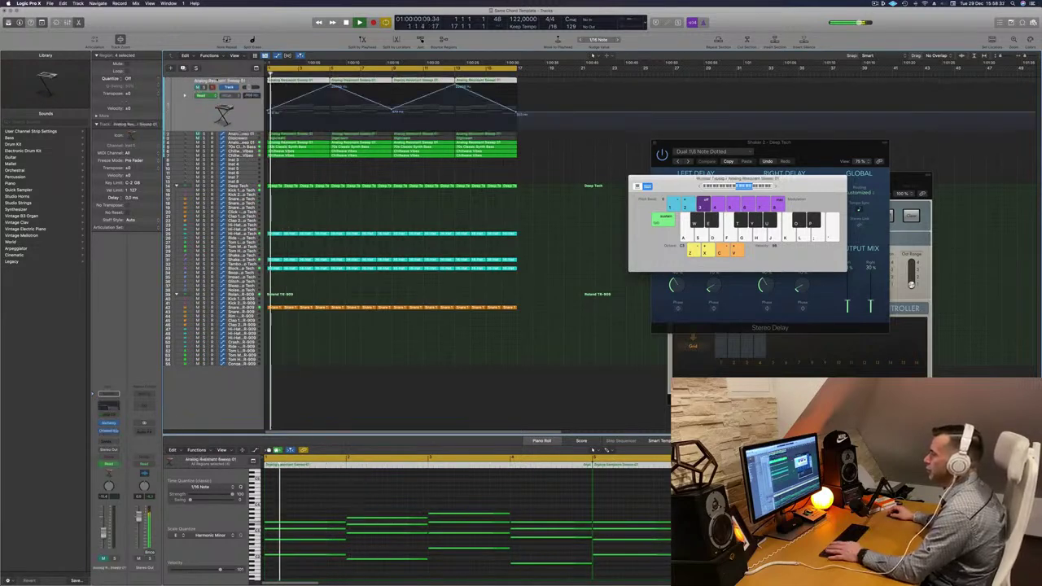
left_click(198, 87)
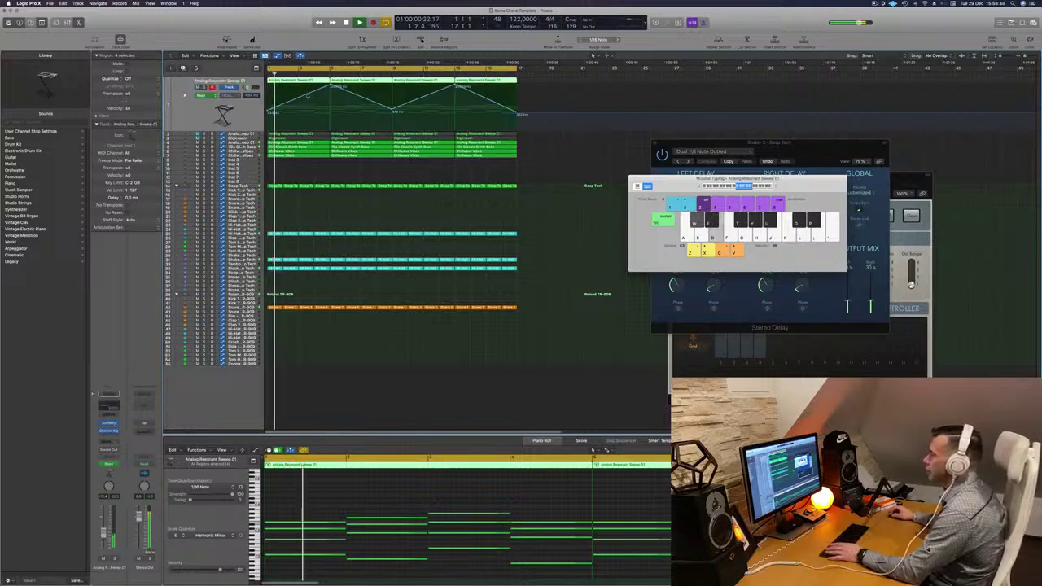
Lower the bar 5 peak of the topmost track's high cut frequency automation to slightly above its neighbouring points
left_click_drag(329, 84, 333, 118)
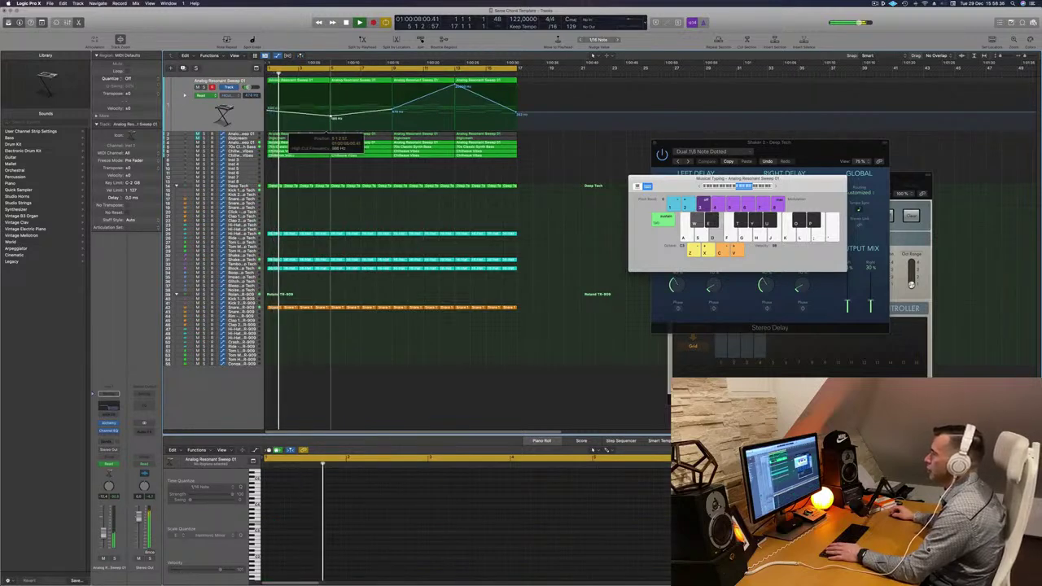
key("Return")
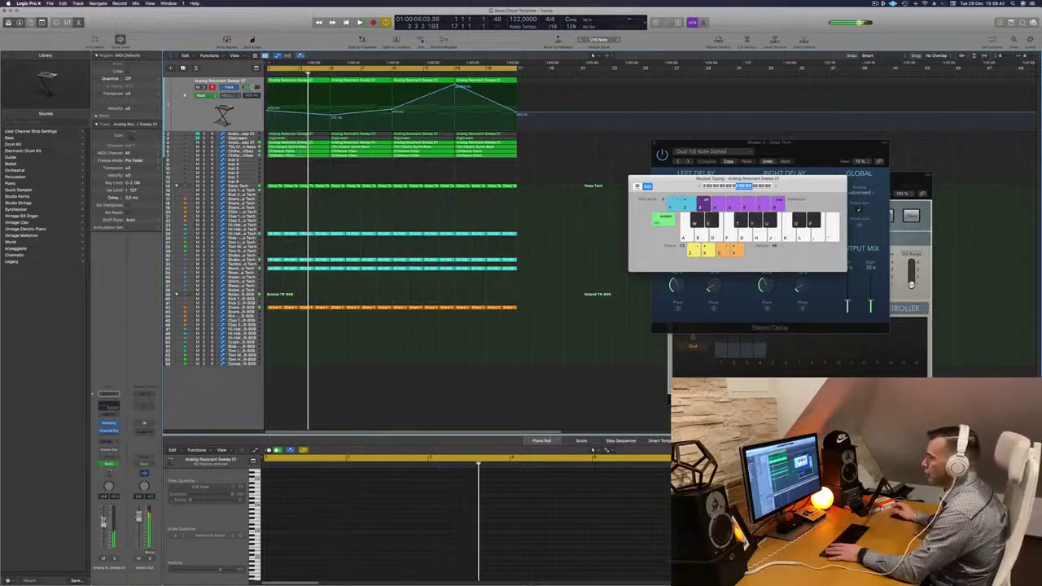
key("Return")
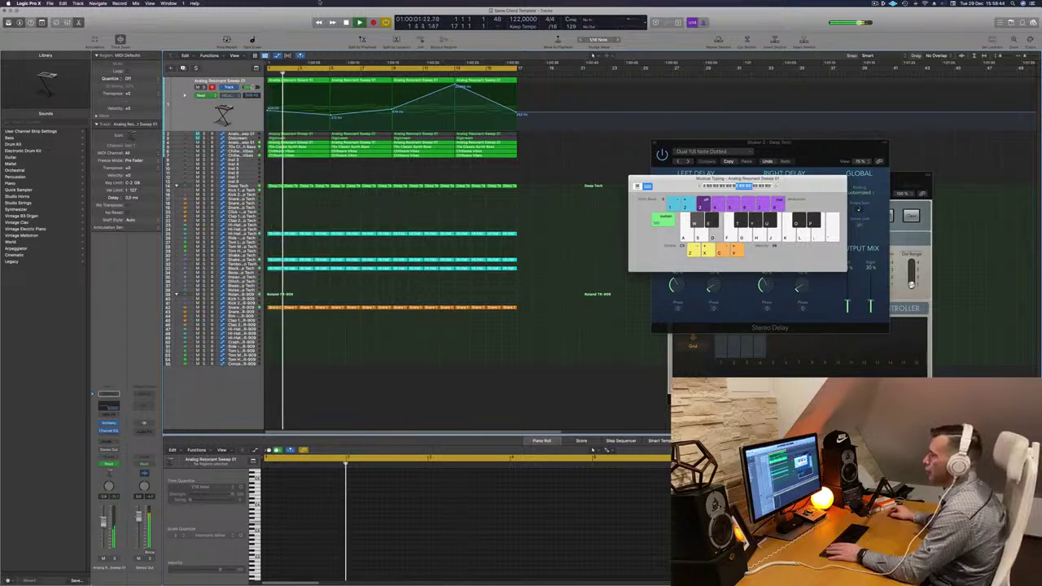
left_click(330, 118)
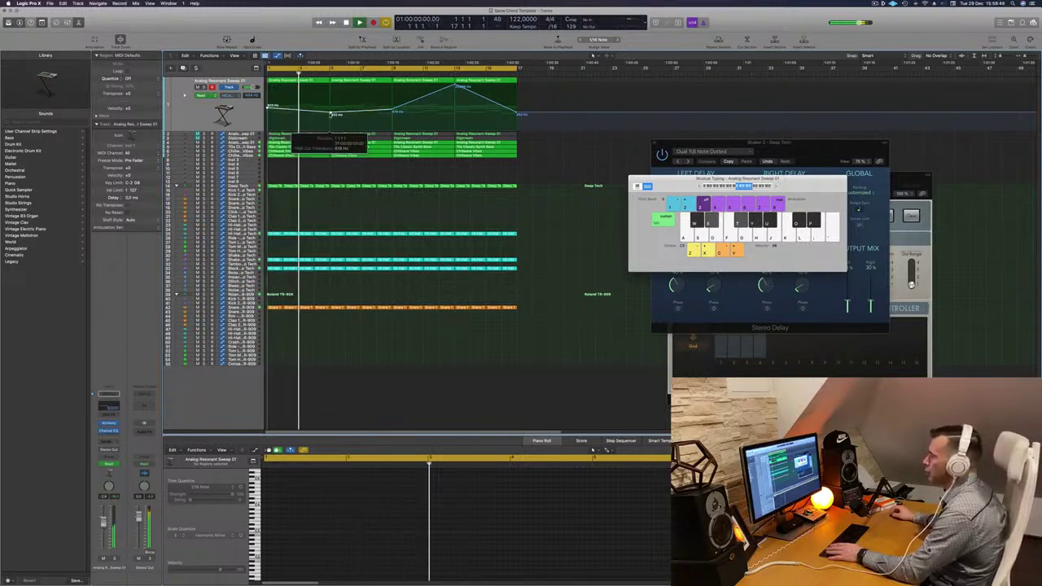
left_click_drag(330, 115, 331, 107)
key("Return")
key("Return")
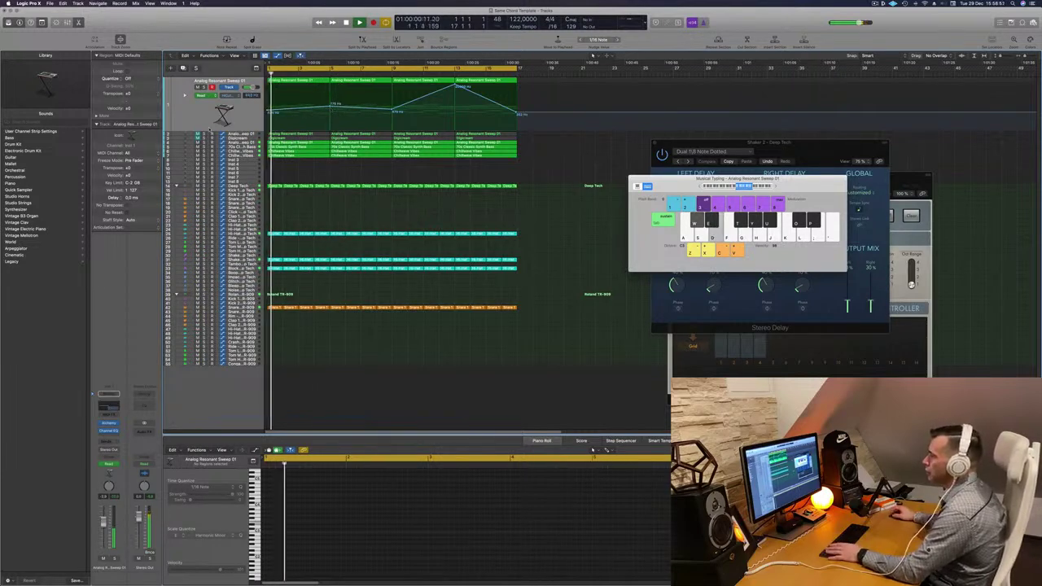
Lower the bar 13 peak of the high cut frequency automation to roughly the level of the bar 5 point
key("Return")
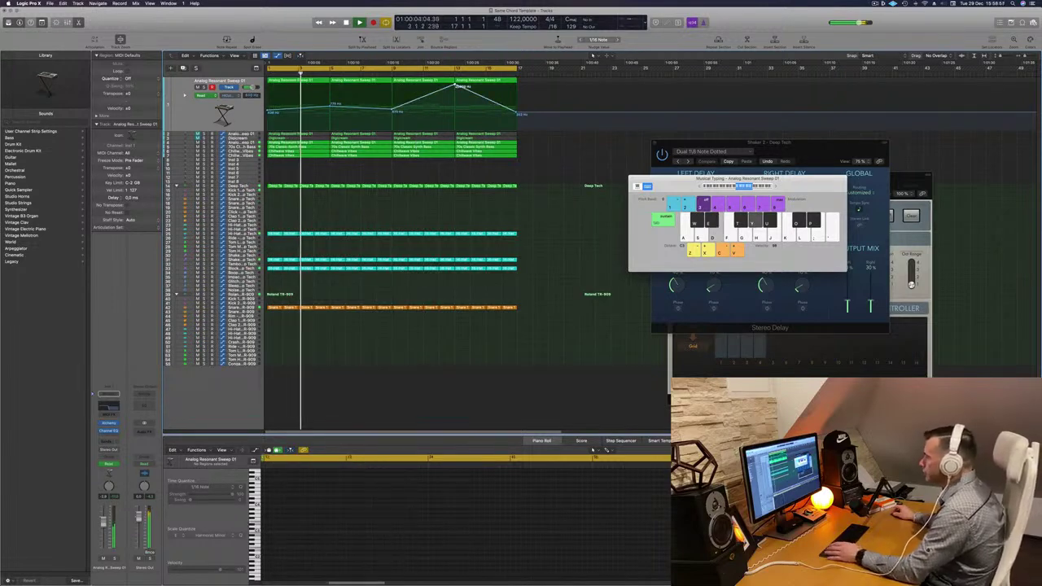
left_click_drag(458, 86, 455, 107)
key("Return")
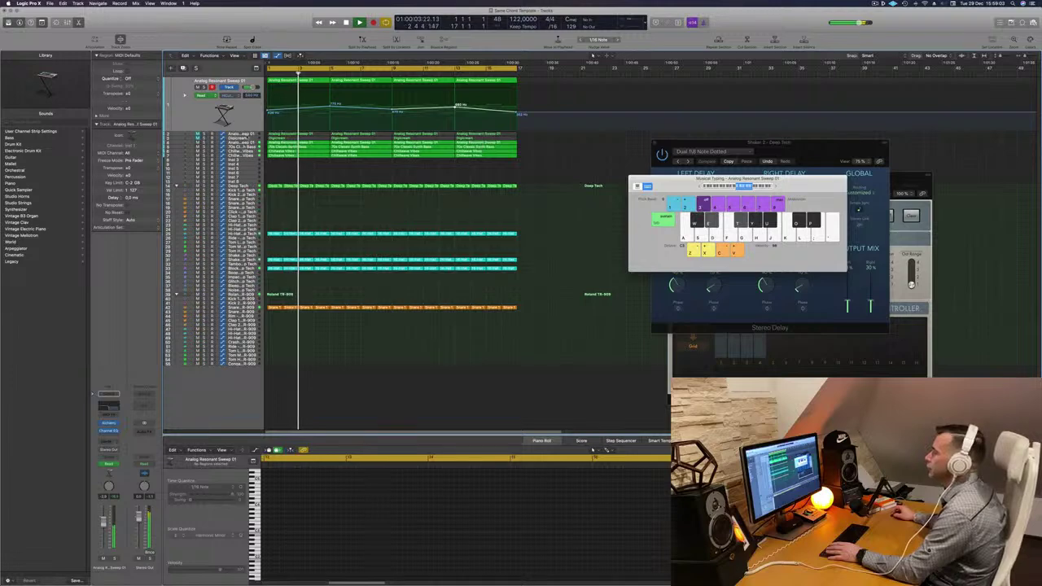
Unmute the second Analog Resonant Sweep 01 track and listen to it from the start of the loop
key("Down")
key("Return")
left_click(193, 117)
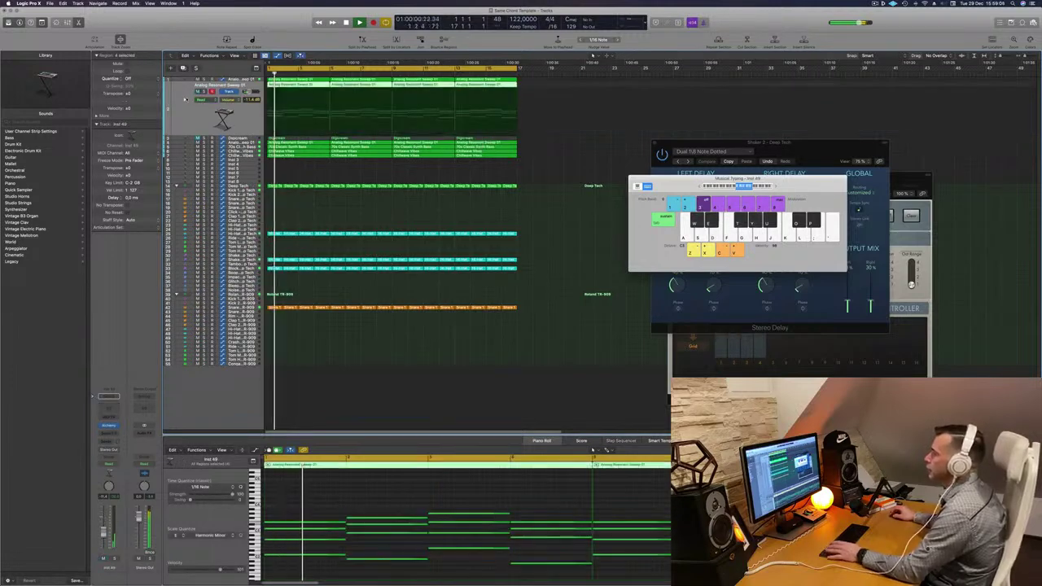
key("Return")
key("Return")
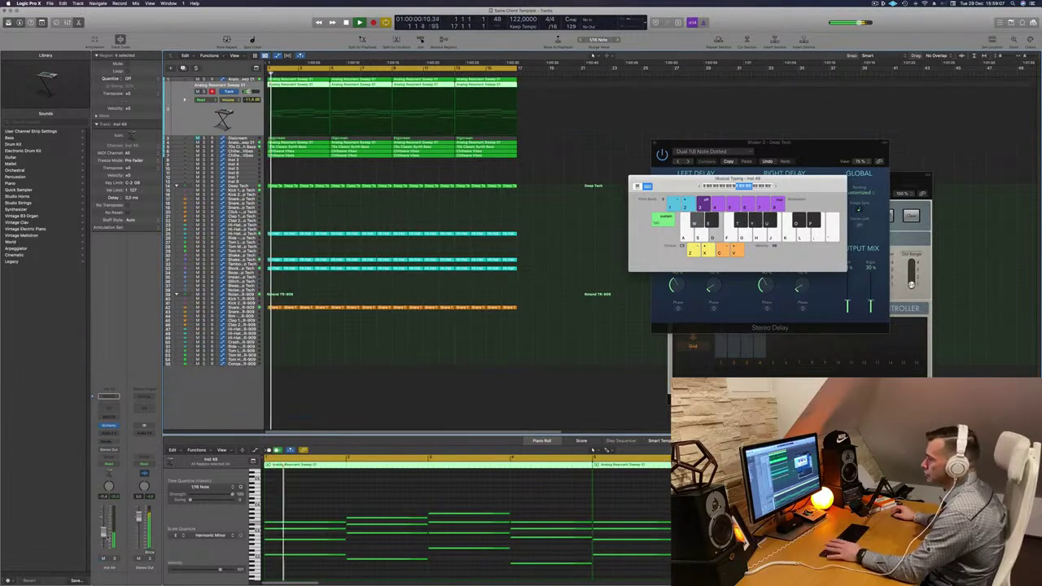
Open the Alchemy instrument of the second Analog Resonant Sweep 01 track, raise the track's volume and mute it
key("Return")
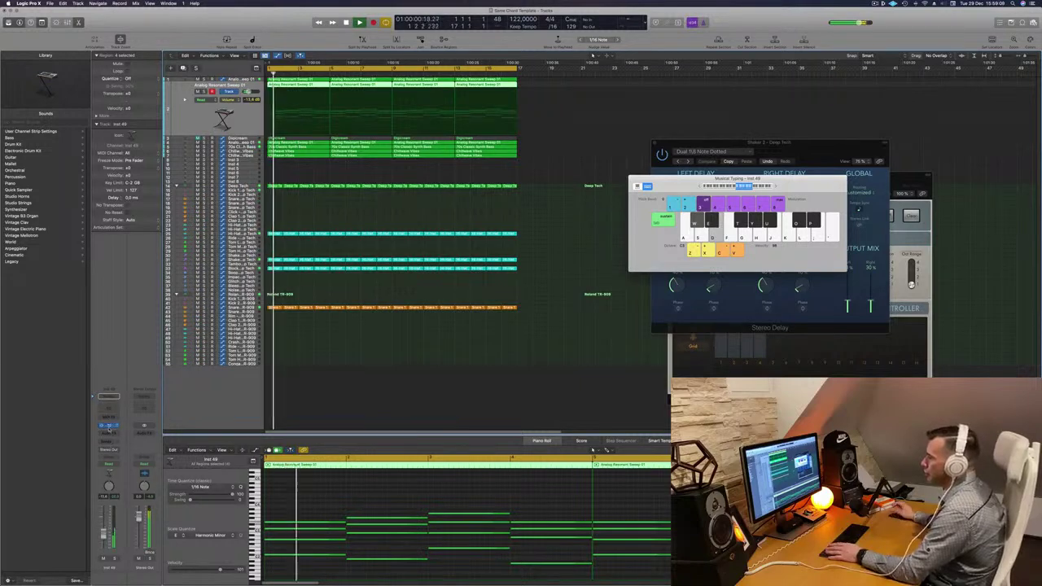
key("Return")
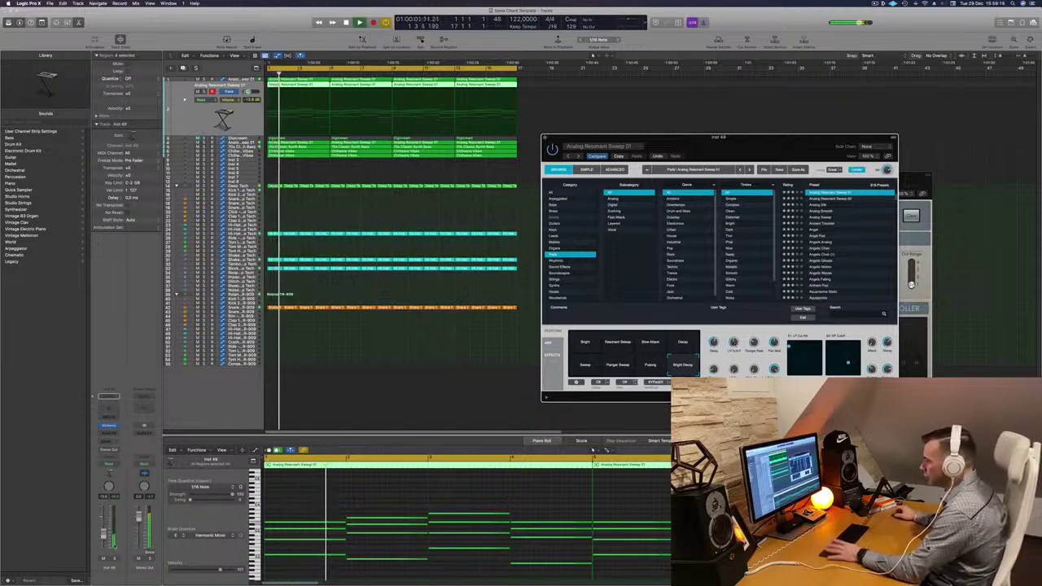
key("Return")
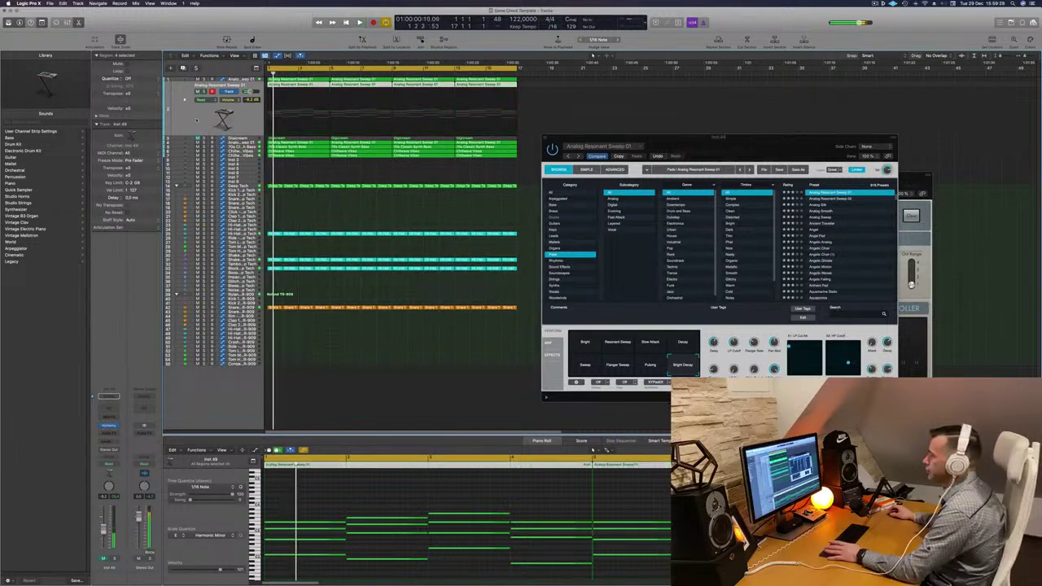
Unmute and turn up the Digicream track, and set its Channel EQ to a 77.5 Hz low cut and a 254 Hz high cut
key("Down")
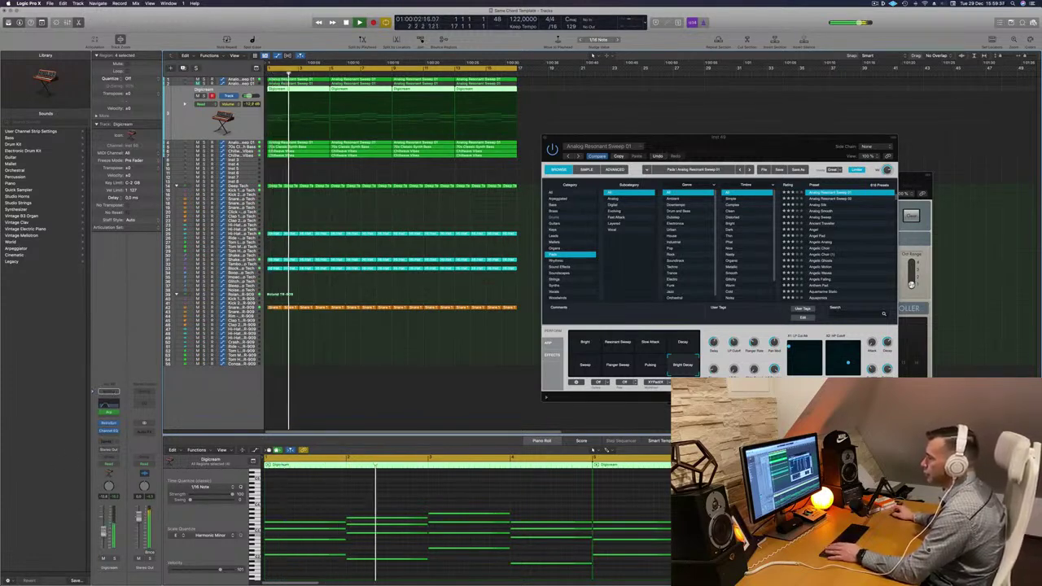
key("Return")
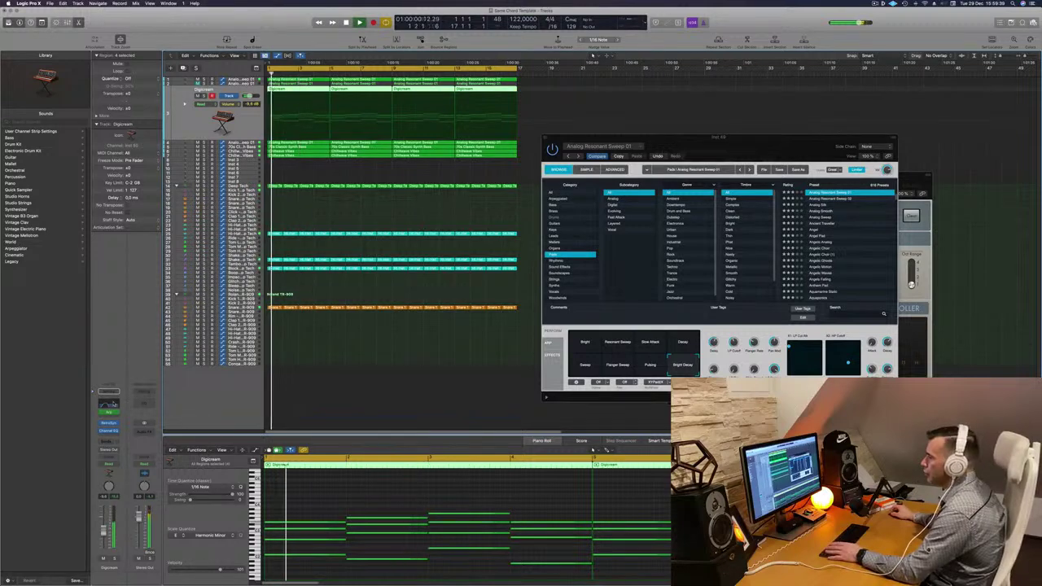
left_click(112, 404)
left_click(112, 404)
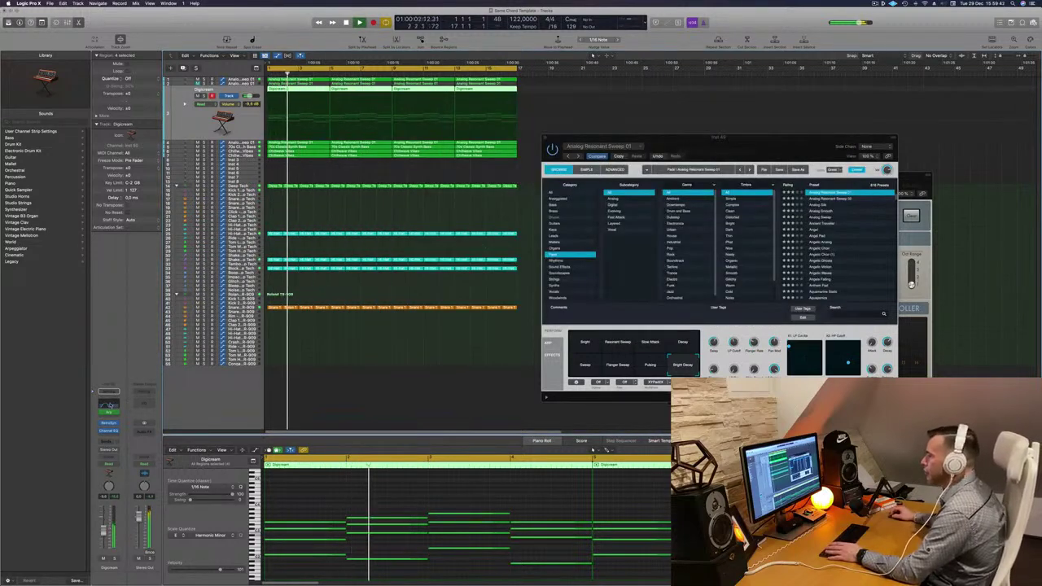
left_click(111, 405)
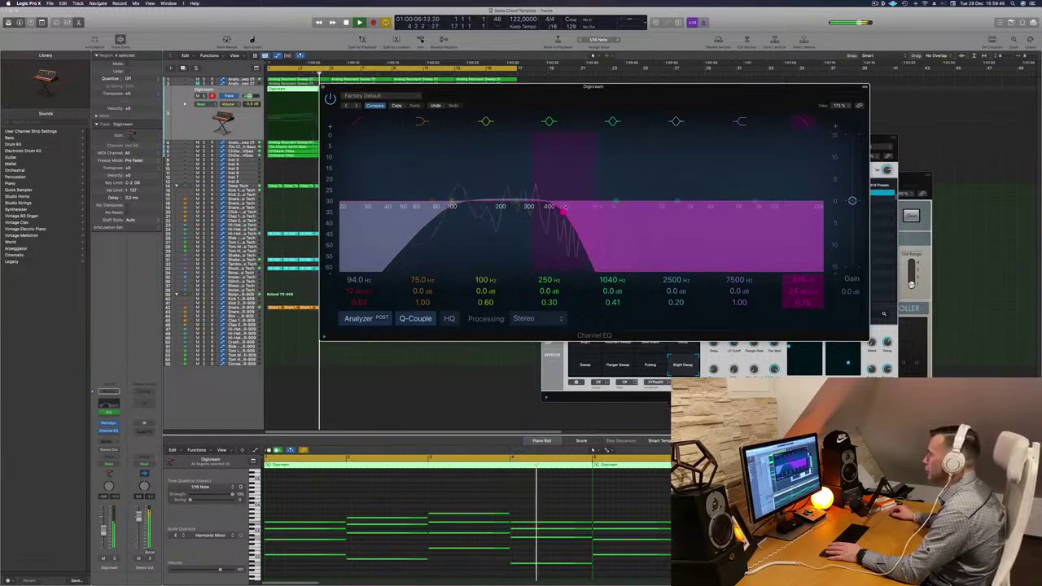
left_click_drag(560, 211, 529, 208)
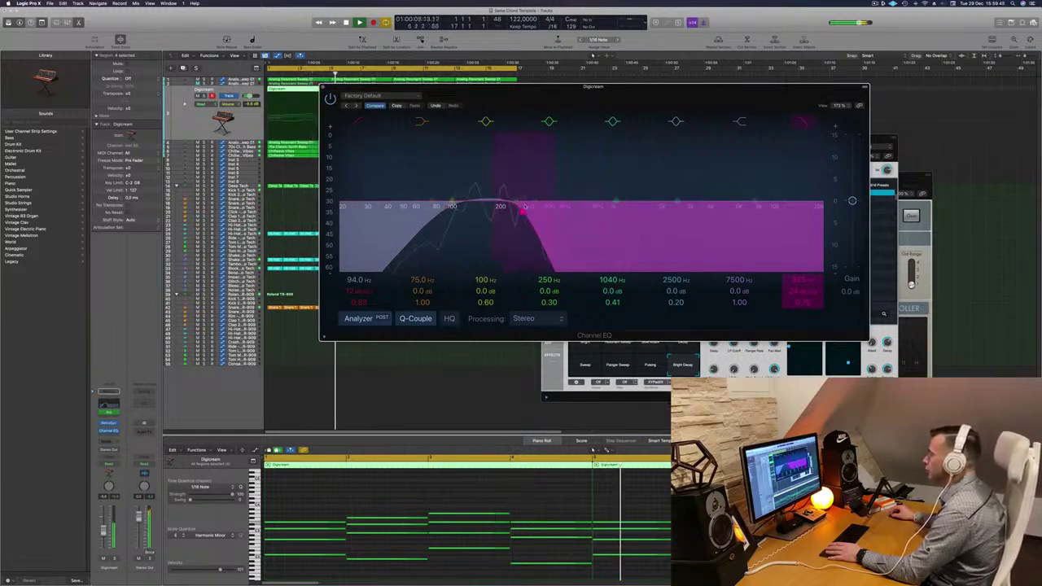
left_click_drag(447, 206, 437, 207)
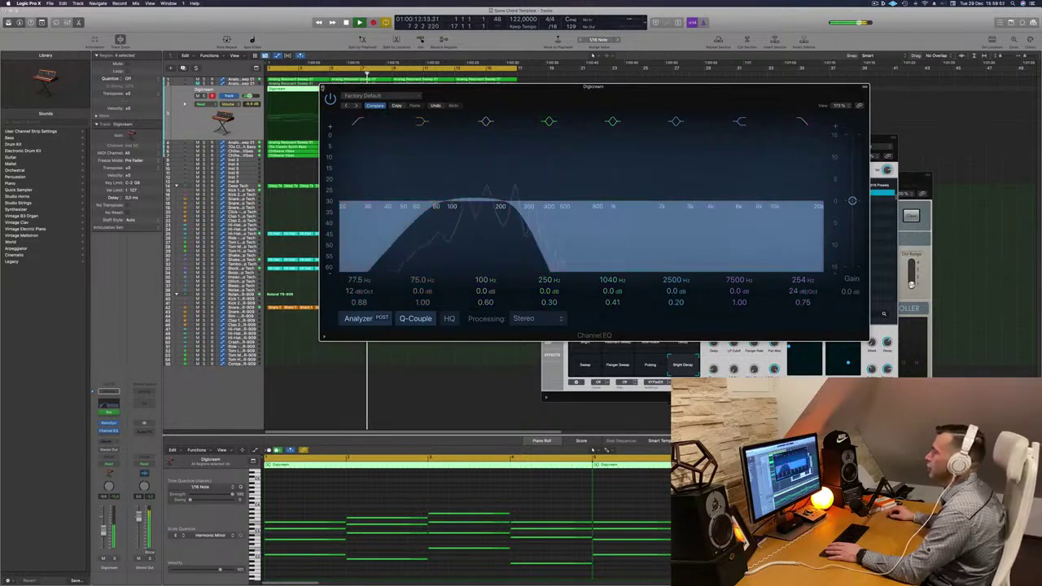
left_click(324, 87)
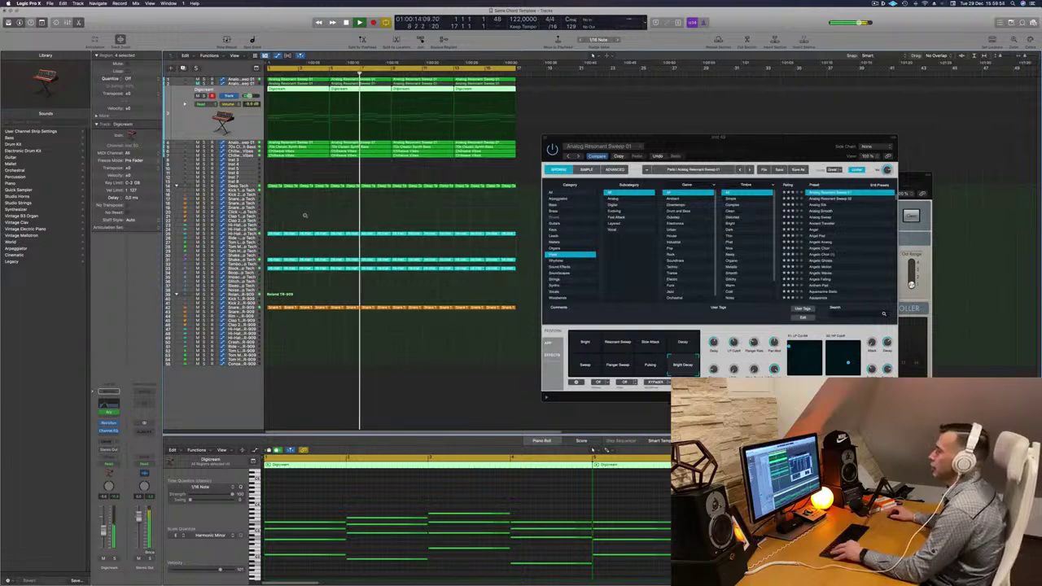
Move the open Alchemy window off the arrangement and open the Alchemy instrument of the empty Inst 3 track
scroll(306, 215, "down", 4)
scroll(305, 216, "up", 4)
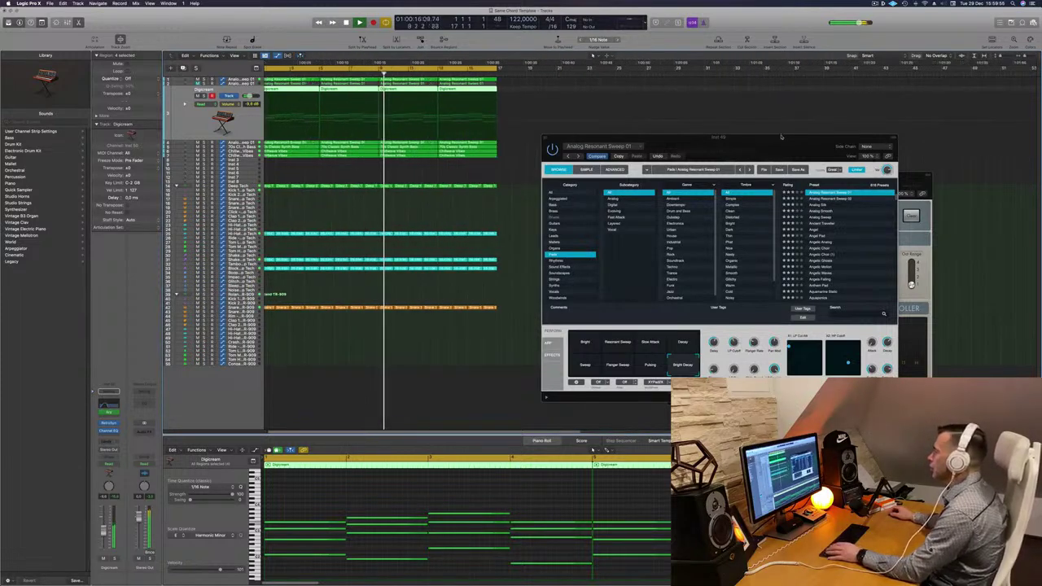
left_click_drag(781, 136, 859, 126)
key("Return")
left_click(252, 160)
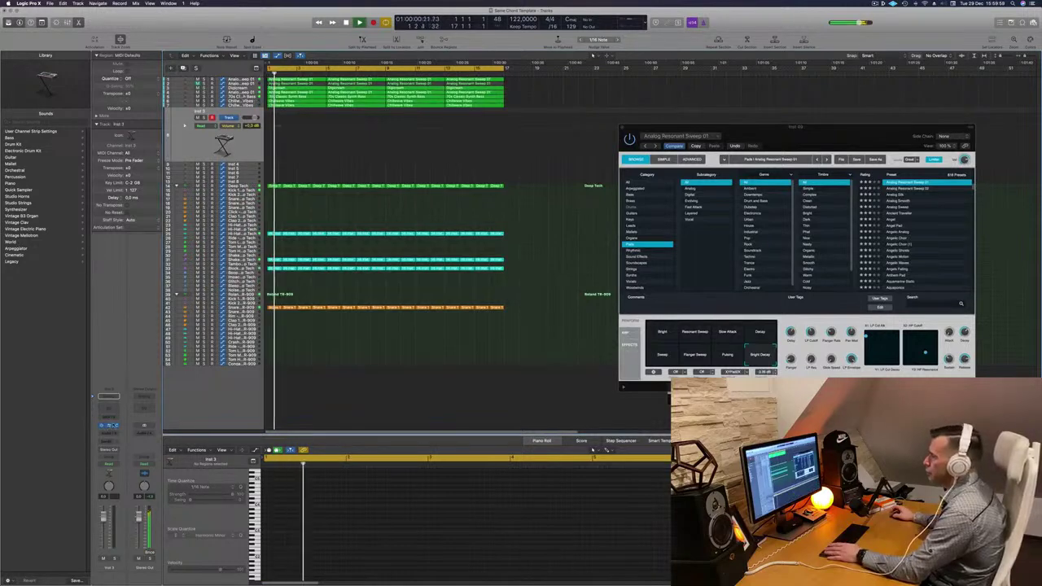
left_click(109, 425)
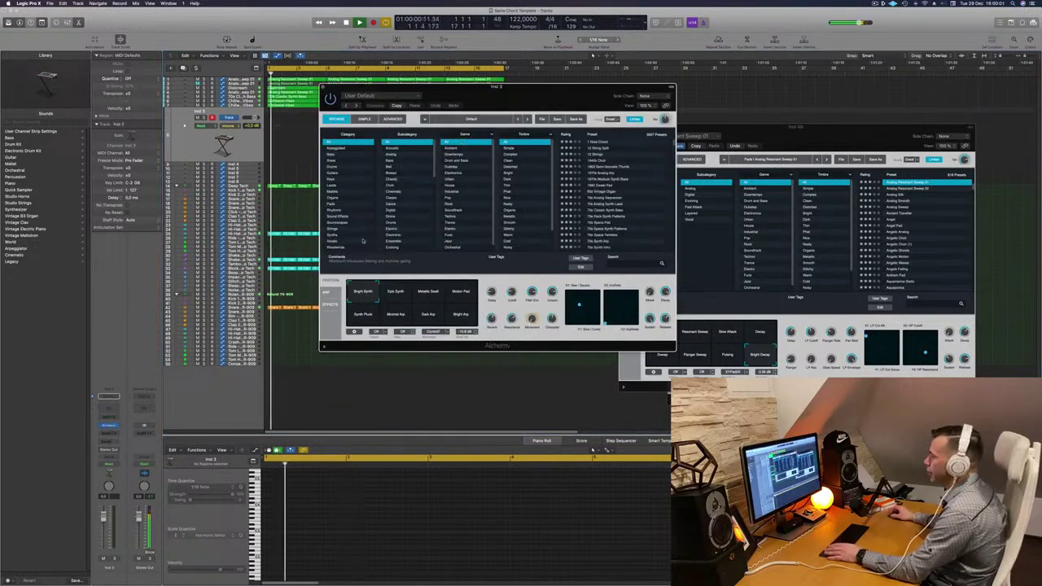
Load the Gloomy Shots Kit preset from Alchemy's Sound Effects category
left_click(349, 216)
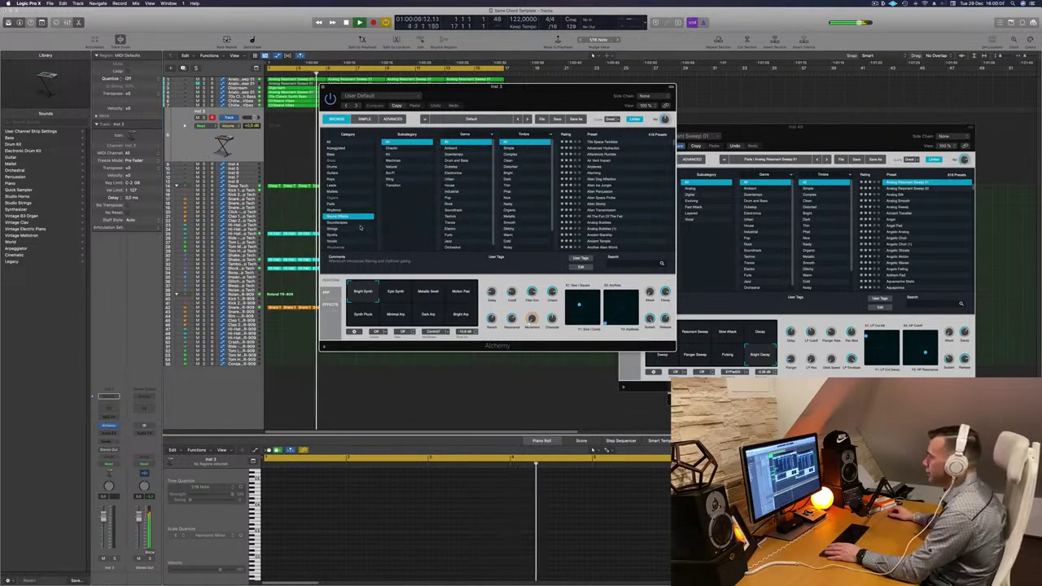
scroll(629, 210, "down", 10)
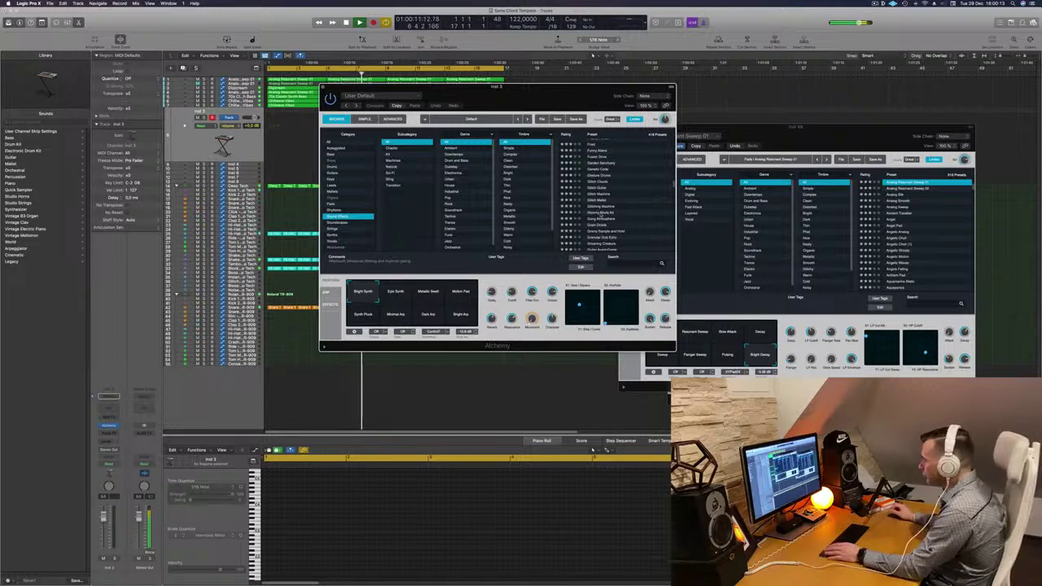
left_click(599, 214)
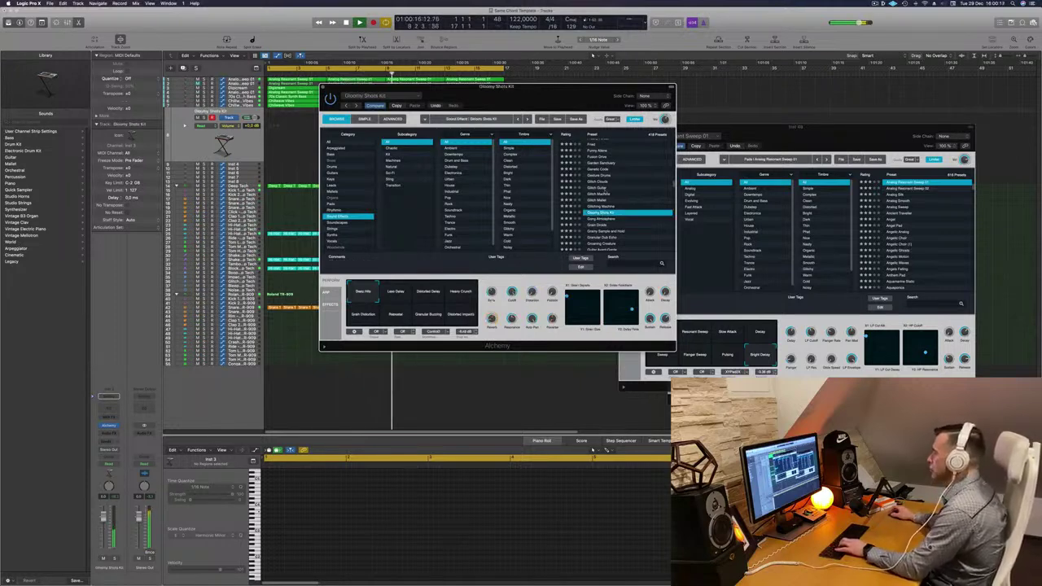
Load Alchemy's Gong Atmosphere preset, move the plug-in window off the arrangement, and record a short part on the track
key("Down")
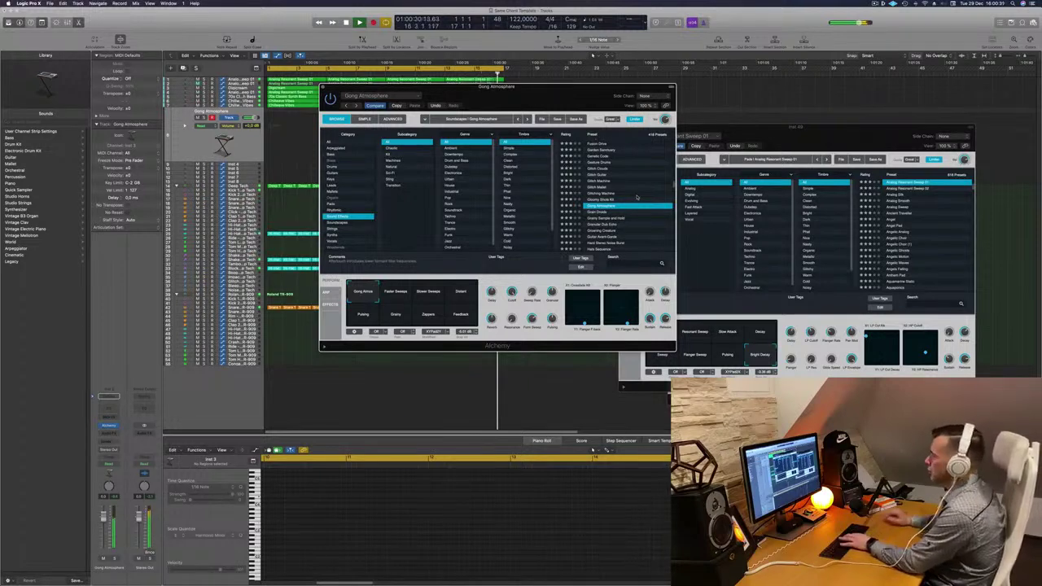
left_click_drag(556, 94, 735, 139)
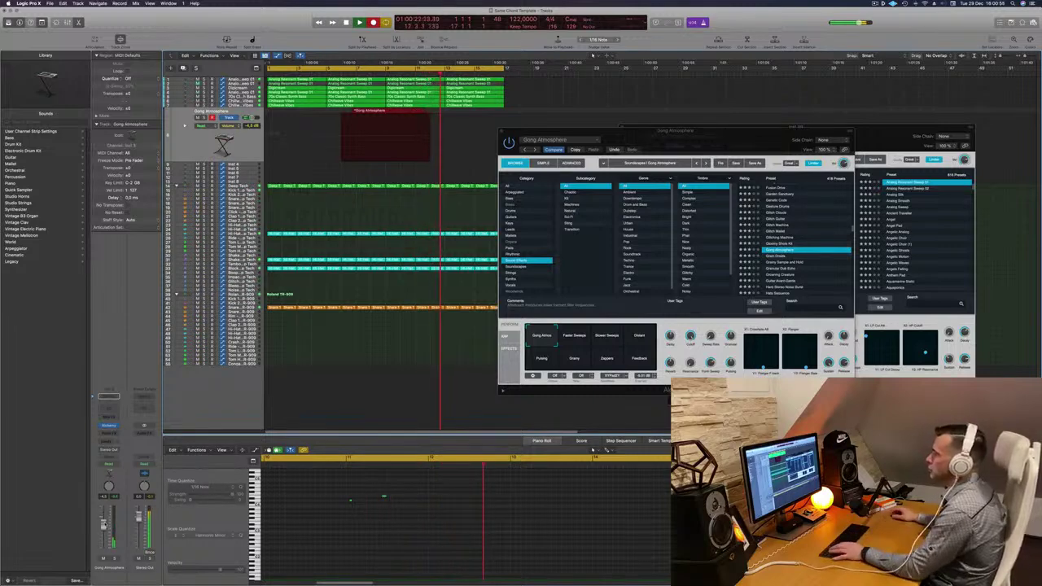
key("space")
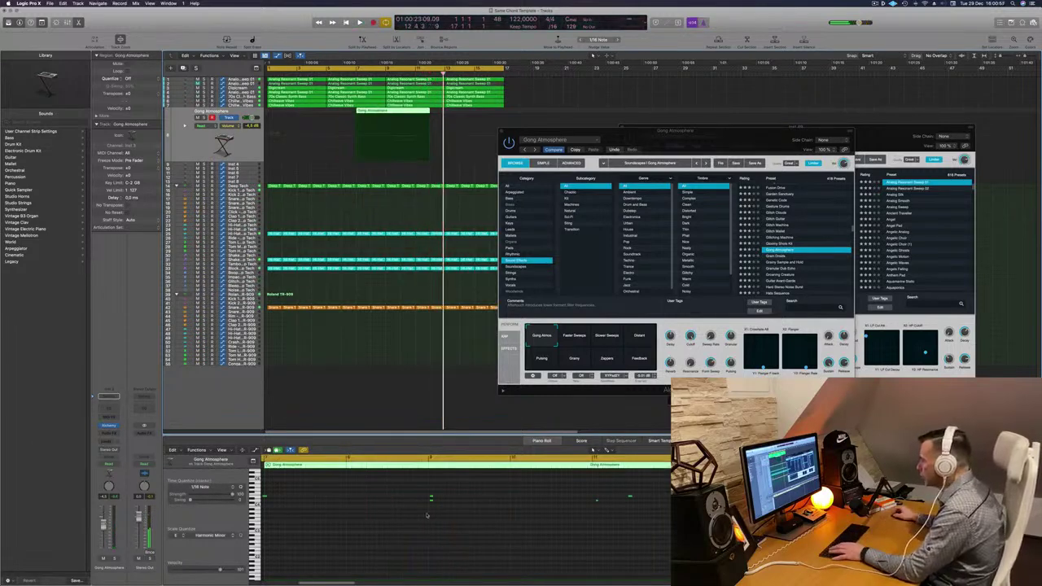
Remove the stray notes from the recorded Gong Atmosphere region and select the remaining ones in the Piano Roll
scroll(489, 508, "up", 1)
left_click(418, 515)
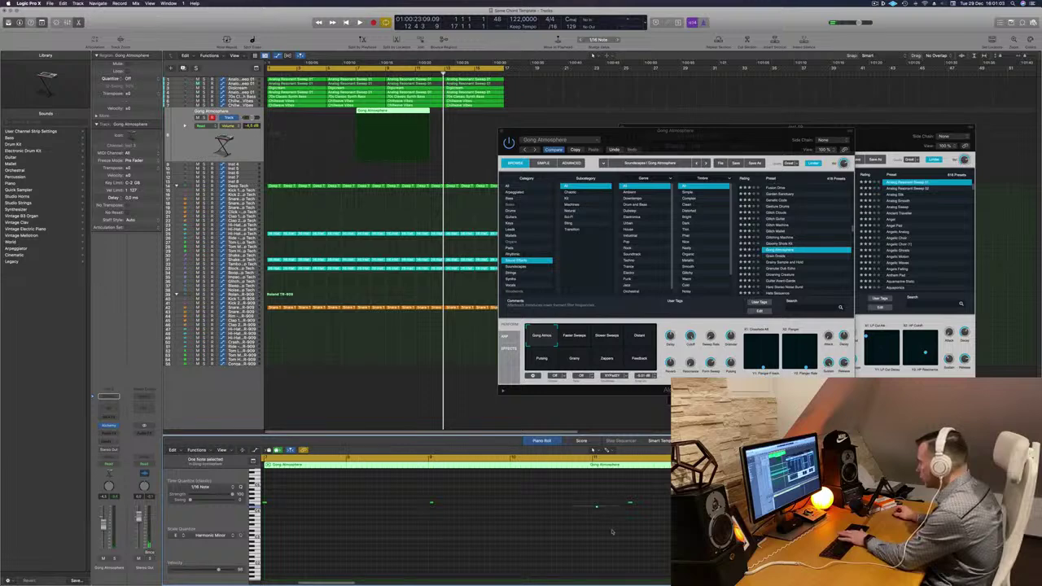
left_click_drag(417, 492, 630, 516)
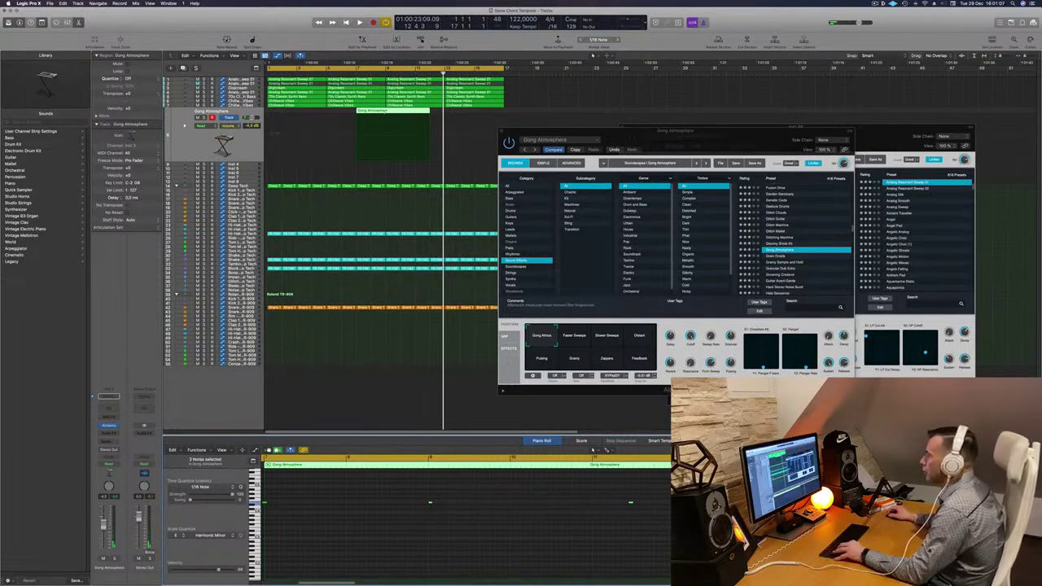
Split the Gong Atmosphere region at bar 9, delete the earlier part, and move the rest to bar 1 for playback
left_click(386, 111, "super")
left_click(372, 111)
key("Delete")
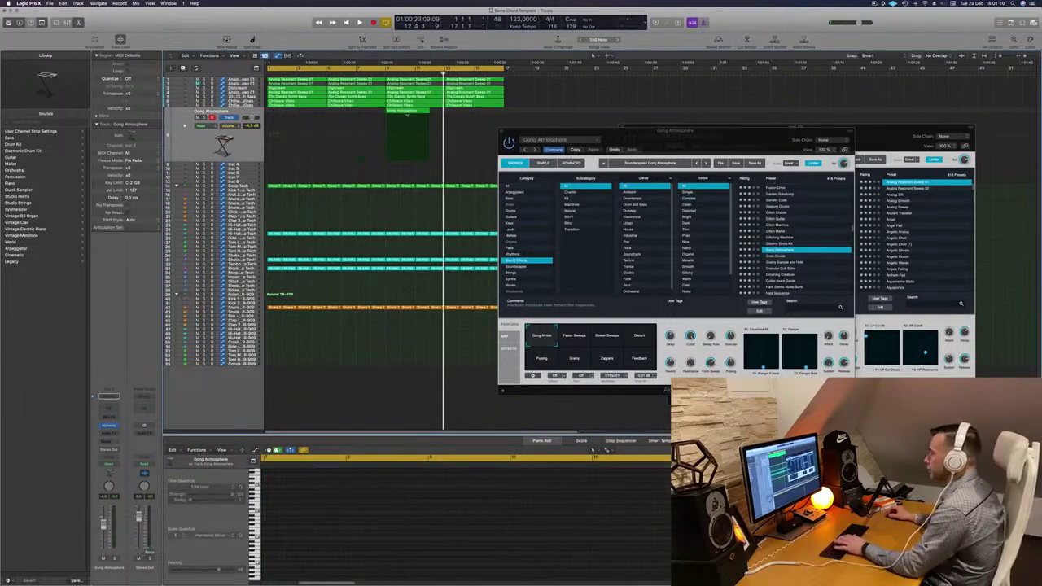
left_click_drag(407, 114, 289, 122)
key("Return")
key("space")
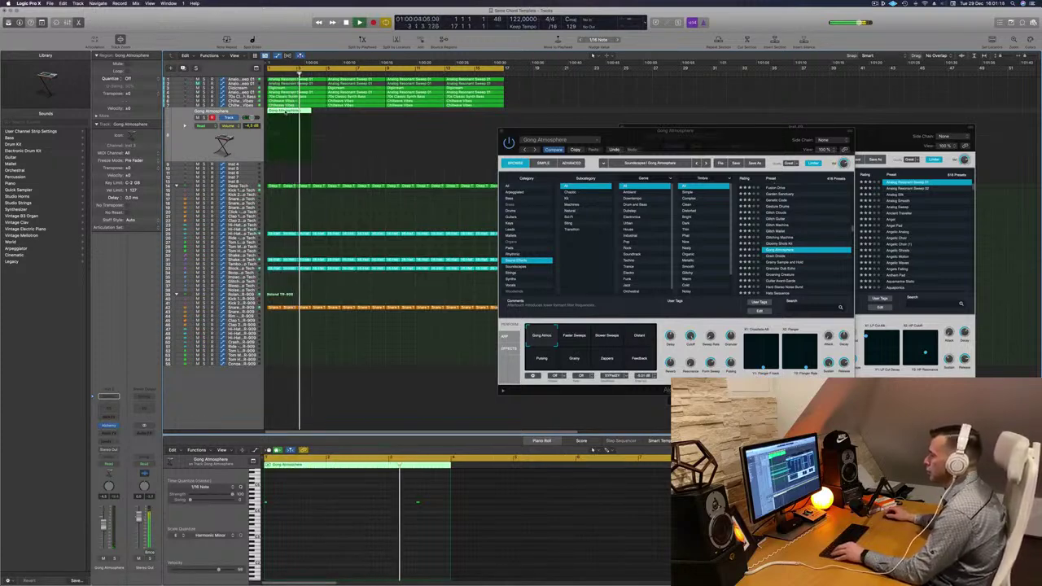
Extend the Gong Atmosphere region to four bars with a copy at bar 5, and move the first region's second note to bar 3
left_click_drag(394, 488, 448, 518)
key("space")
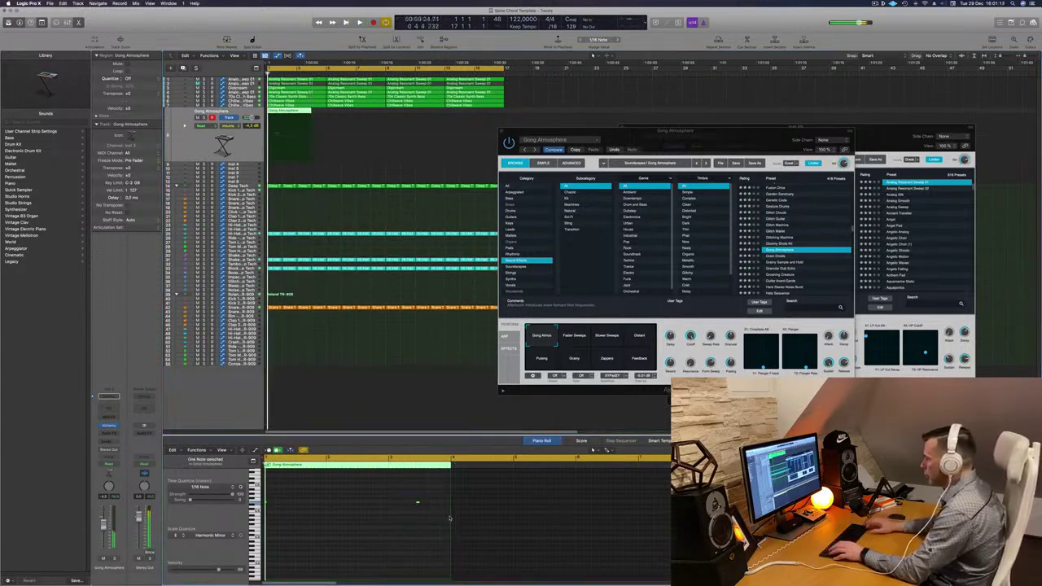
key("space")
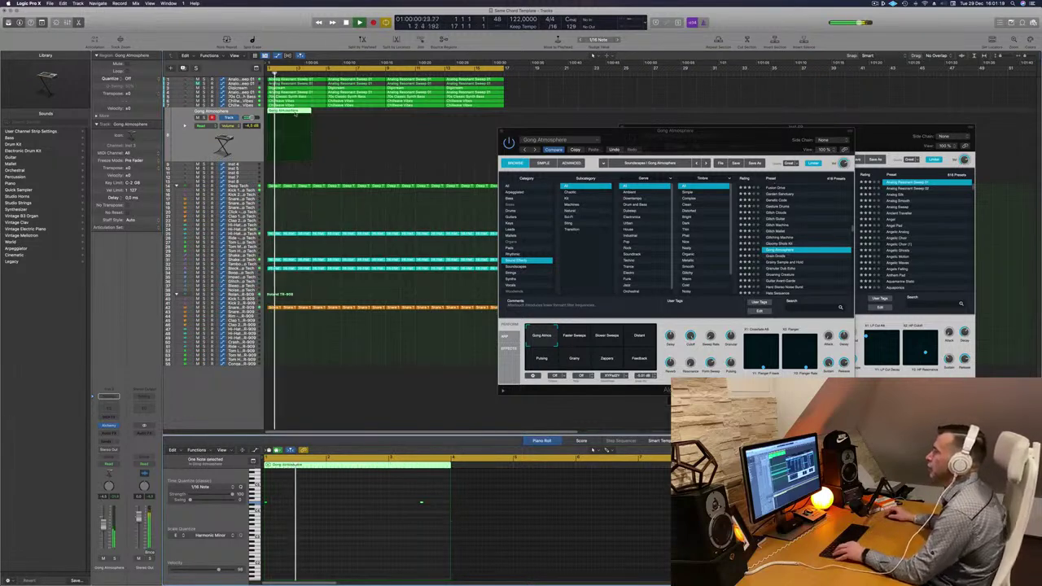
left_click_drag(296, 115, 368, 120)
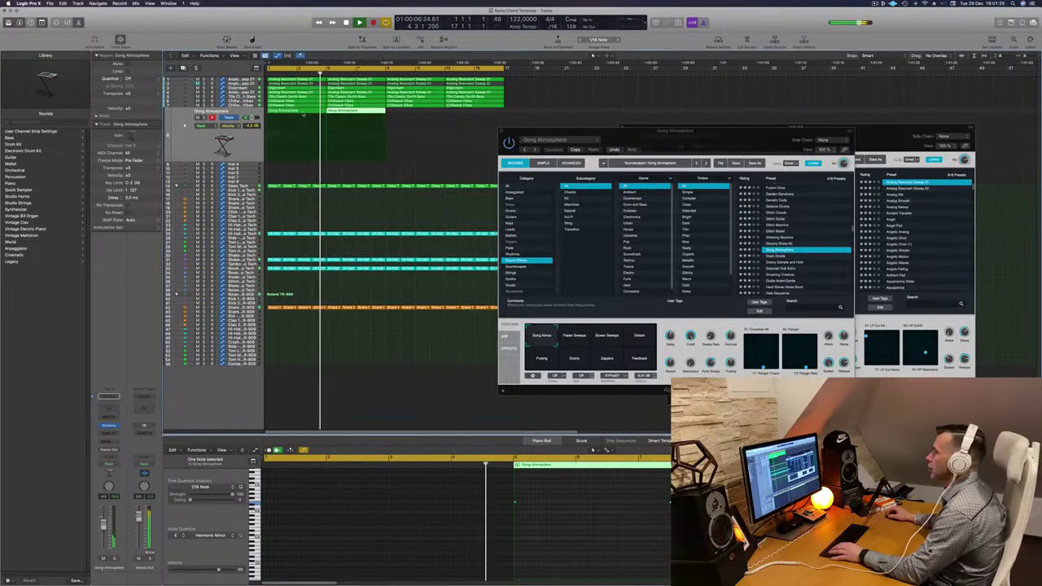
left_click(303, 115)
key("Return")
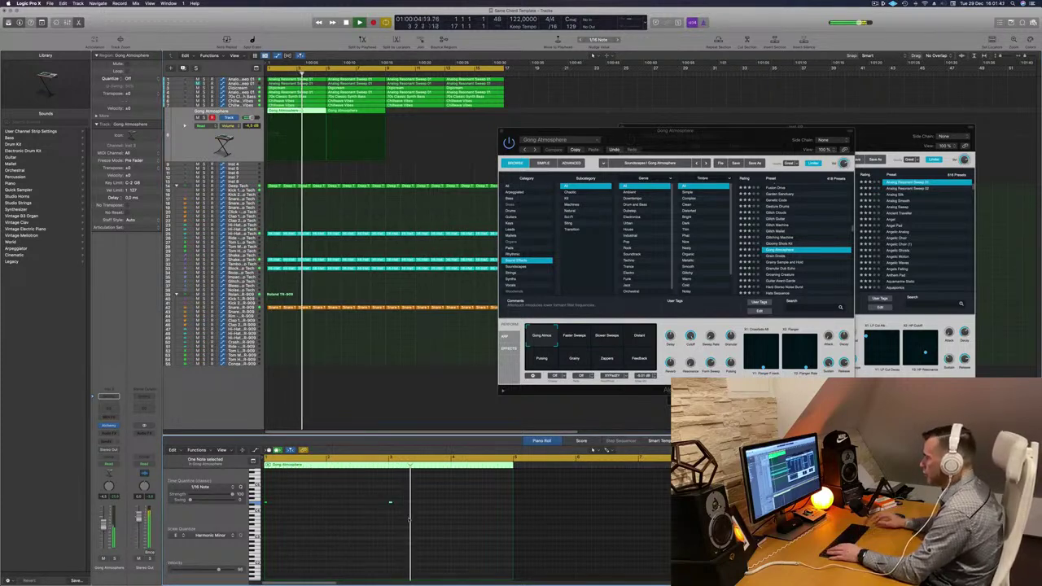
Replace the Gong Atmosphere copy at bar 5 with the edited region and duplicate both regions to fill bars 1 to 17
left_click(359, 111)
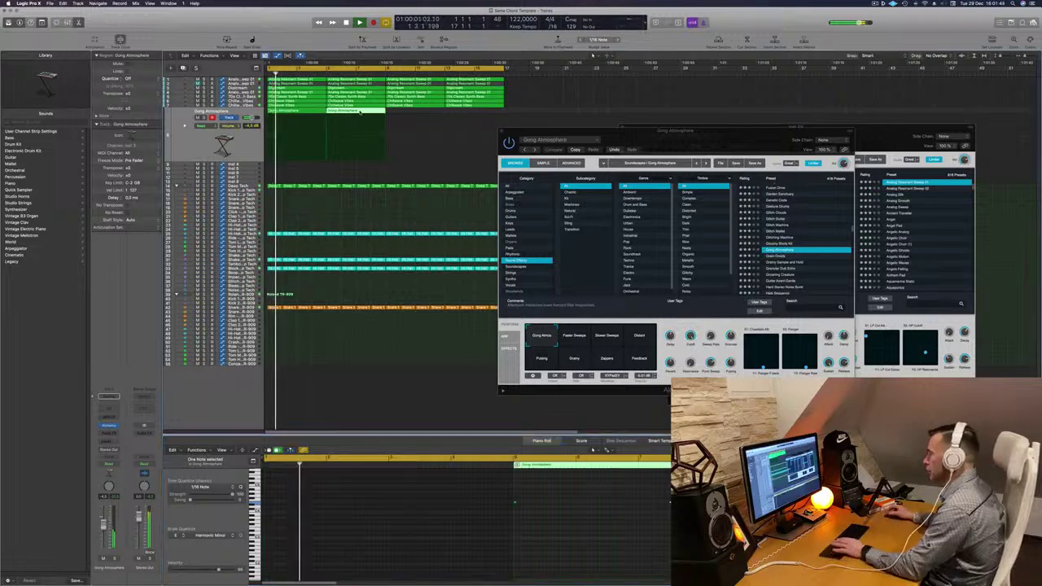
left_click(289, 112)
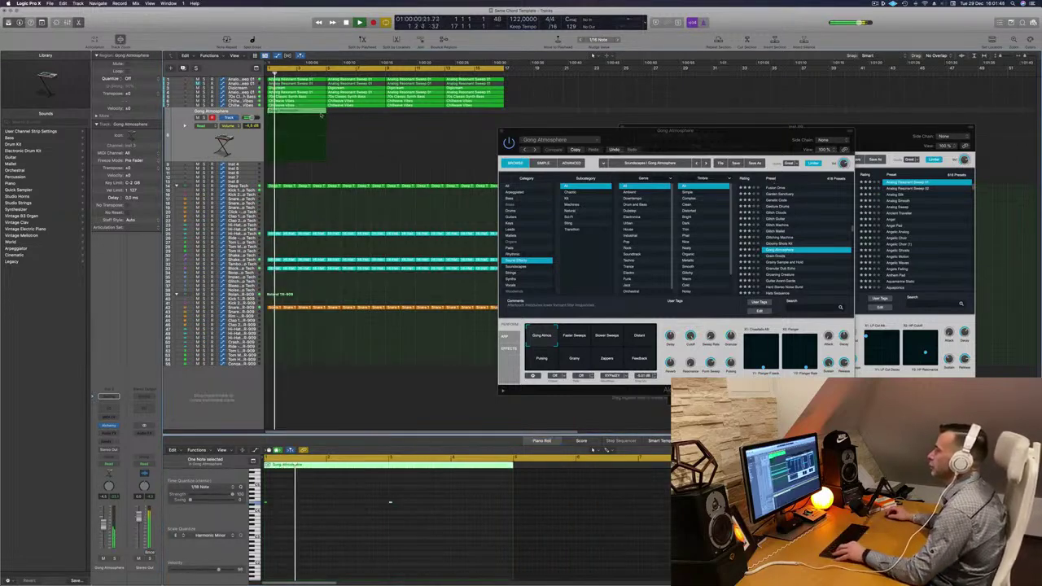
left_click(356, 112)
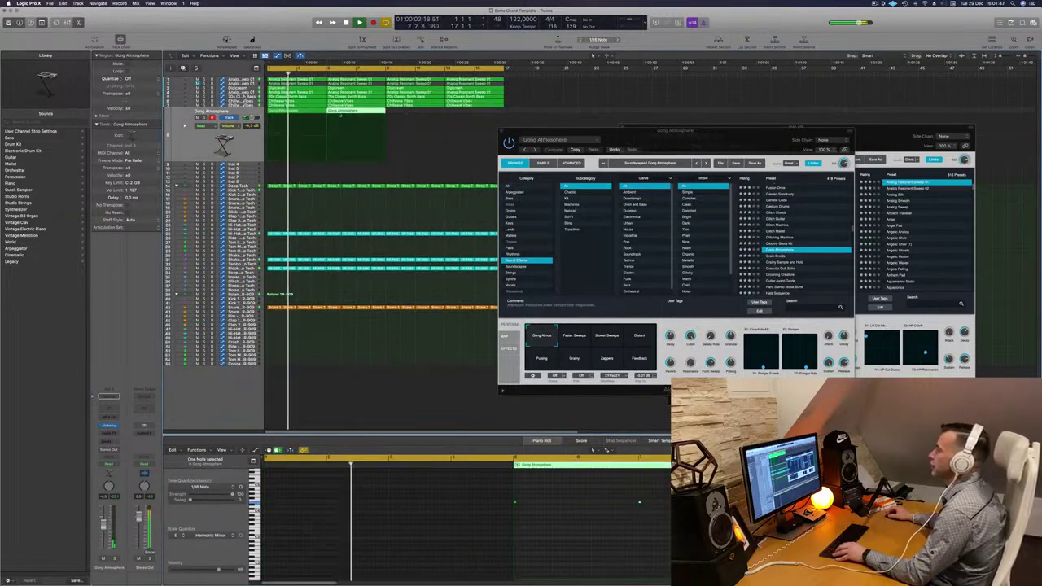
left_click(296, 113, "shift")
left_click_drag(296, 113, 401, 120)
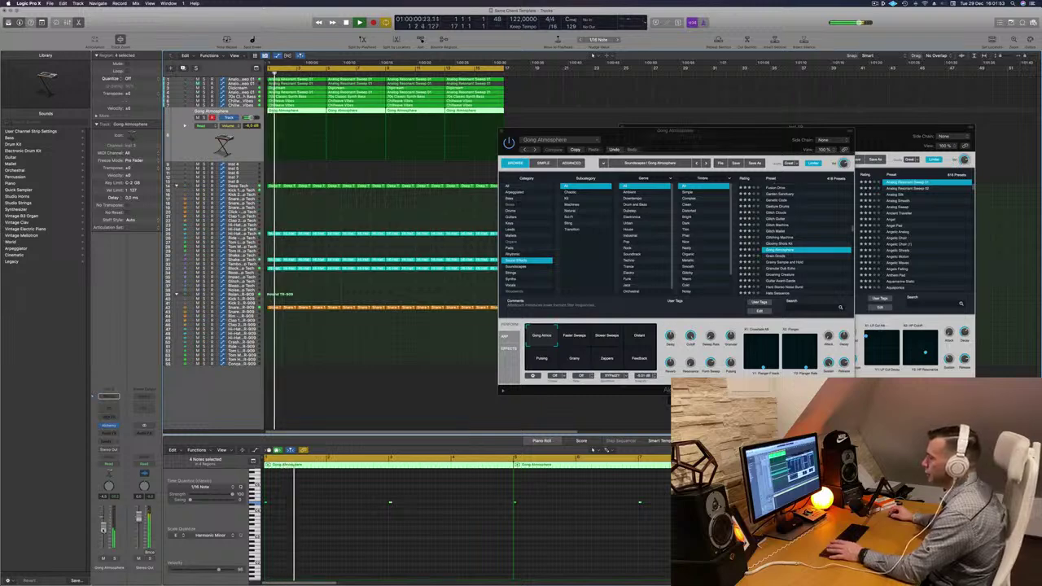
Add a Bus 7 send to the Gong Atmosphere track and lower the track's volume
left_click(106, 440)
mouse_move(106, 450)
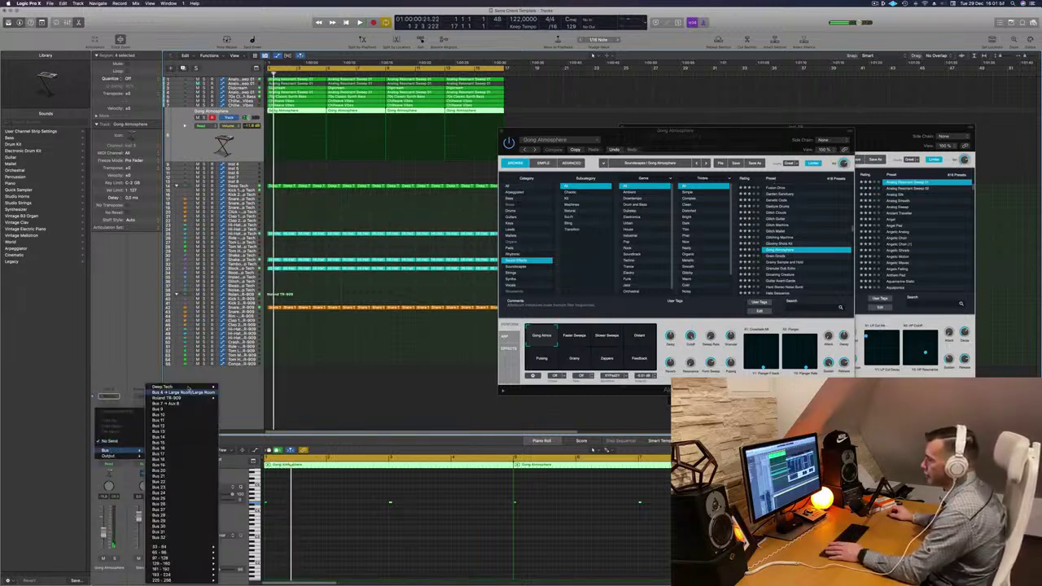
left_click(167, 403)
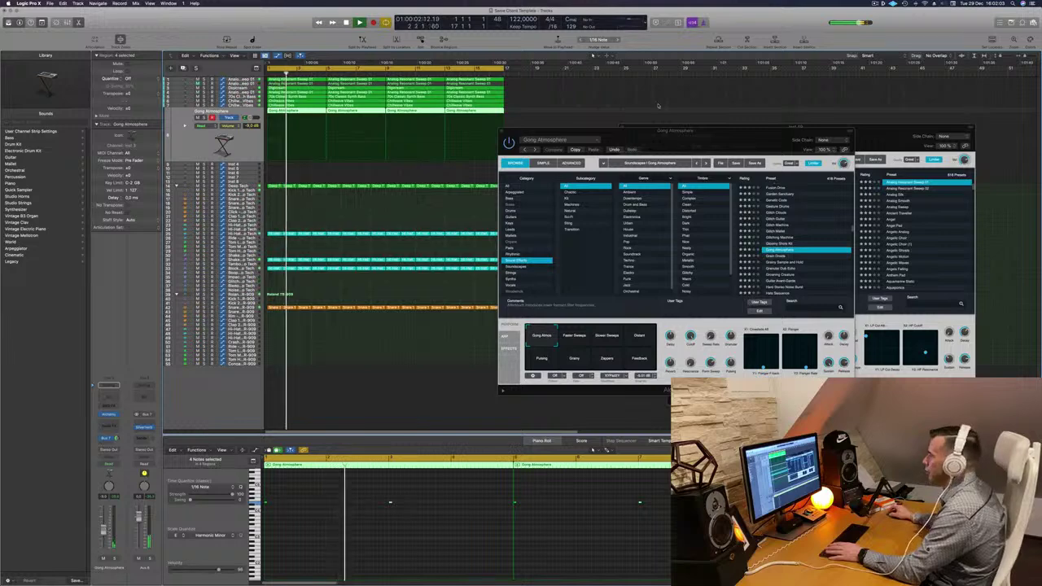
Create a new instrument track with the Gong Atmosphere track's settings and open its Alchemy instrument
left_click_drag(690, 129, 715, 127)
left_click(209, 112)
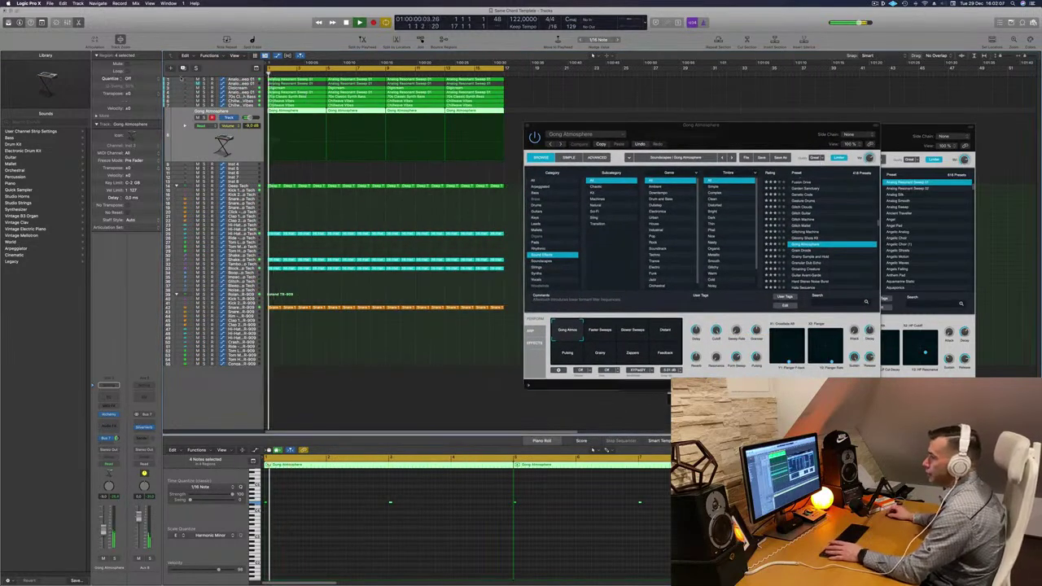
key("alt+super+s")
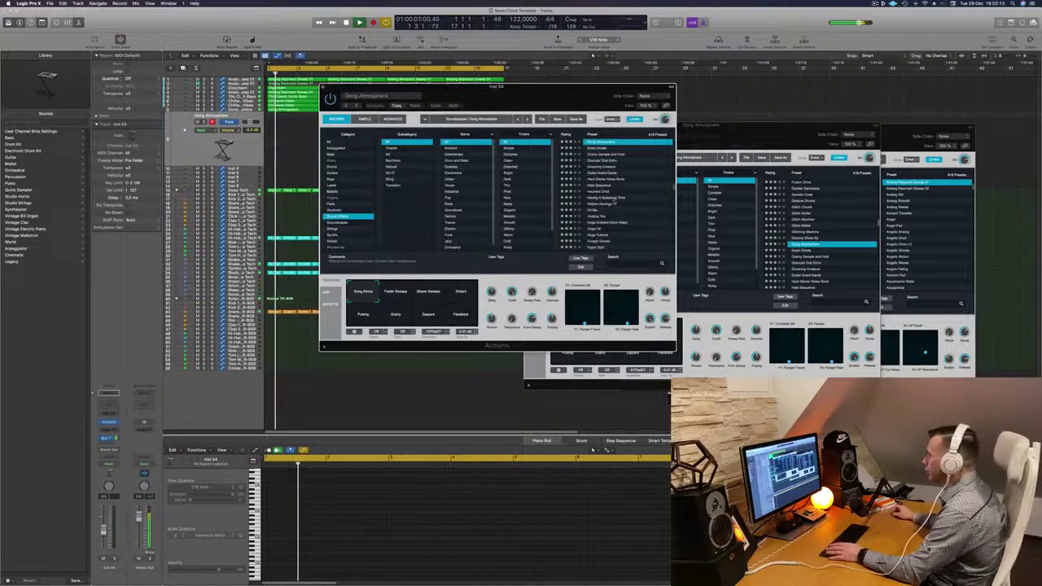
Load the Hit Me preset in the new track's Alchemy and raise the track's volume
left_click(591, 211)
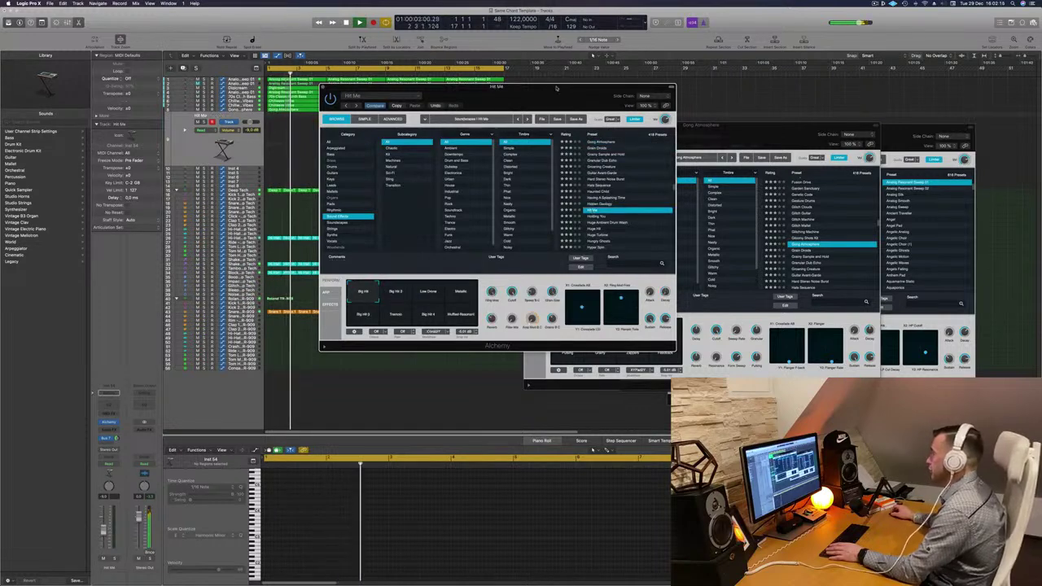
left_click_drag(556, 87, 606, 97)
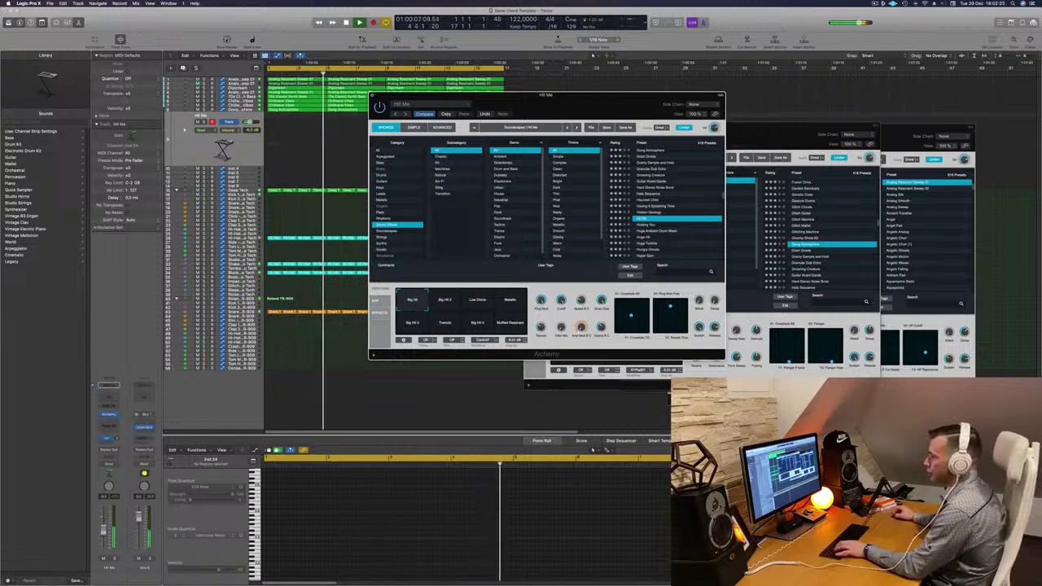
left_click(592, 55)
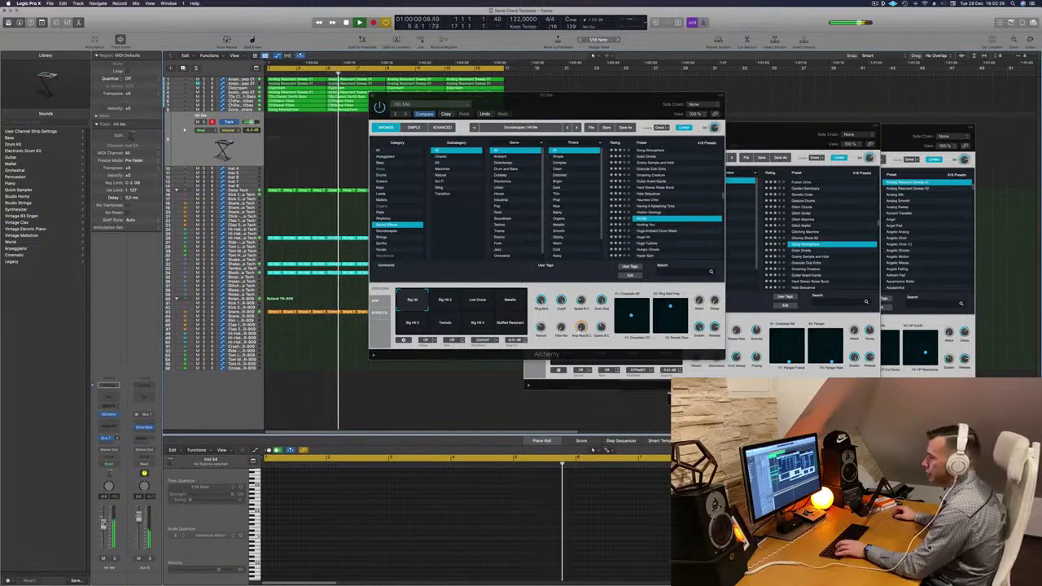
Audition Hit Me's Low Drone, Metallic, Big Hit 3, Tremolo, Big Hit 4 and Muffled Resonant variations
left_click(471, 303)
left_click(510, 303)
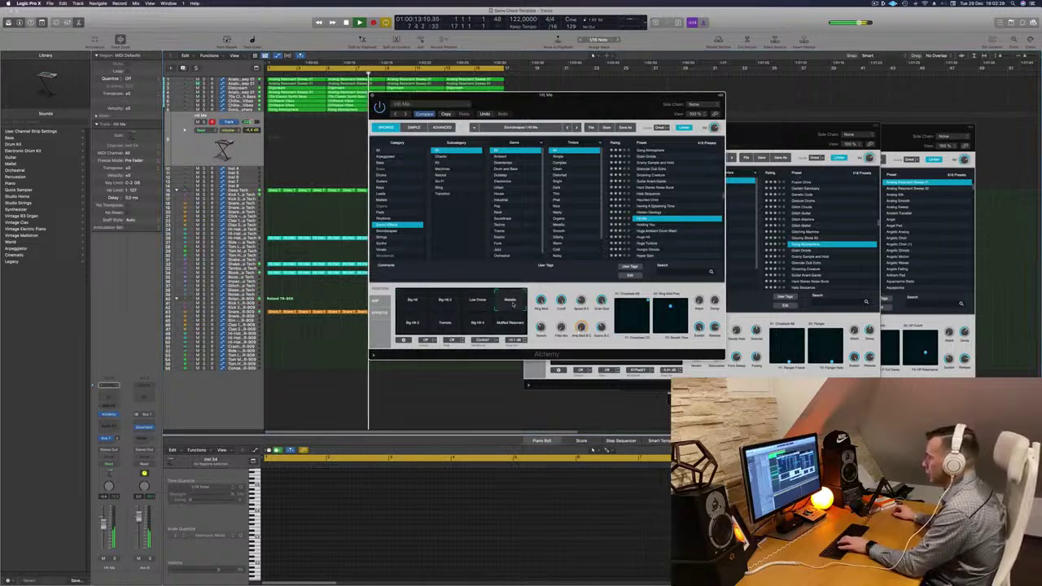
left_click(414, 324)
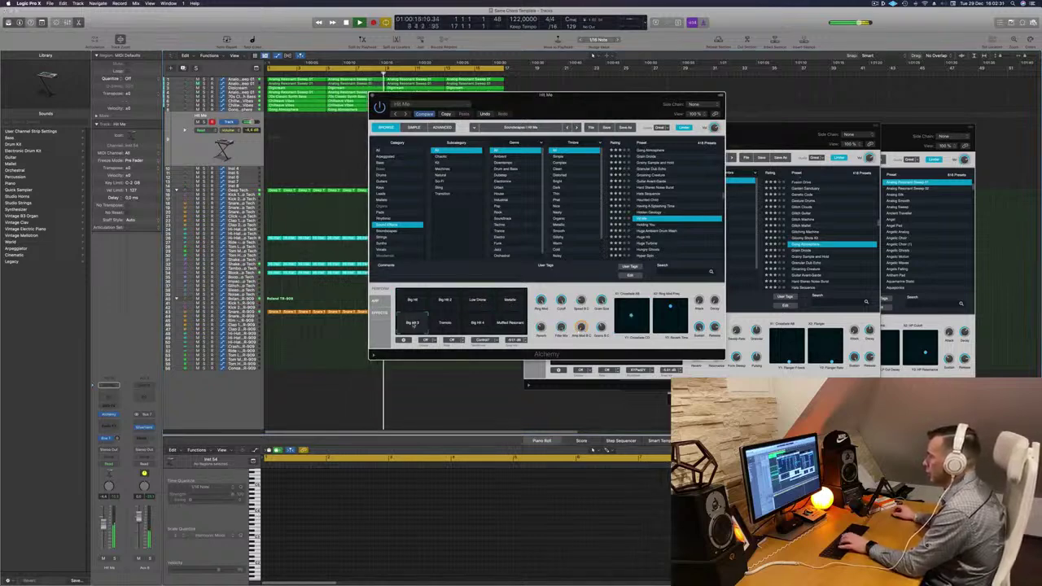
left_click(443, 324)
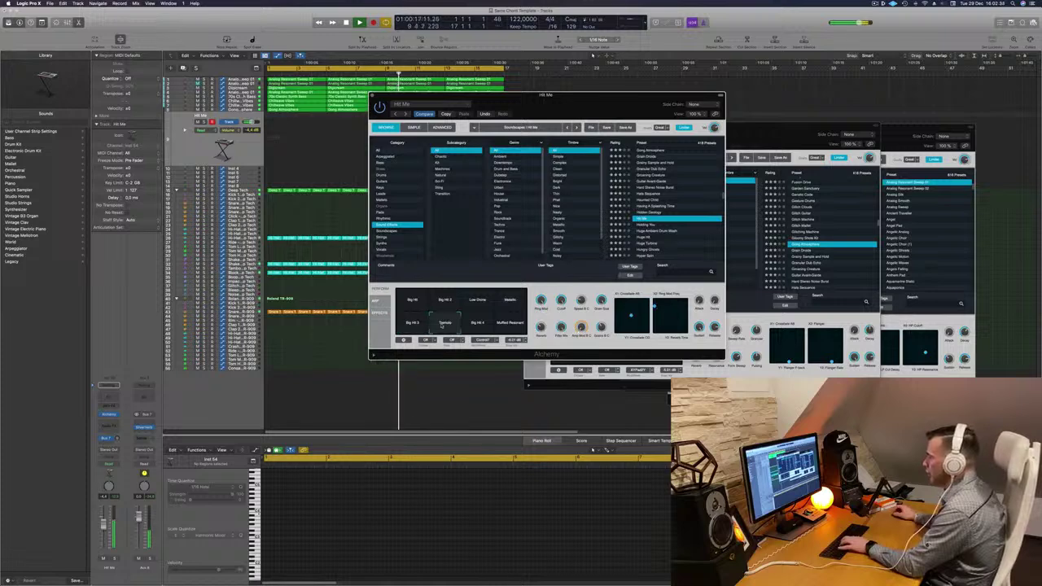
left_click(476, 325)
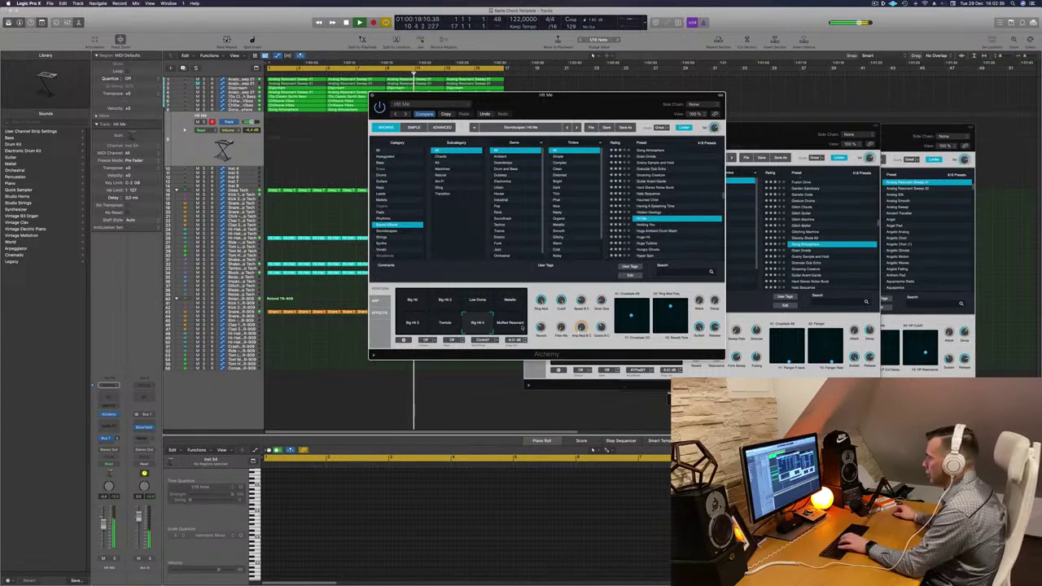
left_click(521, 325)
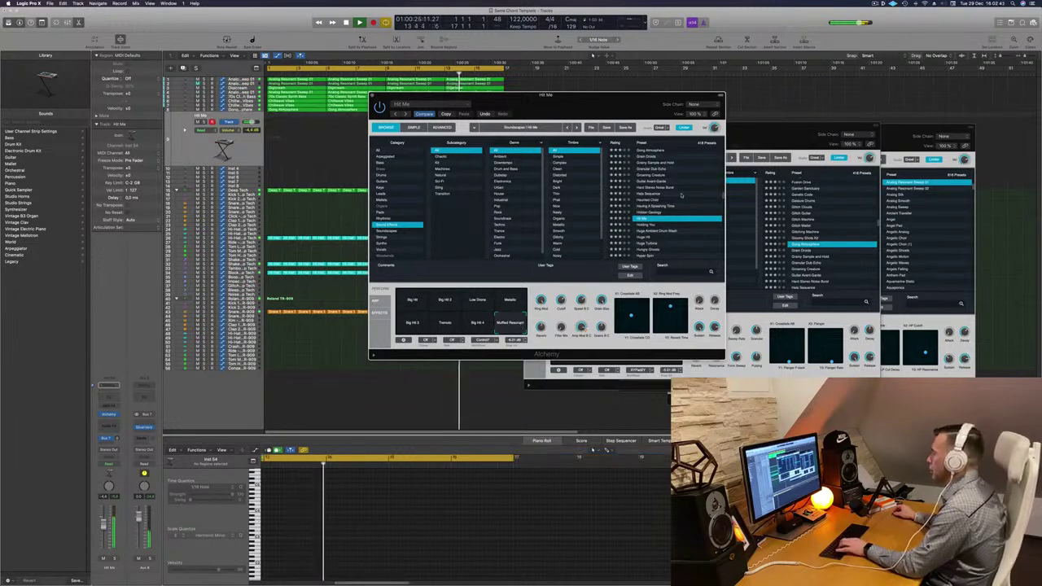
Load the Holding You preset and audition its variations, including Faster Gating, Pan Mod, Filter Drive, Resonant and Distorted
left_click(651, 225)
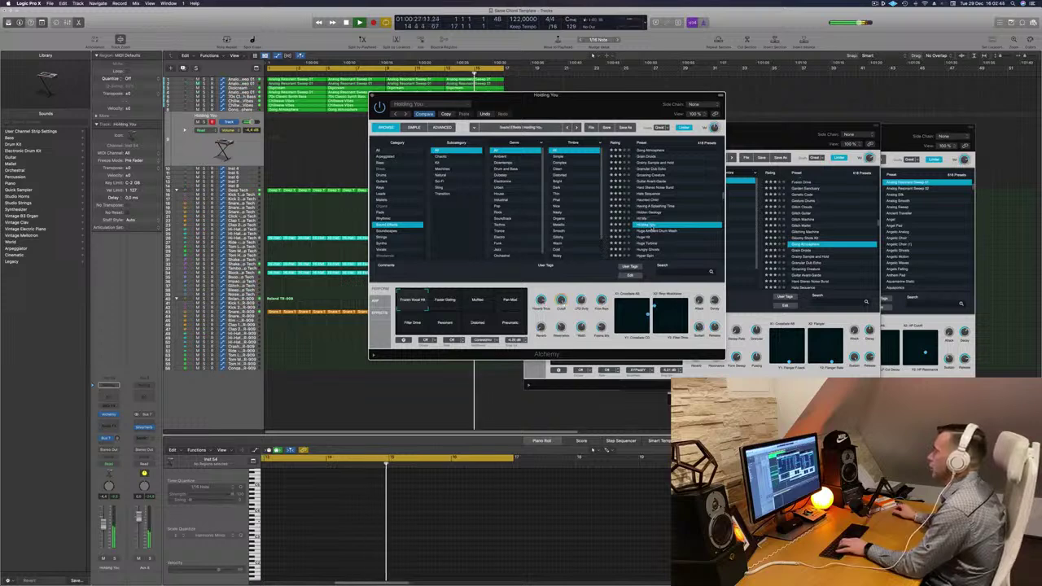
left_click(454, 304)
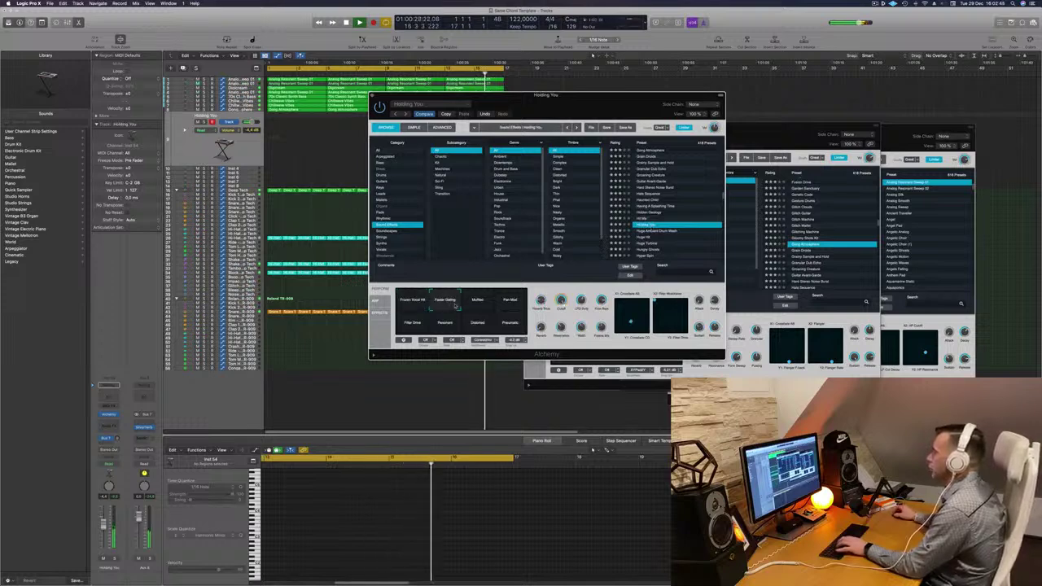
left_click(477, 303)
left_click(510, 303)
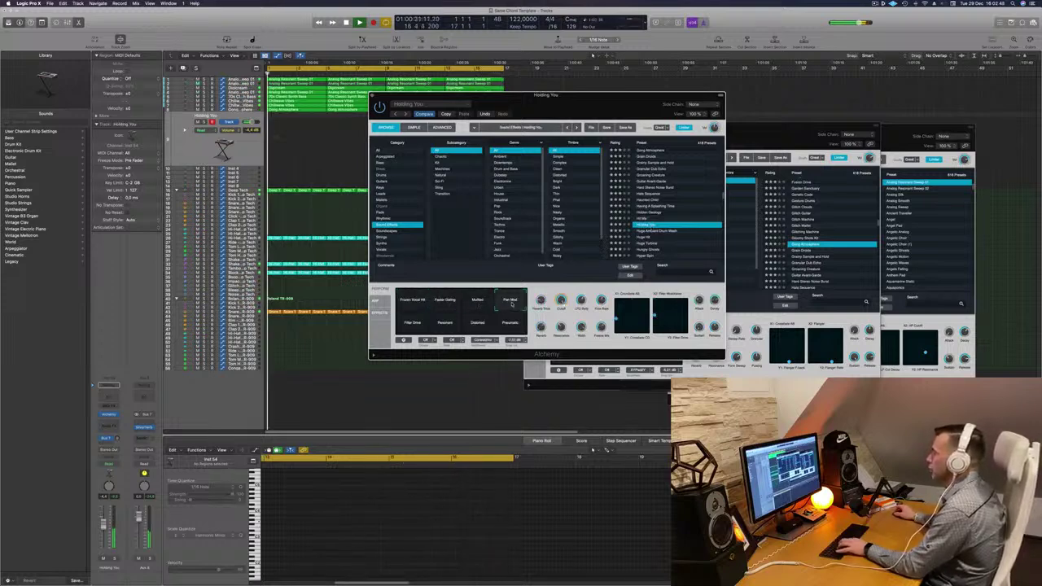
left_click(414, 320)
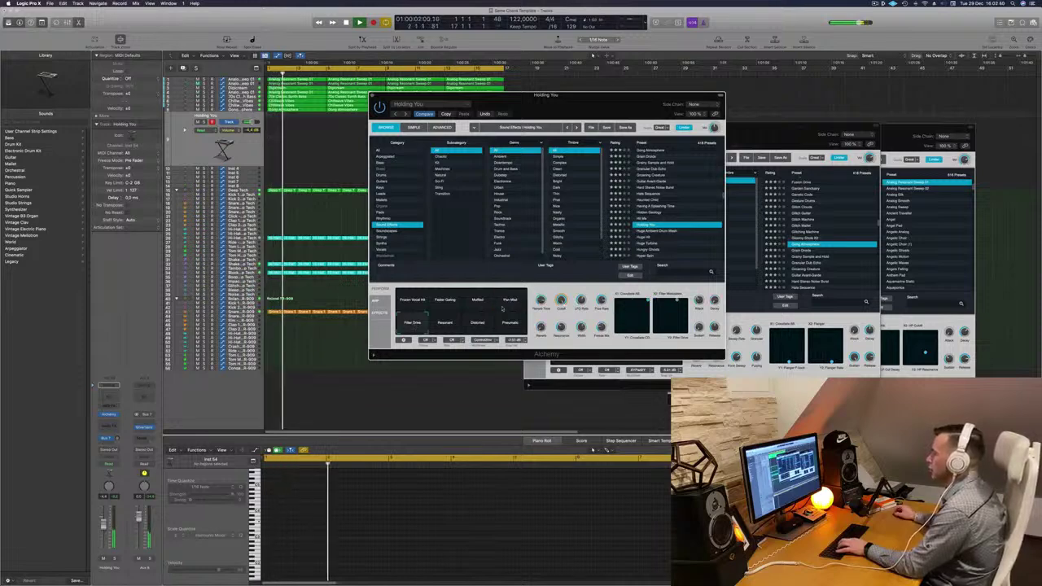
left_click(444, 321)
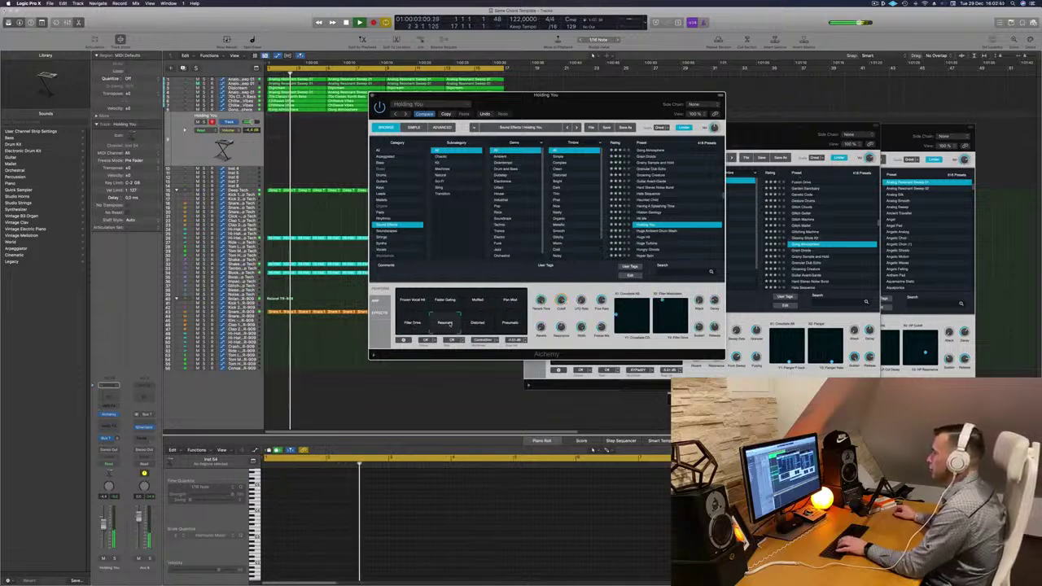
left_click(478, 325)
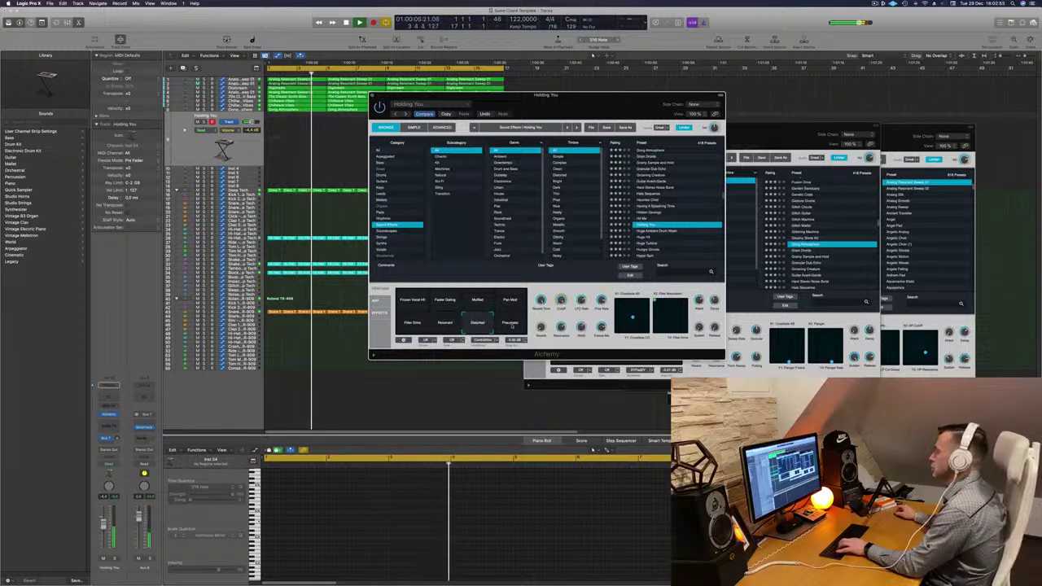
left_click(510, 300)
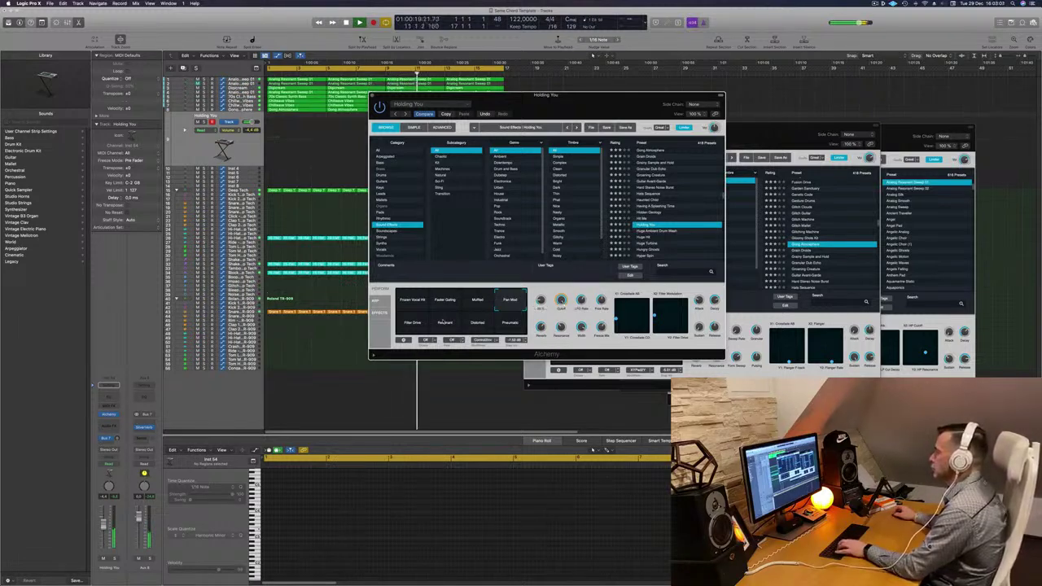
left_click(444, 322)
Audition the Huge Ambient Drum Wash, Huge Hit and Huge Turbine presets on the new Alchemy track
left_click(651, 231)
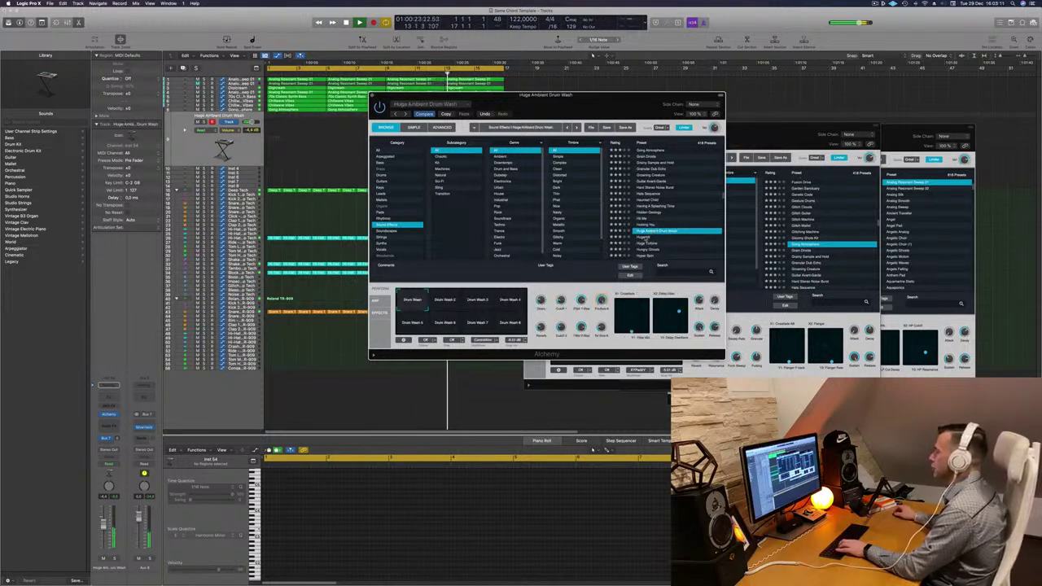
left_click(664, 234)
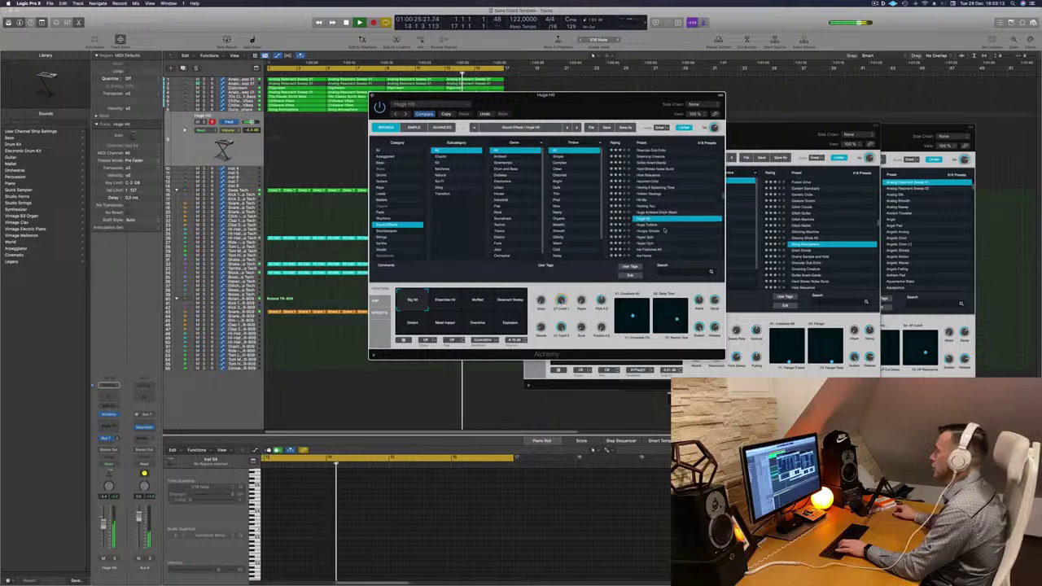
left_click(646, 226)
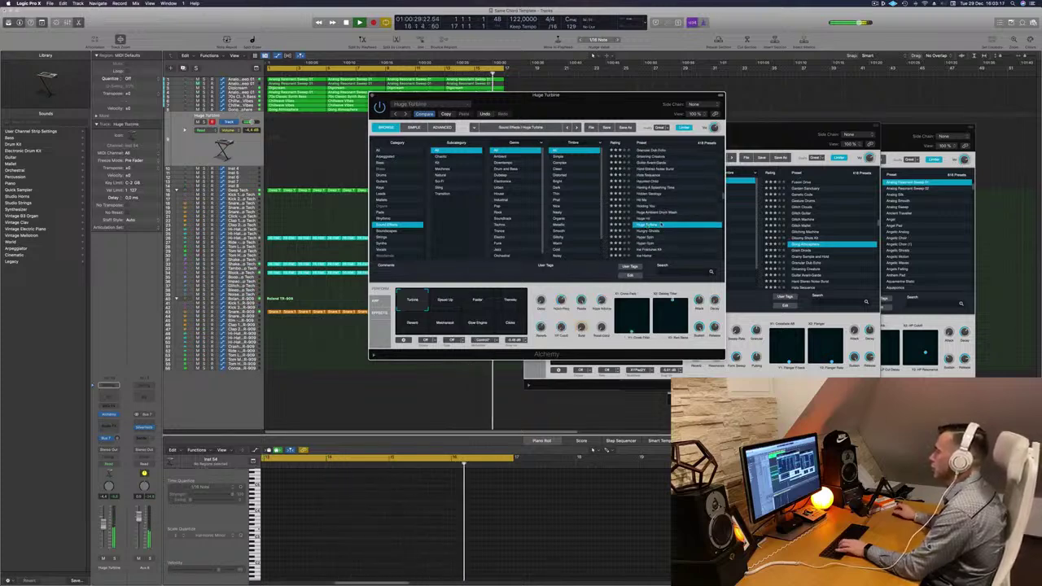
Audition Huge Turbine's Faster, Tremolo and Mechanical variations, moving the Alchemy window off the arrangement
left_click(470, 304)
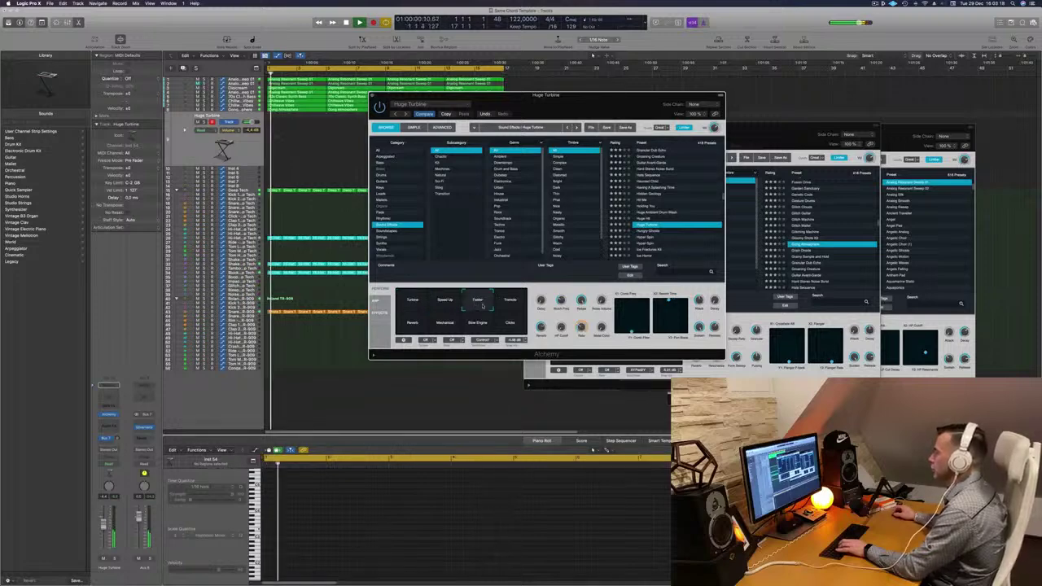
left_click_drag(620, 94, 728, 127)
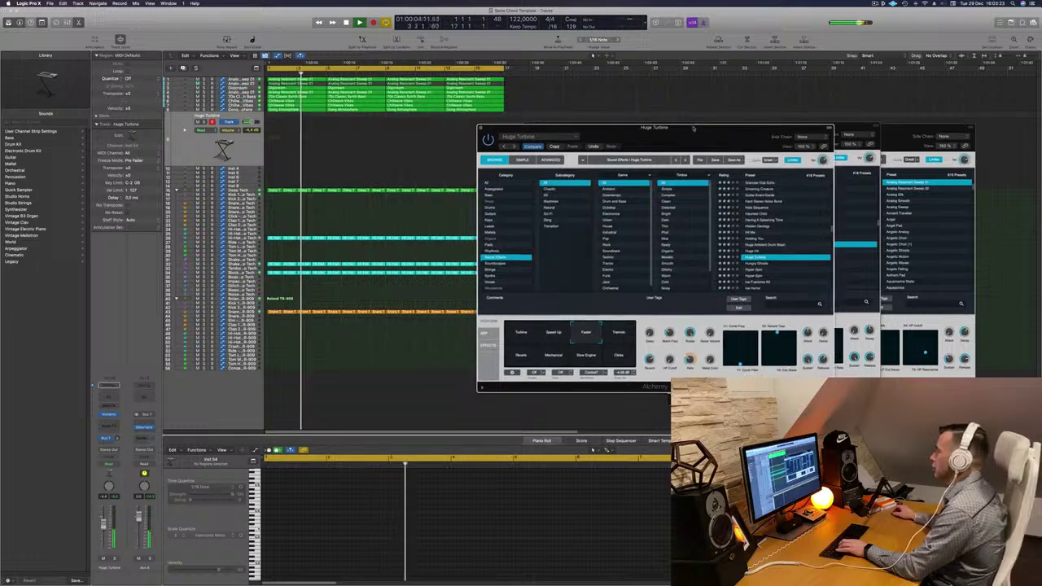
left_click(622, 334)
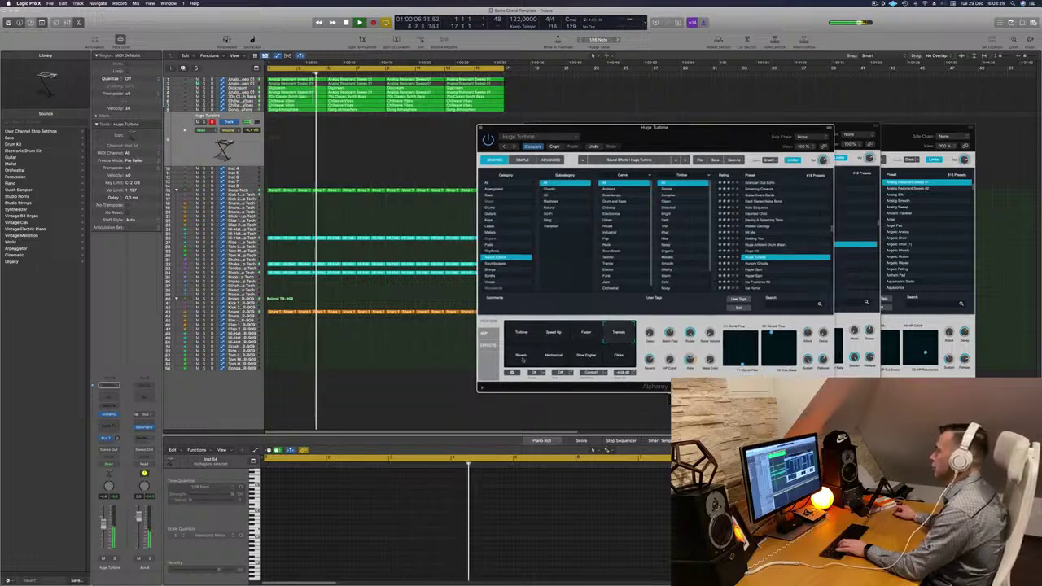
left_click(552, 355)
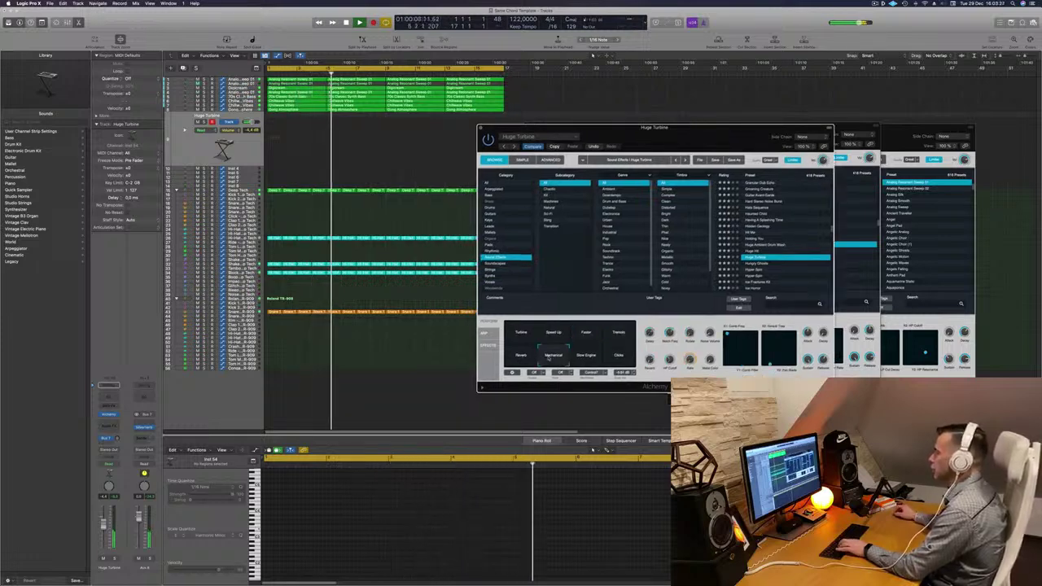
left_click(589, 358)
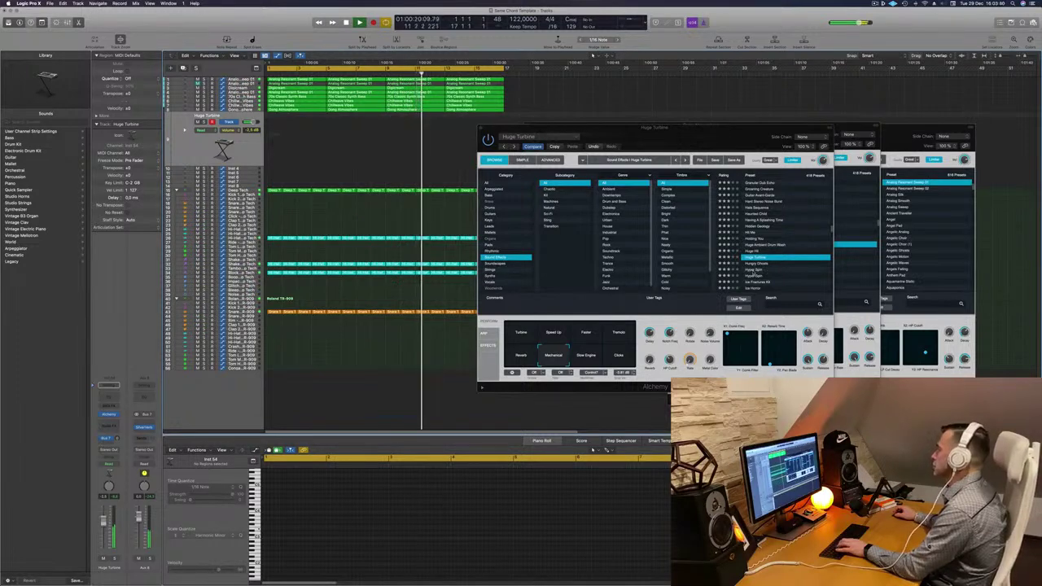
Load the Hyper Spin preset and audition its variations, including Choppy, Modulating, Pulsing, Smooth and Liquid
left_click(756, 270)
scroll(794, 262, "down", 2)
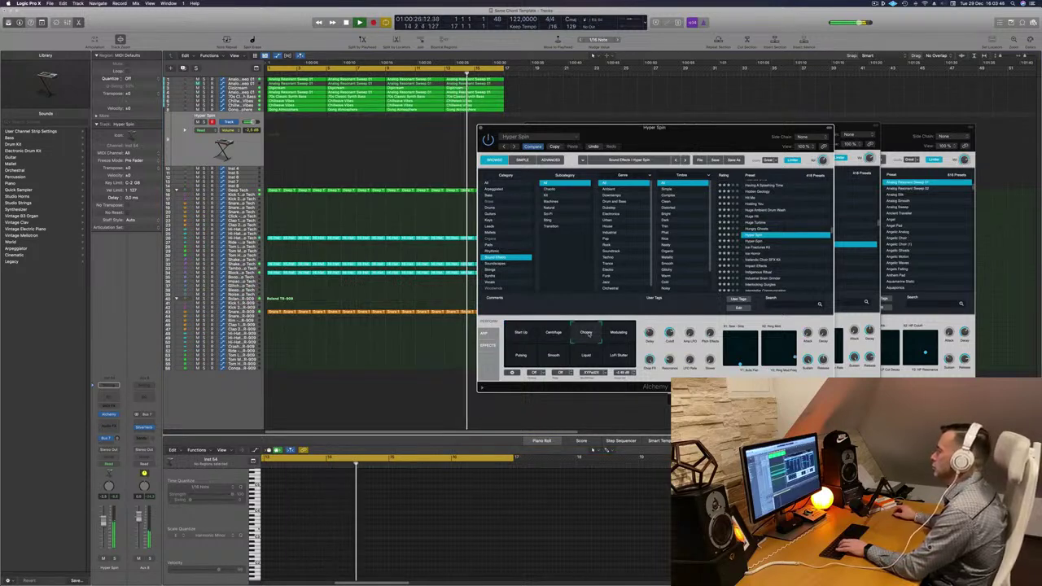
left_click(627, 334)
left_click(521, 357)
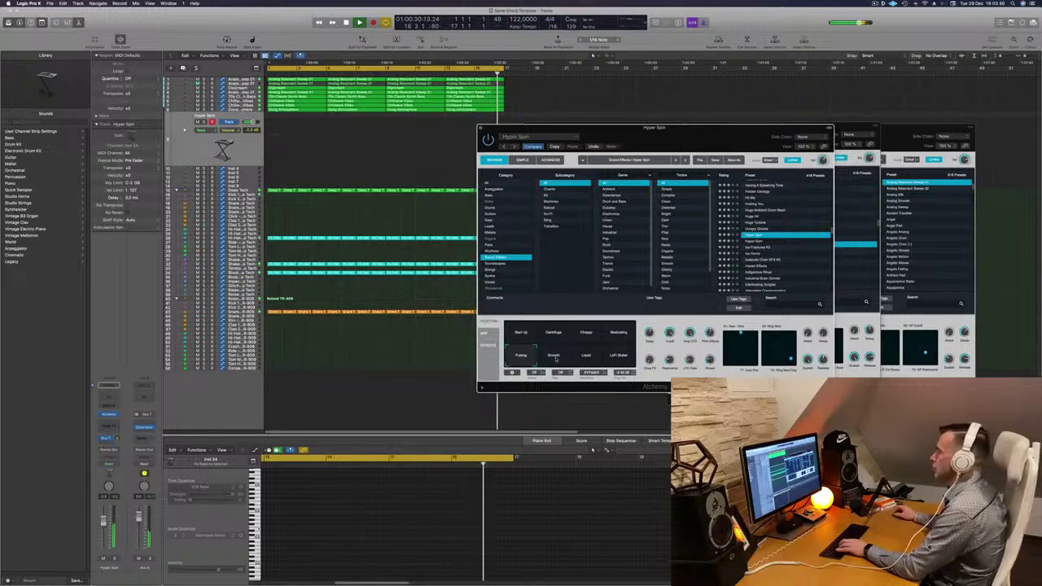
left_click(554, 356)
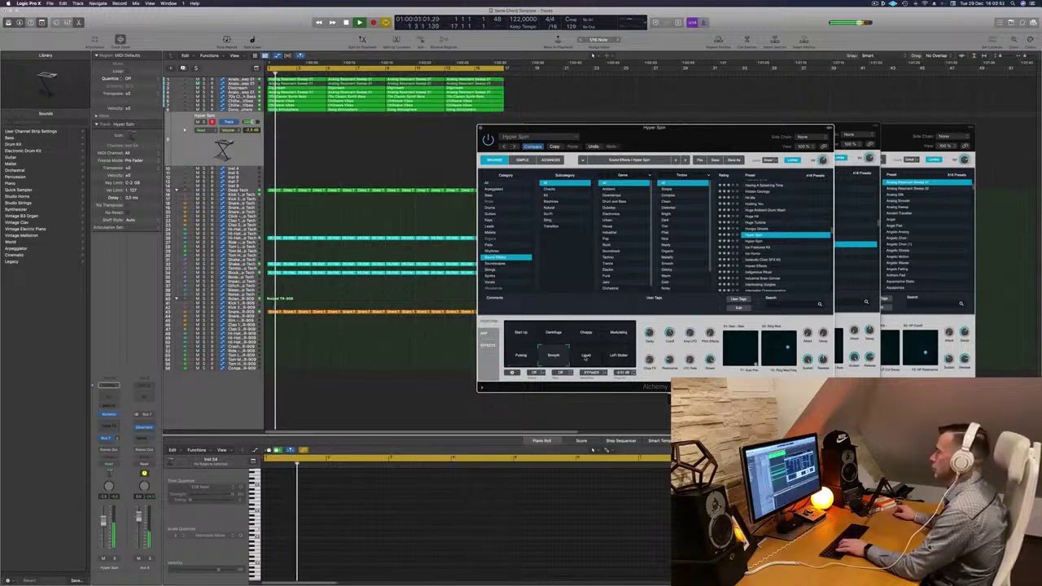
left_click(586, 356)
left_click(620, 357)
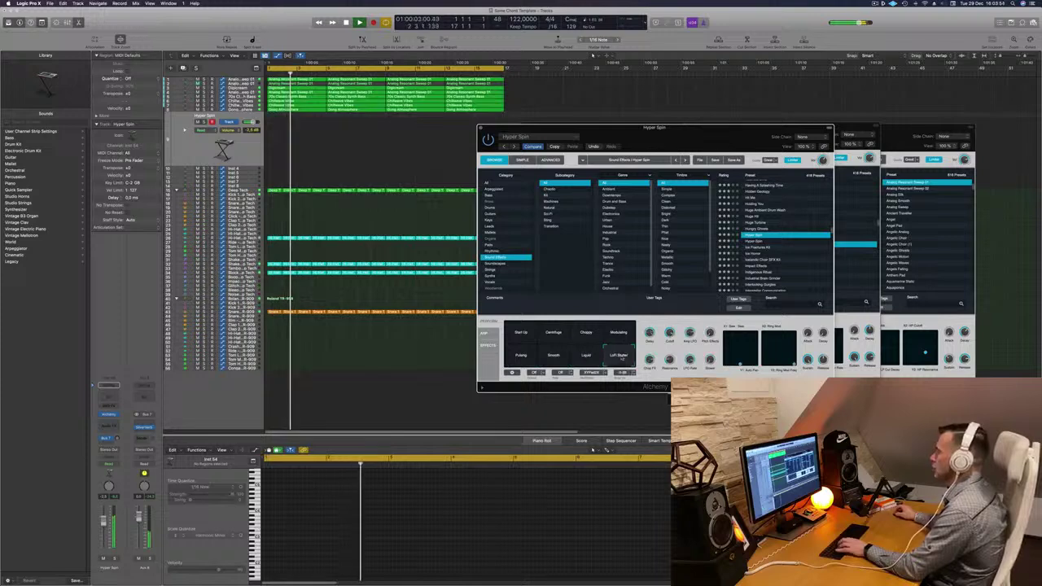
Audition the second Hyper Spin preset, Ice Fractures Kit, Ice Horror, Indigenous Ritual and Industrial Brain Grinder
scroll(759, 230, "down", 2)
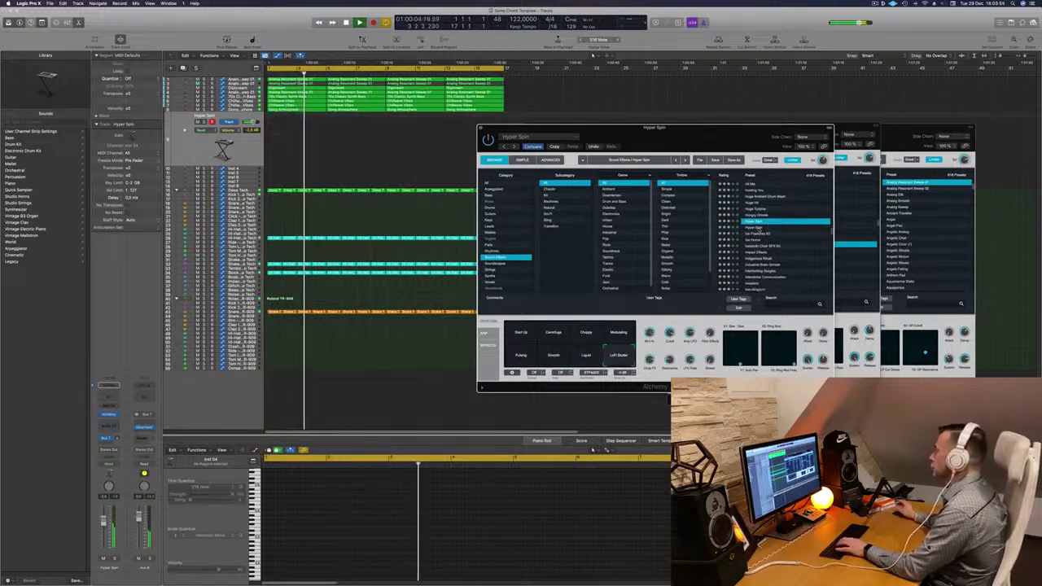
left_click(758, 228)
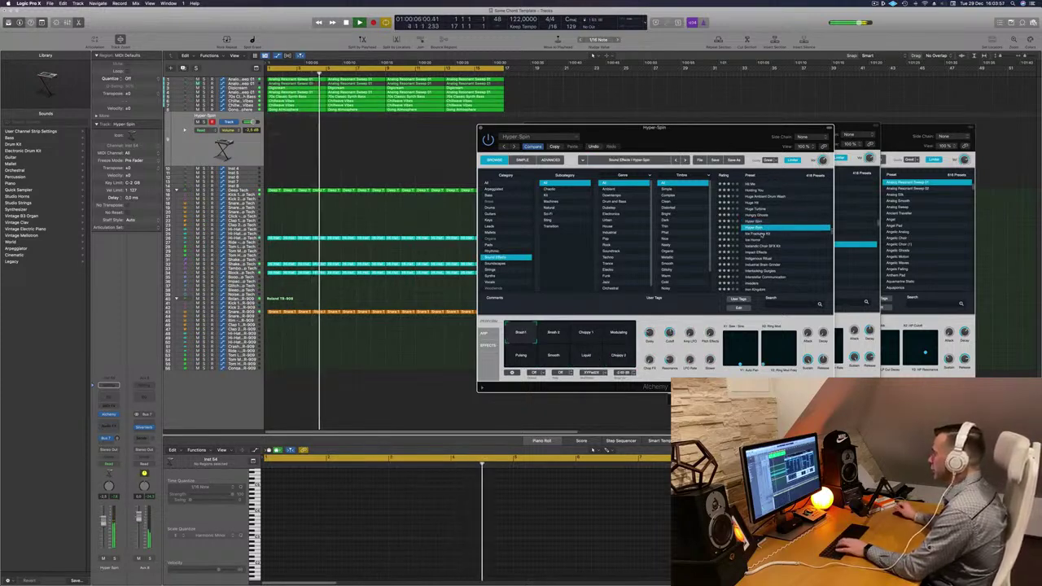
left_click(761, 234)
scroll(759, 234, "down", 1)
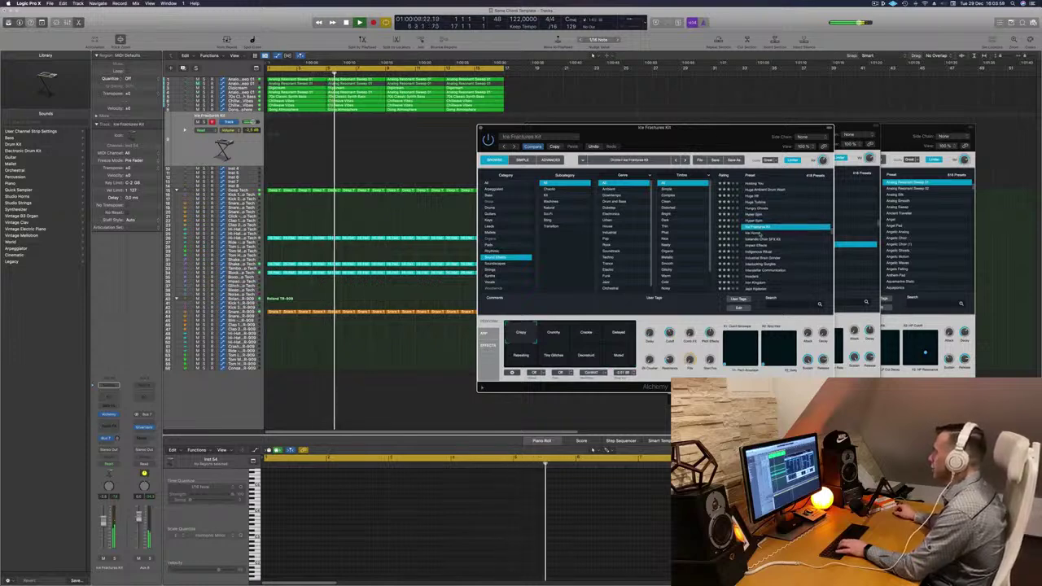
left_click(759, 234)
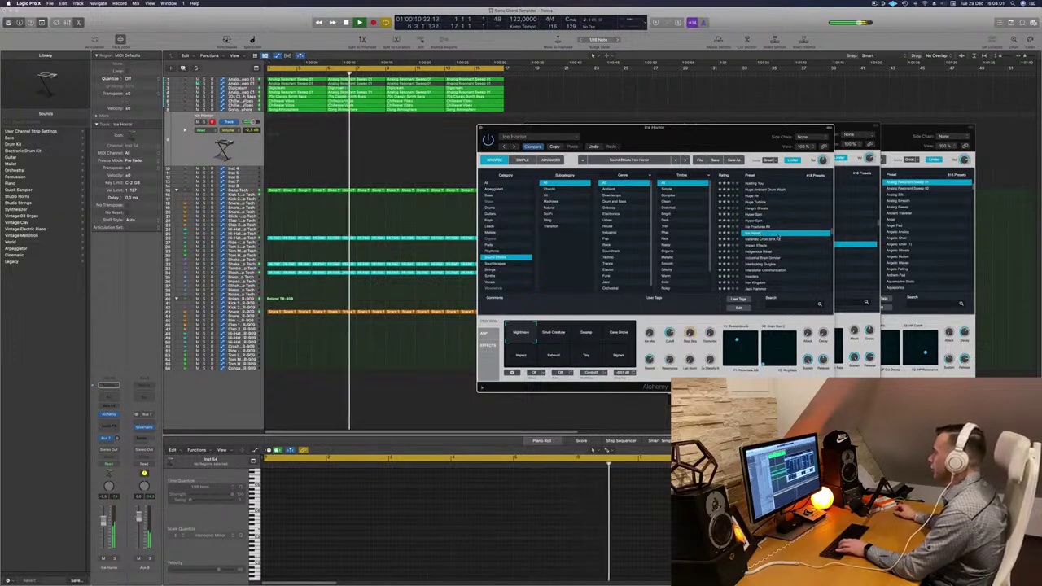
scroll(786, 239, "down", 2)
left_click(786, 239)
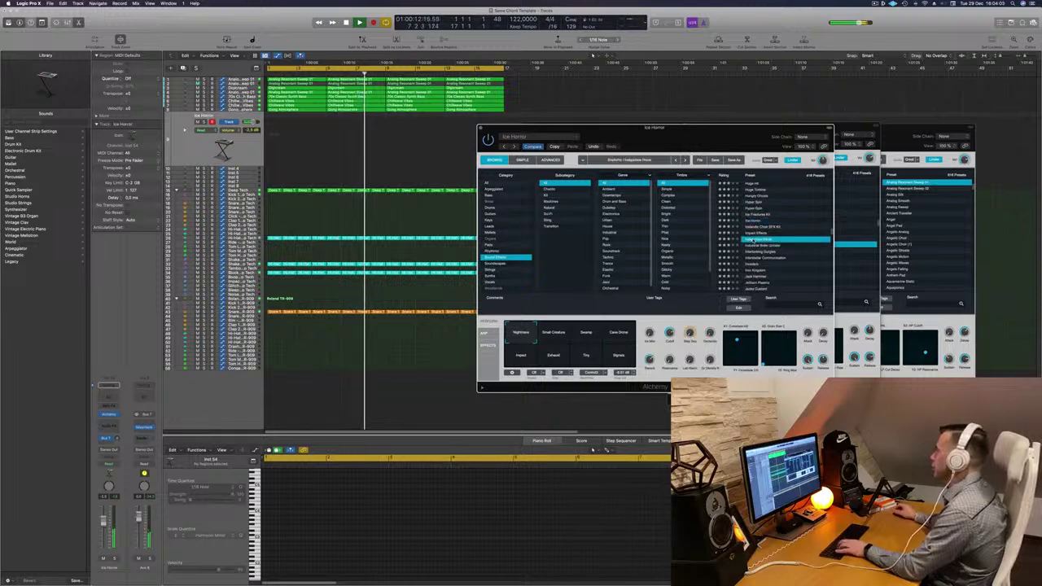
scroll(790, 238, "down", 3)
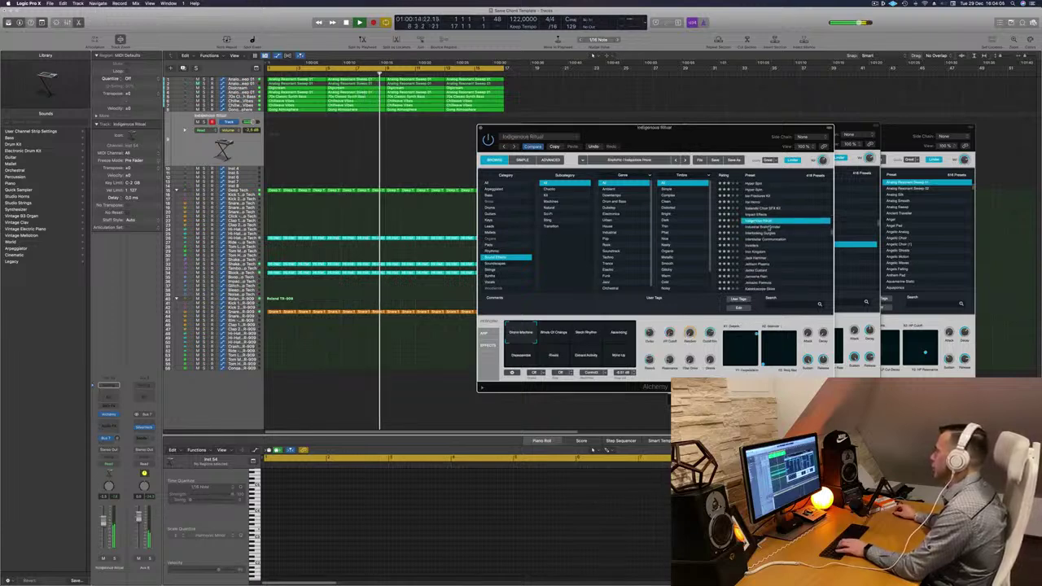
left_click(769, 228)
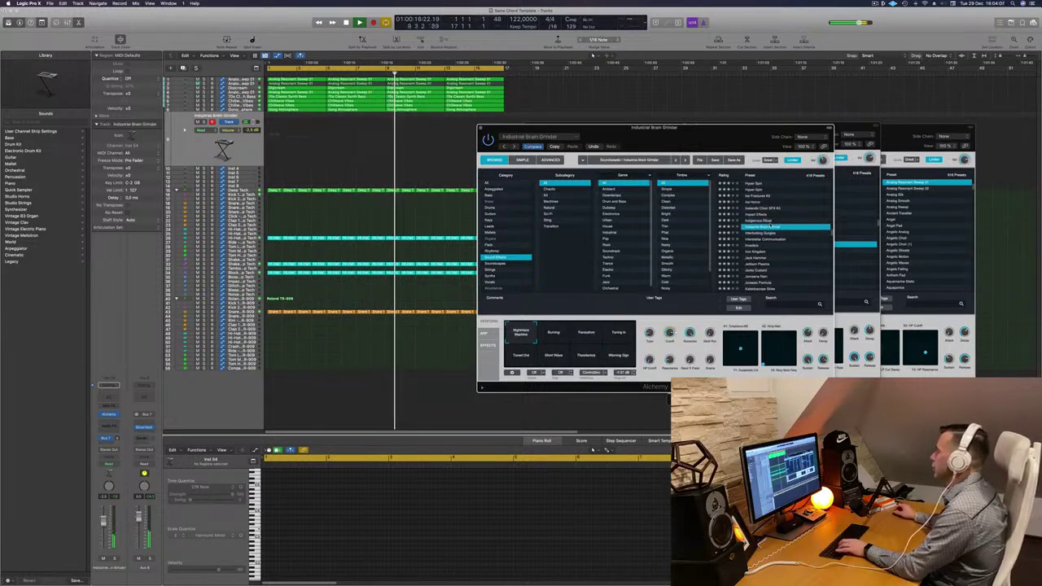
Load the Interstellar Communication preset and audition its Danger, Say What You Will, Engine Room and Coordinates variations
left_click(773, 239)
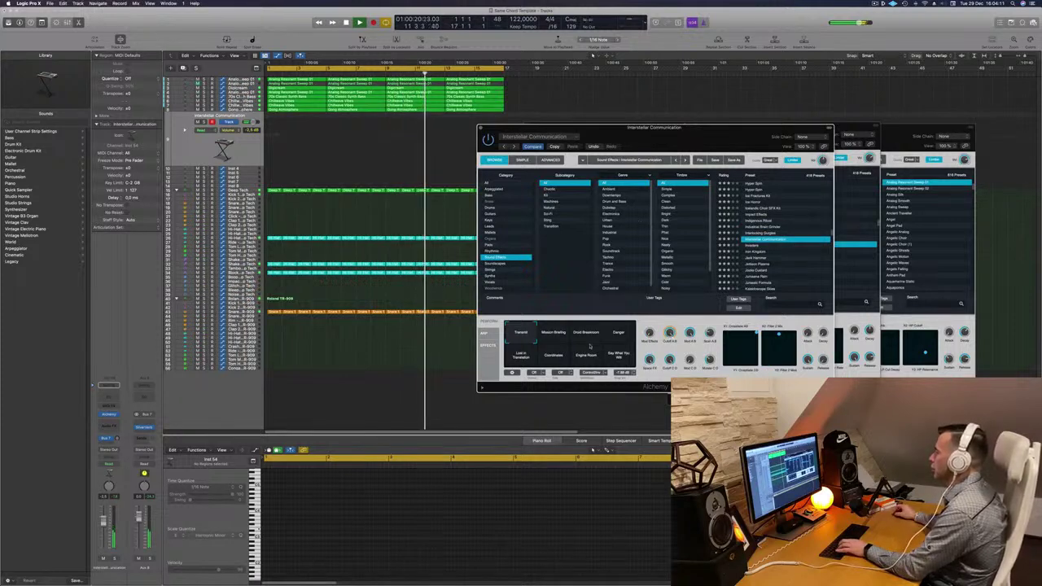
left_click(620, 334)
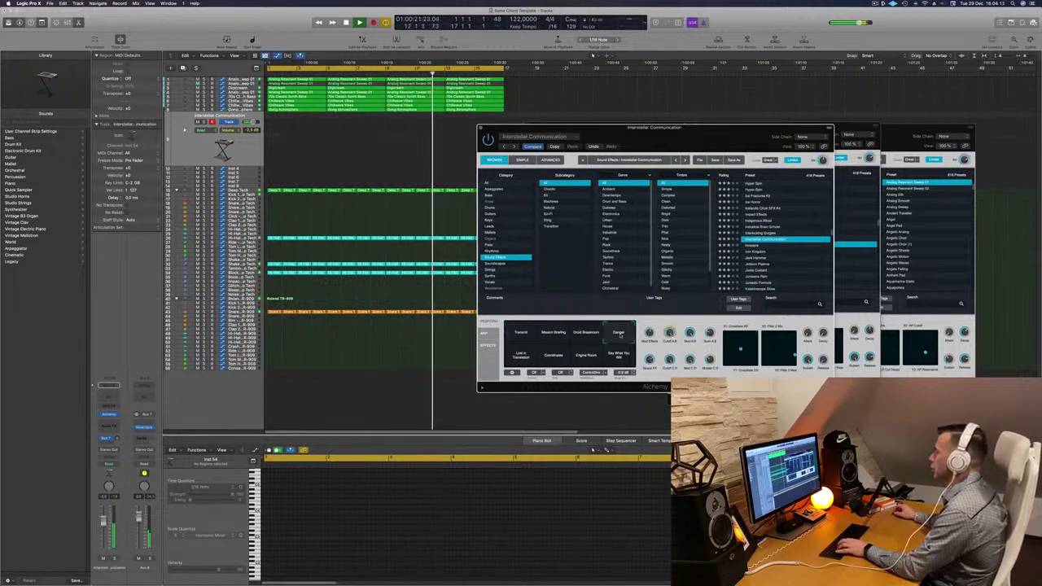
left_click(619, 358)
left_click(589, 359)
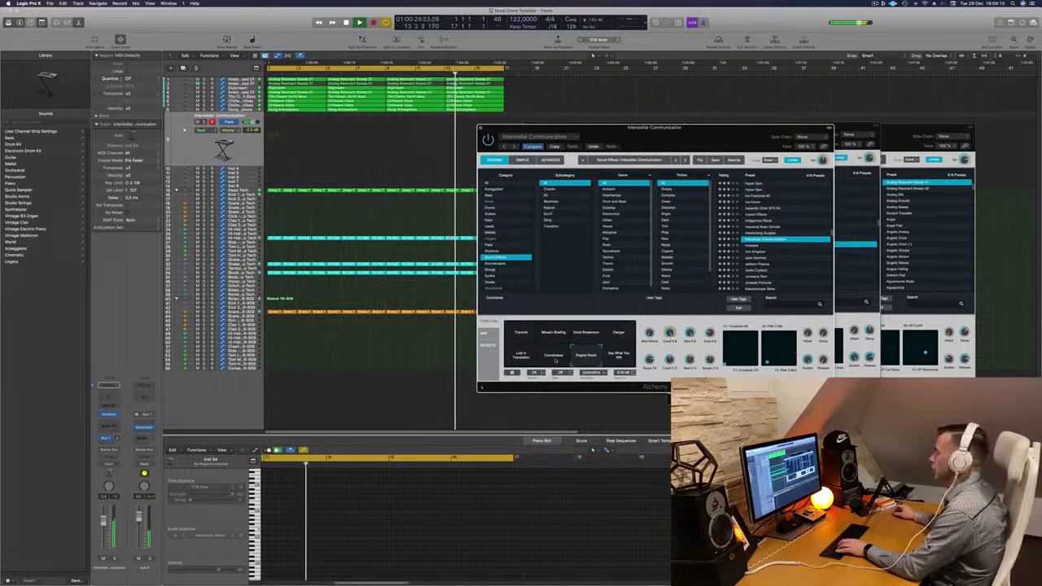
left_click(553, 358)
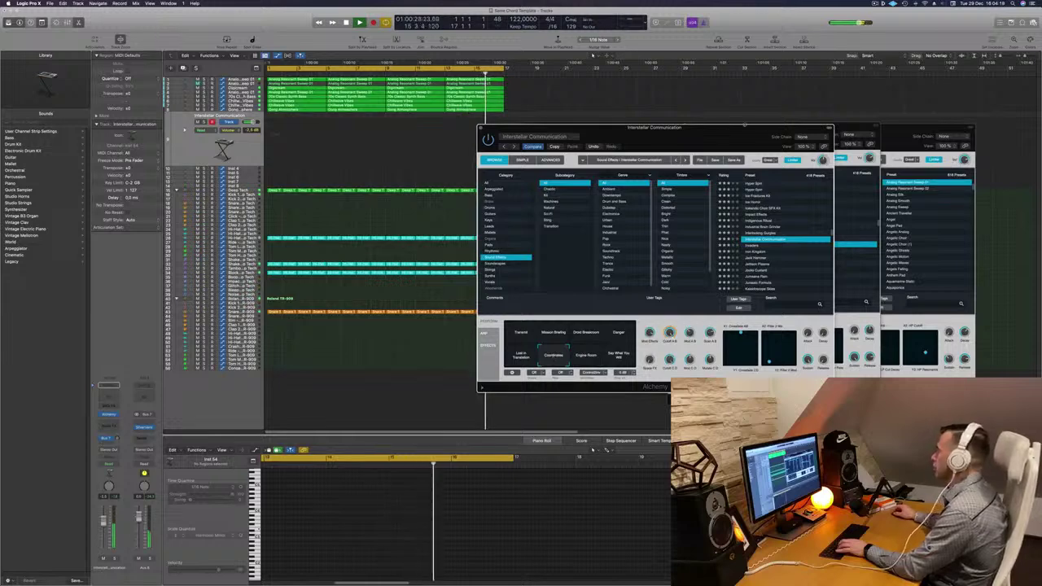
Load the Invaders preset in the new track's Alchemy and move its window clear of the arrangement
mouse_move(715, 136)
left_mouse_down()
mouse_move(677, 127)
mouse_move(725, 132)
left_mouse_up()
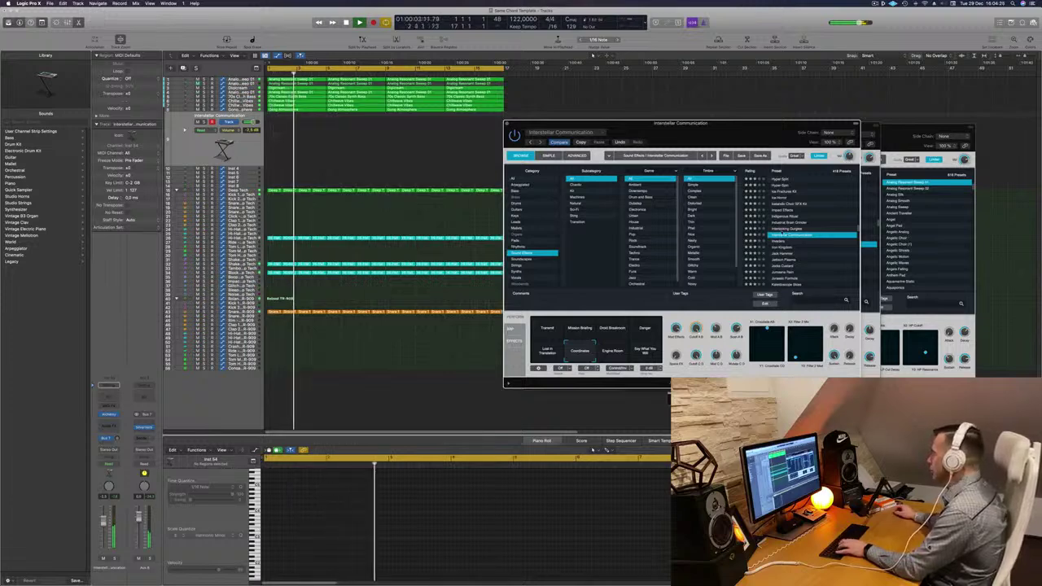
left_click(773, 241)
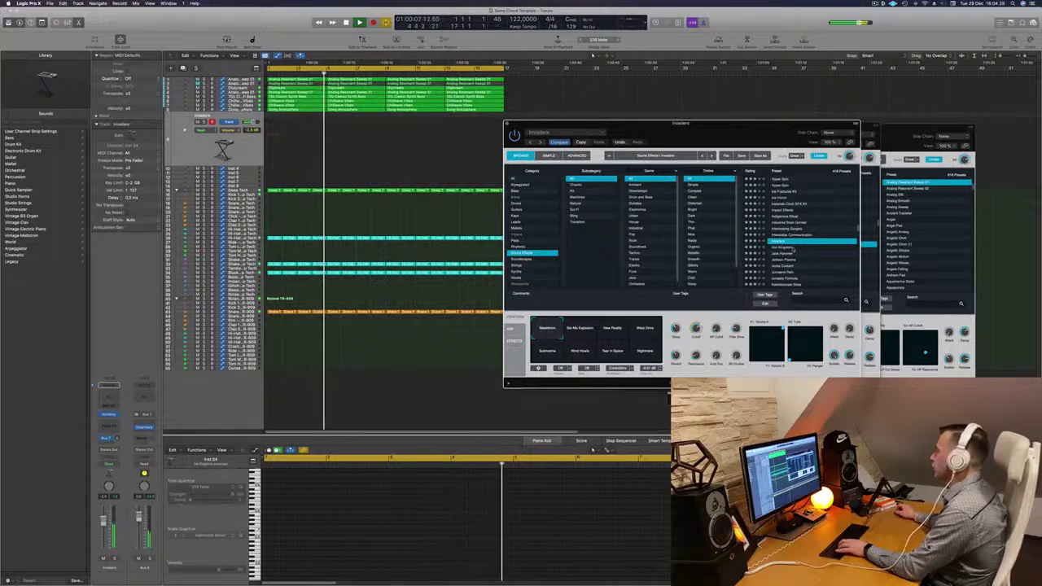
left_click_drag(739, 125, 913, 182)
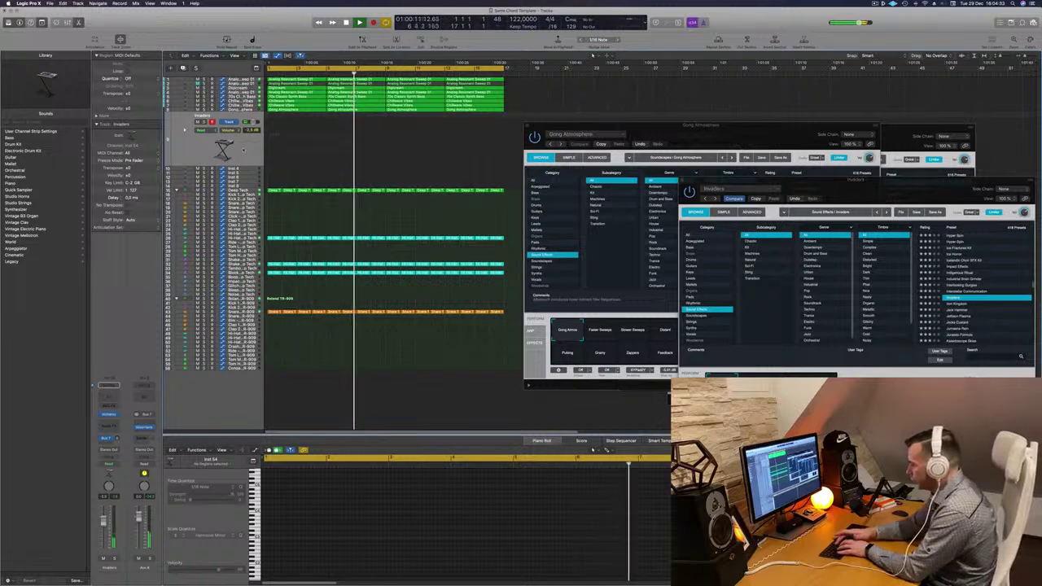
Record a part on the Invaders track from bar 9 to 13, then move its region to bar 5
key("r")
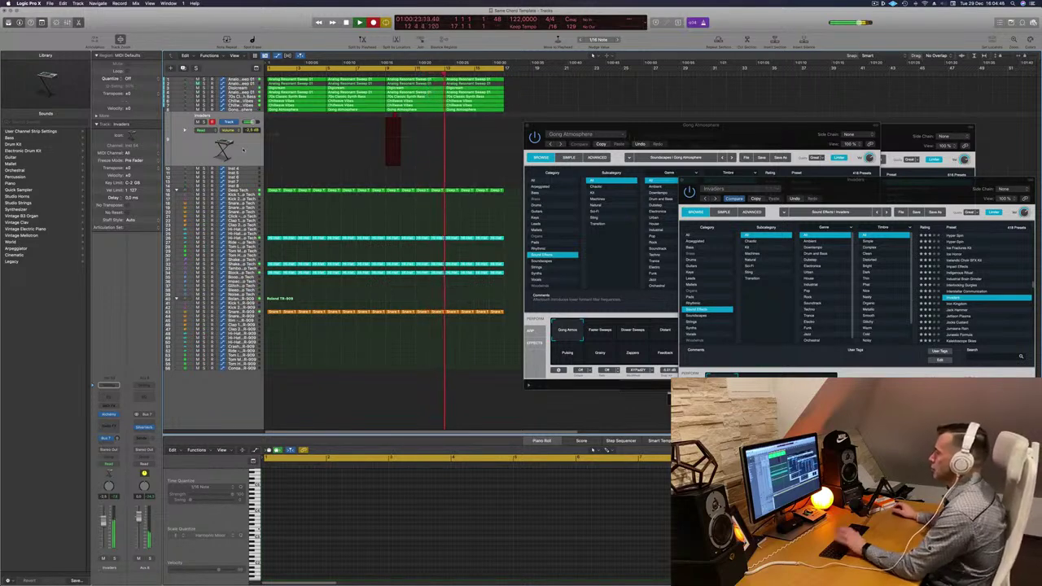
key("space")
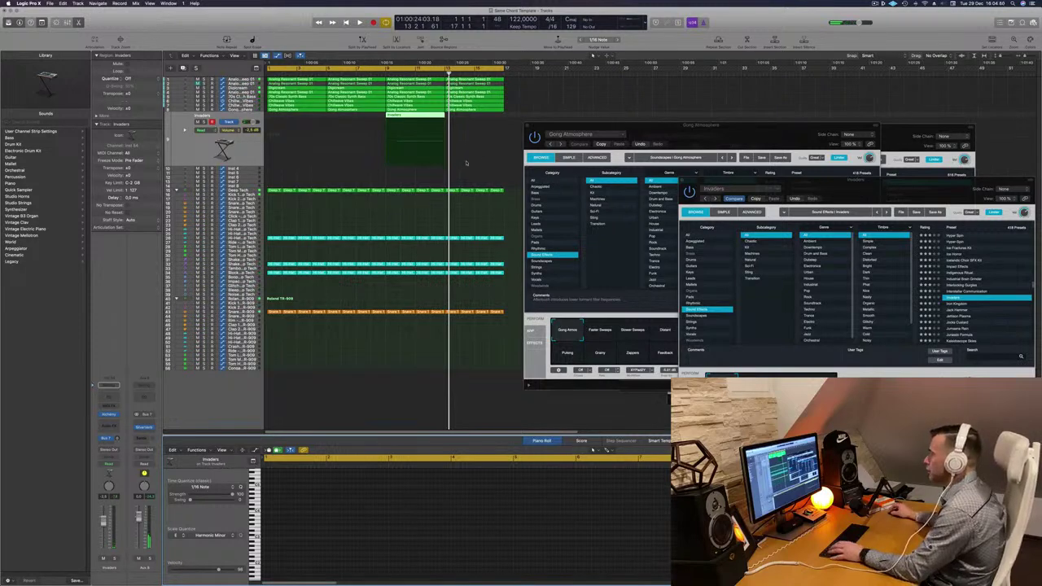
key("space")
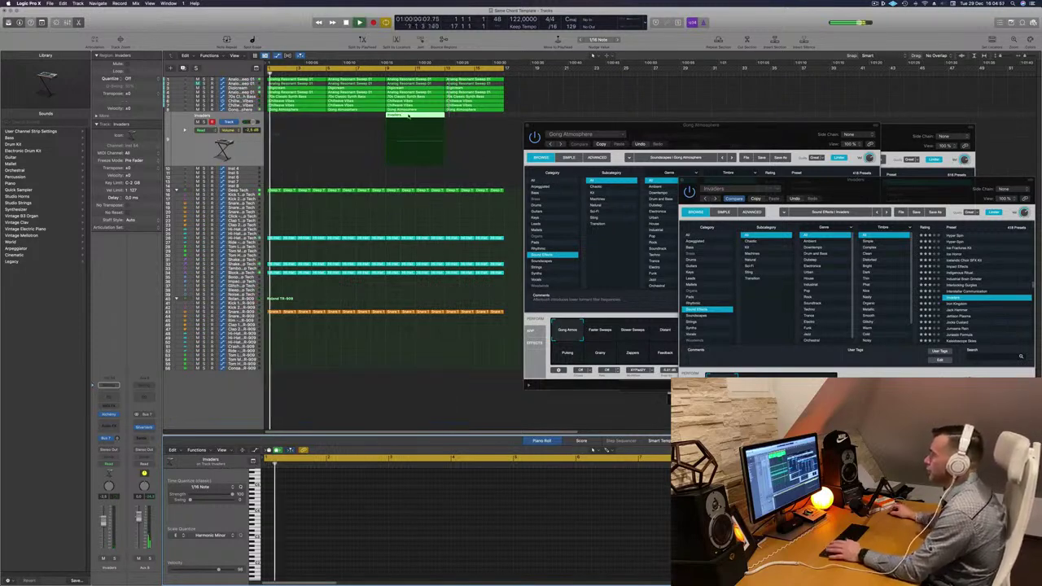
left_click_drag(409, 116, 344, 119)
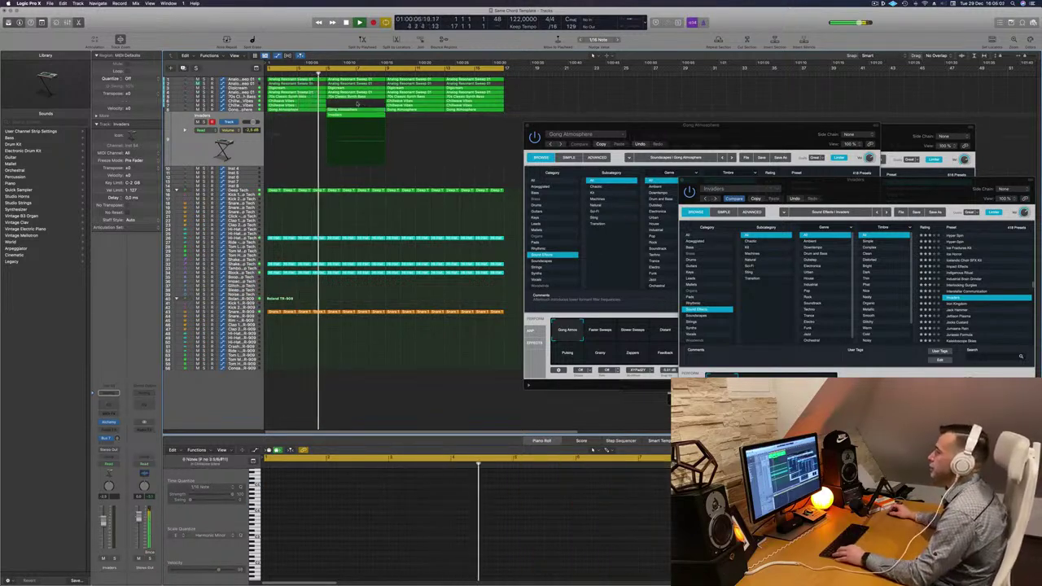
Repeat all the arrangement's regions once and extend the cycle range to cover the full 32 bars
key("super+Left")
key("super+Left")
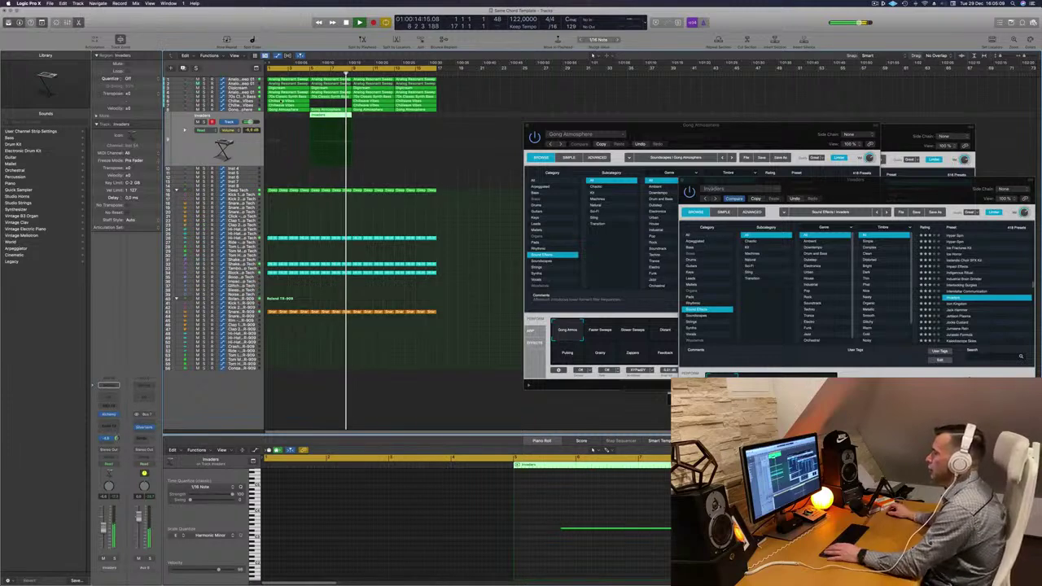
scroll(383, 114, "down", 2)
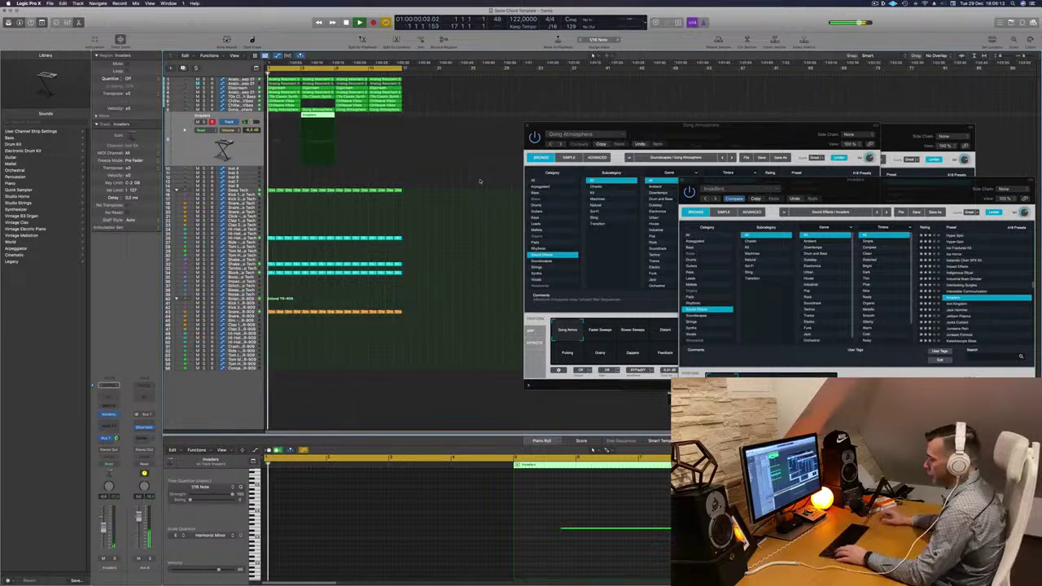
key("super+a")
key("super+r")
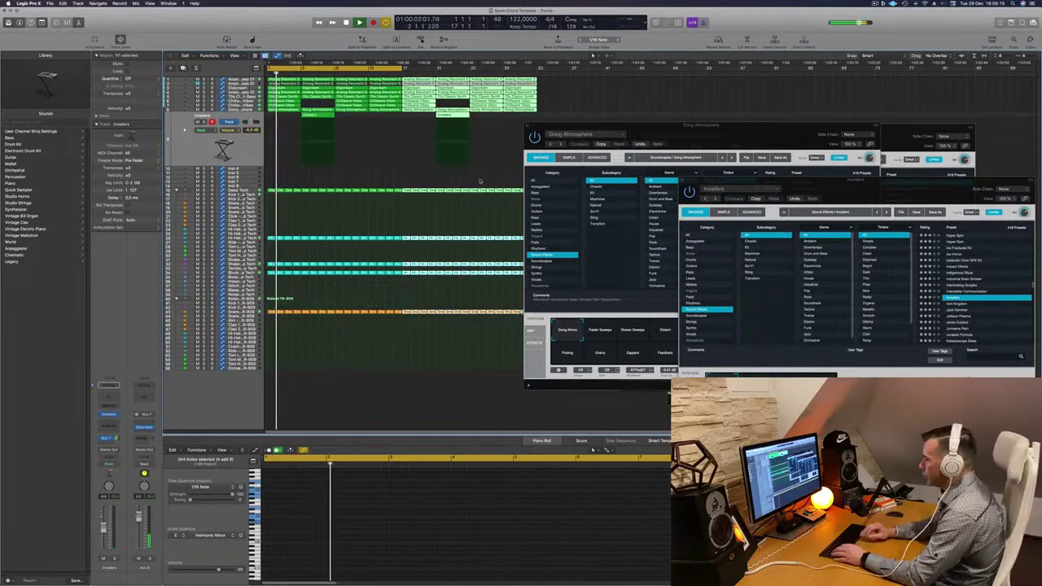
left_click(427, 181)
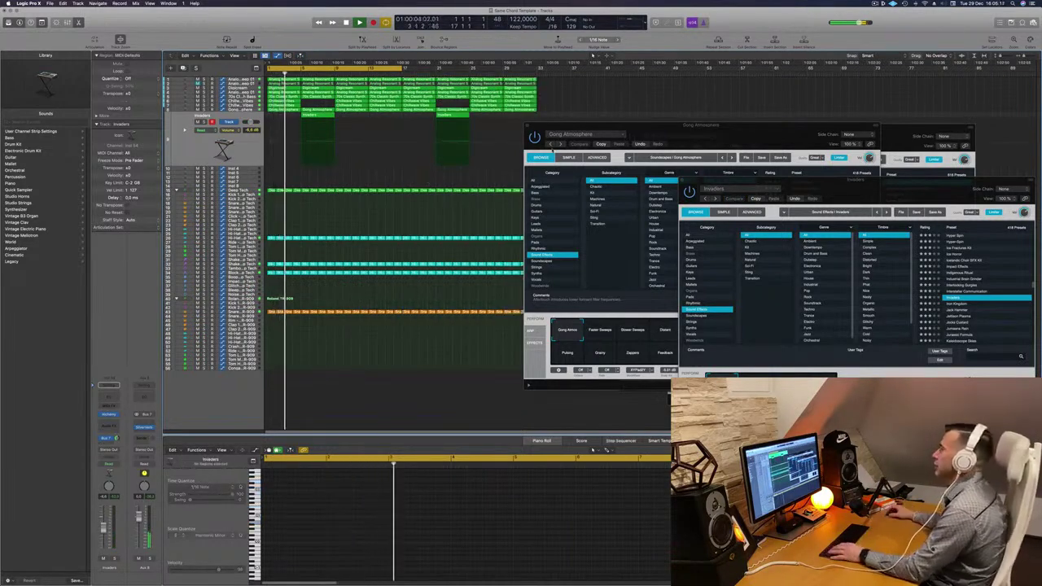
left_click_drag(660, 127, 746, 152)
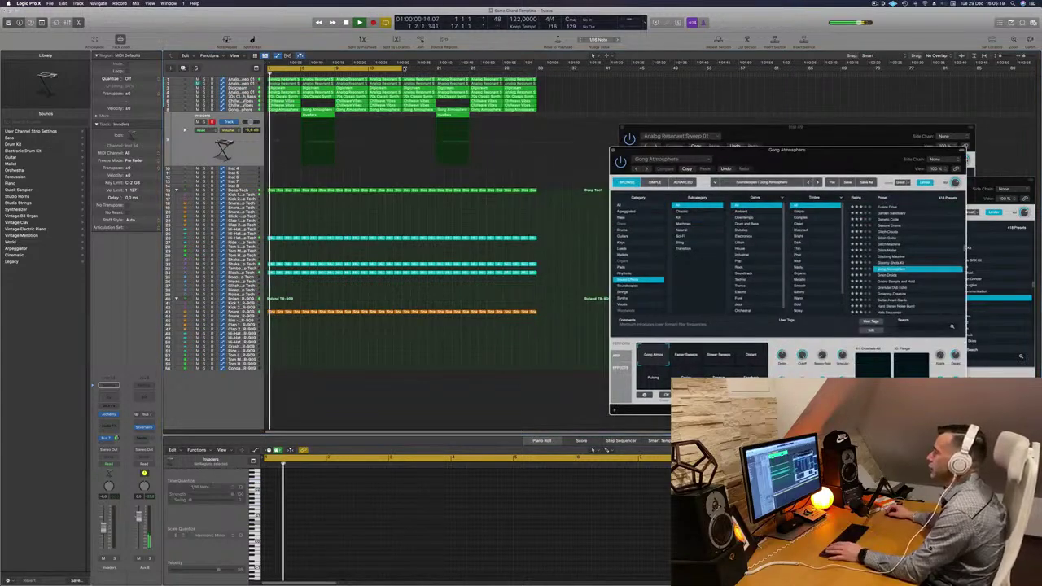
left_click_drag(405, 69, 538, 70)
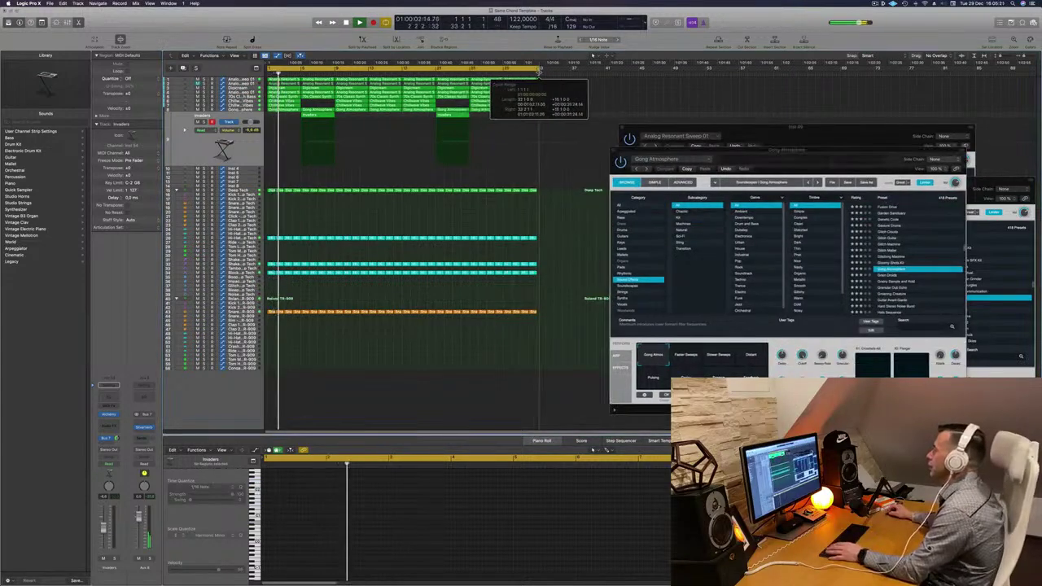